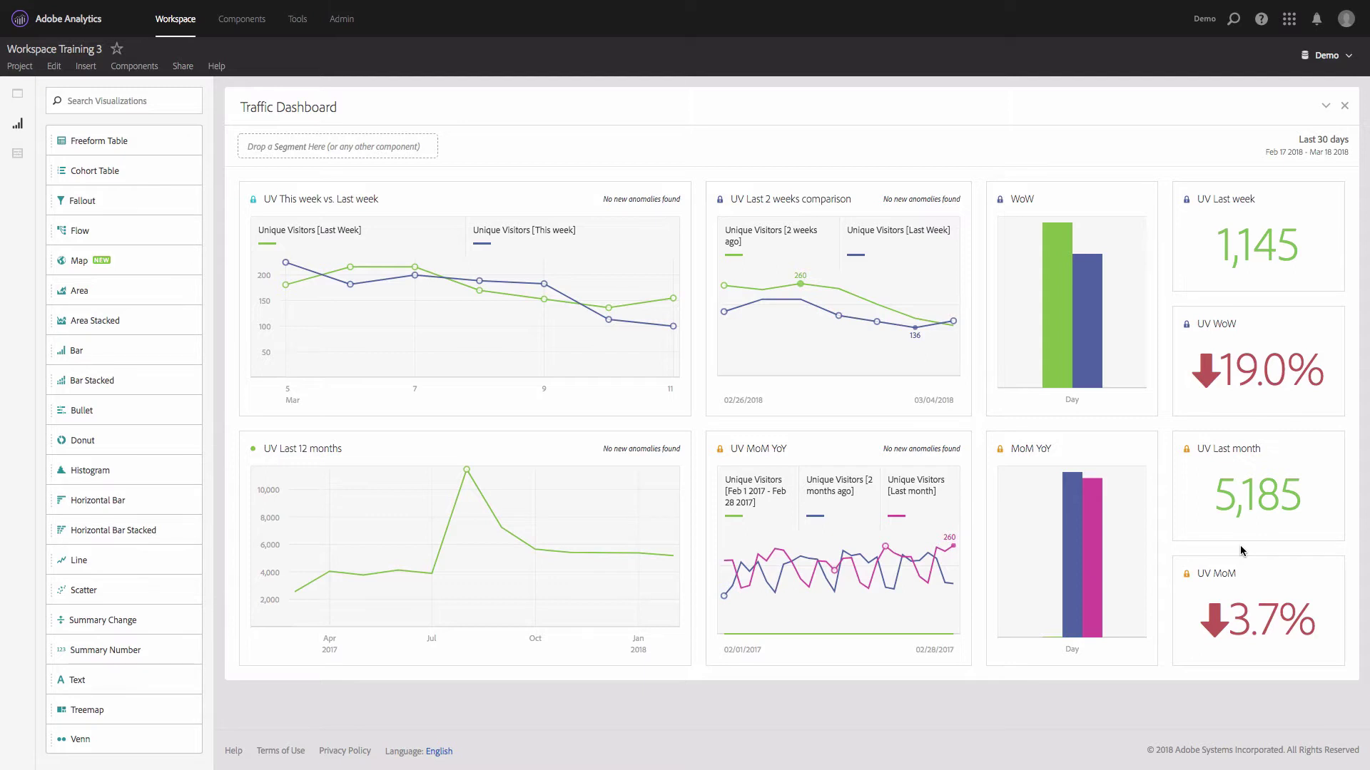
Step: Collapse the Traffic Dashboard panel and add a blank panel above it containing a Freeform Table
left_click(1326, 105)
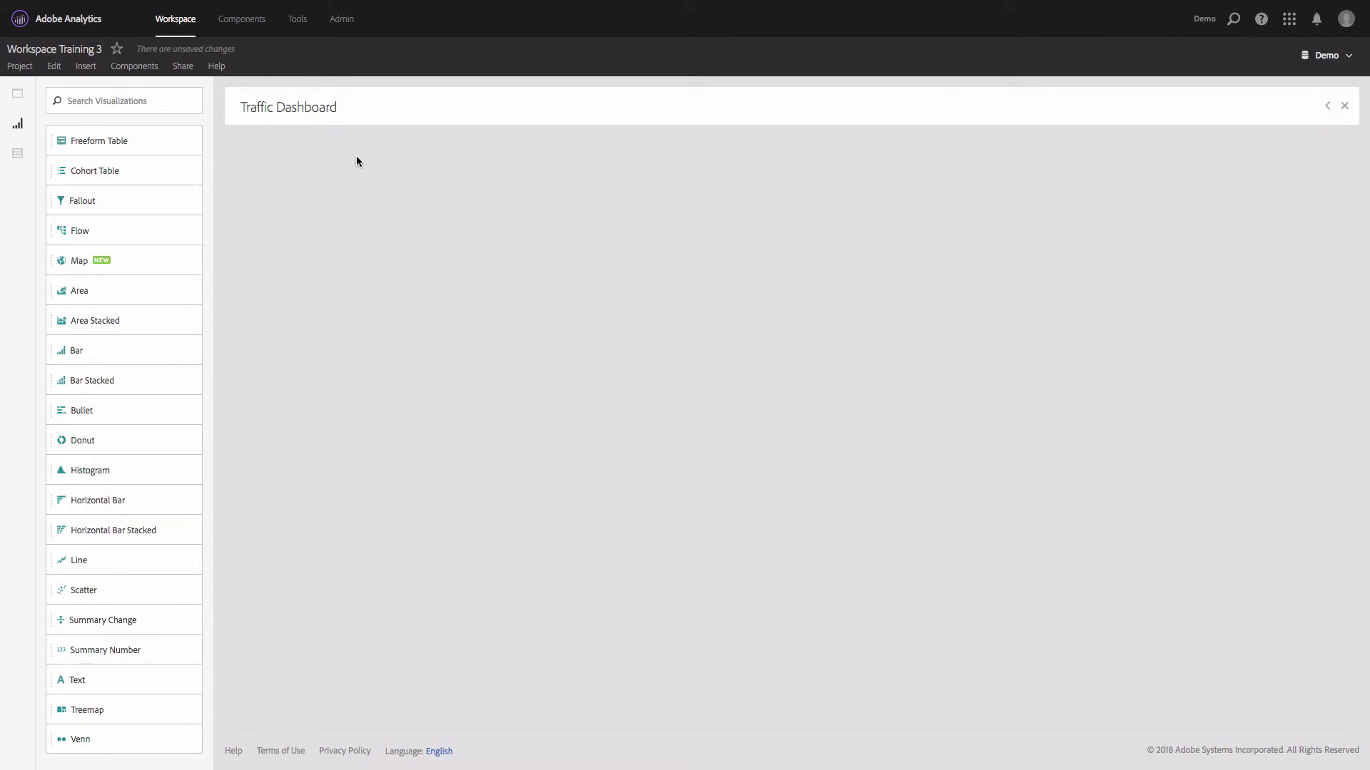
left_click(15, 100)
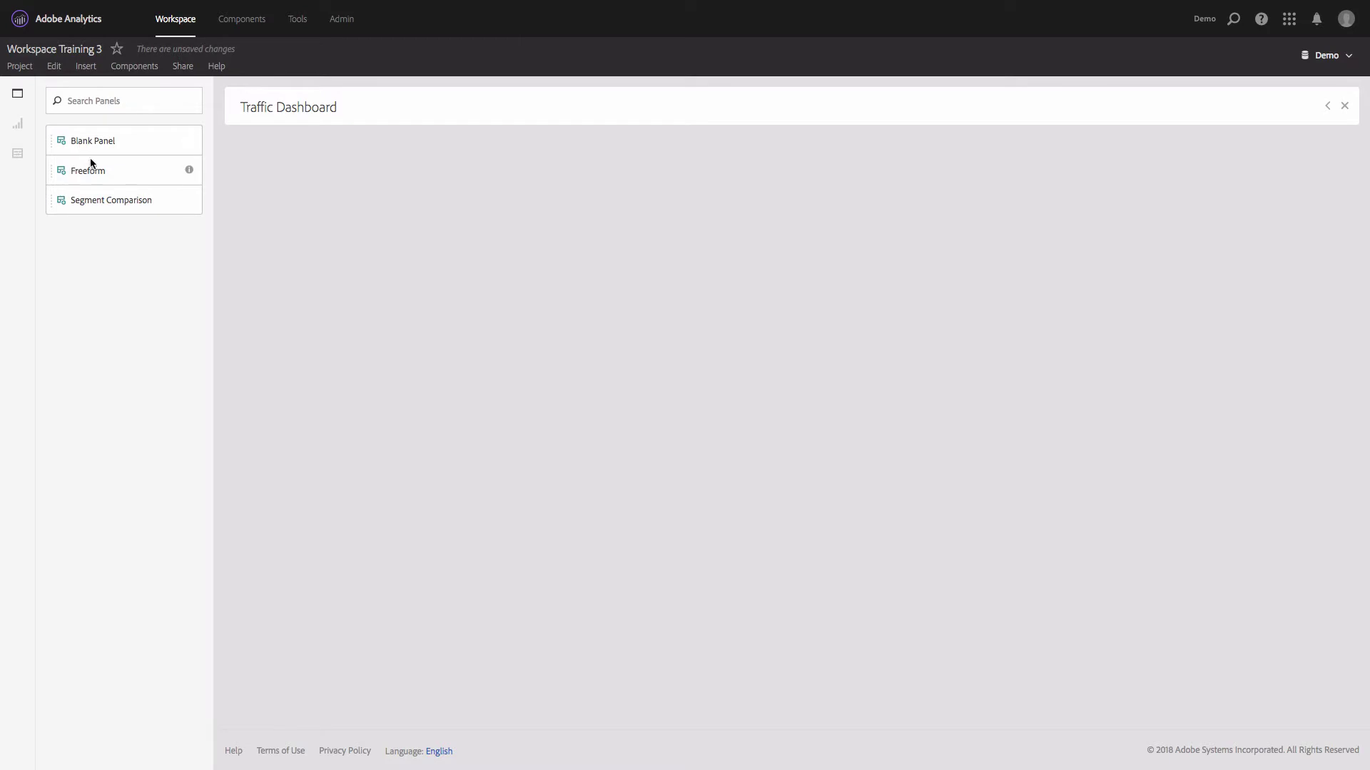
left_click_drag(88, 143, 452, 157)
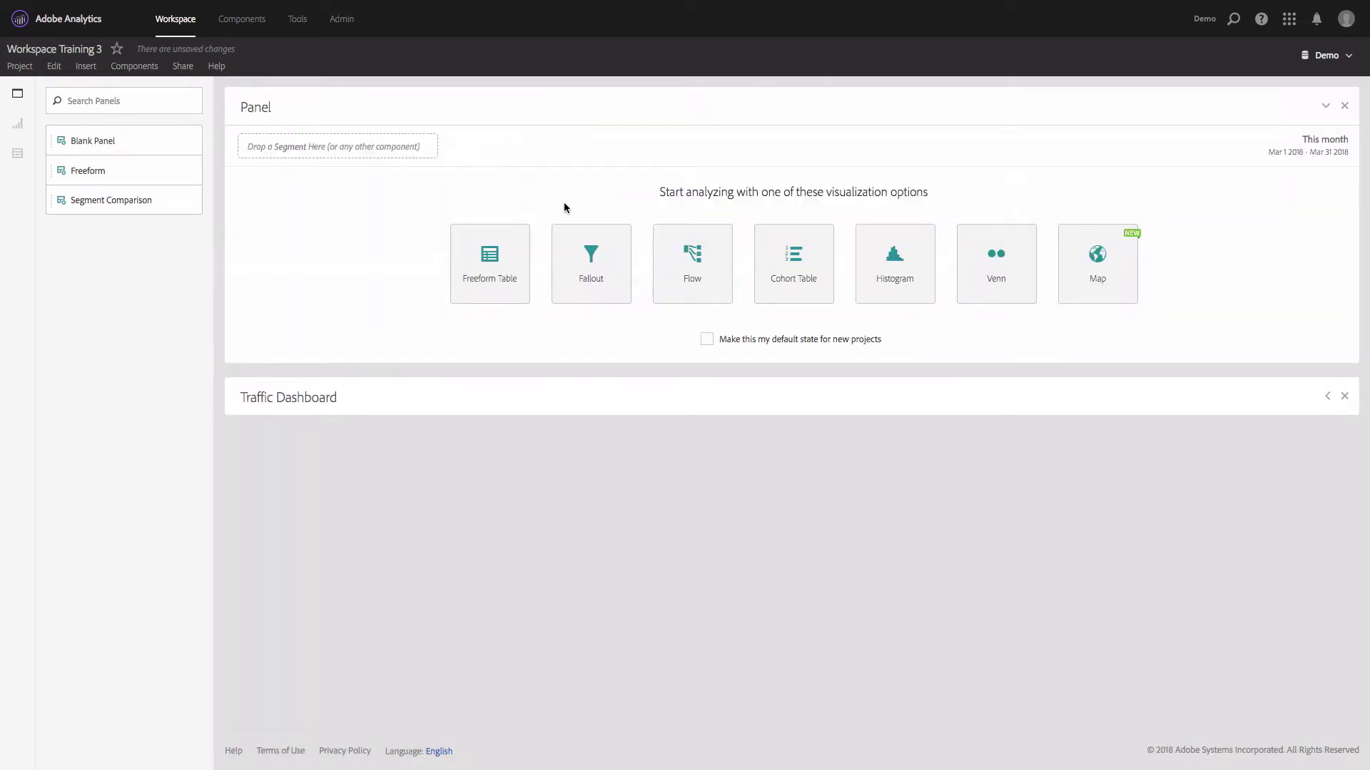
left_click(500, 266)
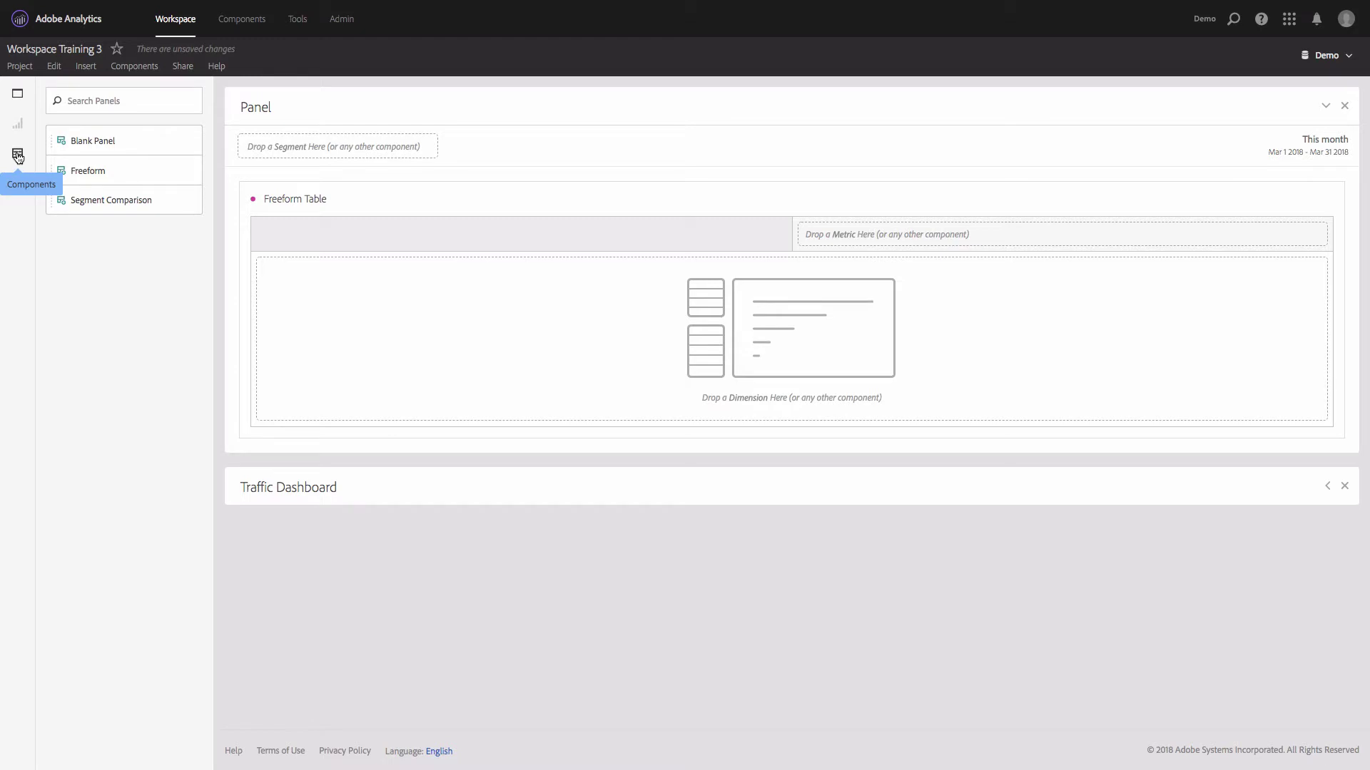
Step: Search the components for "week" and add the Last Week and This week date ranges as adjacent table columns
left_click(17, 155)
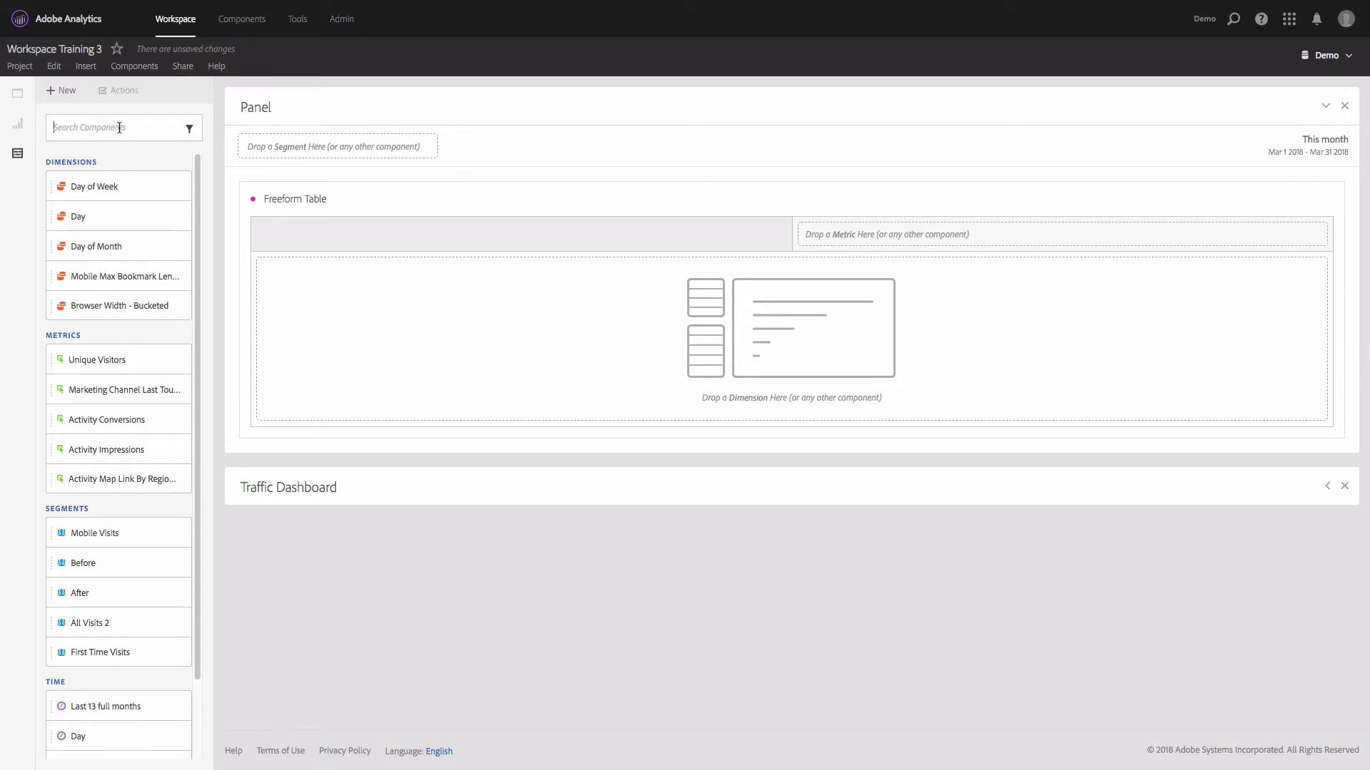
type("week")
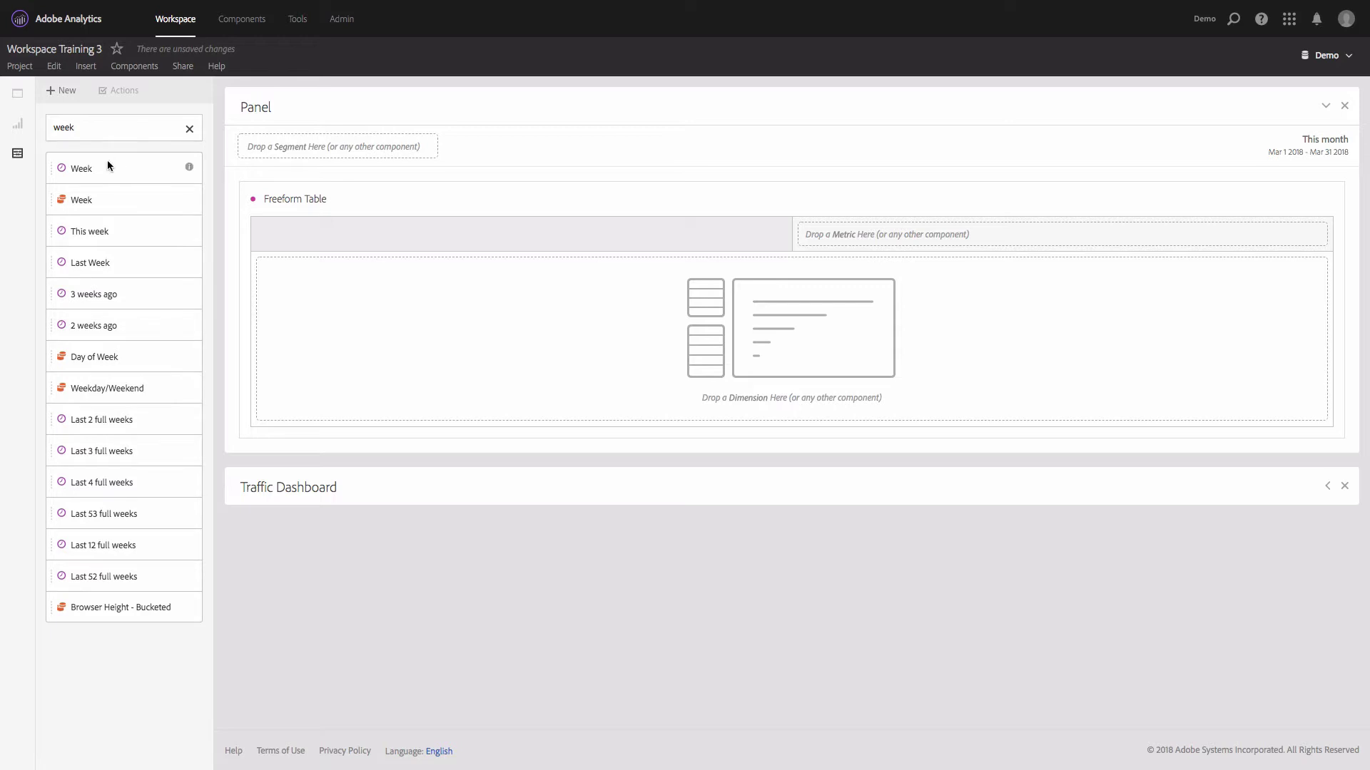
left_click_drag(100, 264, 884, 242)
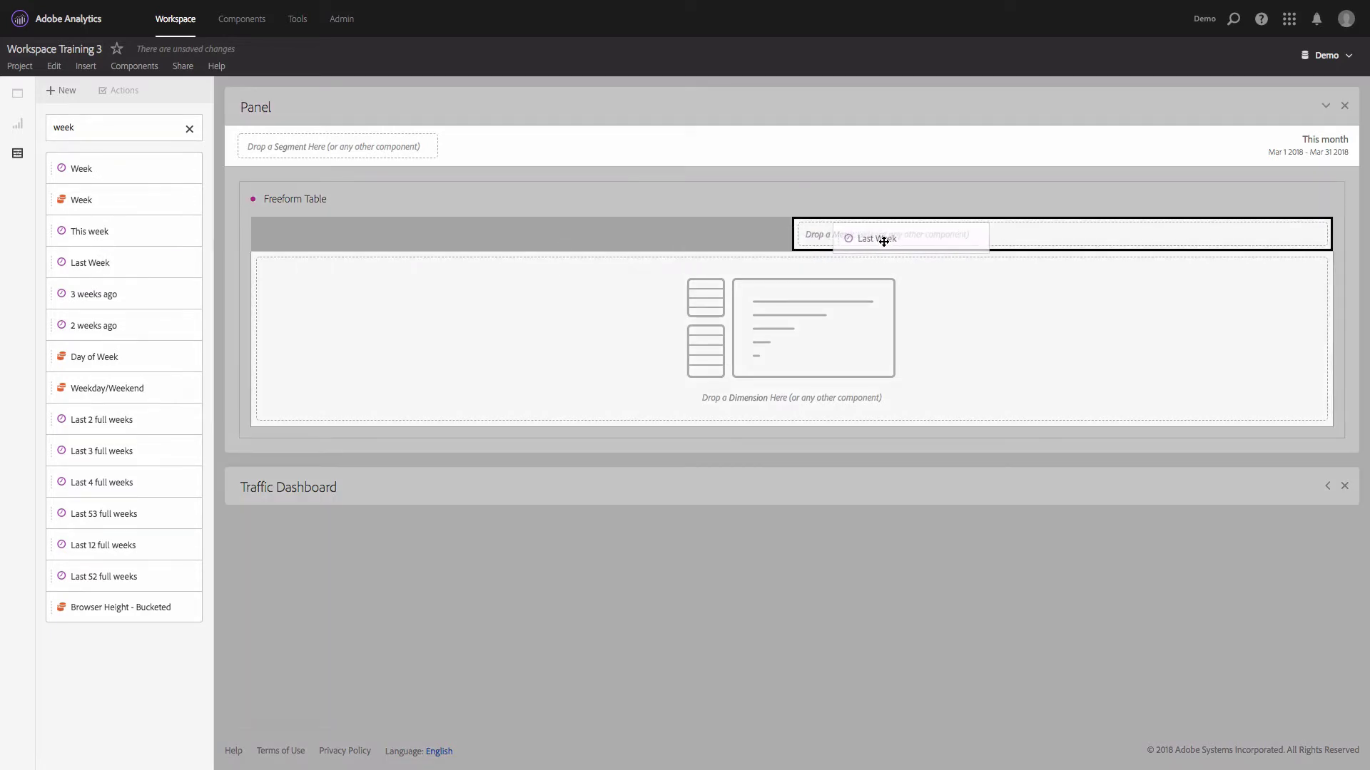
left_click_drag(884, 242, 922, 239)
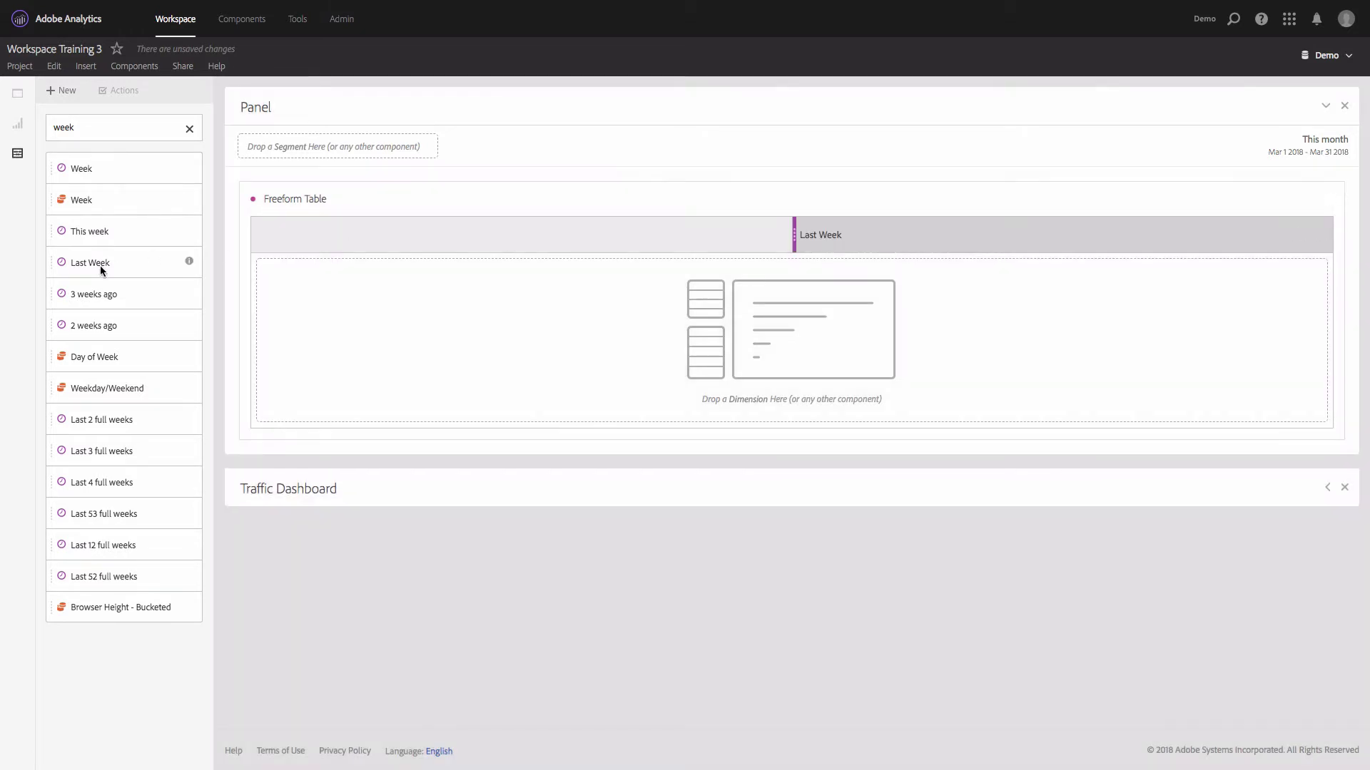
left_click_drag(104, 237, 1303, 238)
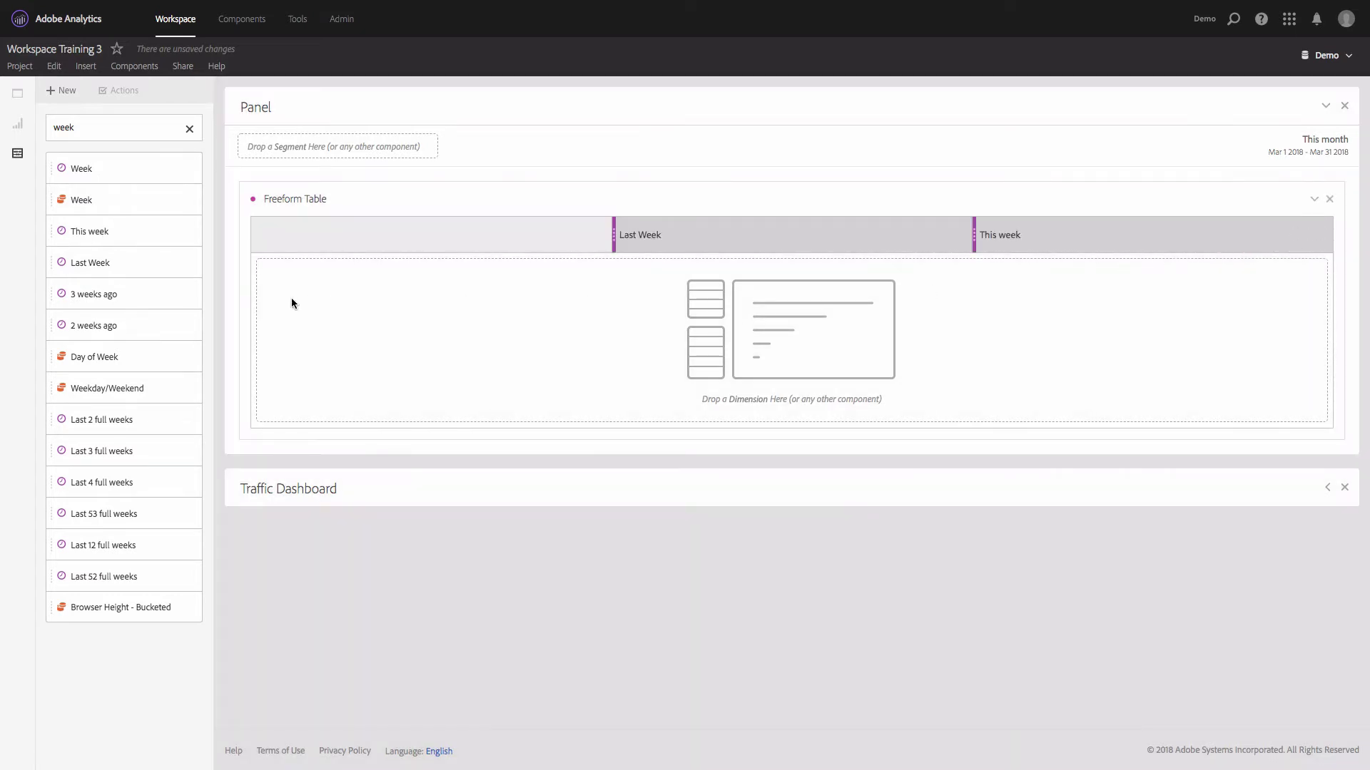
Step: Place the Unique Visitors metric above both the Last Week and This week columns and use the Day dimension for the table rows
double_click(63, 127)
type("uniq")
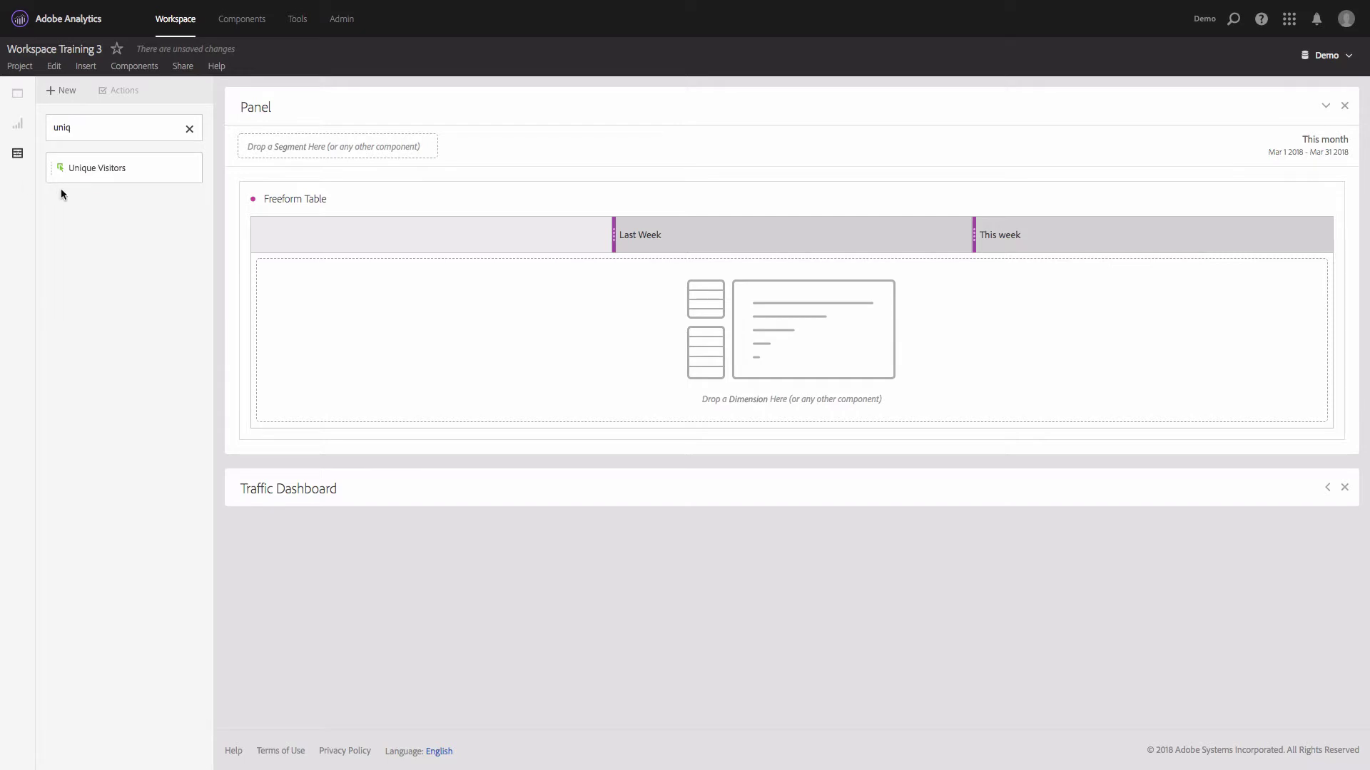
left_click_drag(101, 170, 728, 225)
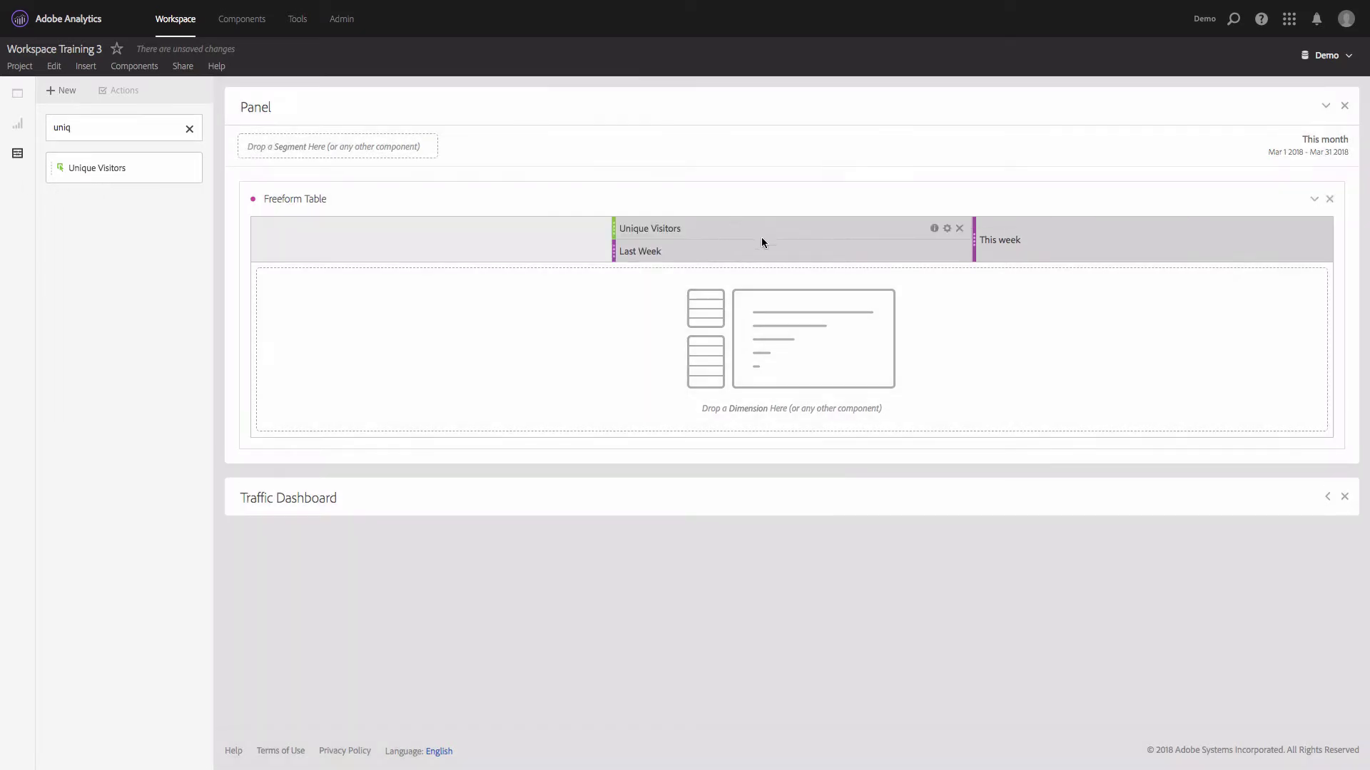
left_click_drag(1049, 232, 967, 248)
left_click(189, 129)
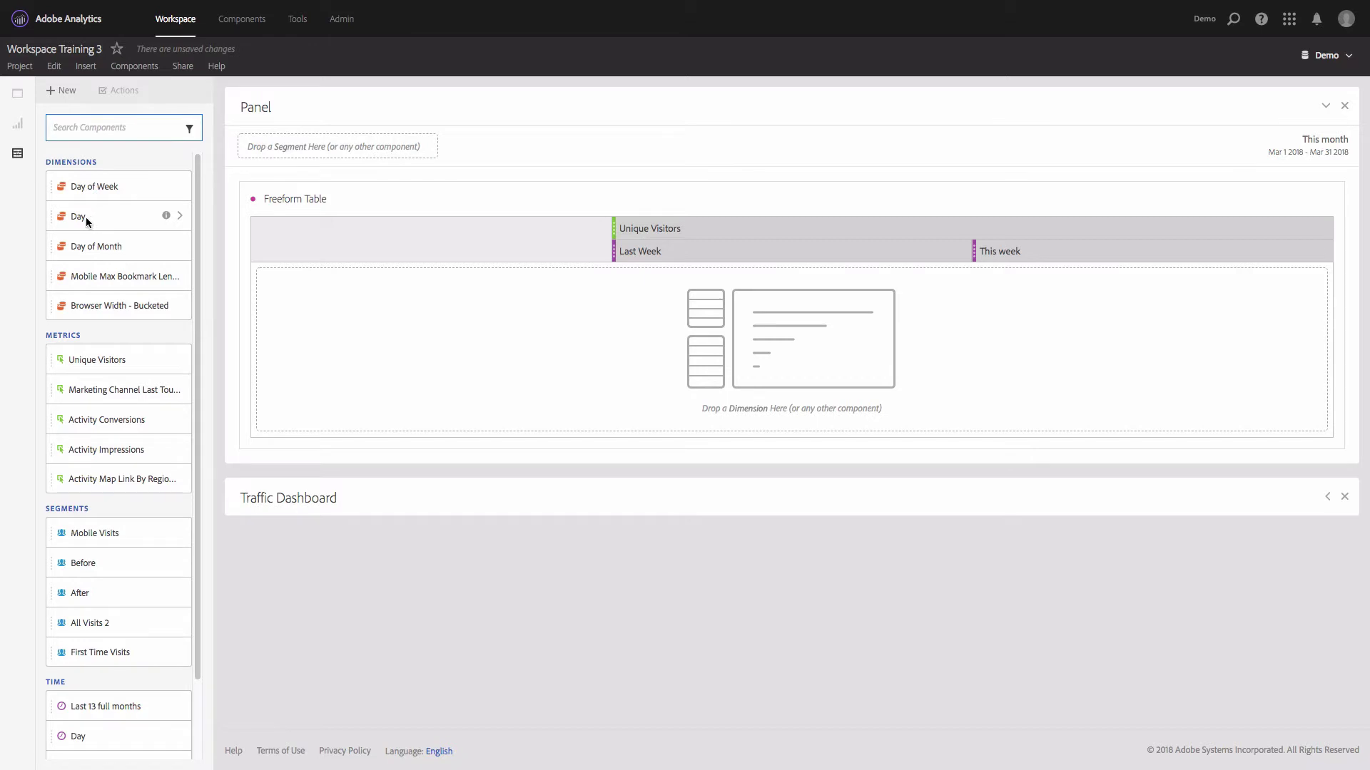
left_click_drag(86, 217, 335, 289)
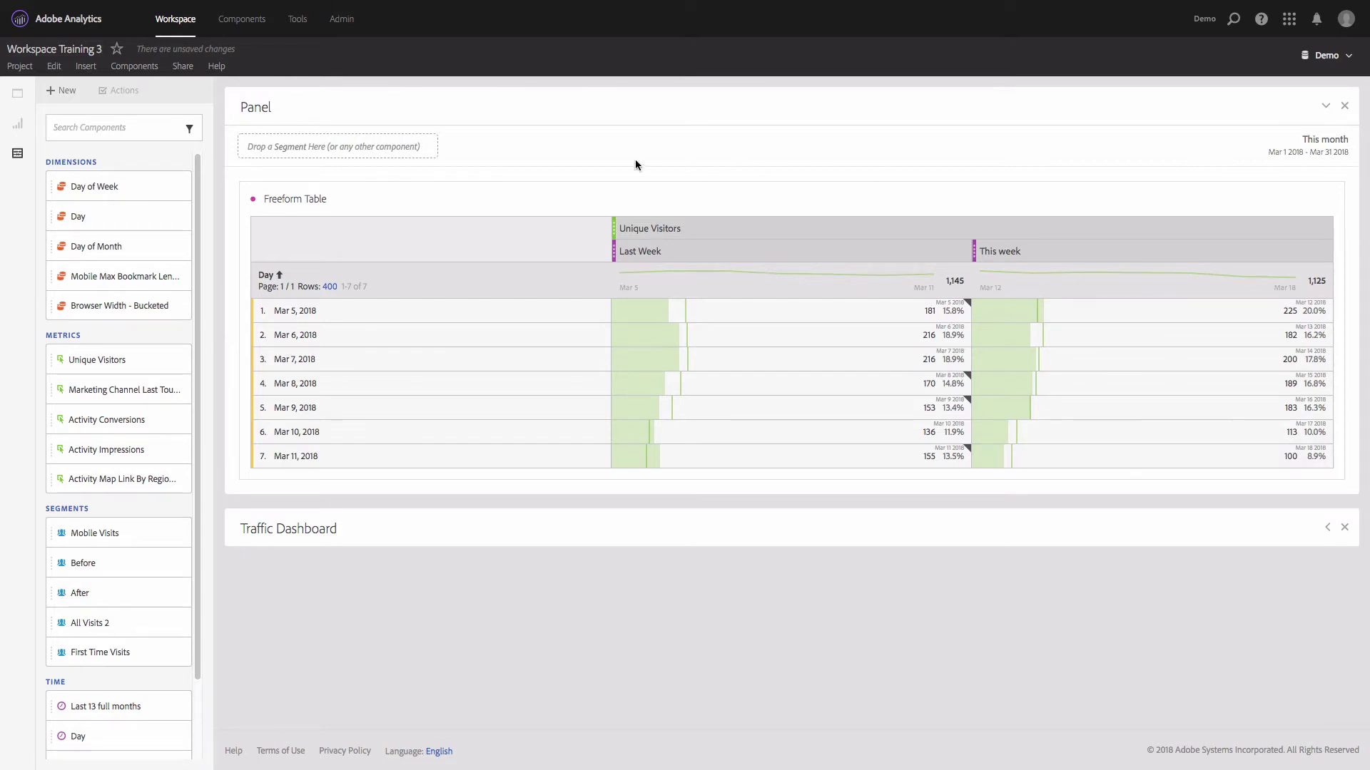
Step: Add a Line visualization of the weekly Unique Visitors data above the freeform table
left_click(19, 130)
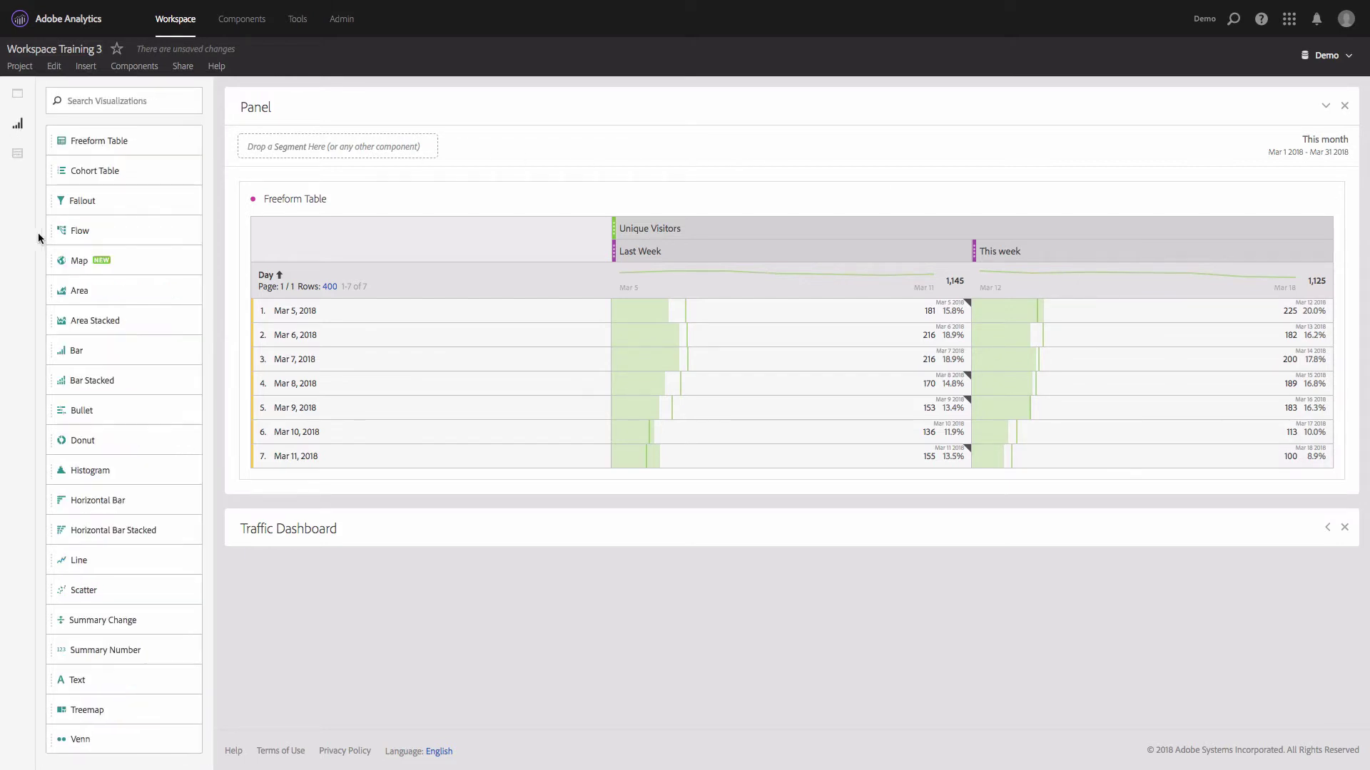
left_click_drag(108, 558, 811, 285)
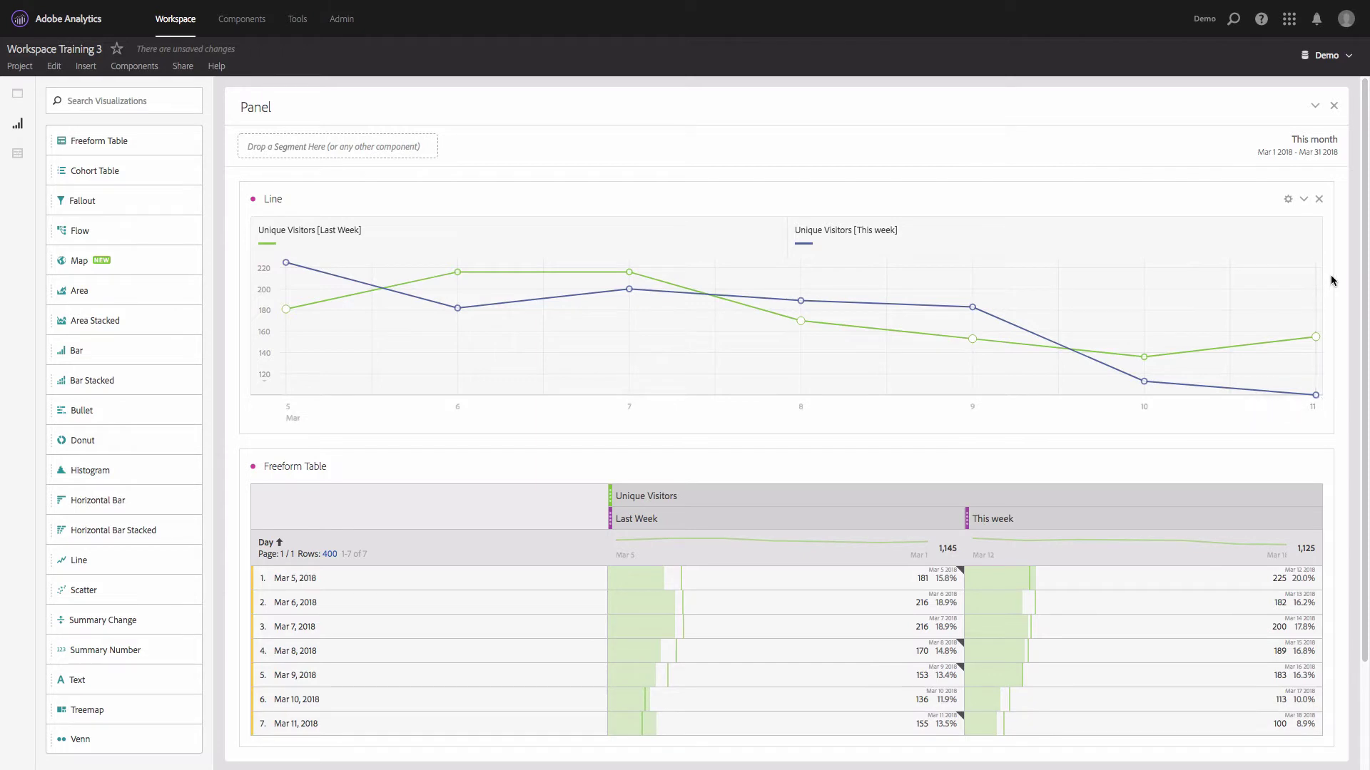
Step: Rename the freeform table as "UV This week vs. last week"
left_click(305, 468)
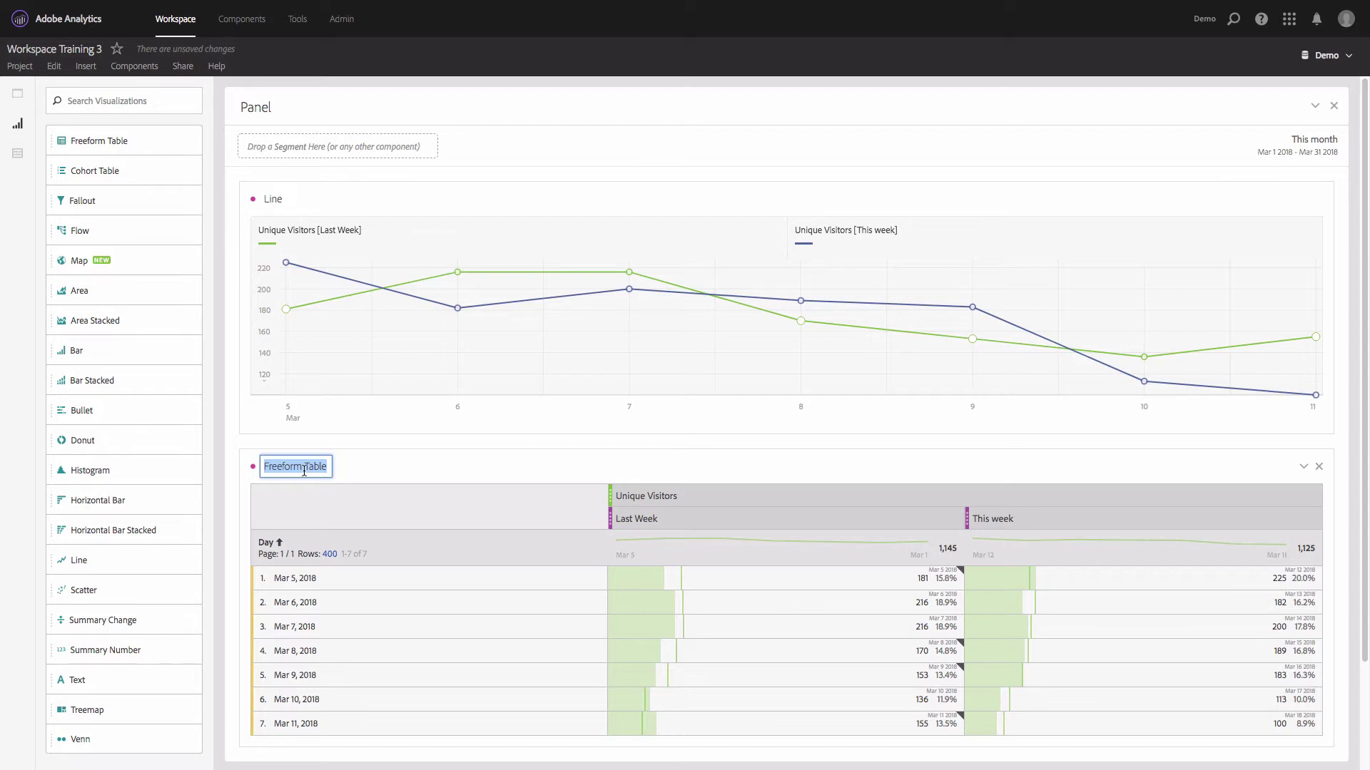
type("UV")
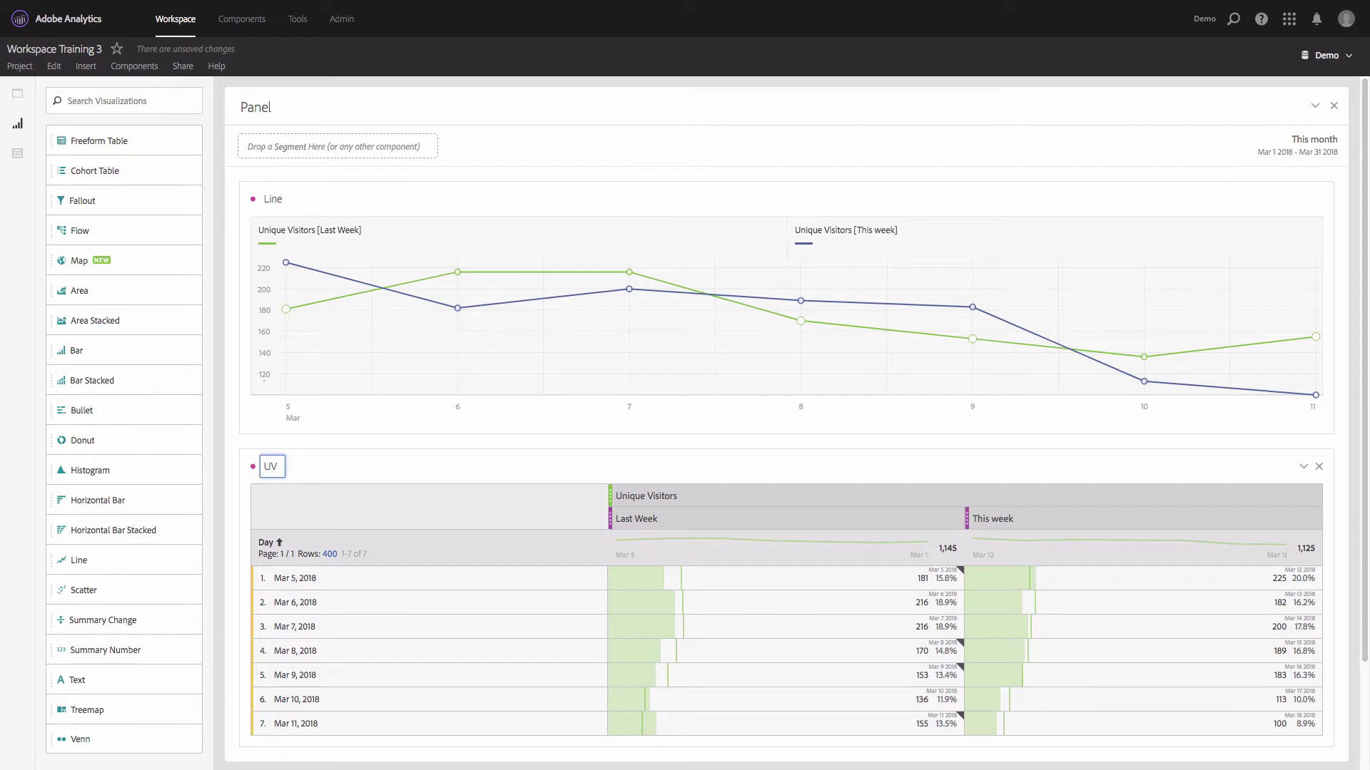
type("This week vs. last week")
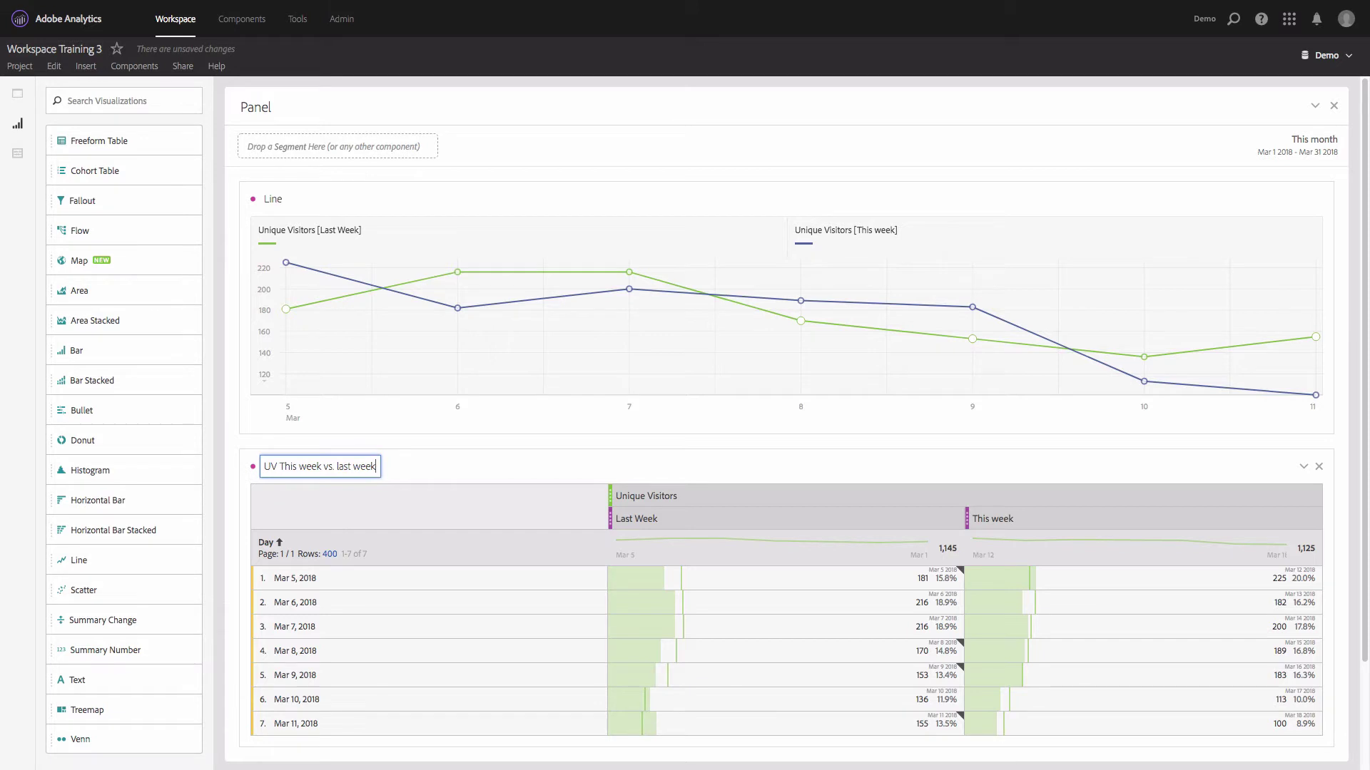
key("Return")
Step: Narrow the table and the line chart to about one third of the panel's width each
left_click_drag(1331, 565, 565, 568)
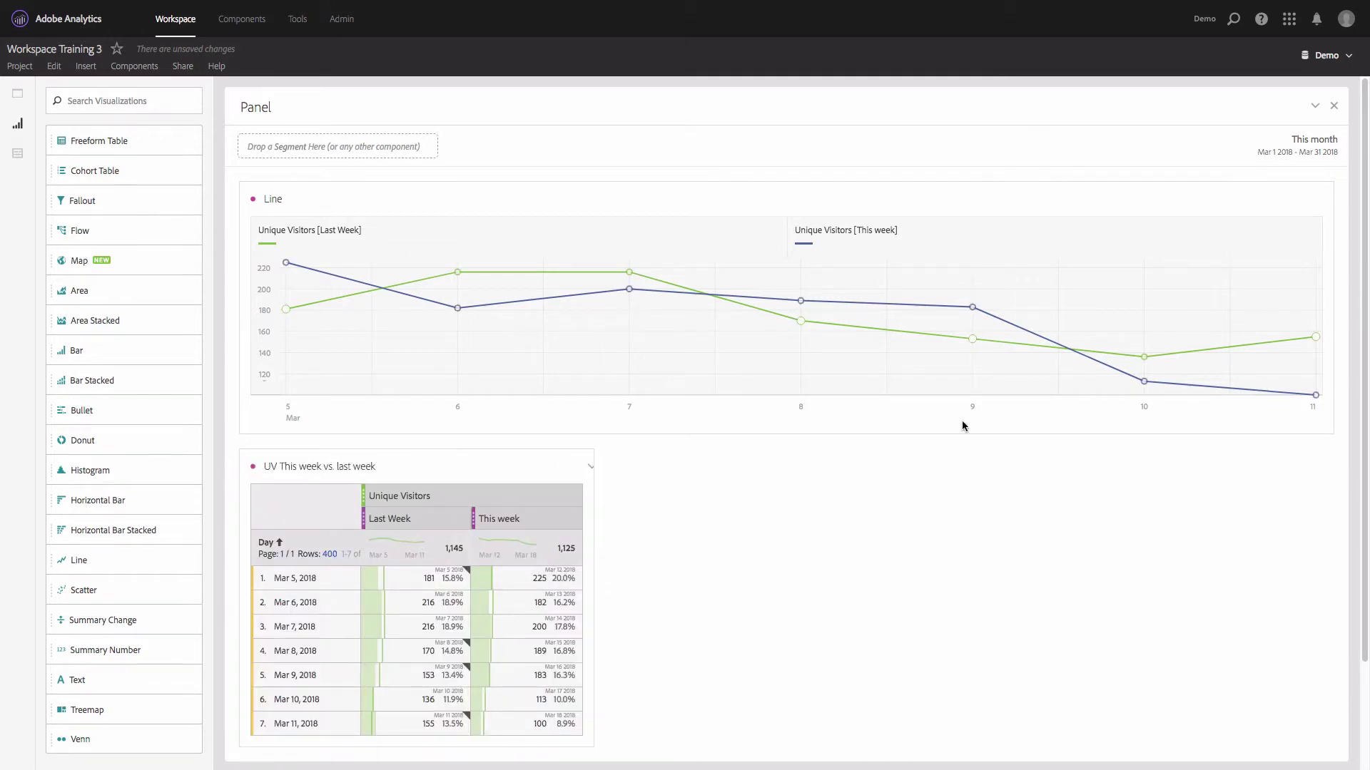
left_click_drag(1332, 413, 597, 416)
Step: Copy the table's title "UV This week vs. last week" onto the line chart as its title
triple_click(320, 465)
key("ctrl+c")
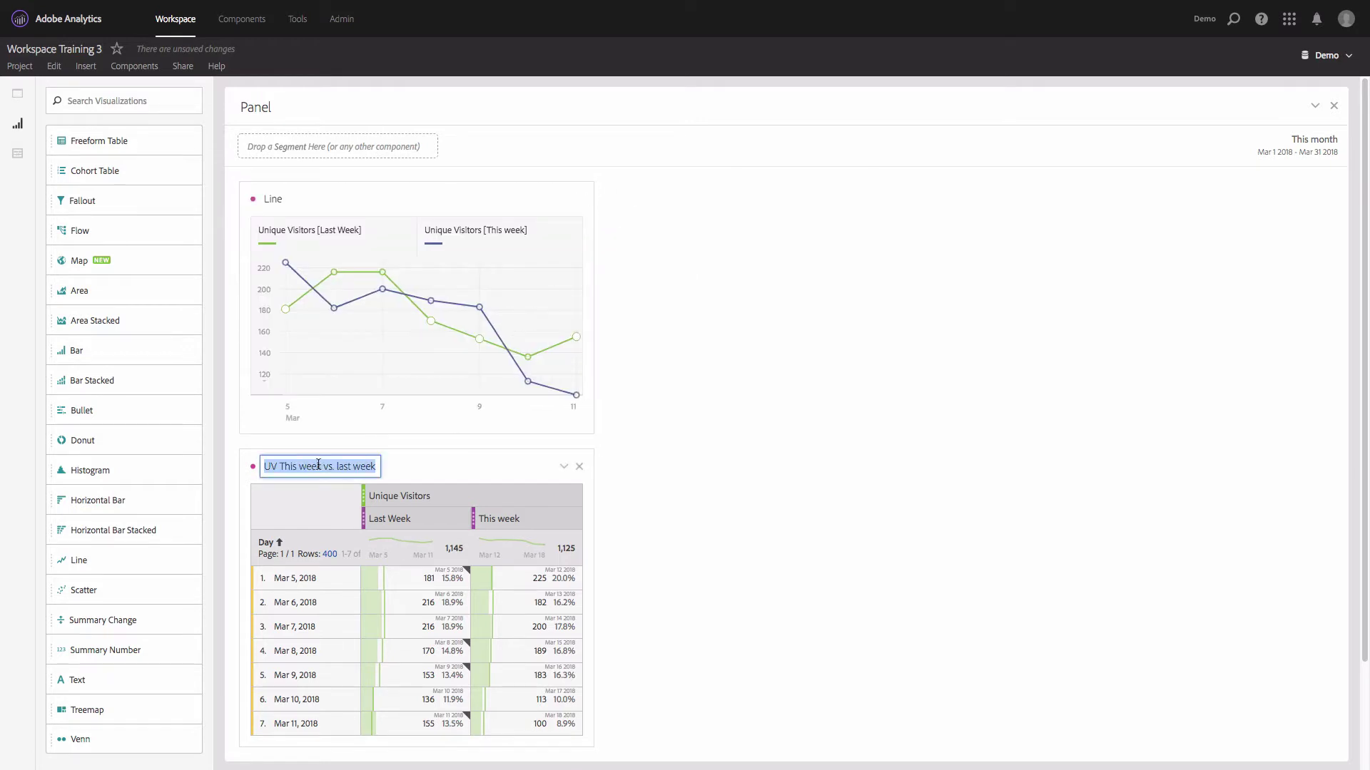
triple_click(272, 198)
key("ctrl+v")
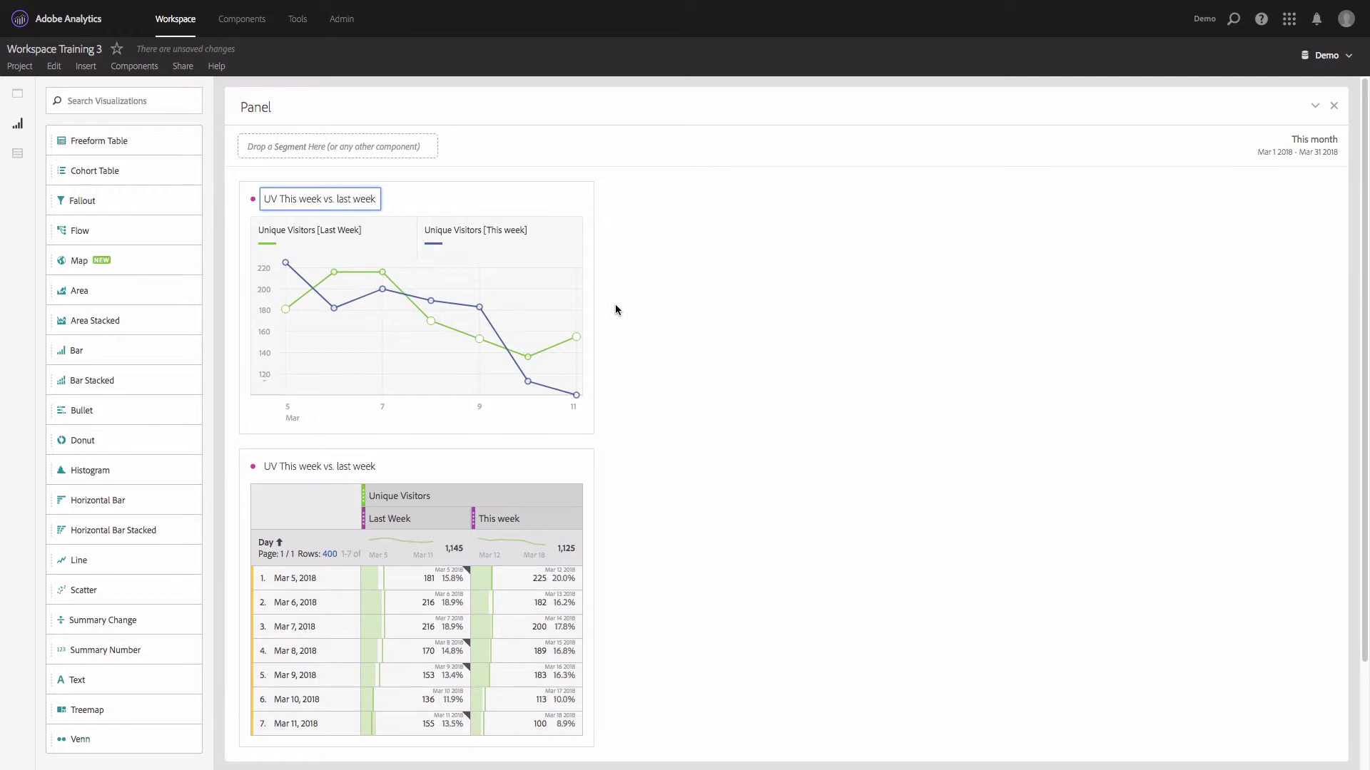
Step: In the line chart's visualization settings, turn off Show Anomalies and enable Anchor Y Axis at Zero
mouse_move(549, 203)
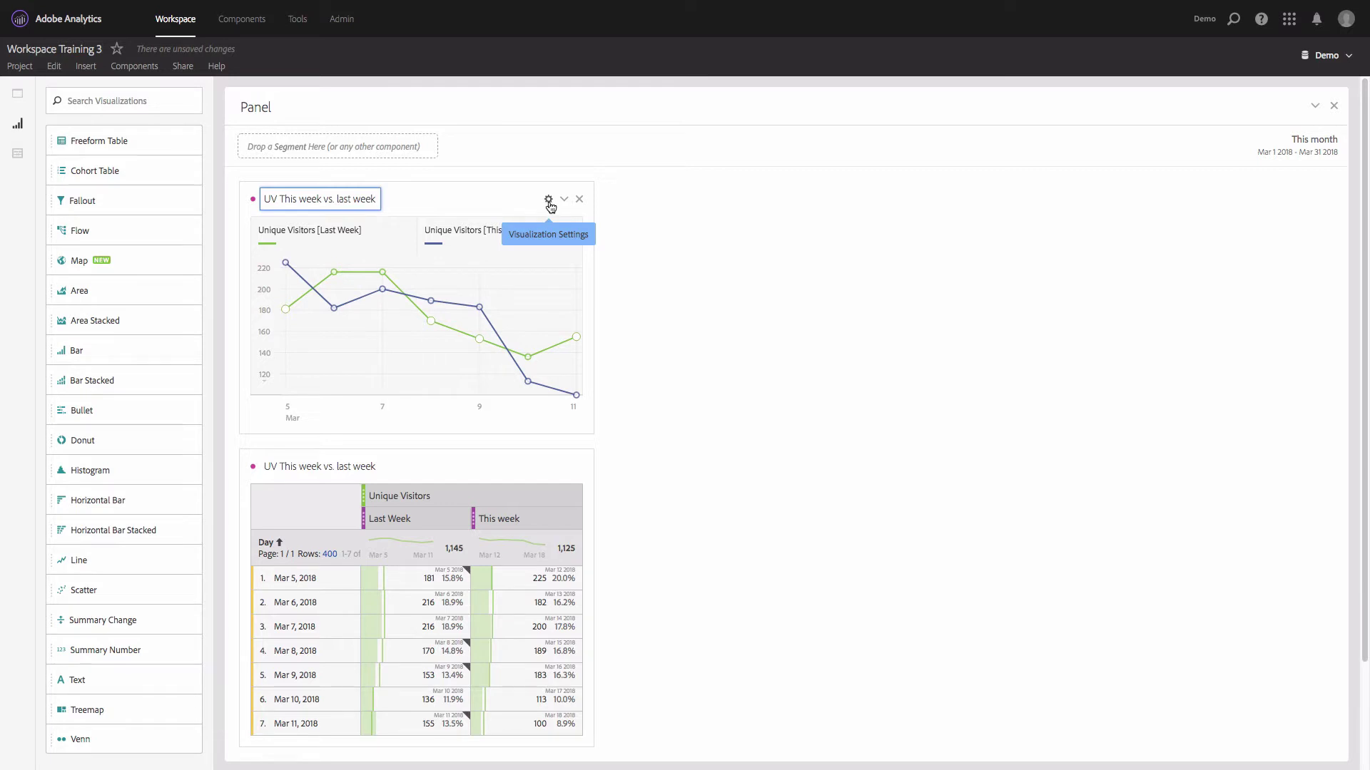
left_click(549, 204)
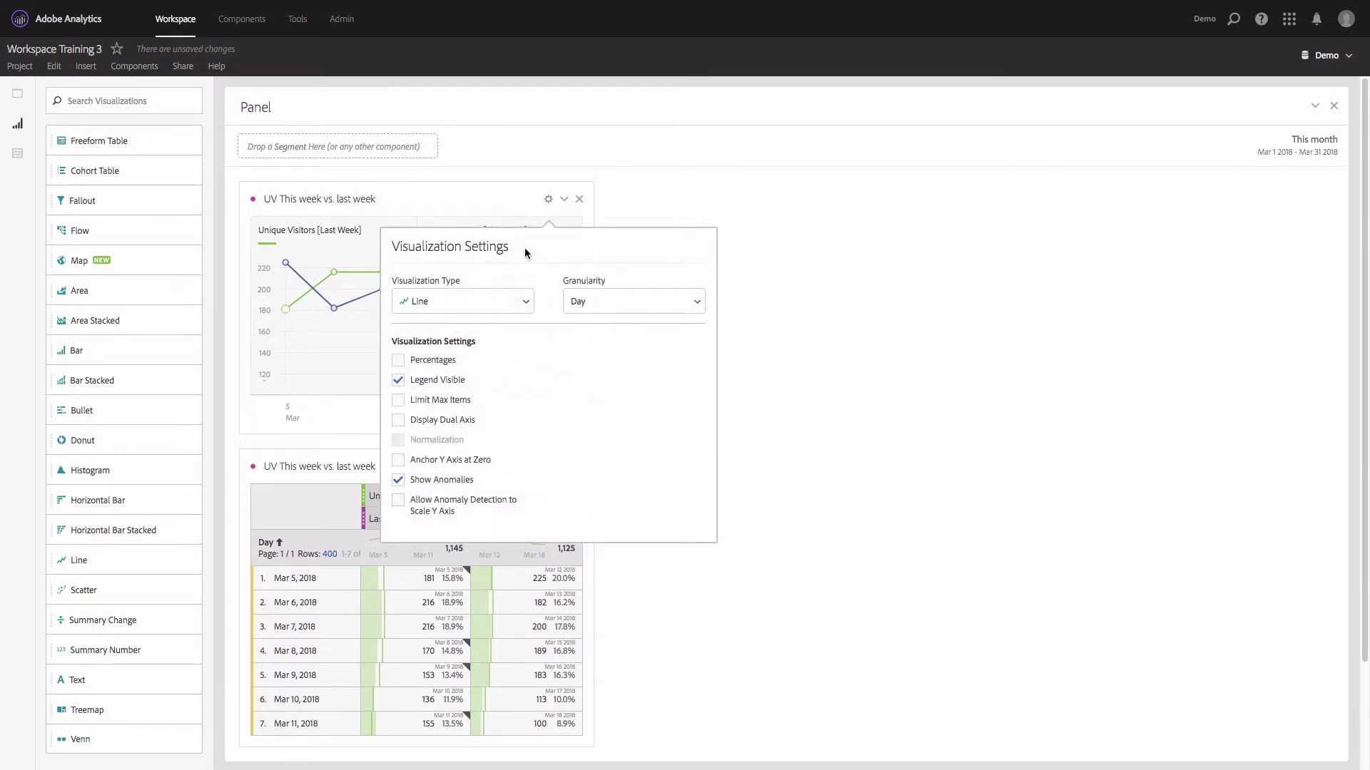
left_click(398, 481)
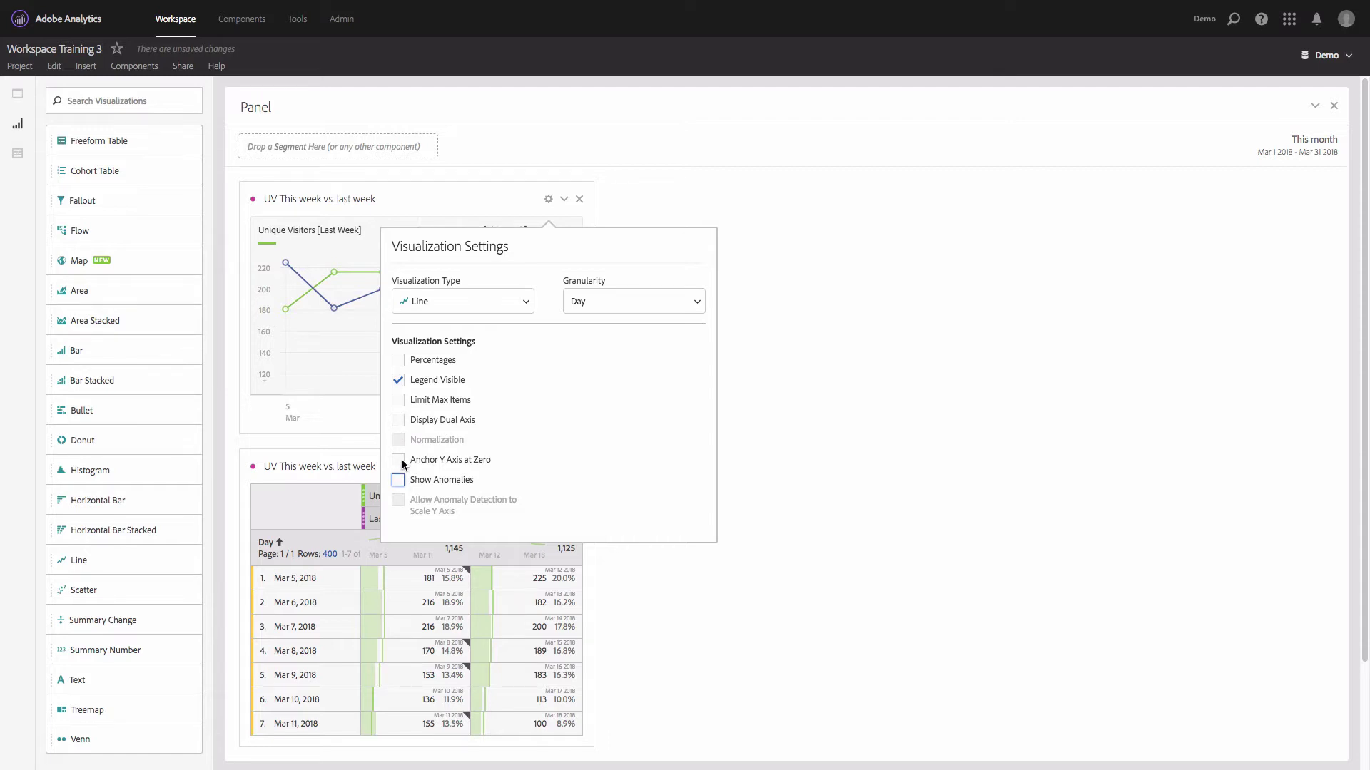
left_click(399, 461)
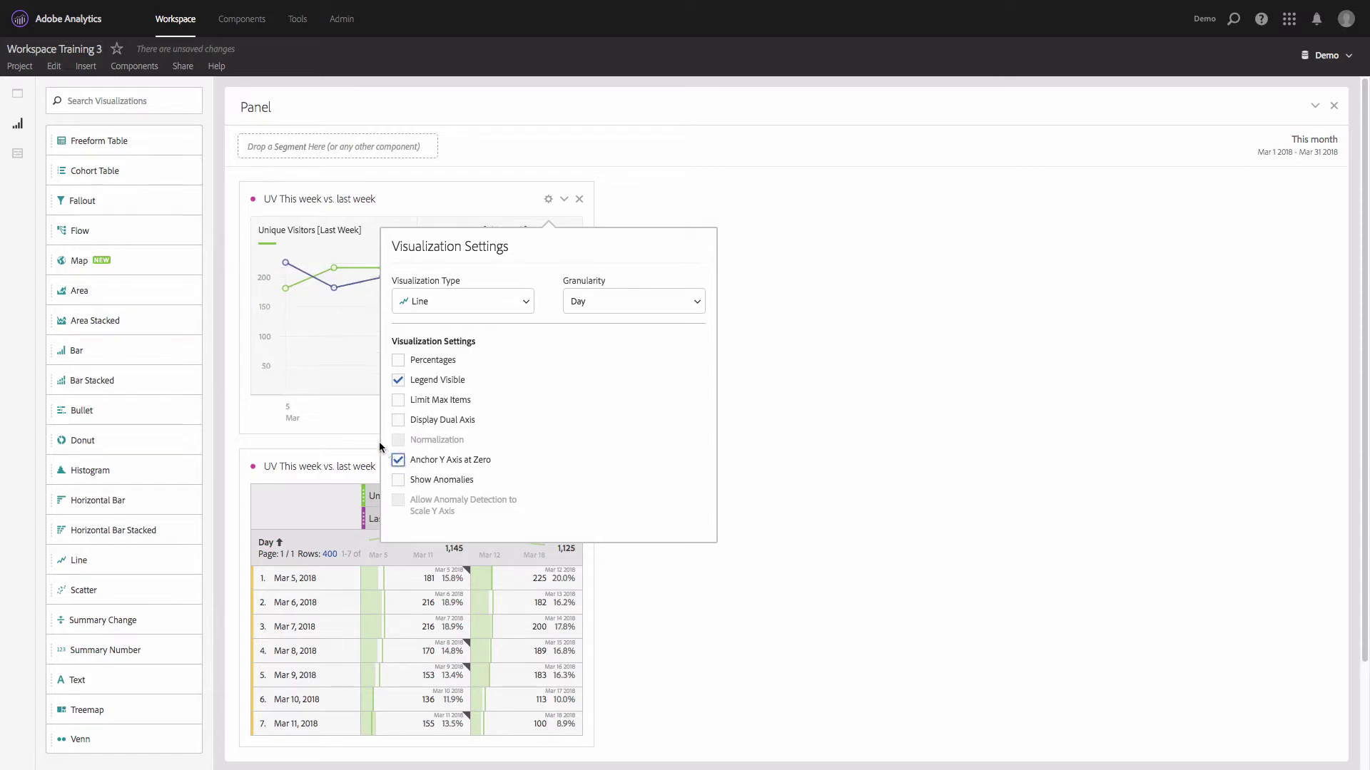
left_click(235, 419)
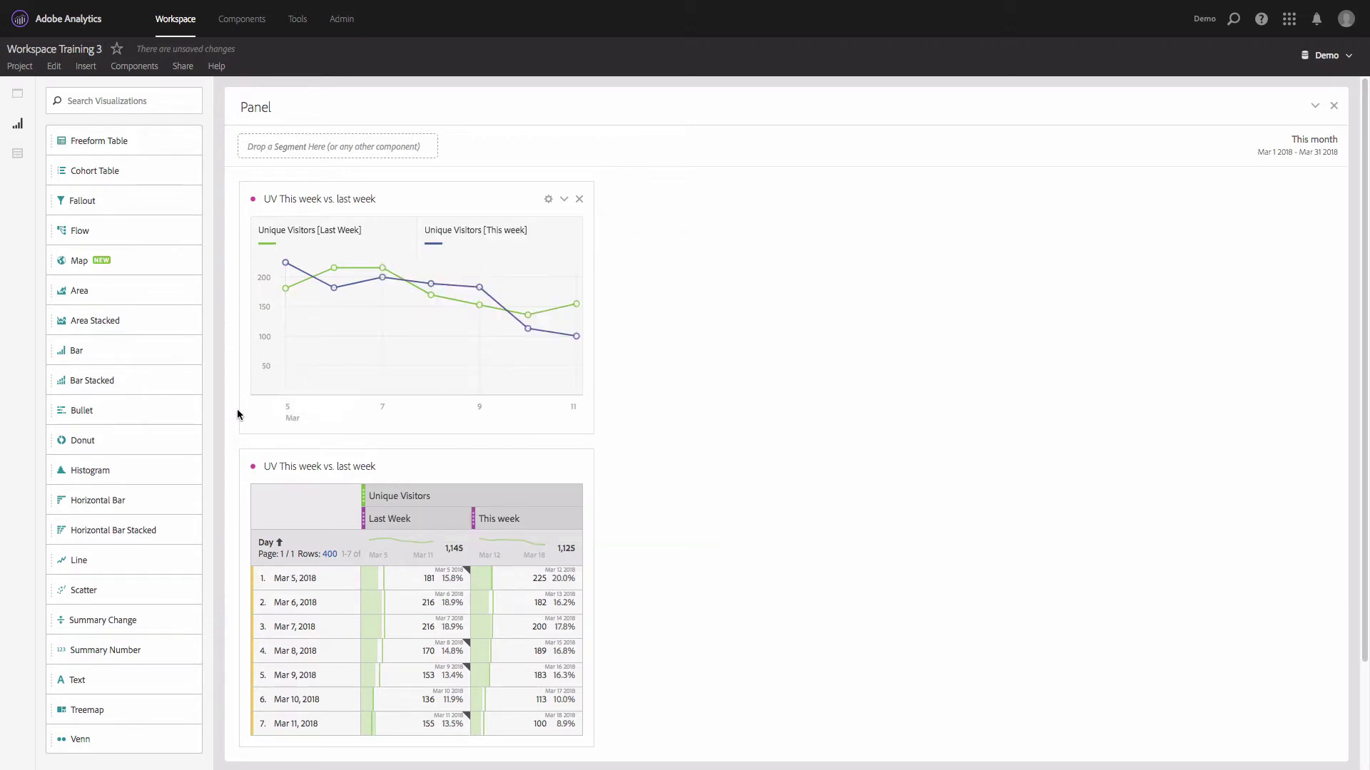
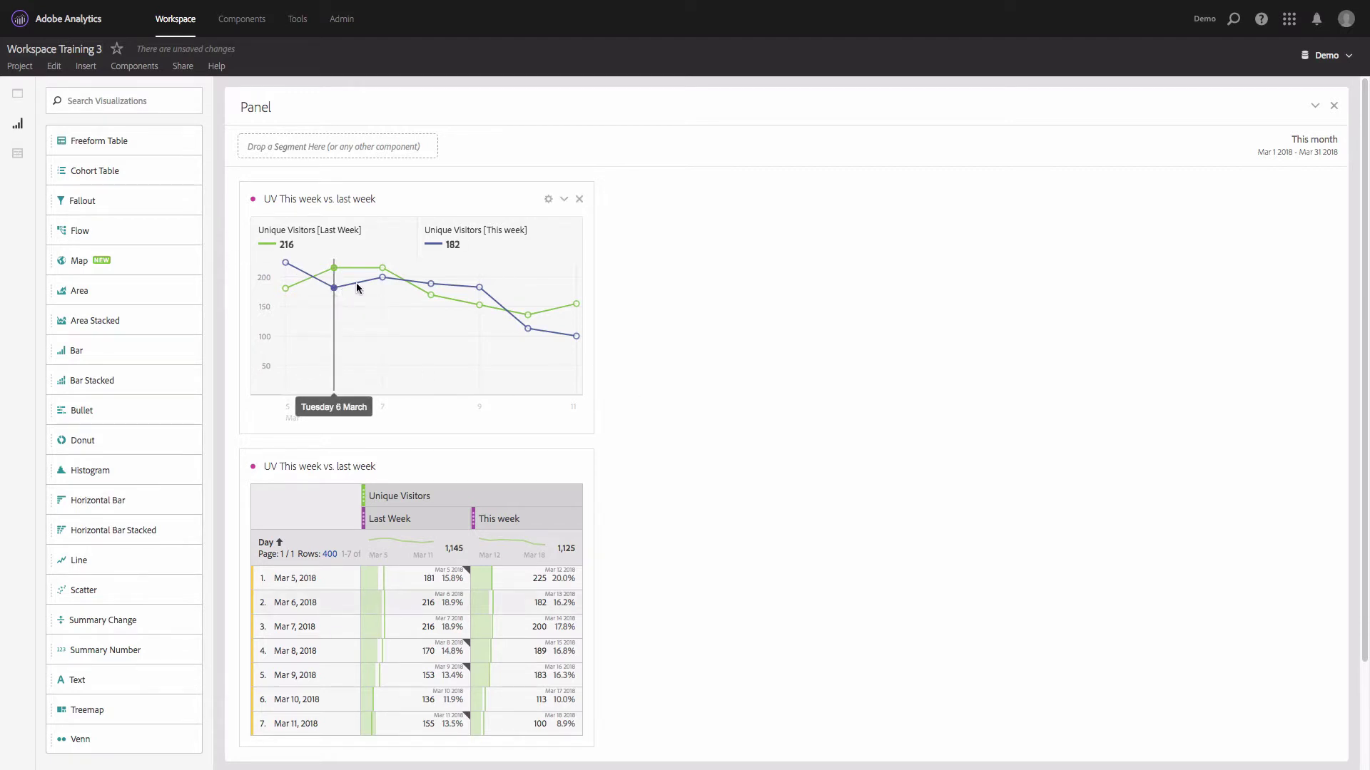
mouse_move(385, 284)
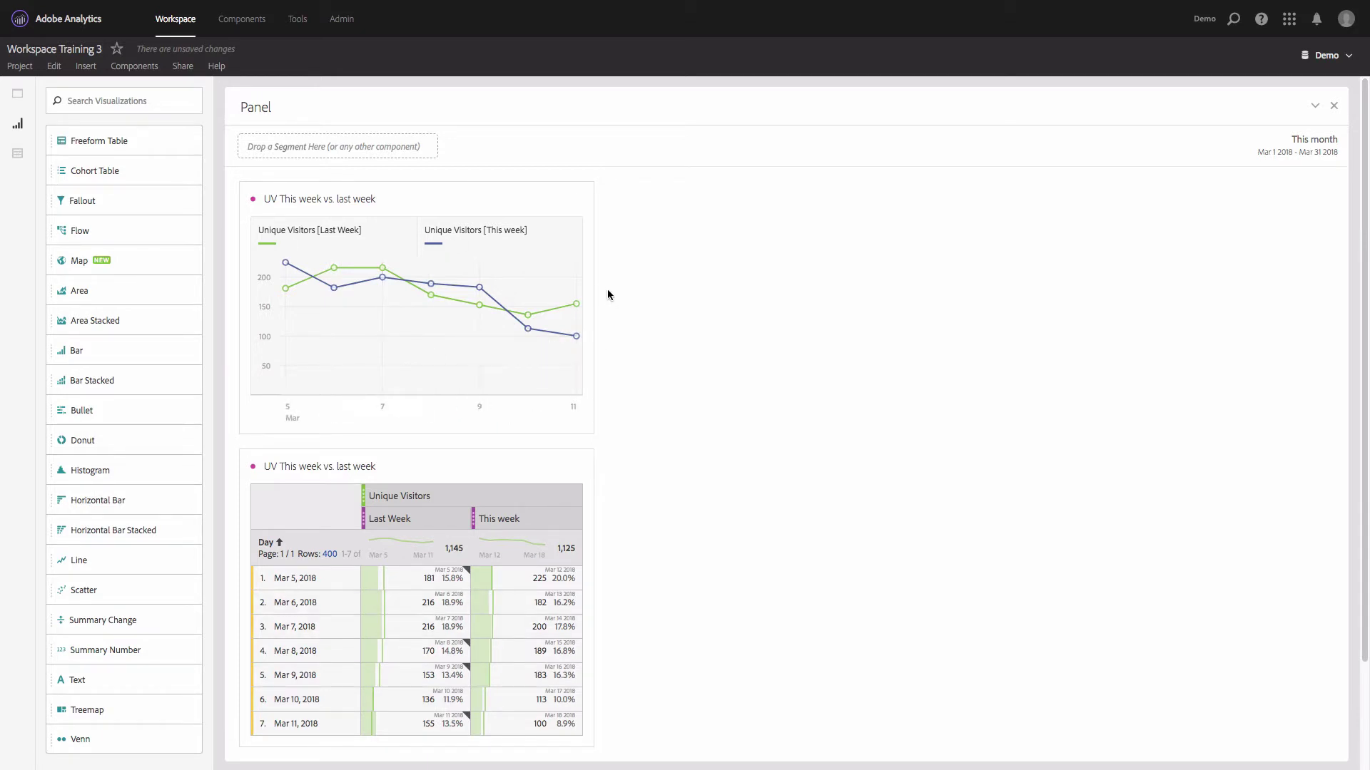
mouse_move(570, 214)
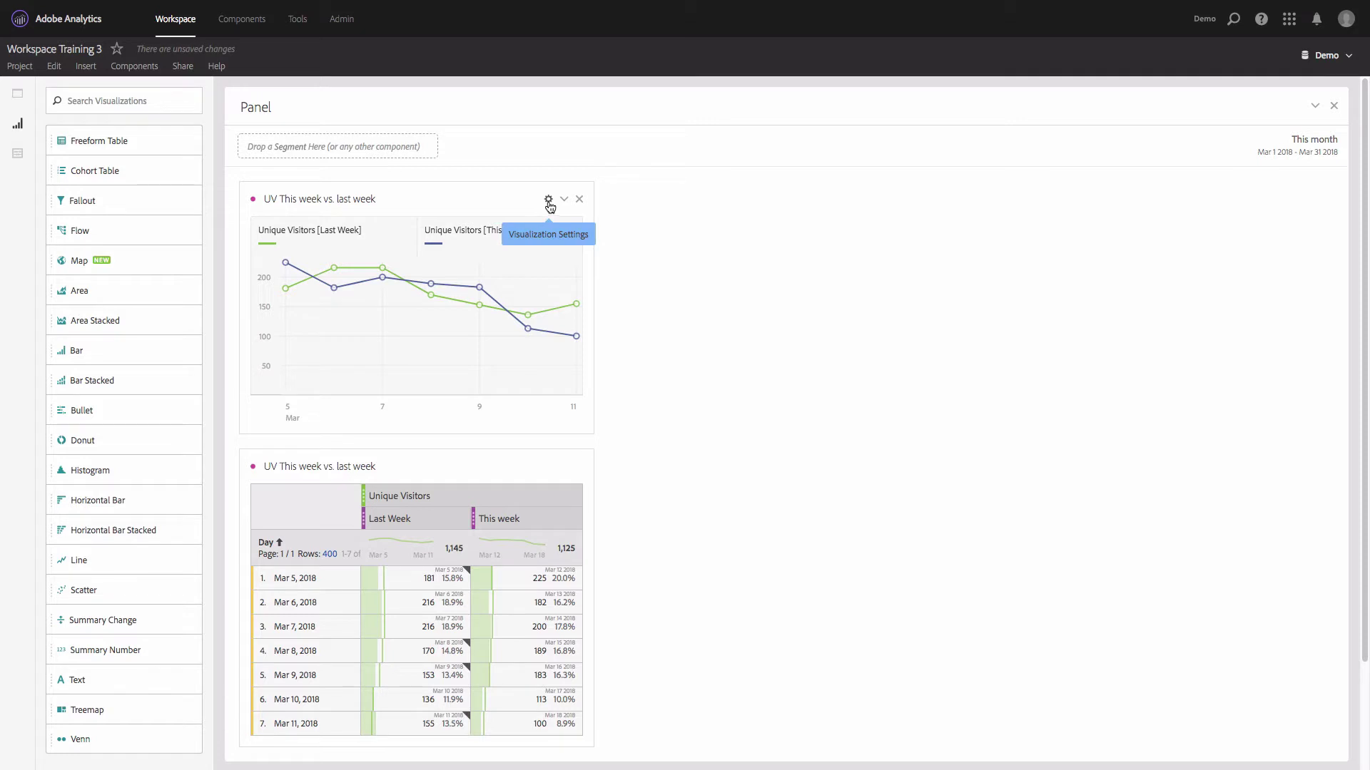
left_click(549, 202)
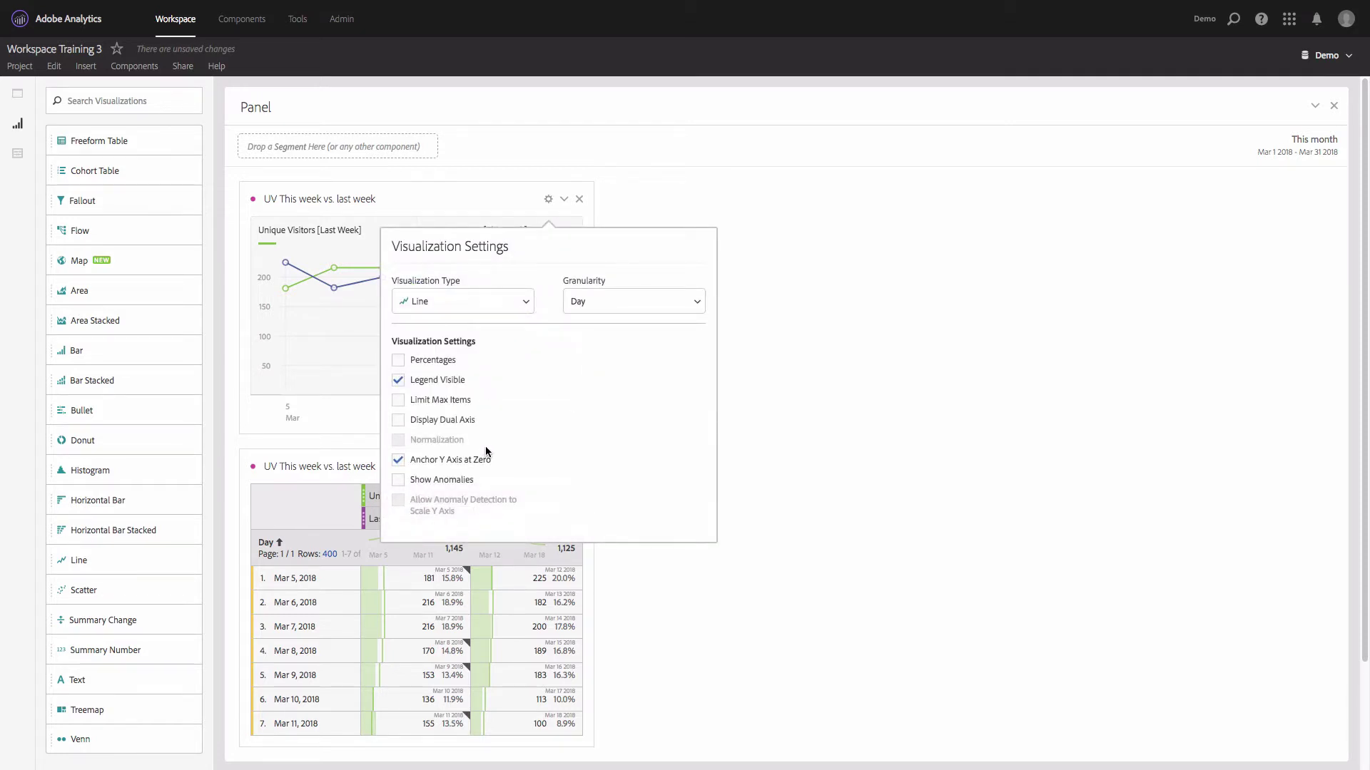
left_click(772, 425)
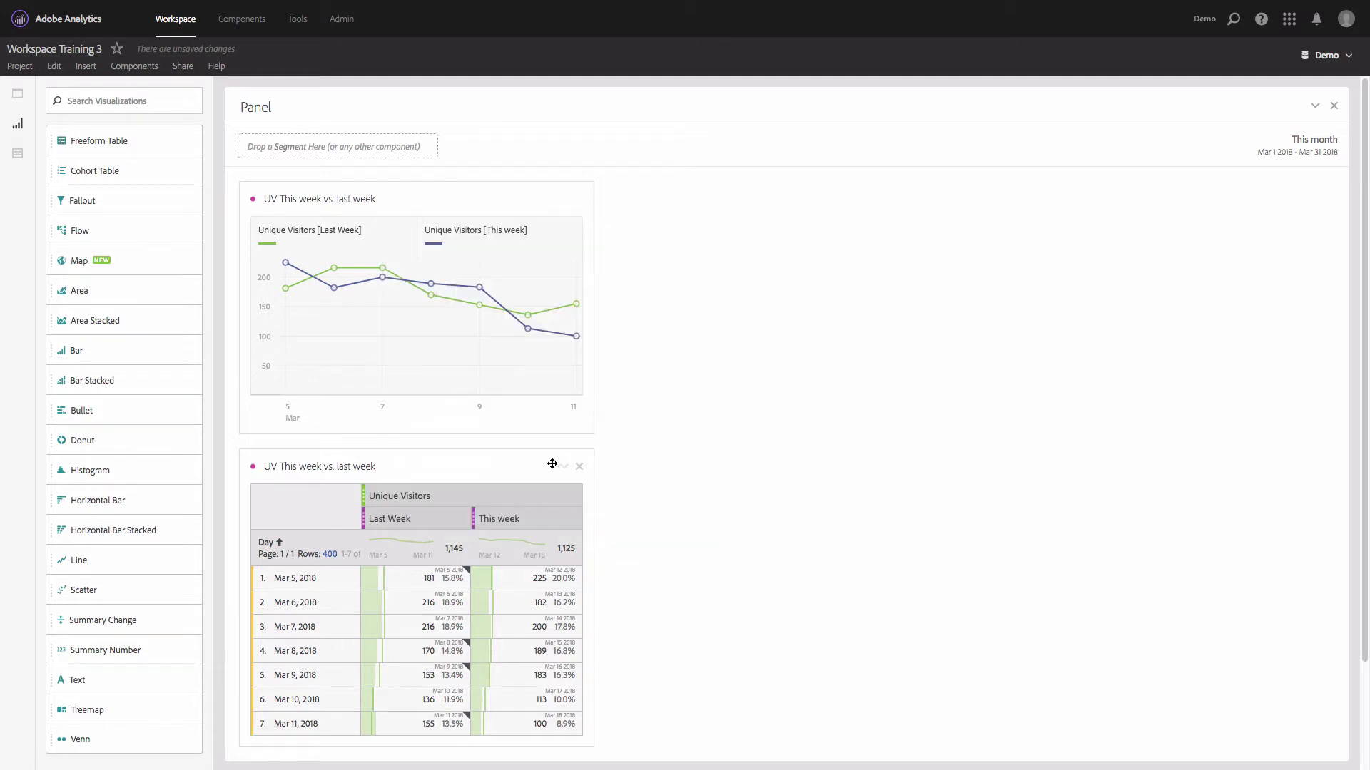
Step: In the table's Unique Visitors column settings, enable Interpret zero as no value
mouse_move(559, 499)
left_click(559, 497)
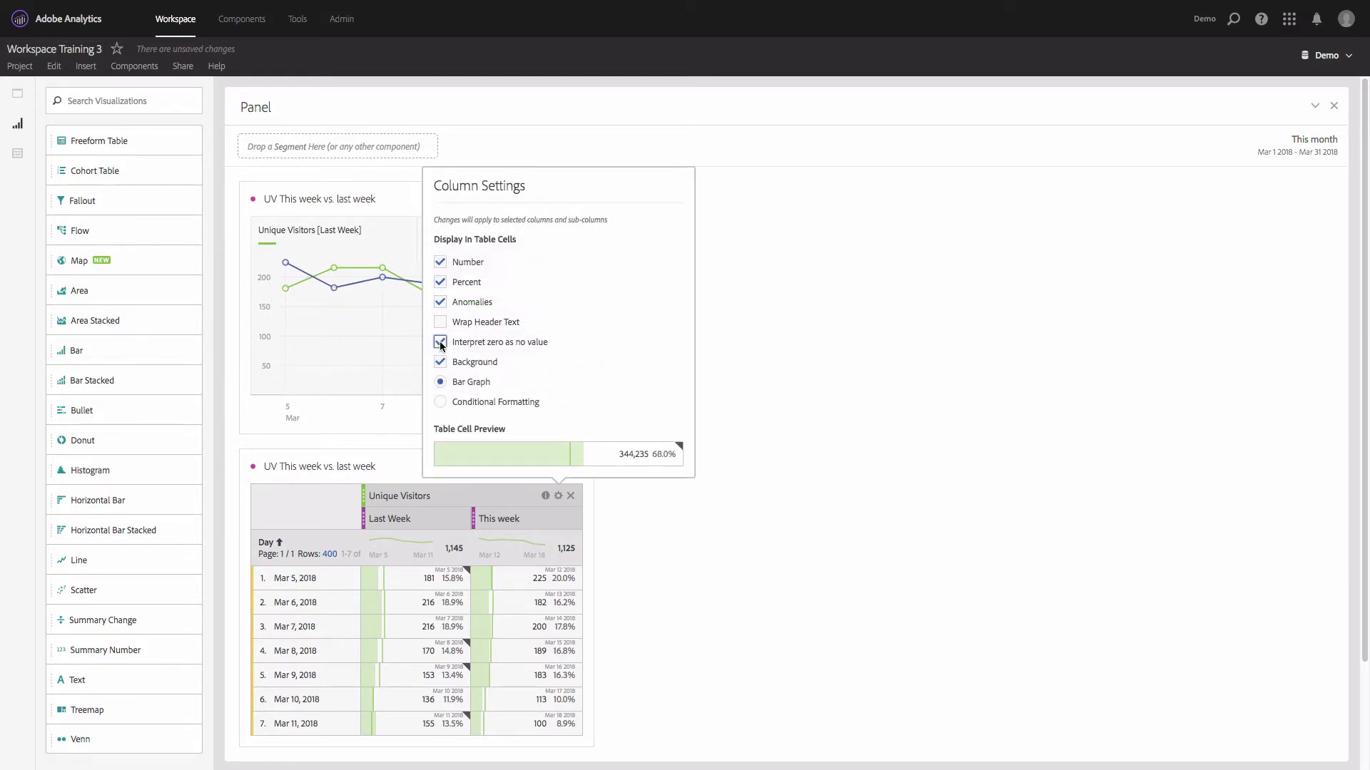
left_click(631, 505)
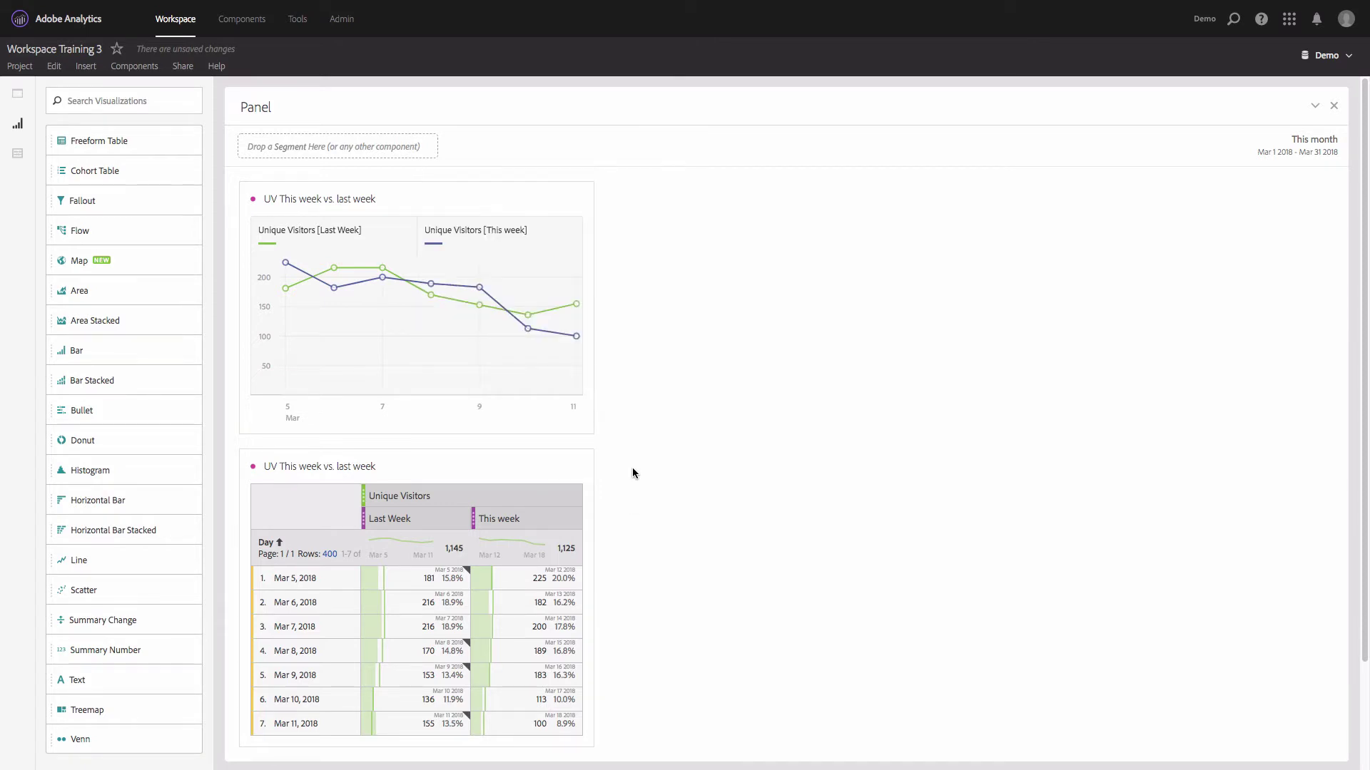
Step: Duplicate the "UV This week vs. last week" table and place the copy beside the line chart
mouse_move(303, 272)
right_click(477, 465)
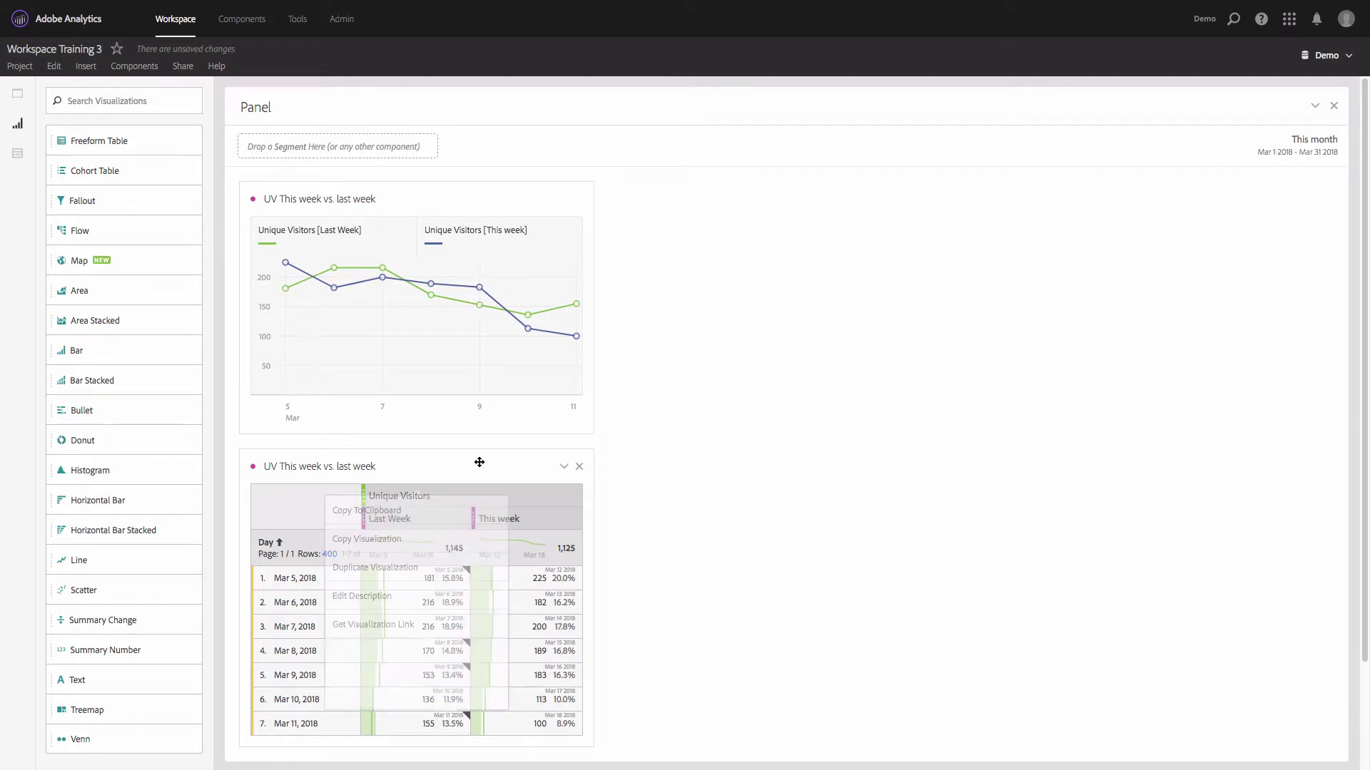
left_click(451, 565)
left_click_drag(425, 369, 793, 232)
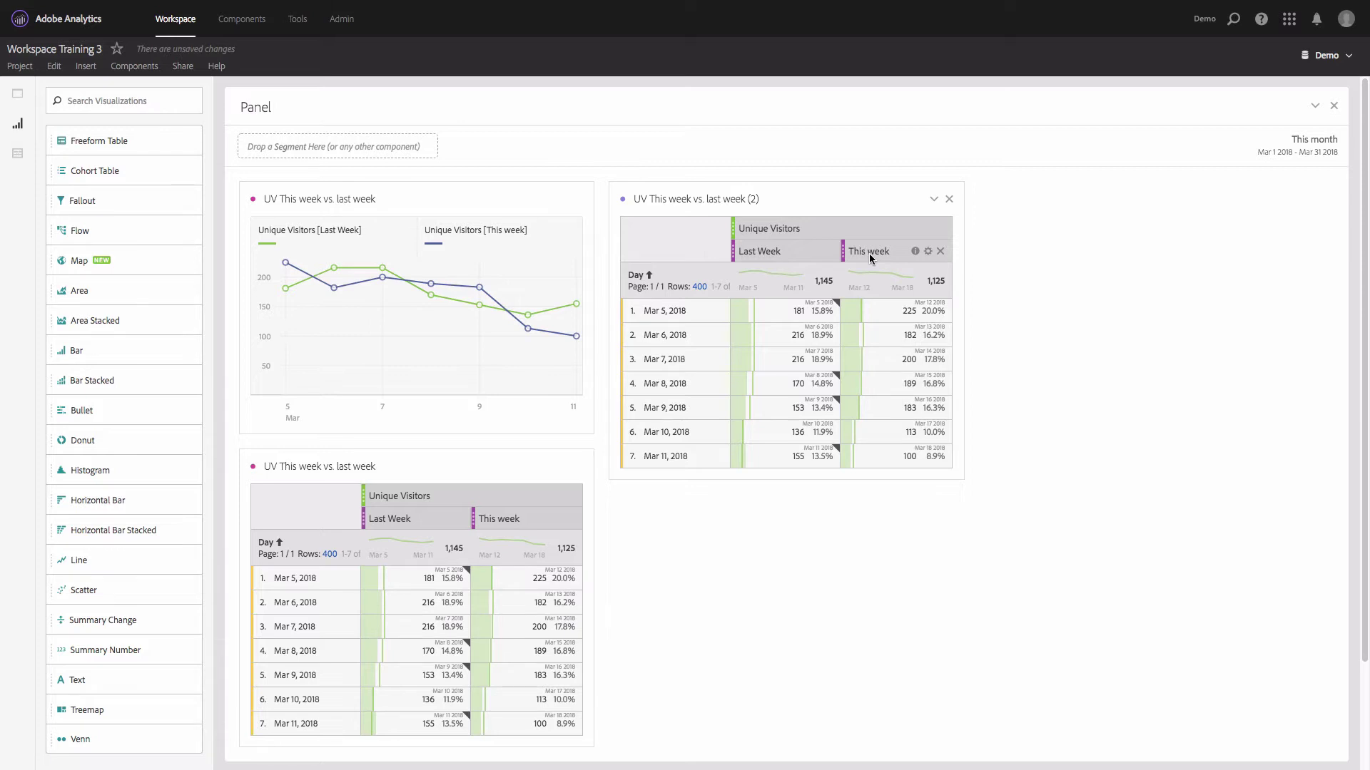
Step: In the duplicated table, replace the This week column with the "2 weeks ago" date range and move it before Last Week
left_click(18, 156)
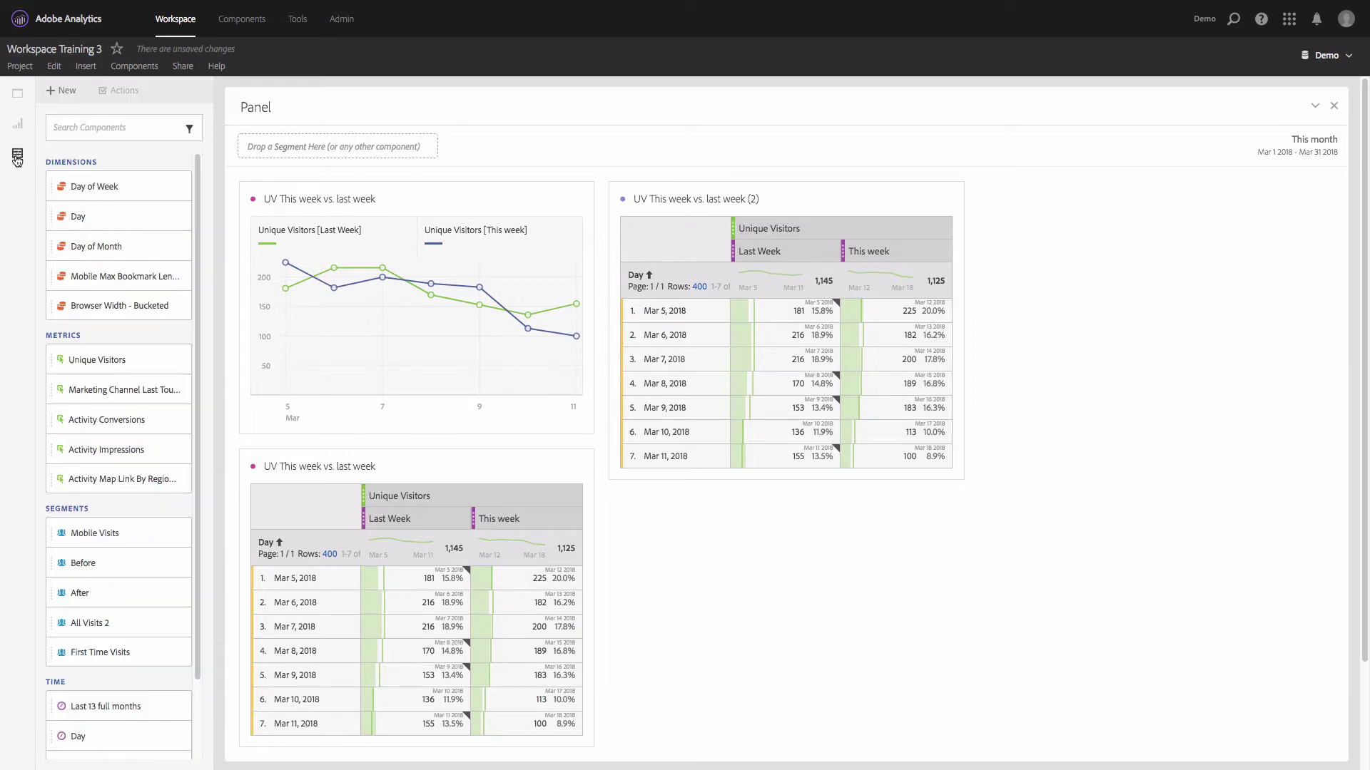
left_click(84, 128)
type("2 weeks")
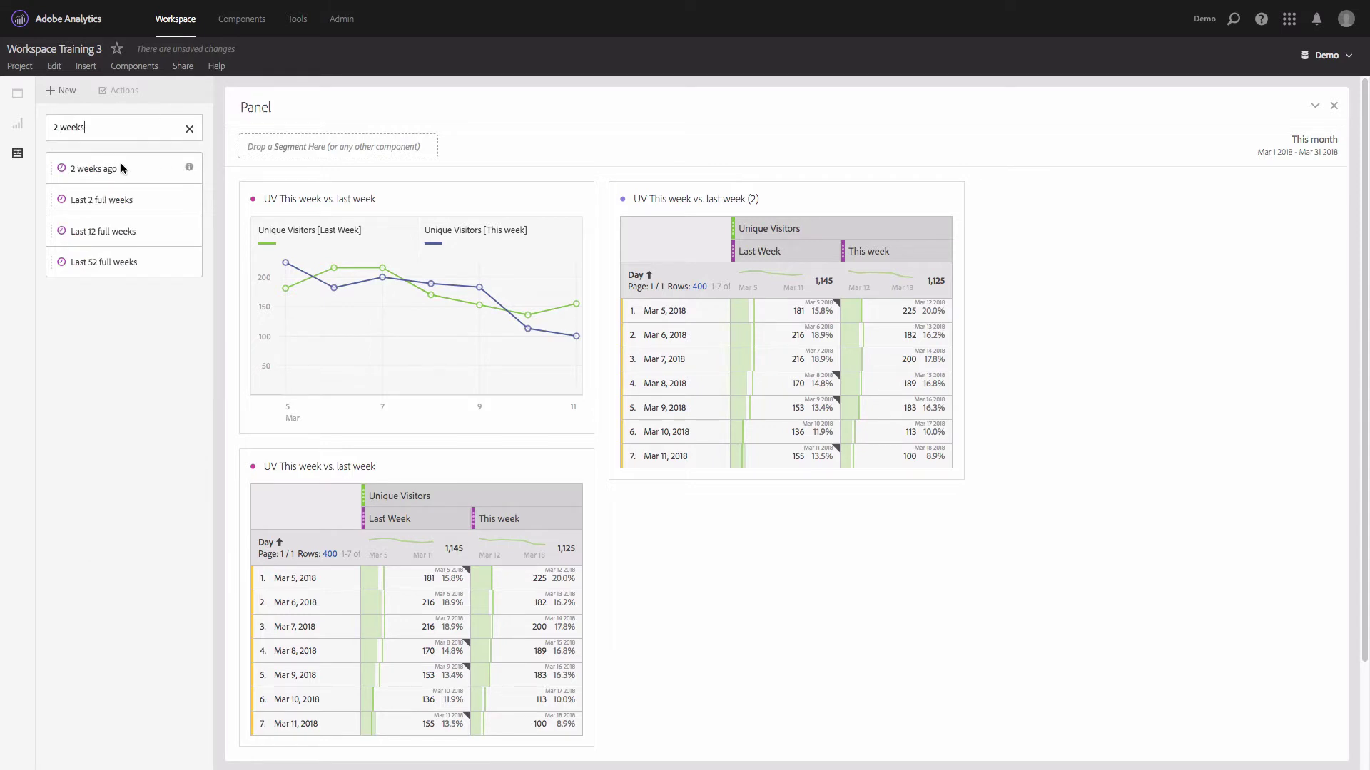
left_click_drag(123, 169, 900, 252)
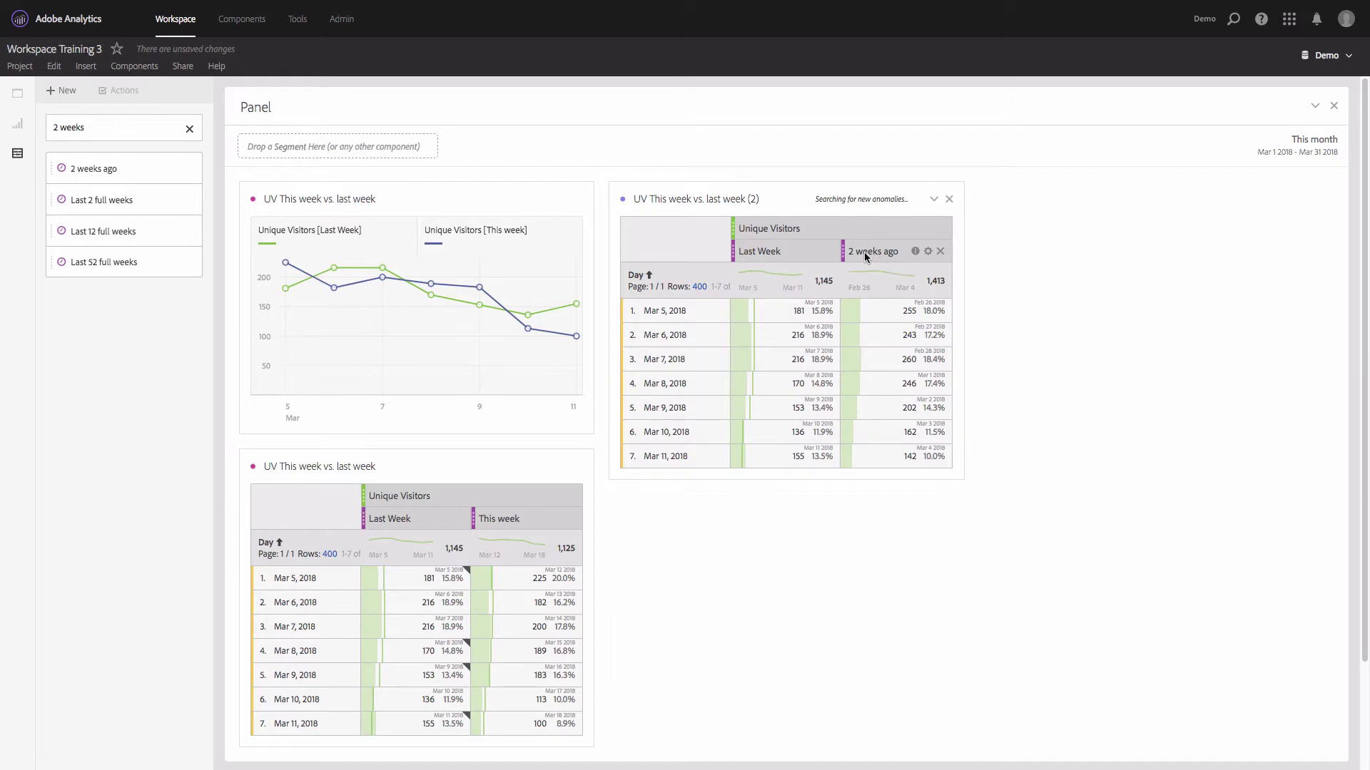
left_click_drag(868, 255, 759, 258)
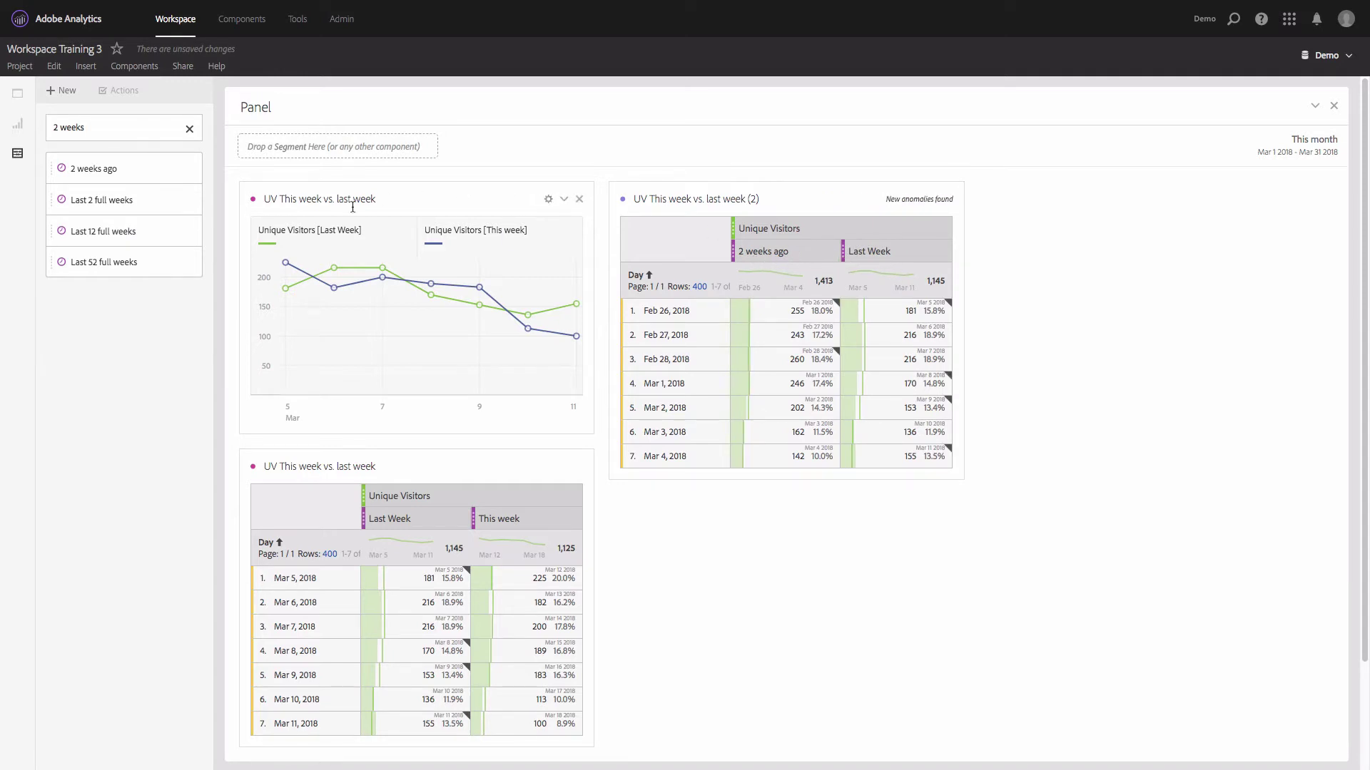
Step: Duplicate the "UV This week vs. last week" line chart and place the copy above the second table
right_click(456, 194)
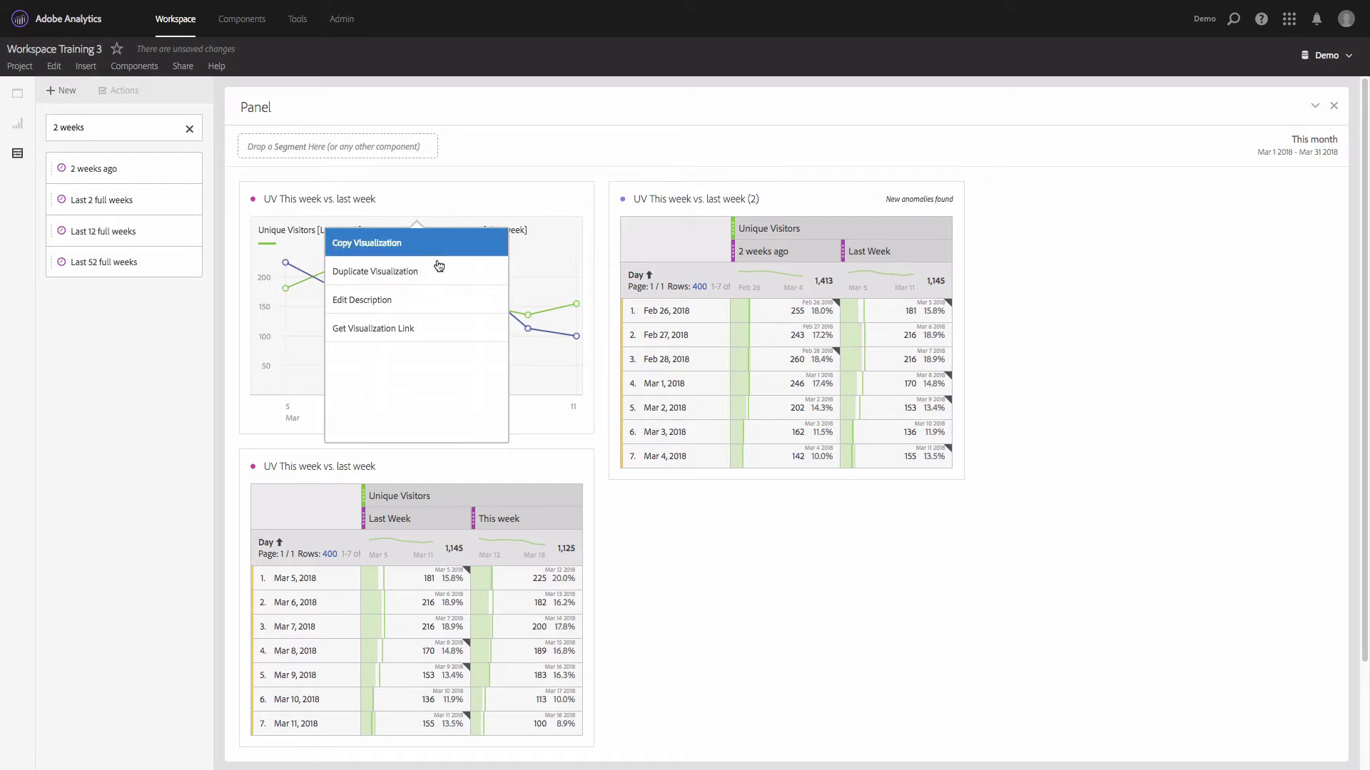
left_click(374, 271)
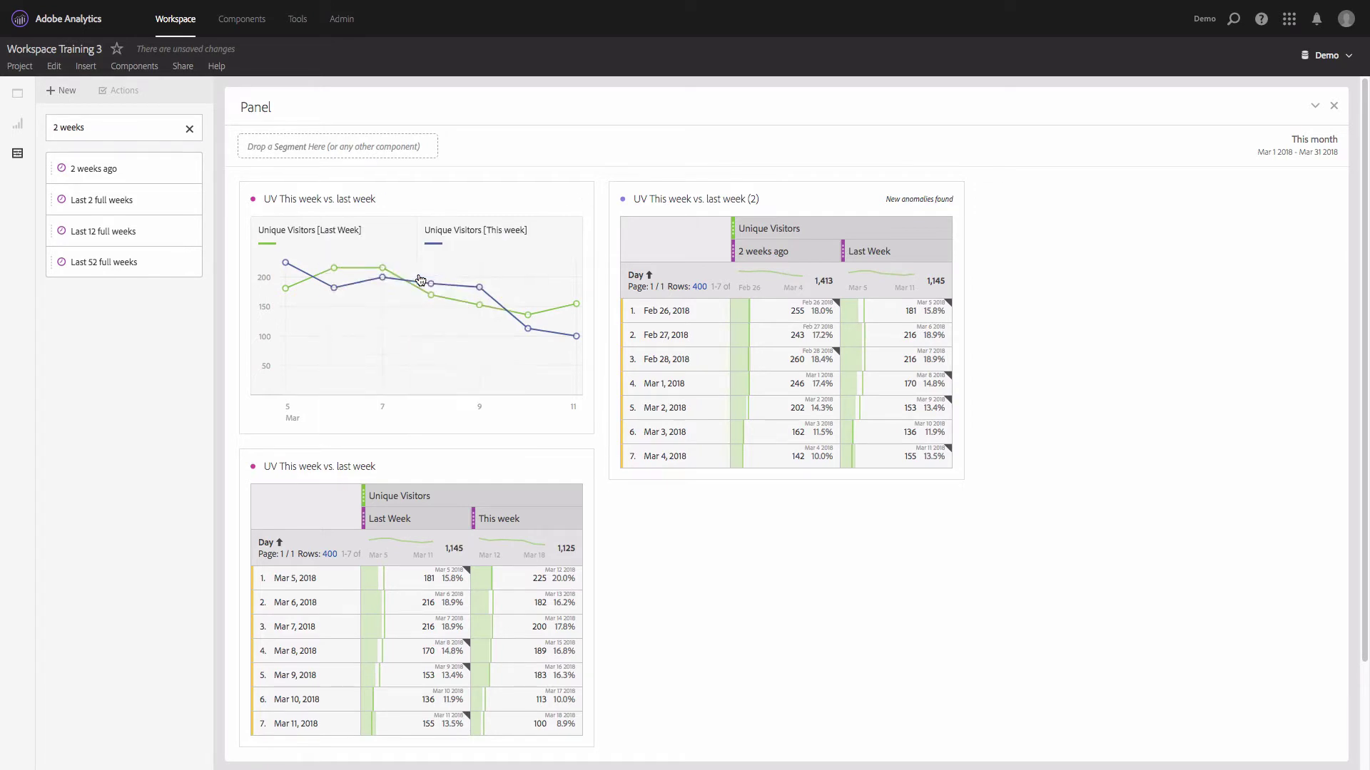
left_click_drag(459, 152, 837, 136)
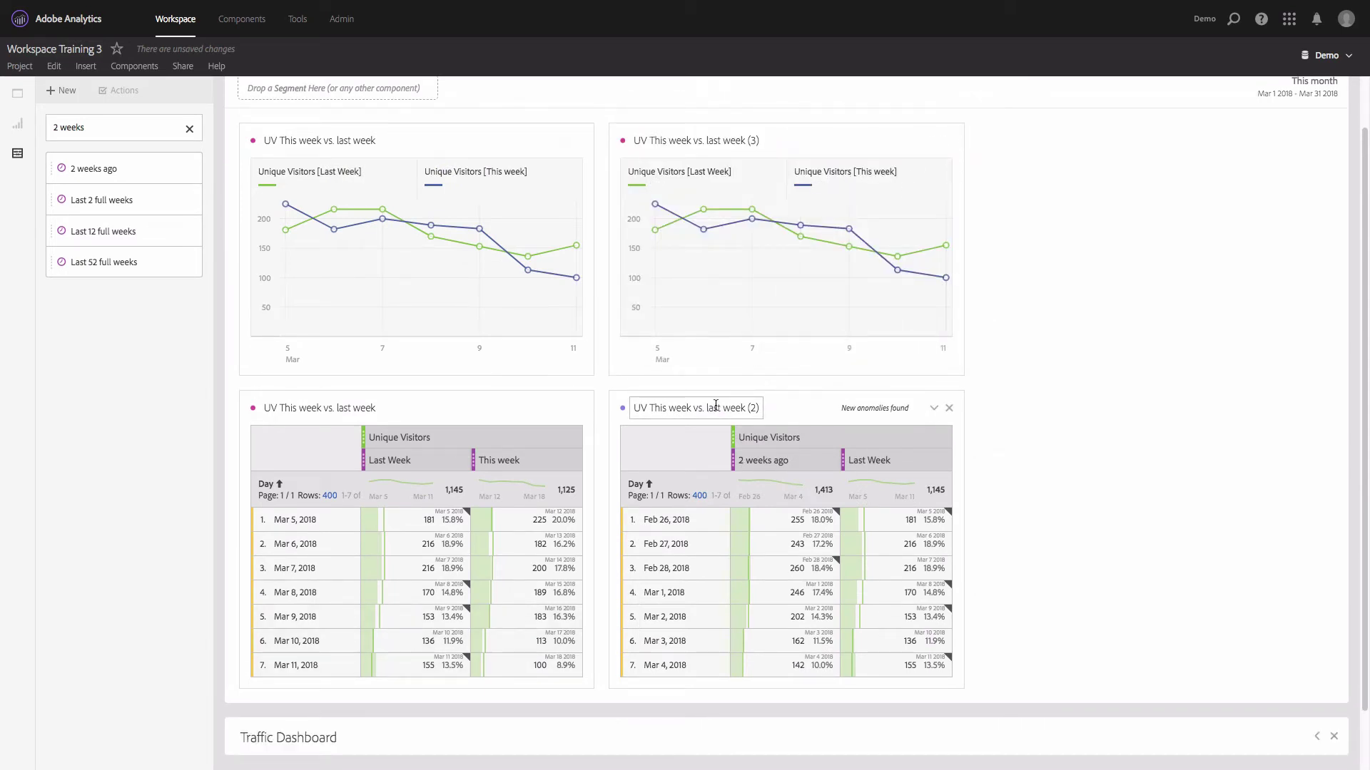
Step: Rename the second table "UV Last 2 week comparison"
left_click(663, 406)
left_click(658, 407)
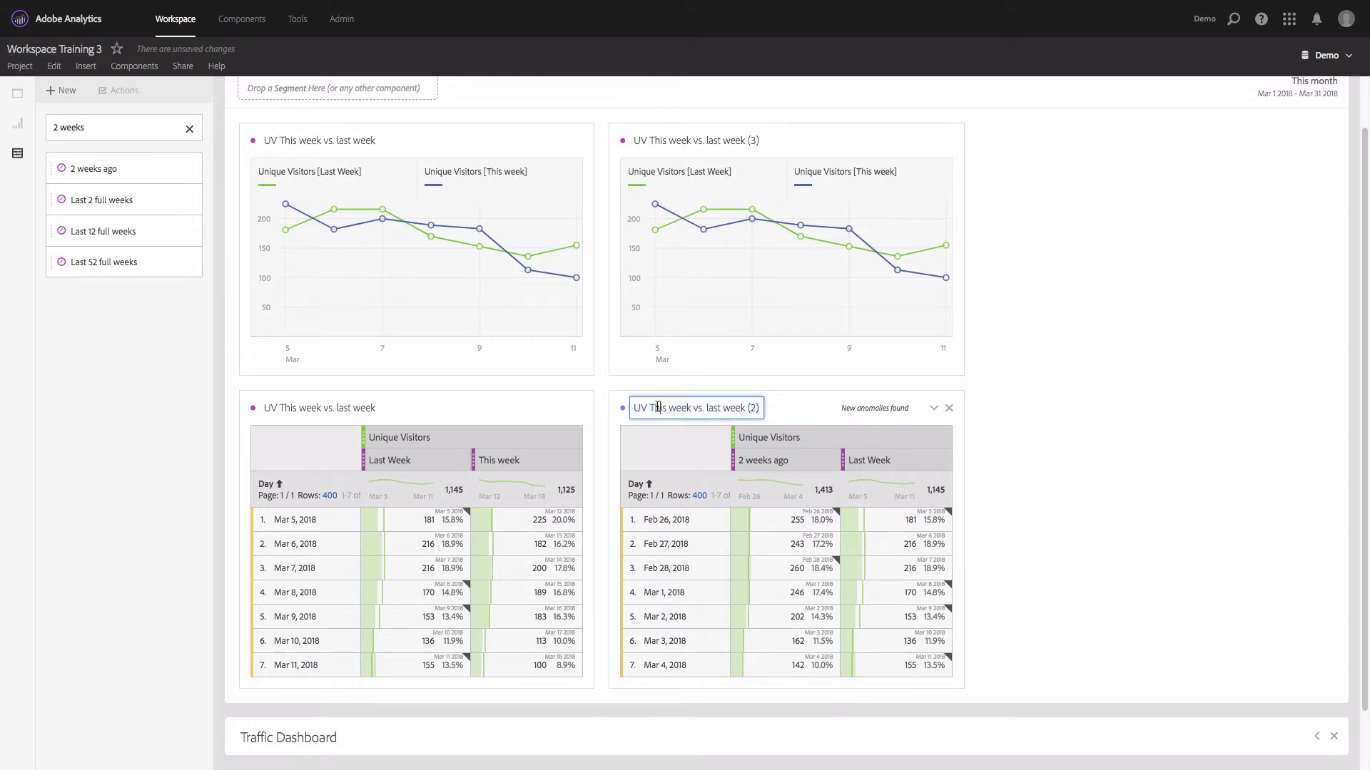
left_click_drag(650, 408, 779, 408)
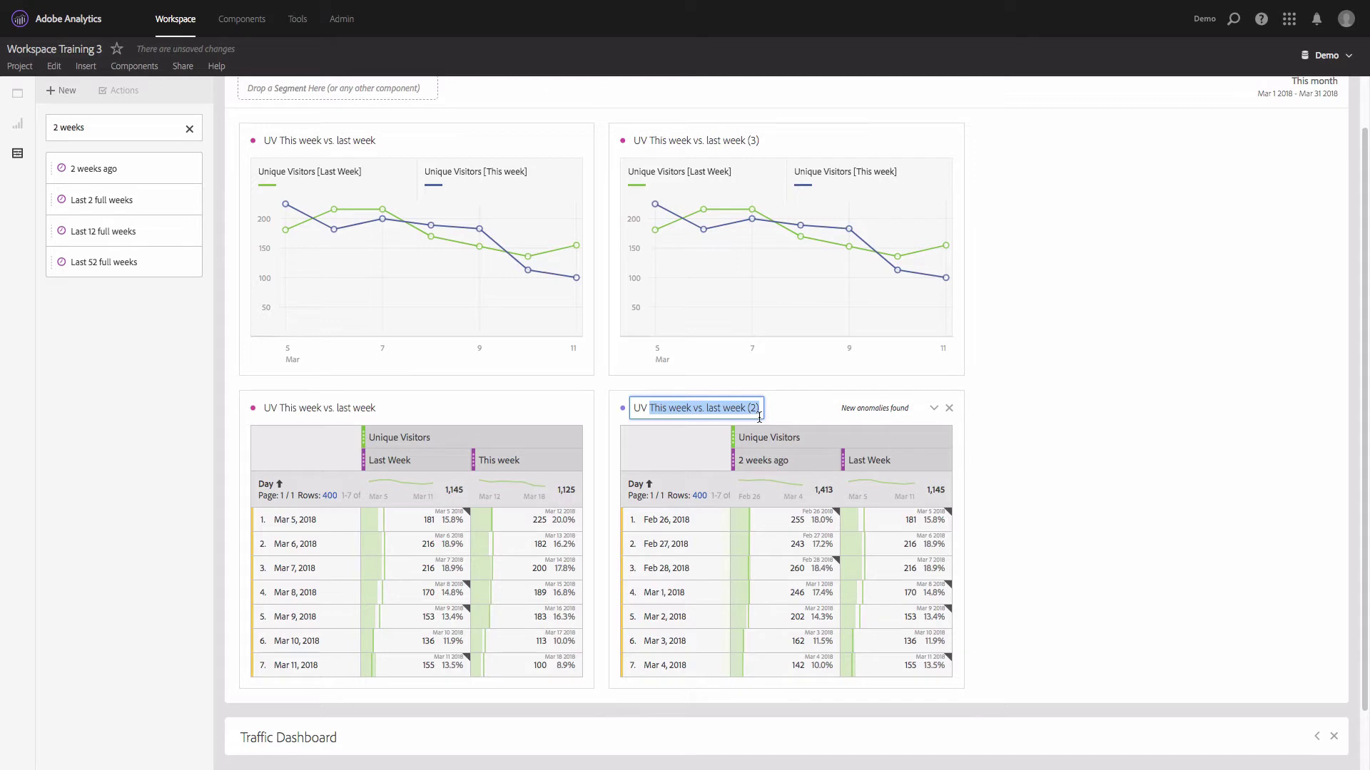
type("Last 2 week scomparison")
key("ctrl+shift+Left")
type("comparison")
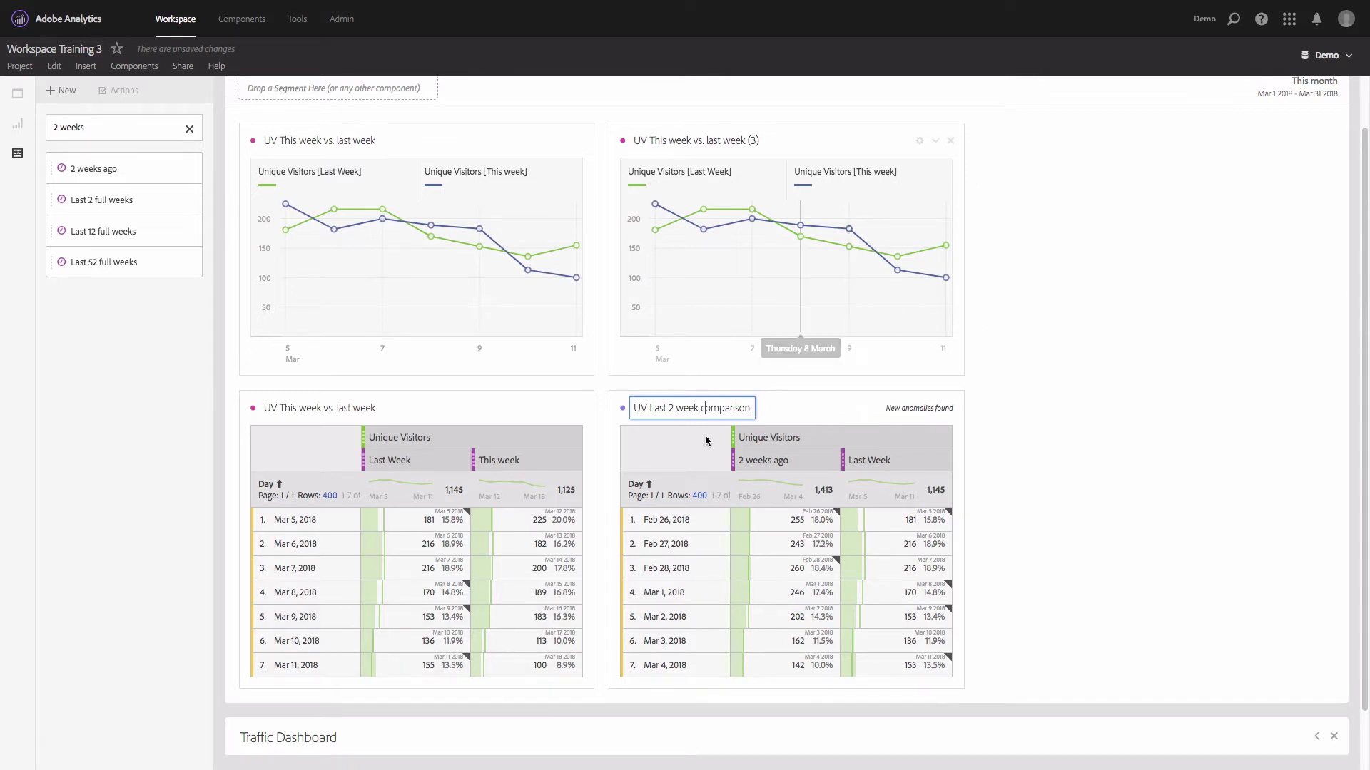
Step: Copy the title "UV Last 2 week comparison" from the second table onto the duplicated line chart
triple_click(705, 410)
key("ctrl+c")
triple_click(690, 139)
key("ctrl+v")
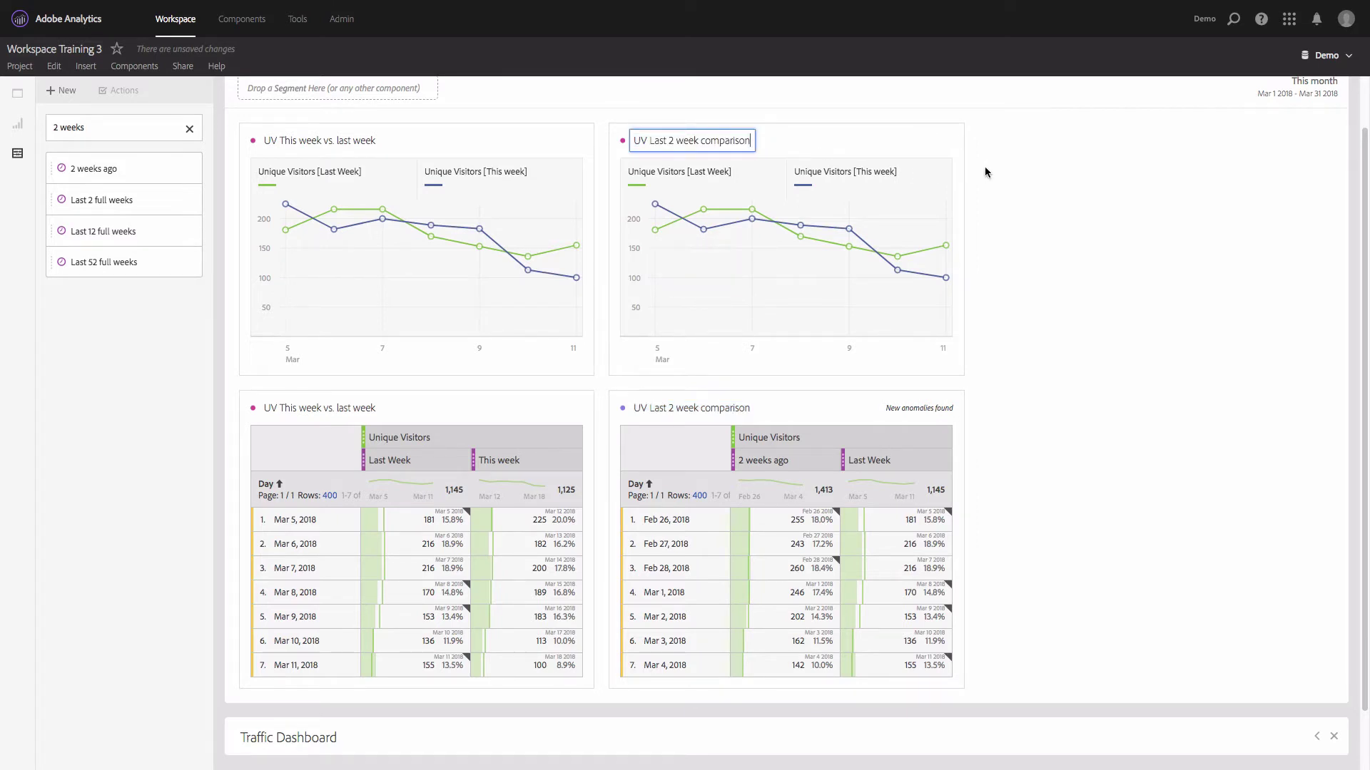
left_click(972, 157)
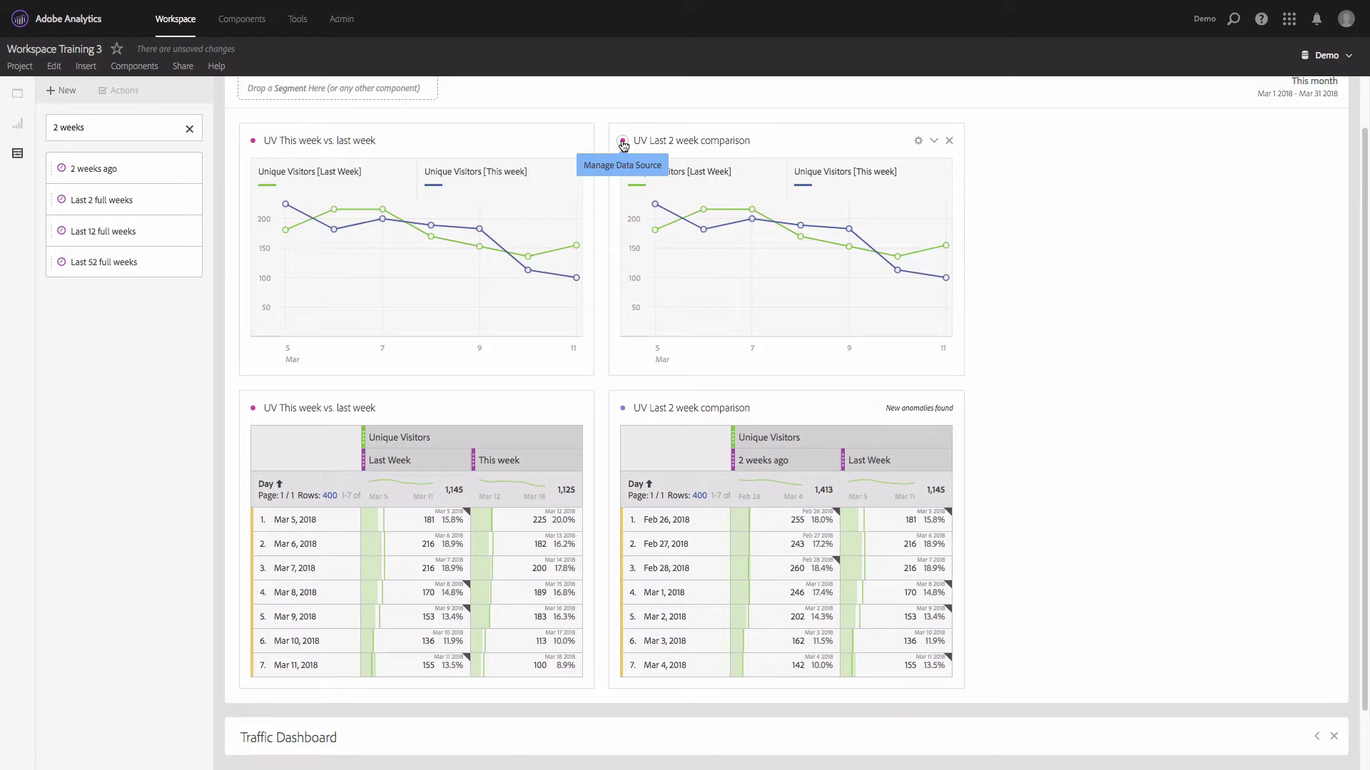
Step: Change the duplicated line chart's data source to the "UV Last 2 week comparison" table
left_click(623, 143)
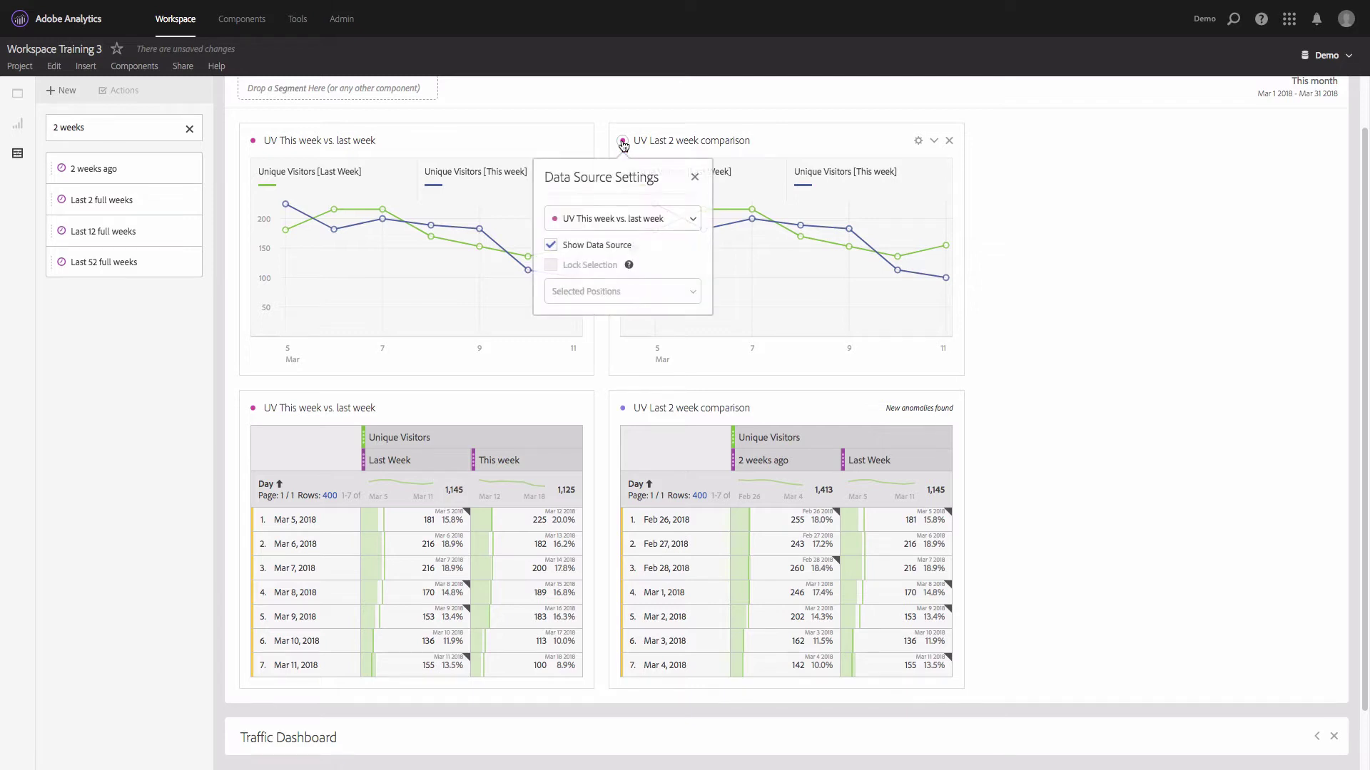
left_click(609, 224)
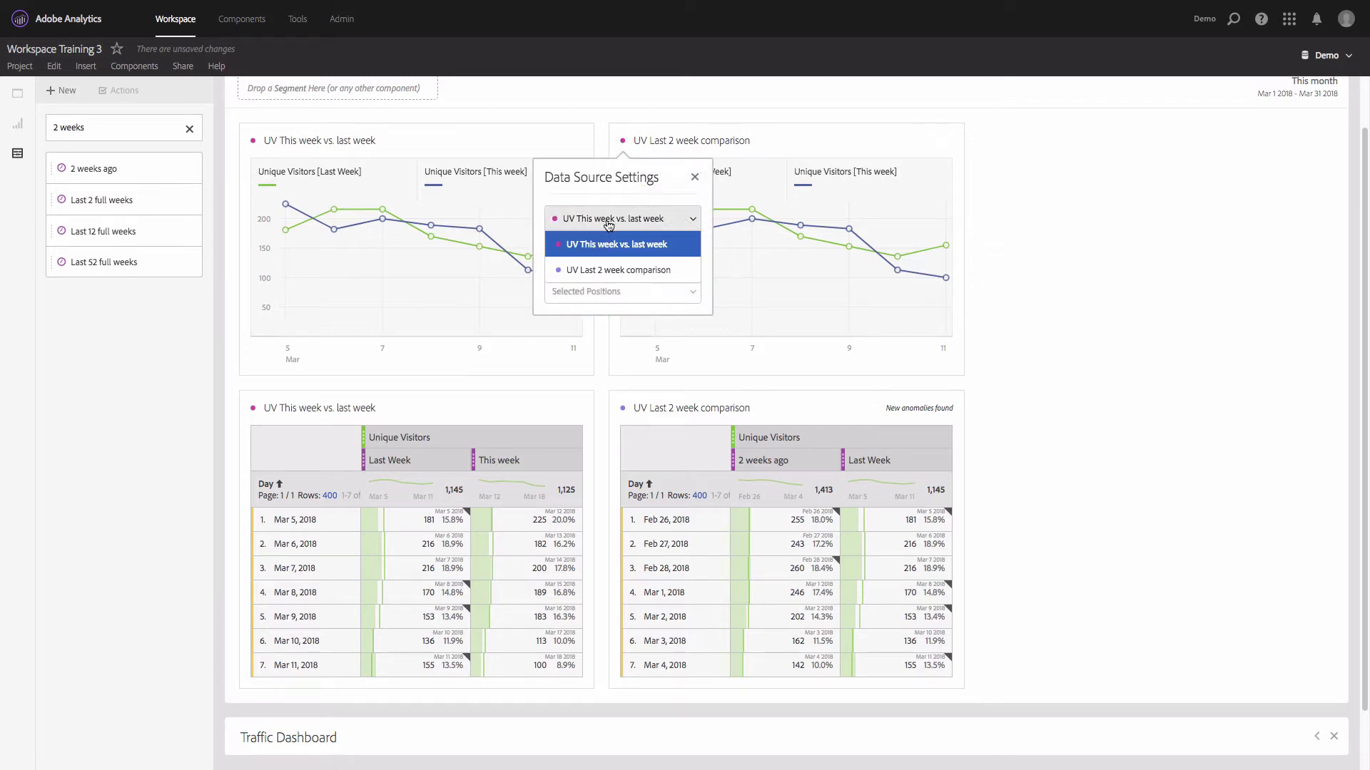
left_click(612, 271)
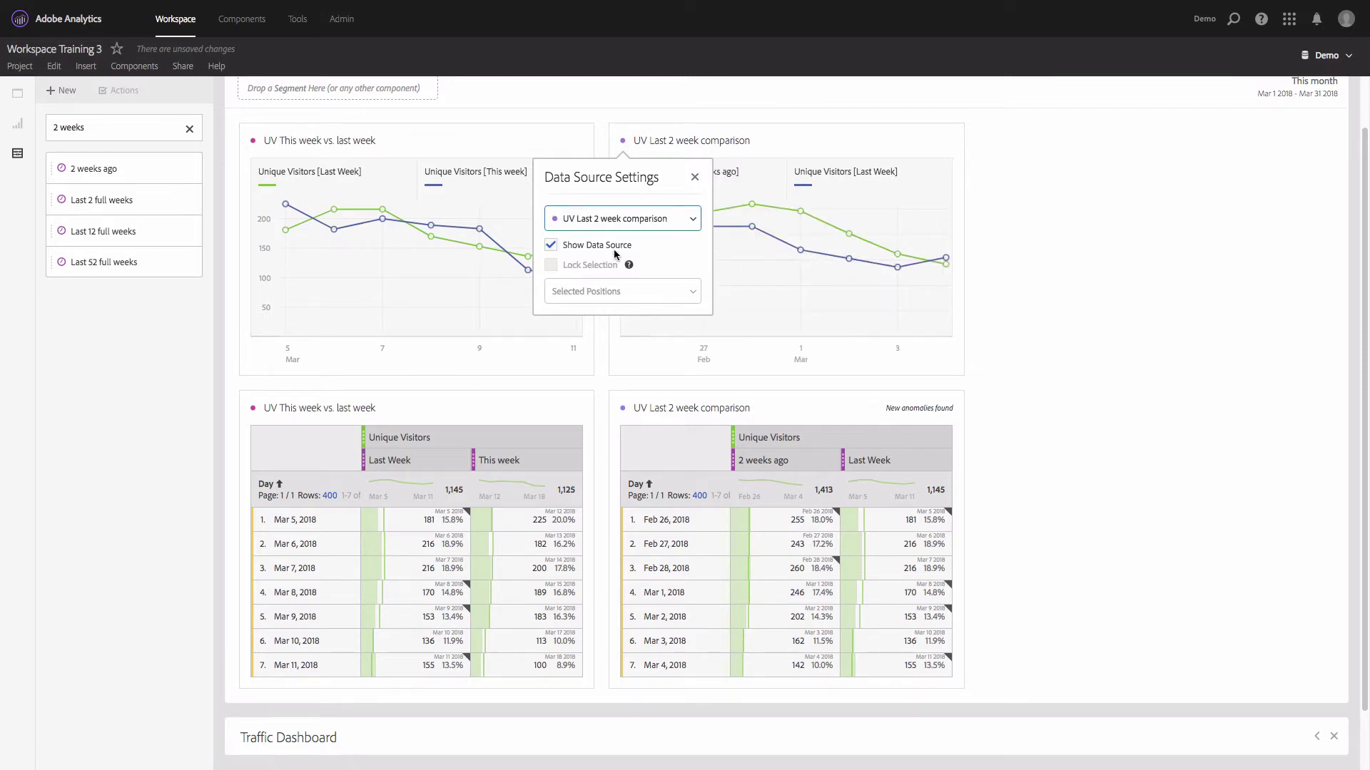
left_click(693, 179)
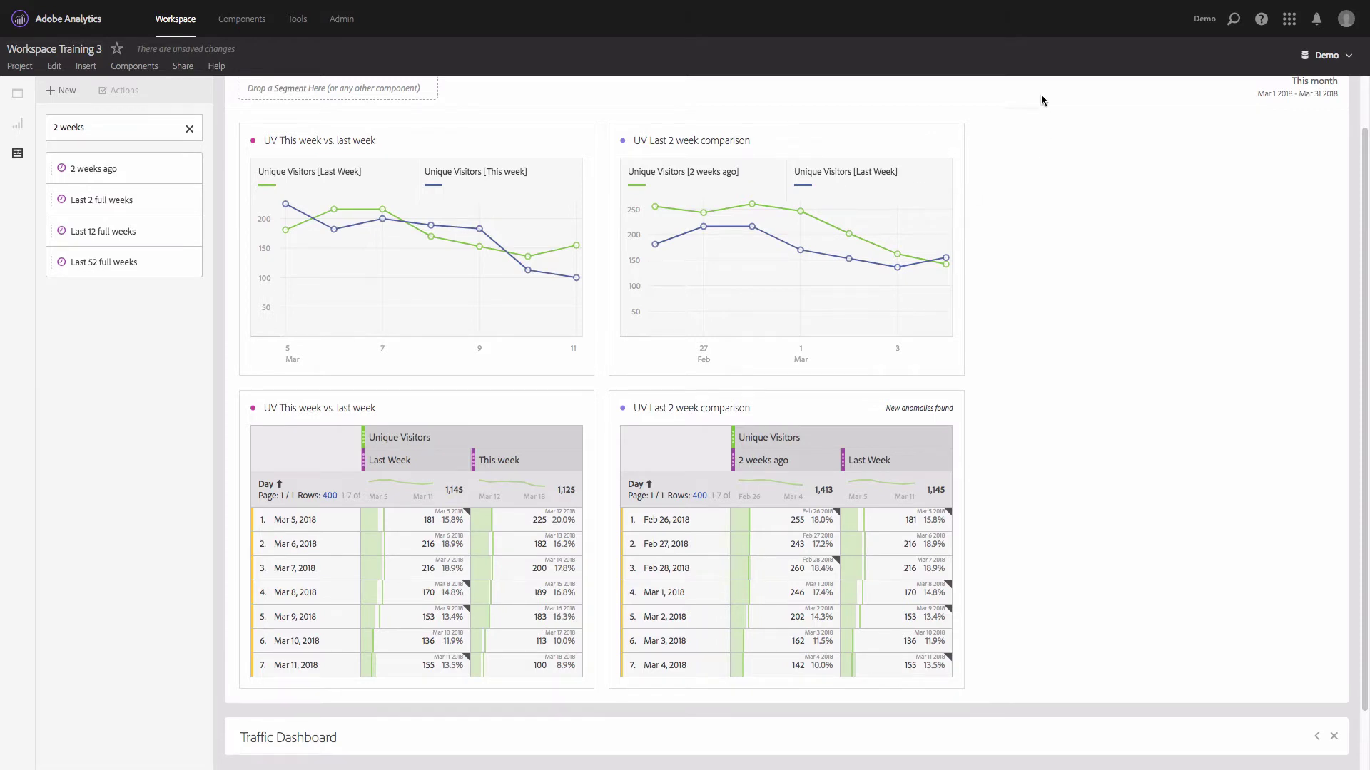
Step: Clear the component search, add a Bar visualization, and fit it into the free space beside the two line charts
left_click(189, 129)
left_click(17, 129)
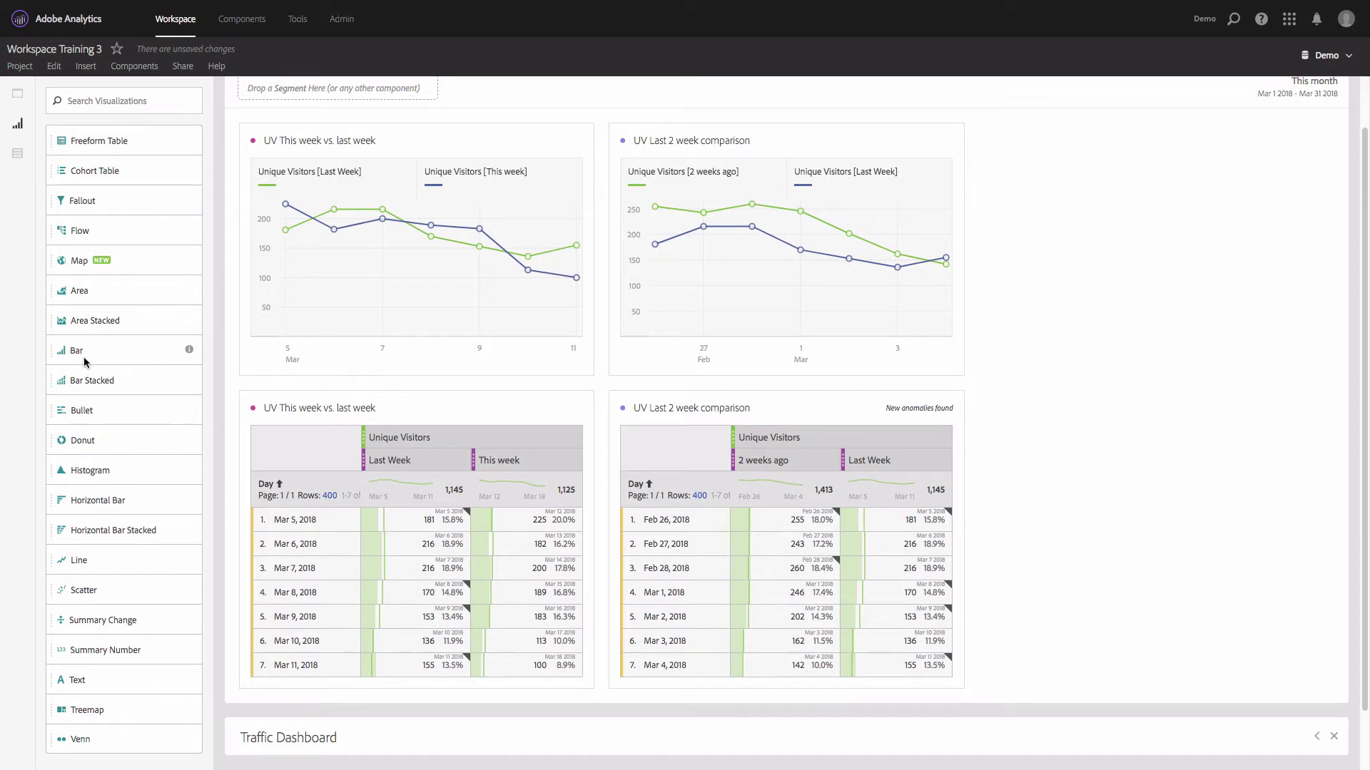
left_click_drag(79, 351, 774, 241)
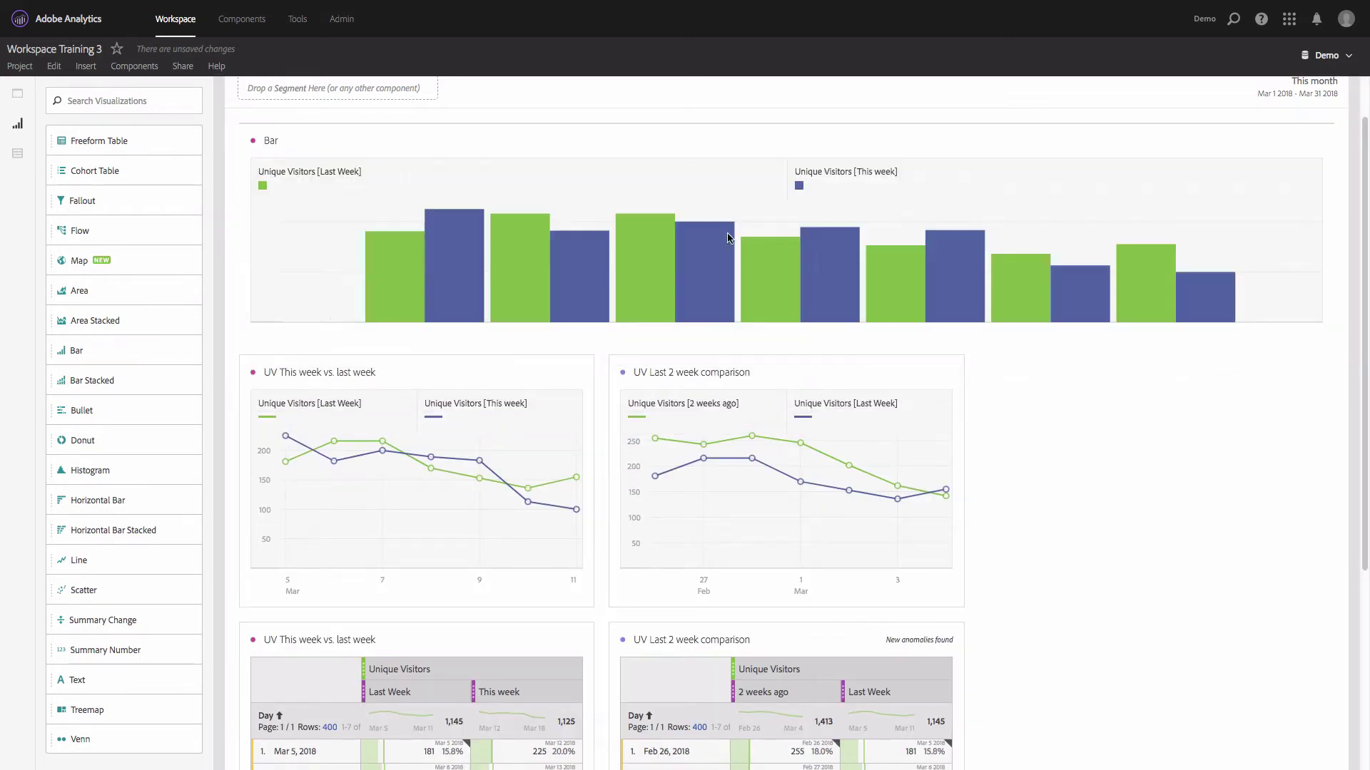
left_click_drag(239, 338, 960, 293)
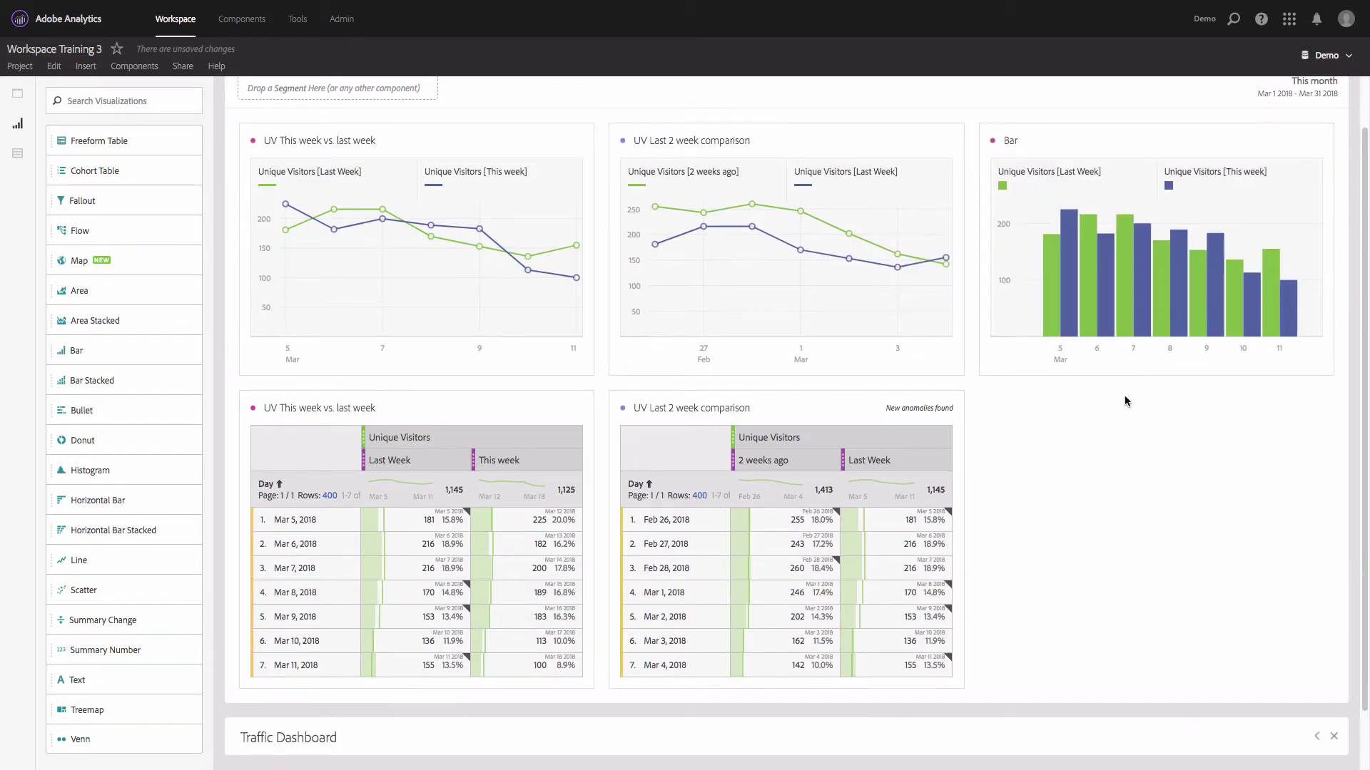
Step: Select the Day totals row in the "UV Last 2 week comparison" table and make that table the bar chart's data source
mouse_move(1090, 229)
left_click(677, 486)
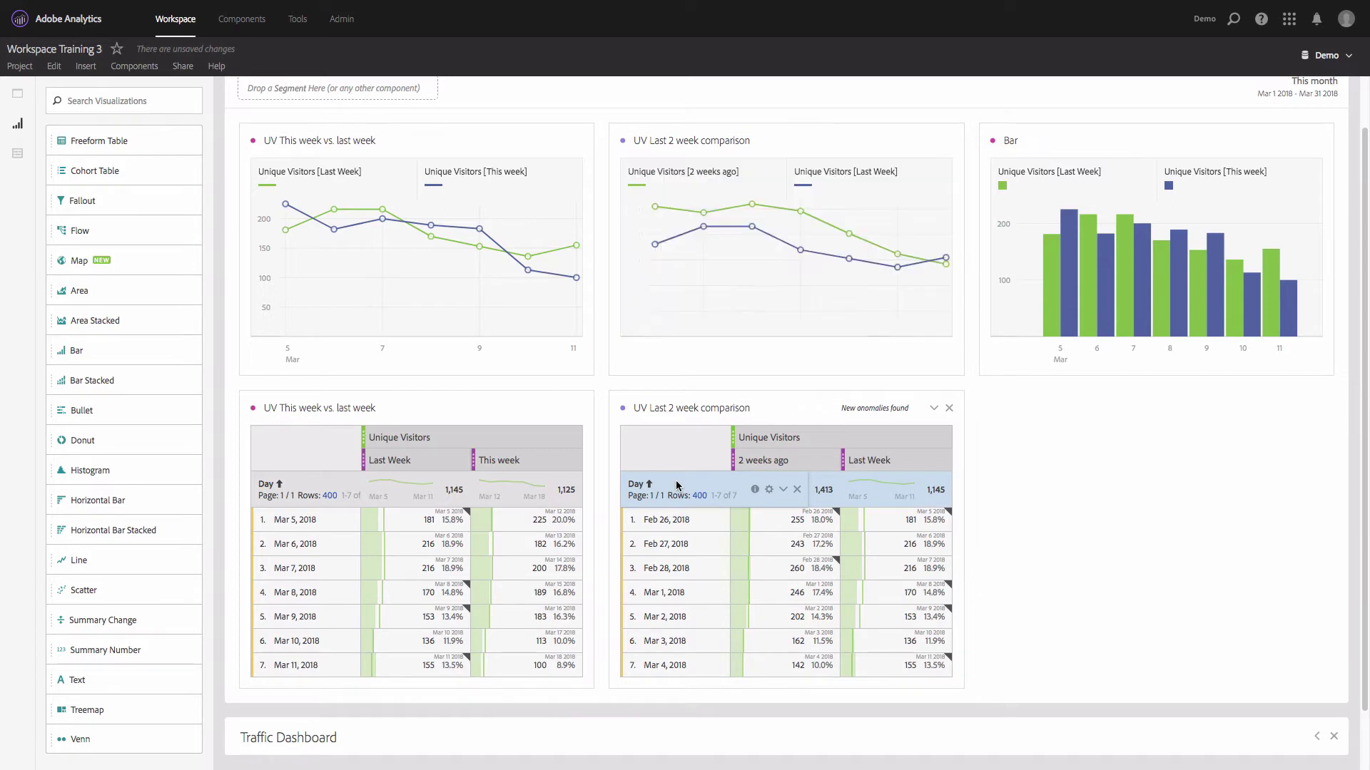
left_click(992, 142)
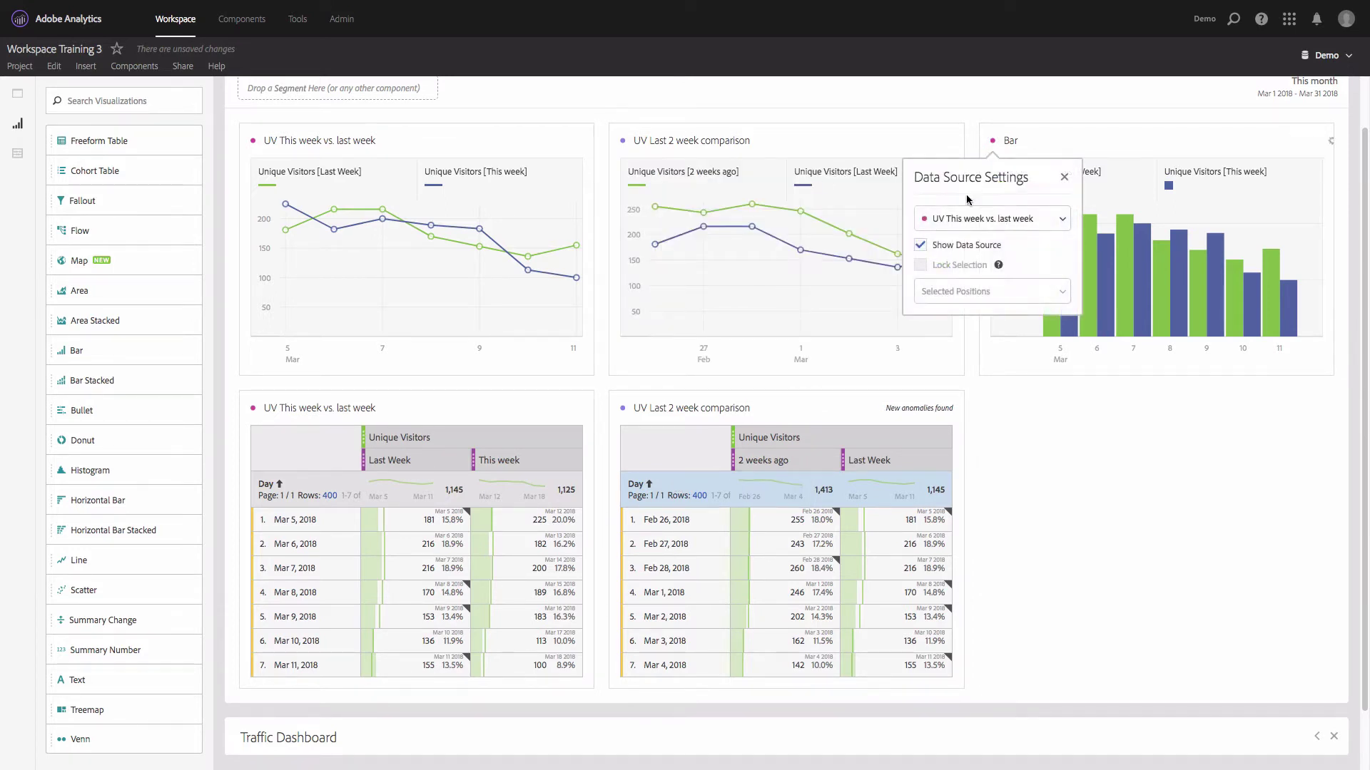
left_click(960, 221)
left_click(957, 269)
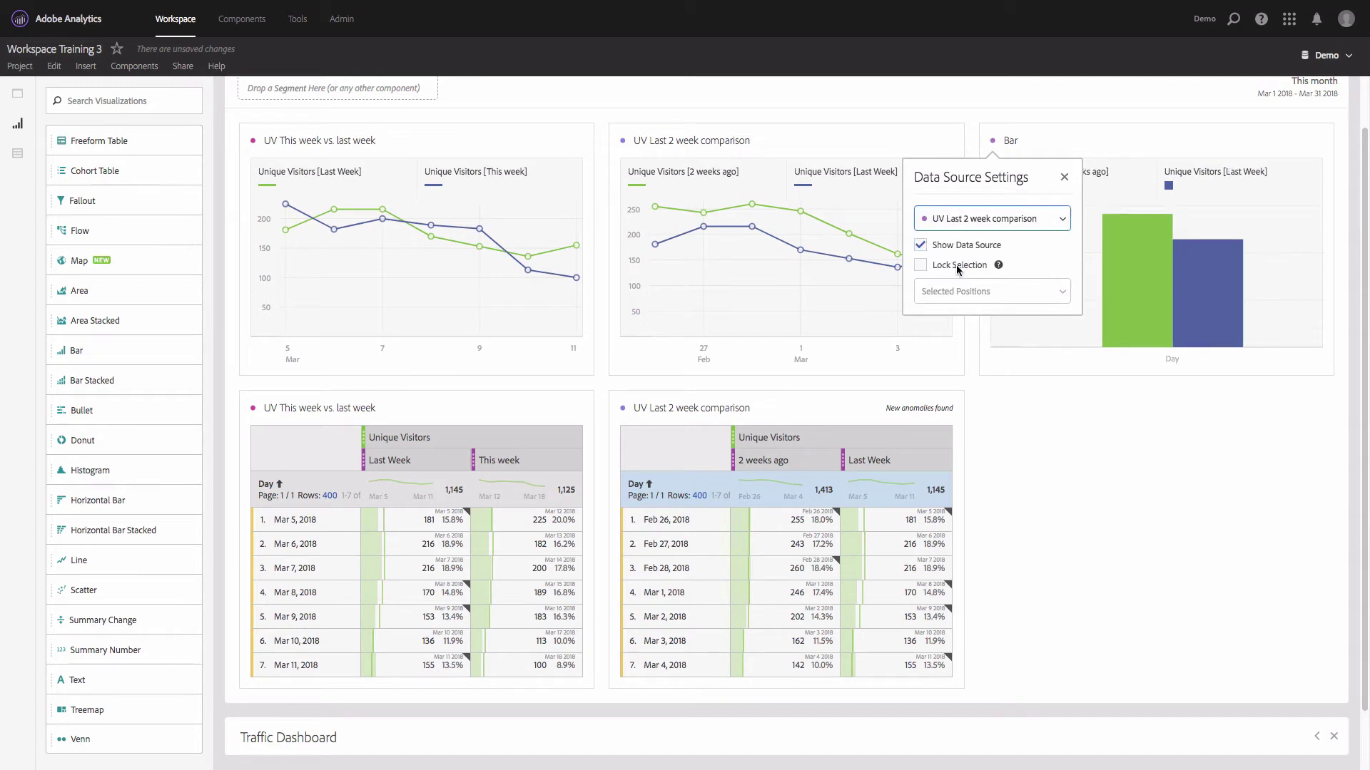
left_click(1020, 399)
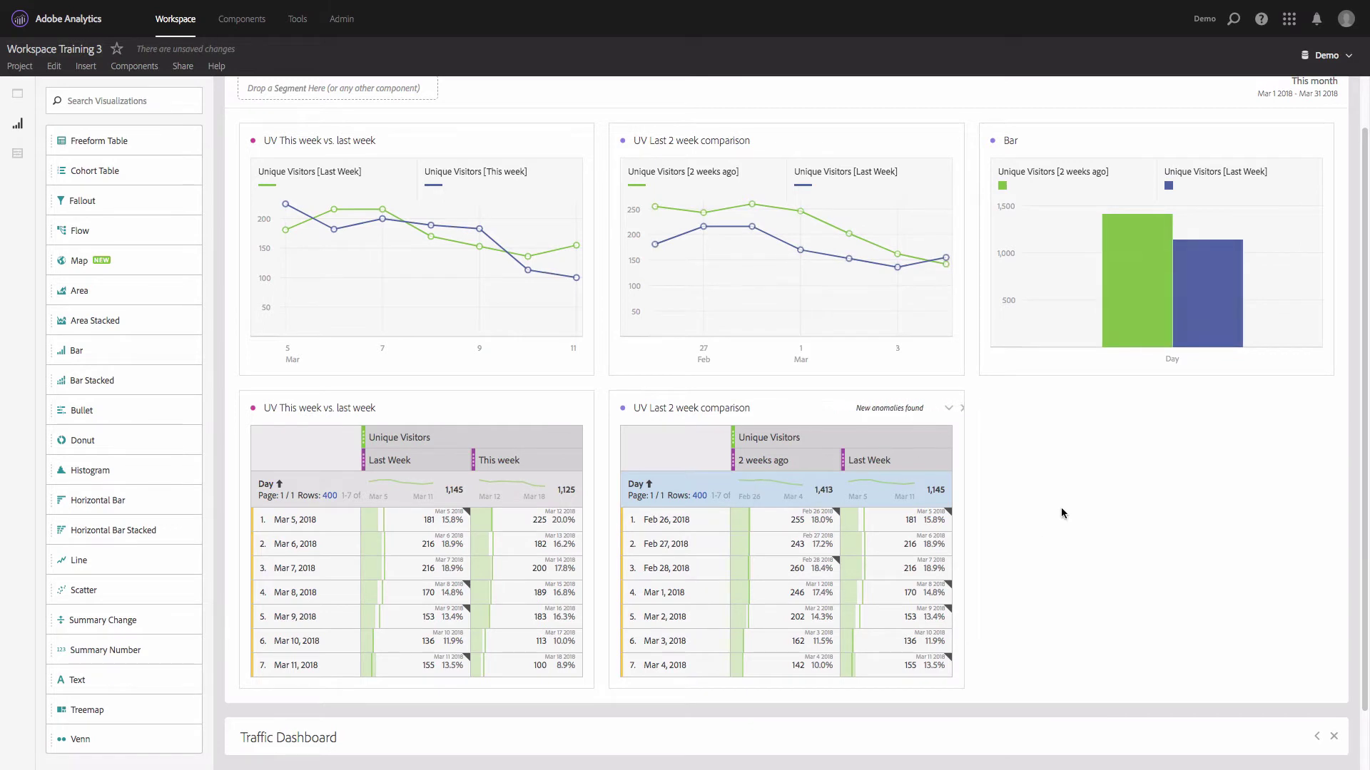
Step: Select the Last Week column to view the bar chart by day, and reselect the second table's Day totals row
left_click(885, 464)
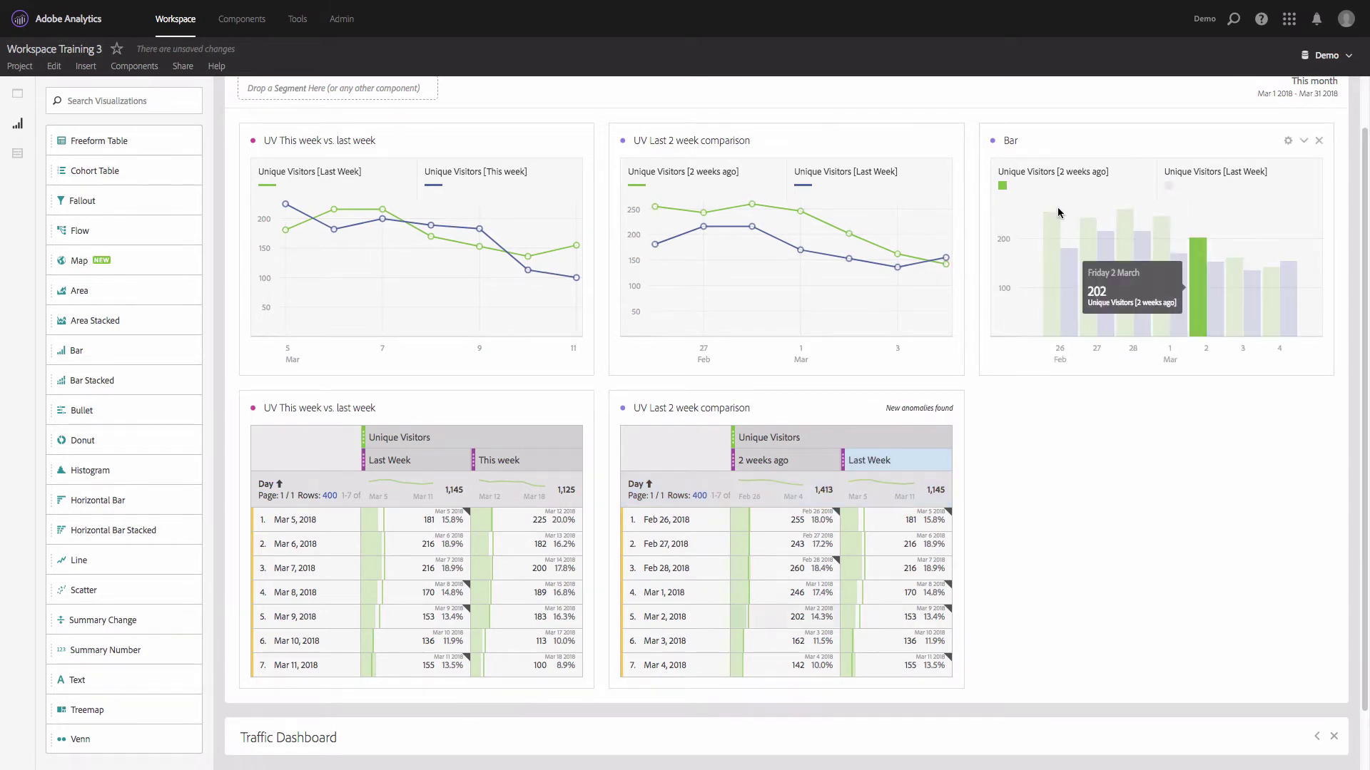
mouse_move(1077, 315)
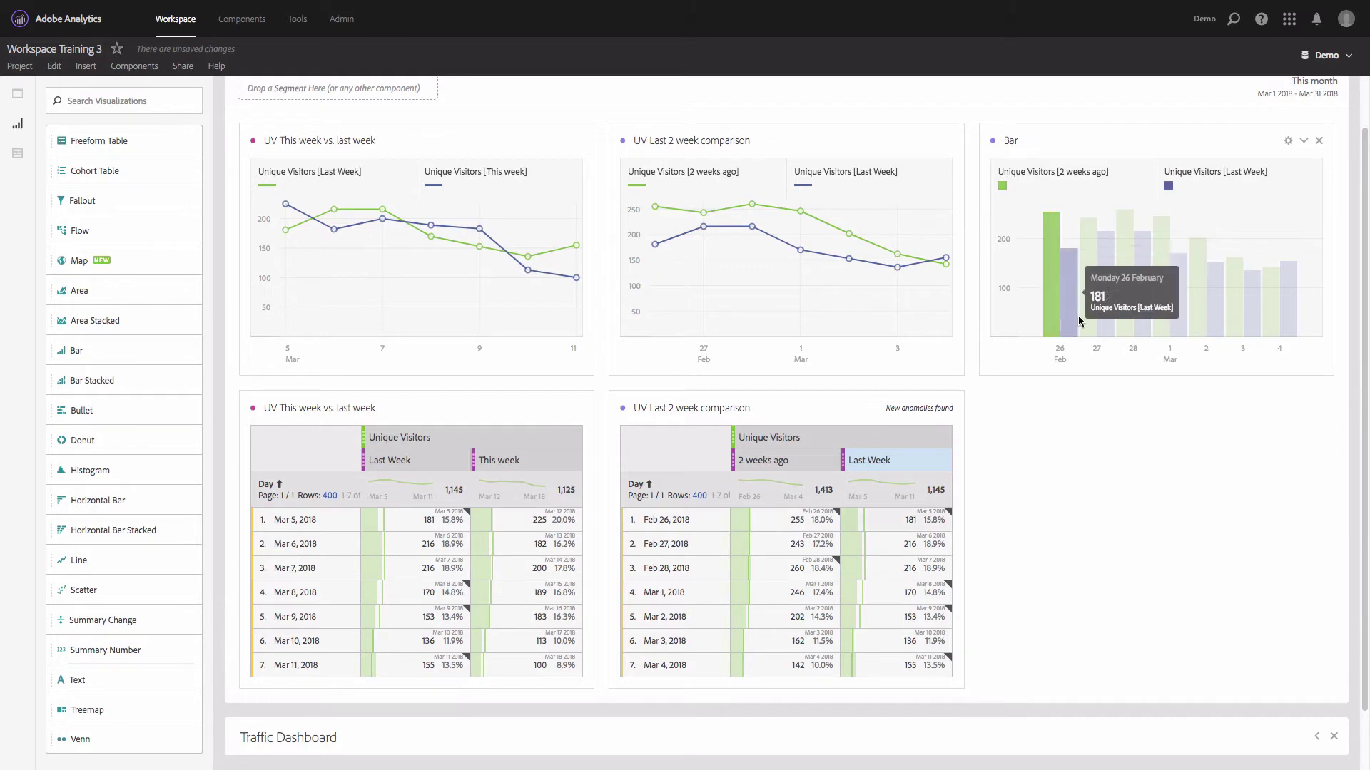
left_click(699, 485)
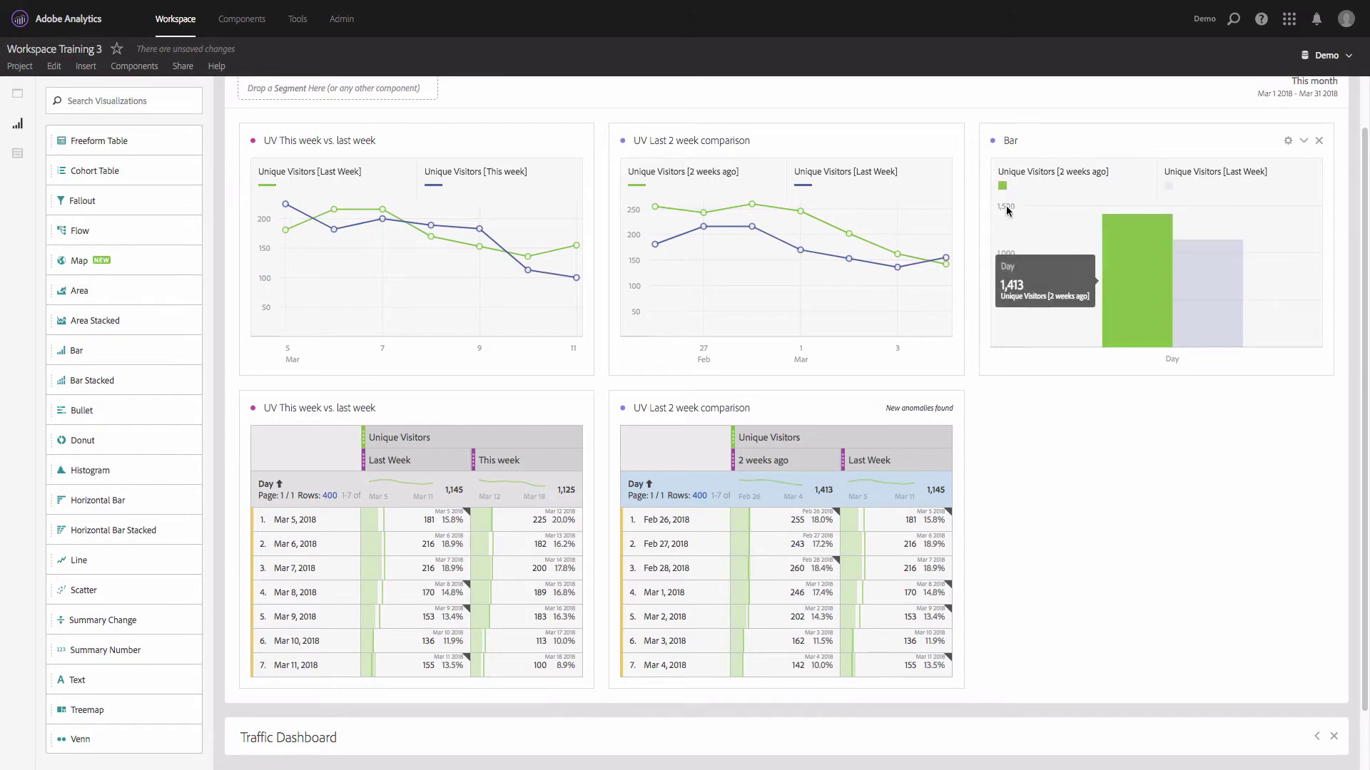
Step: Enable Lock Selection with Selected Positions in the bar chart's data source settings
left_click(992, 147)
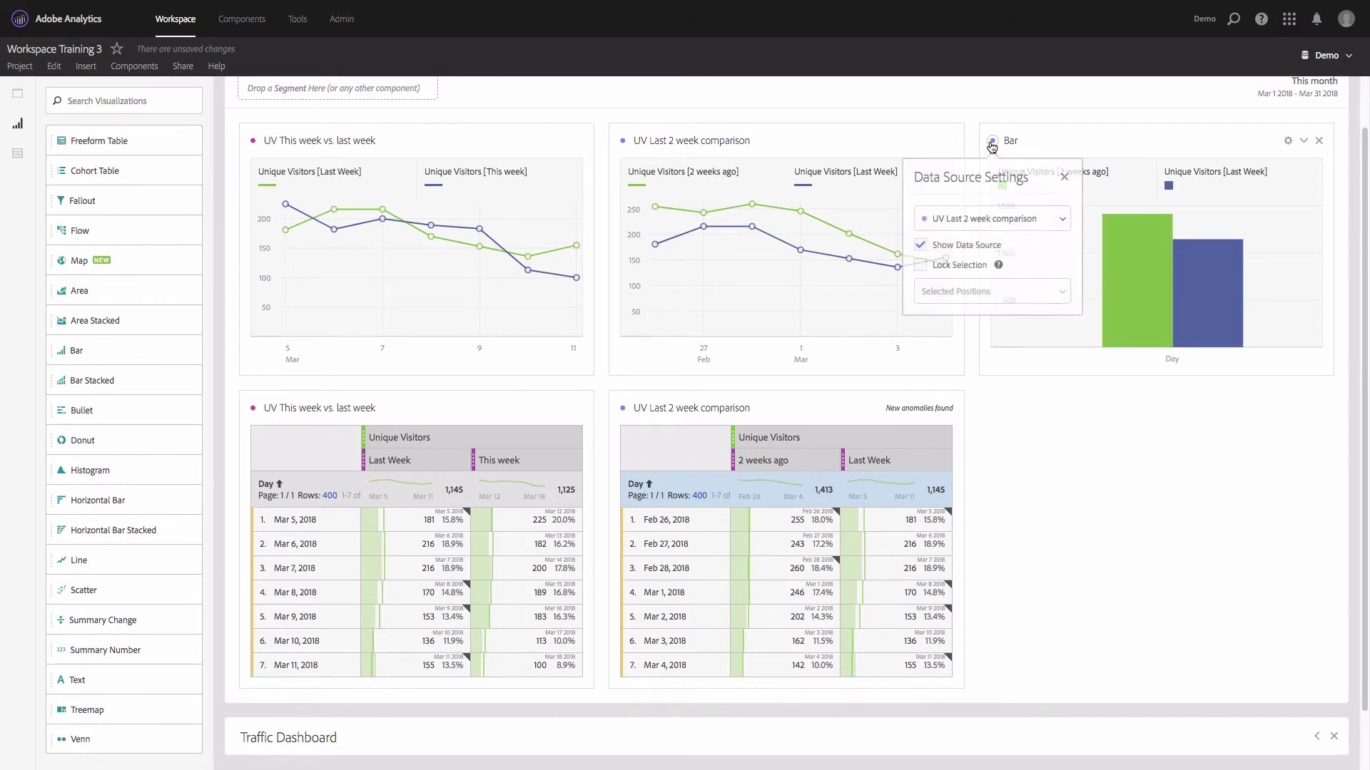
left_click(921, 266)
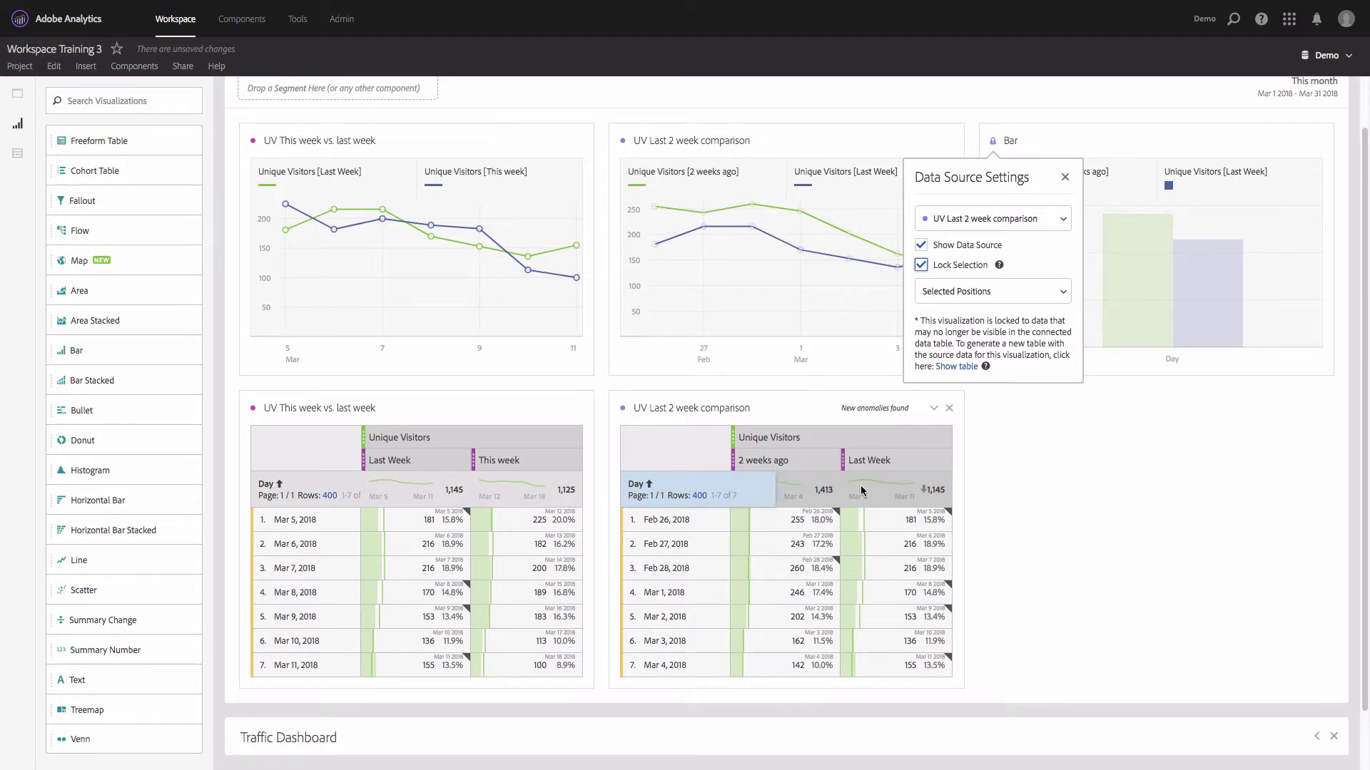
left_click(1068, 447)
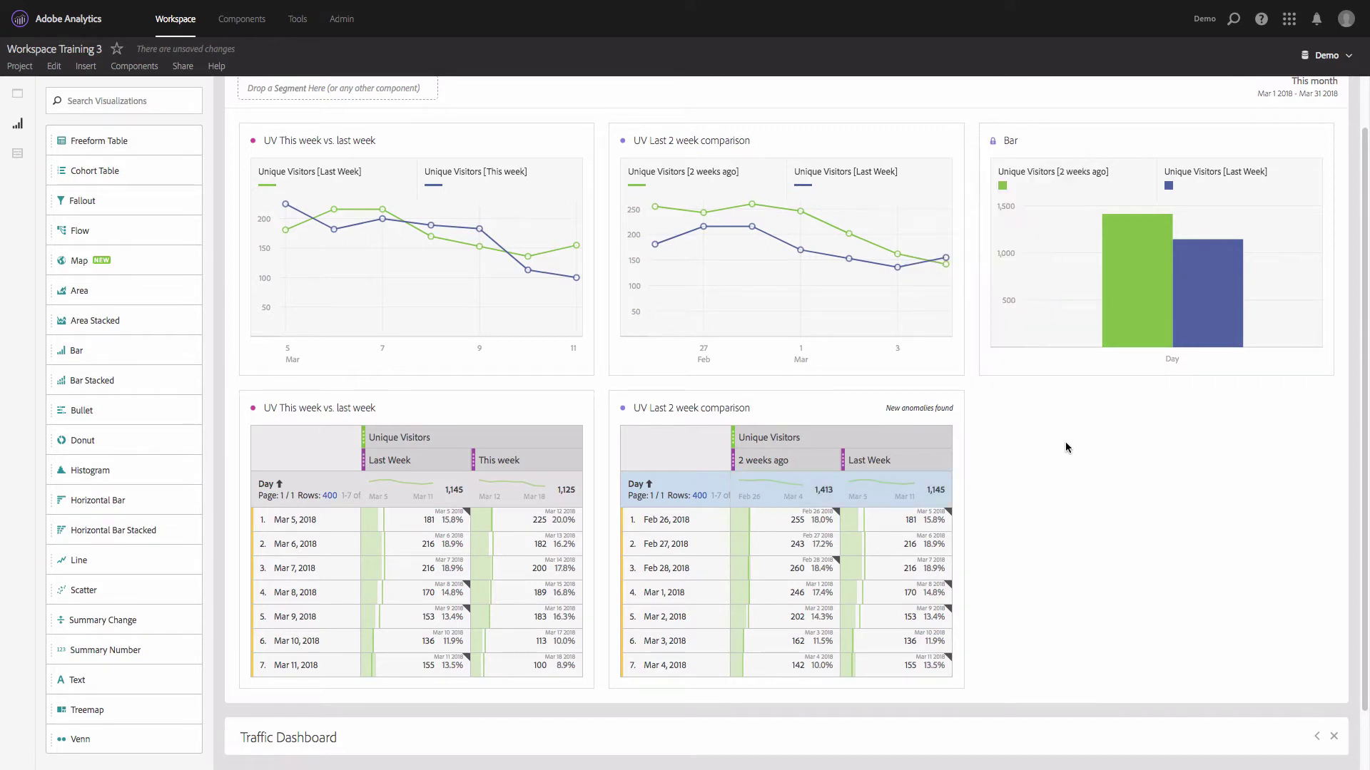
Step: With the second table's Day totals row selected, enable Lock Selection for the "UV Last 2 week comparison" line chart
left_click(687, 524)
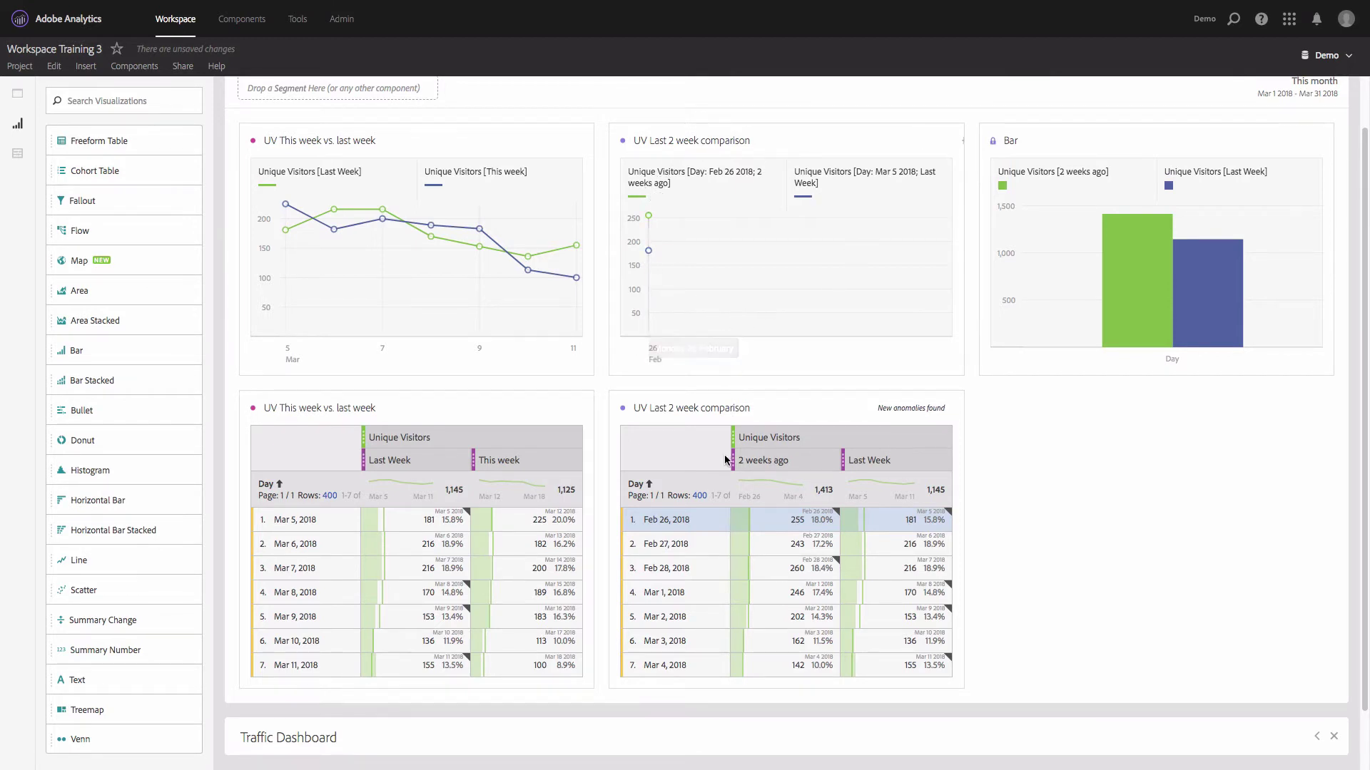
left_click(687, 483)
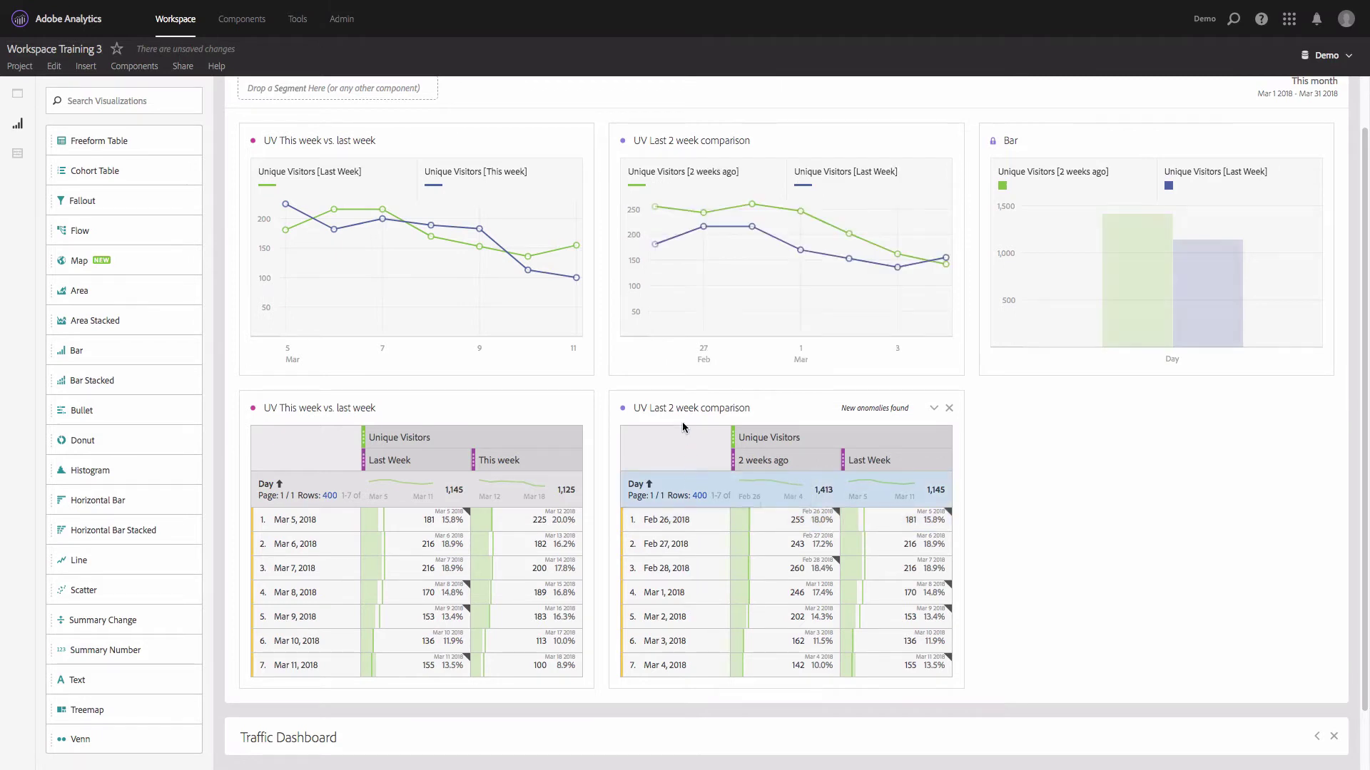
left_click(622, 142)
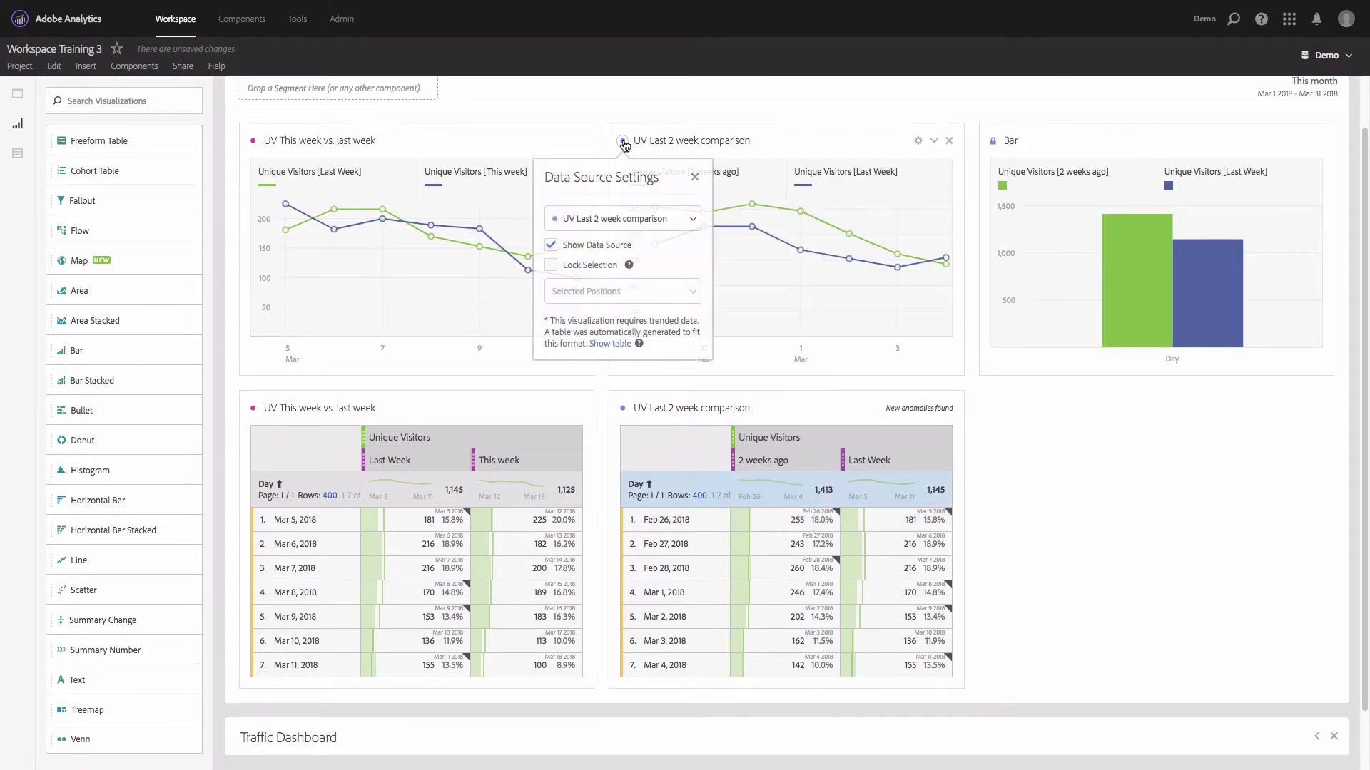
left_click(550, 265)
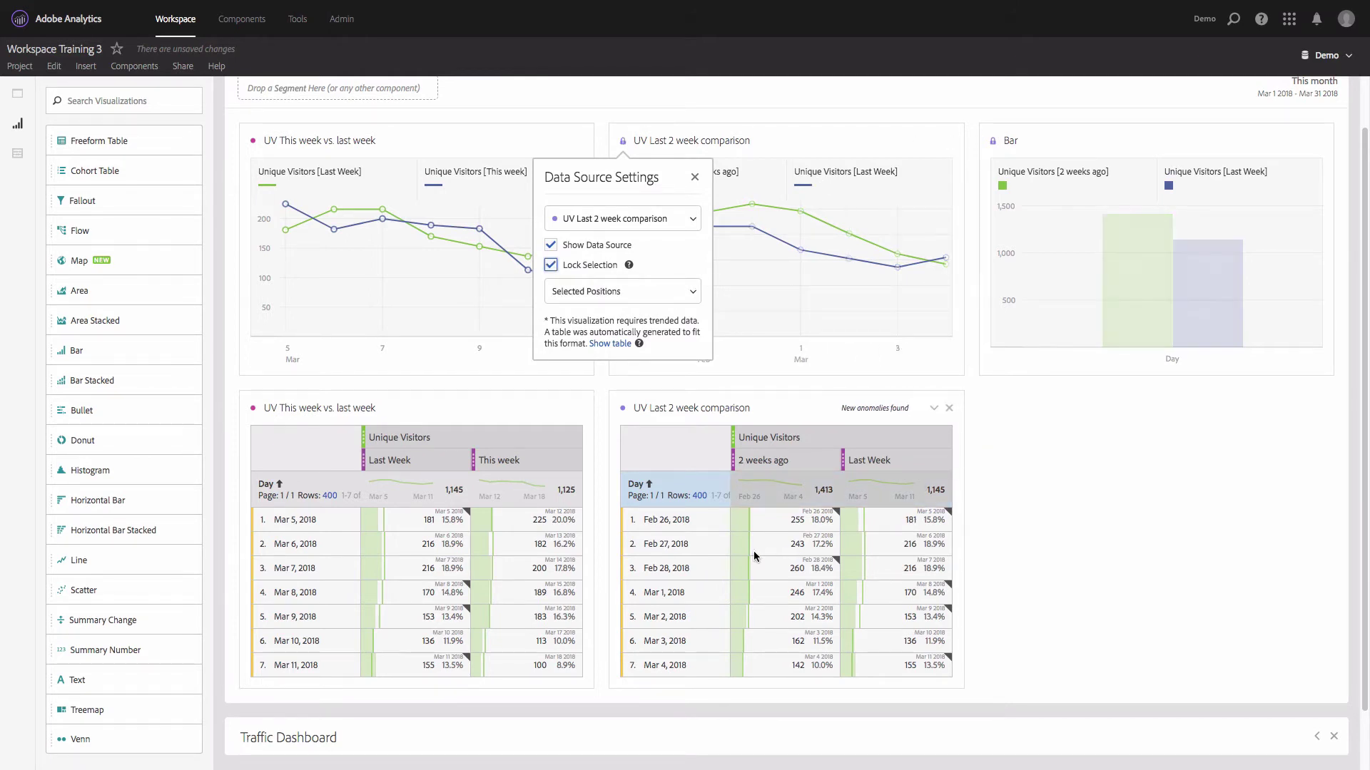
Step: Check the locked charts by selecting the Feb 28 and Feb 26 cells in the second table's "2 weeks ago" column
left_click(703, 555)
left_click(766, 571)
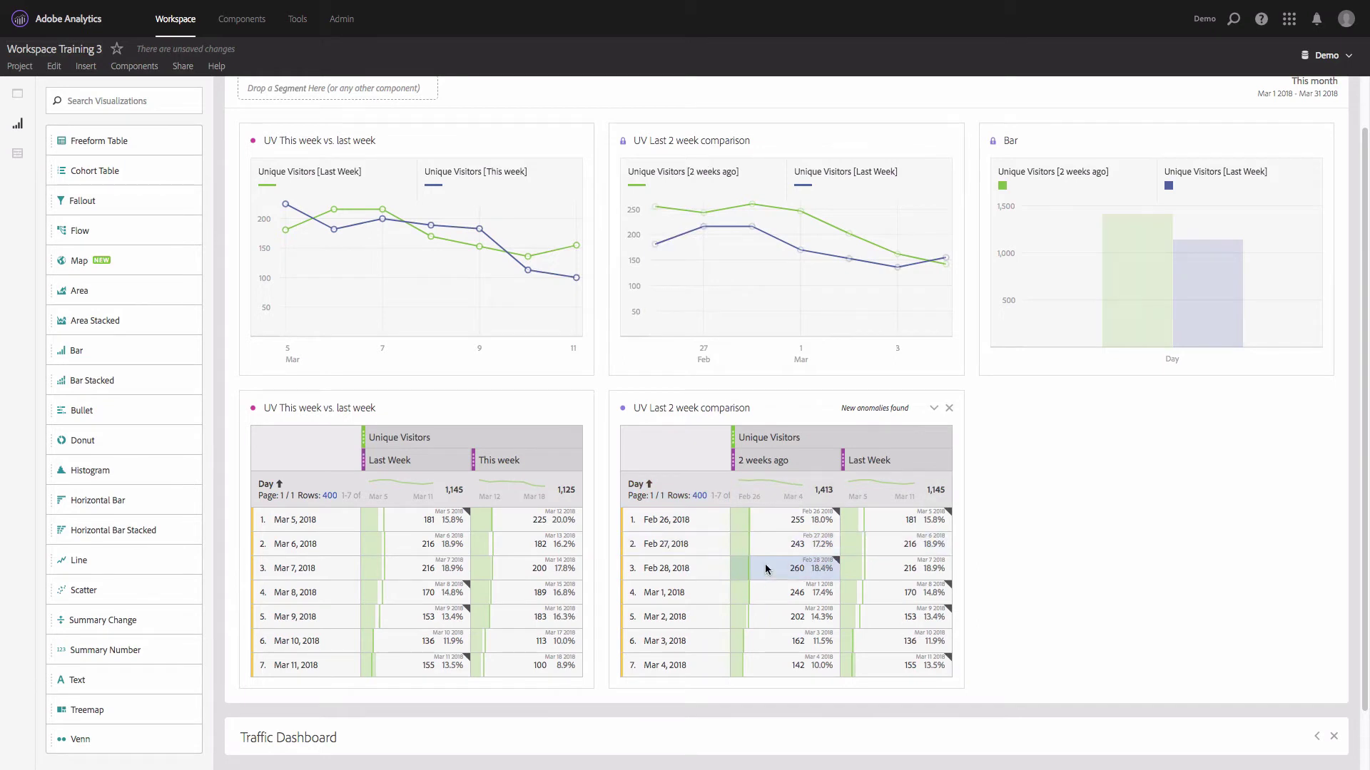
left_click(765, 523)
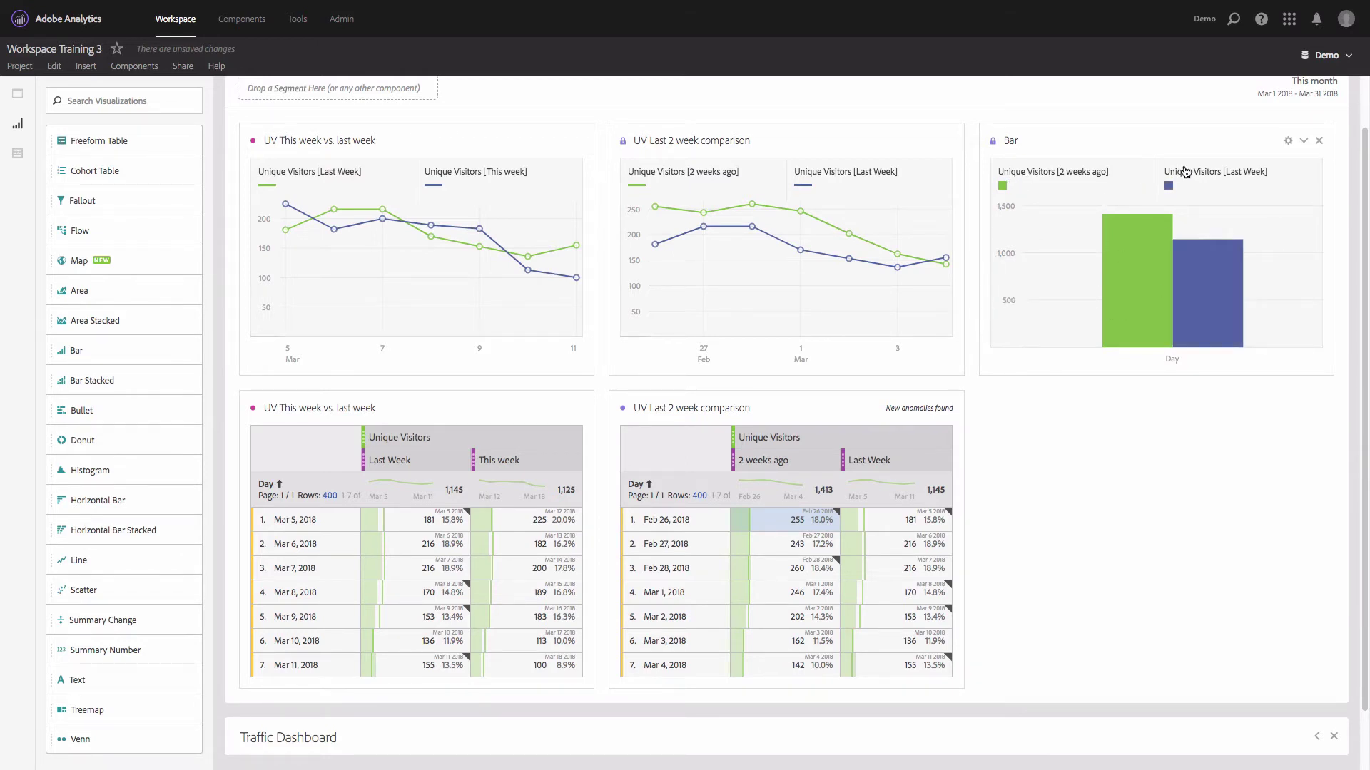
Step: Hide the legend of the bar chart in its visualization settings
left_click(1288, 143)
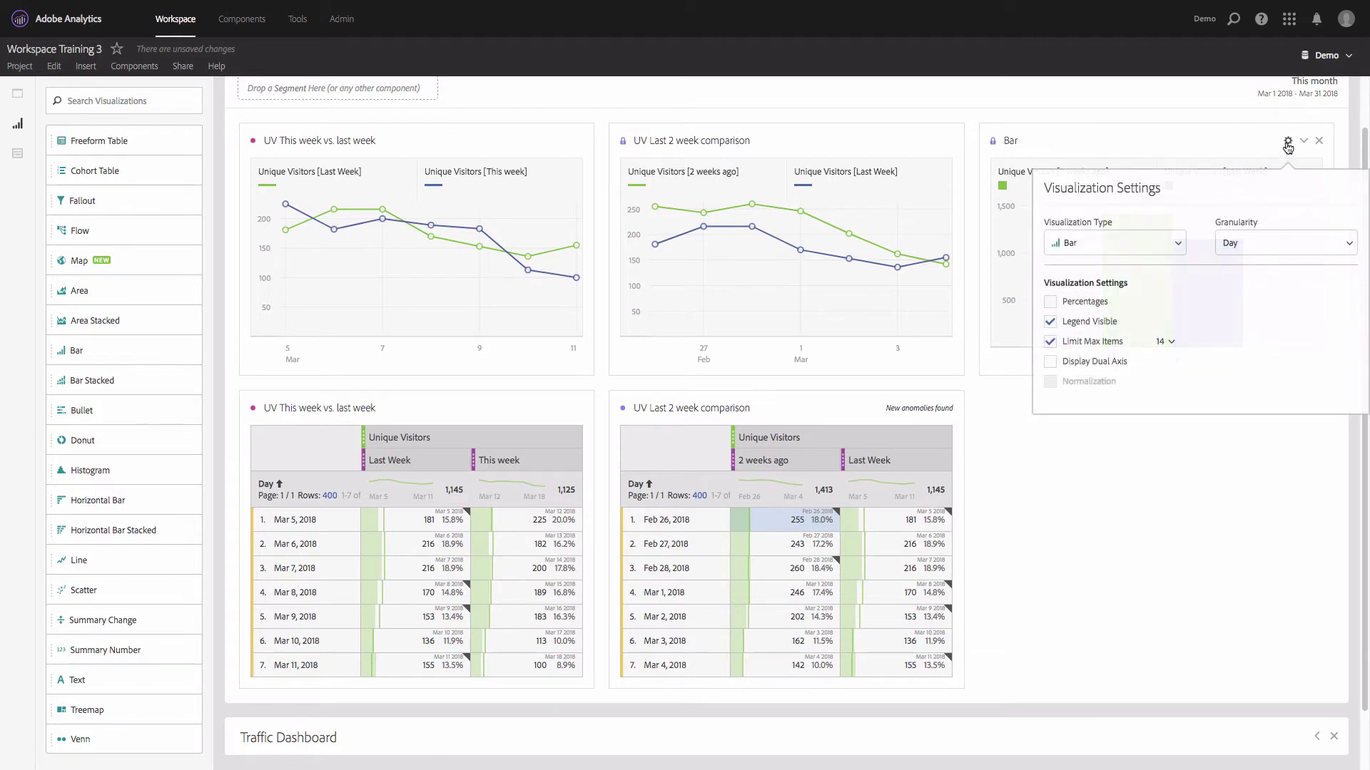
left_click(1095, 322)
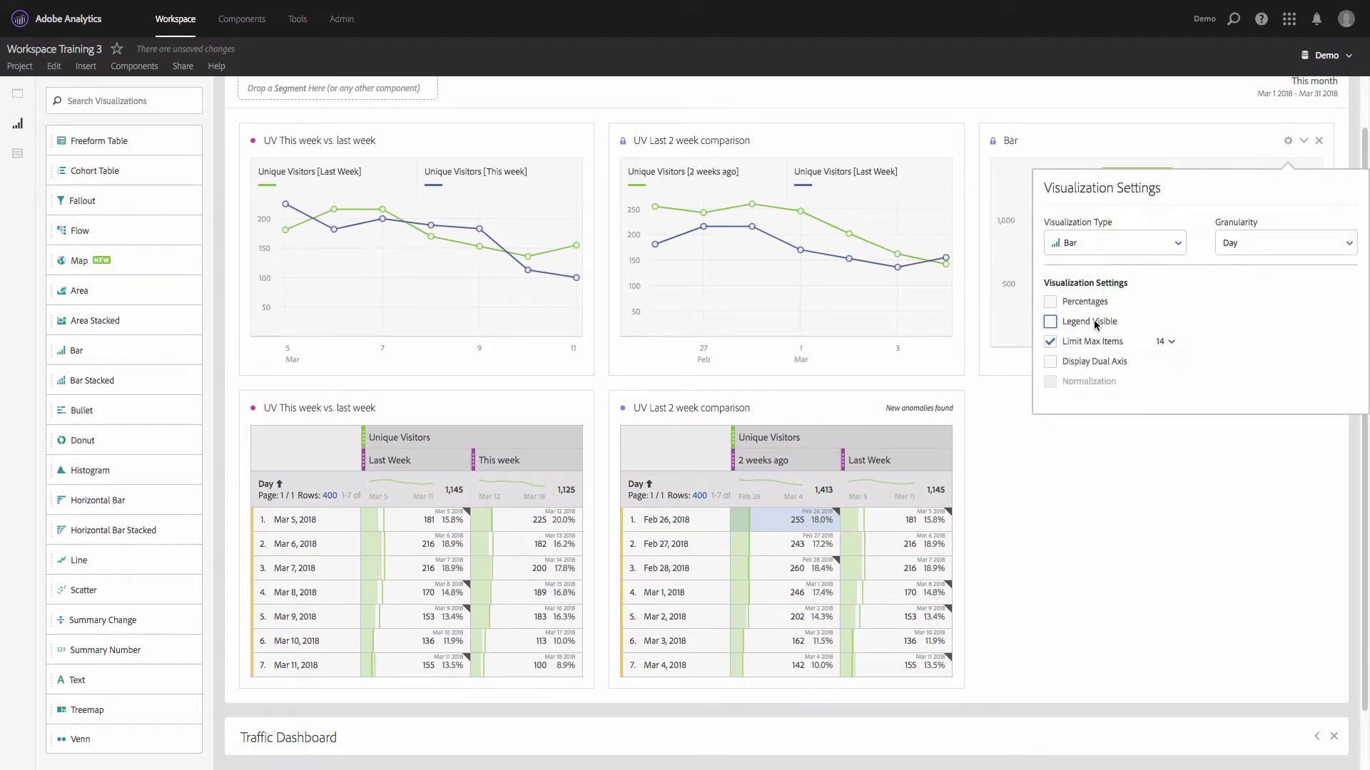
left_click(1076, 503)
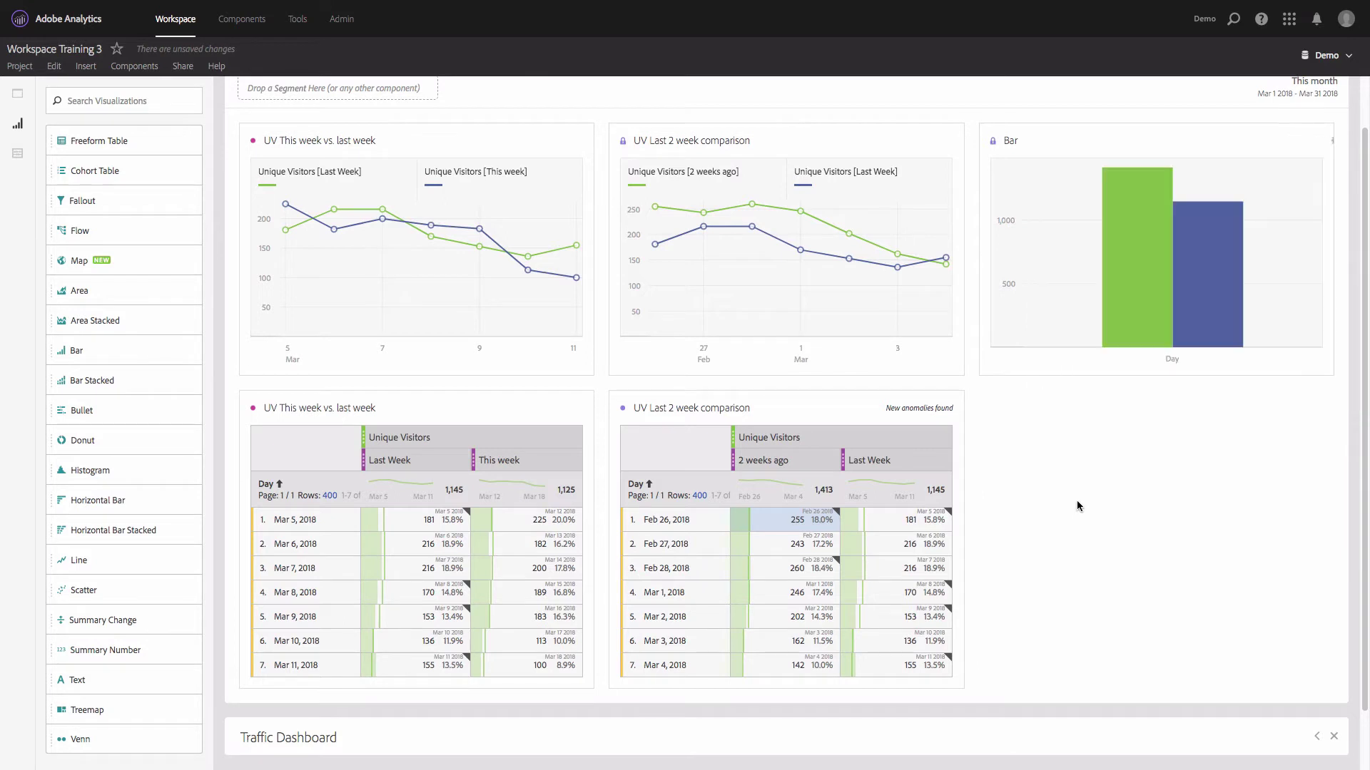
Step: Rename the bar chart "WoW" and narrow it to about half its width
left_click(1009, 138)
type("WoW")
left_click(1132, 411)
left_click_drag(1333, 330, 1102, 336)
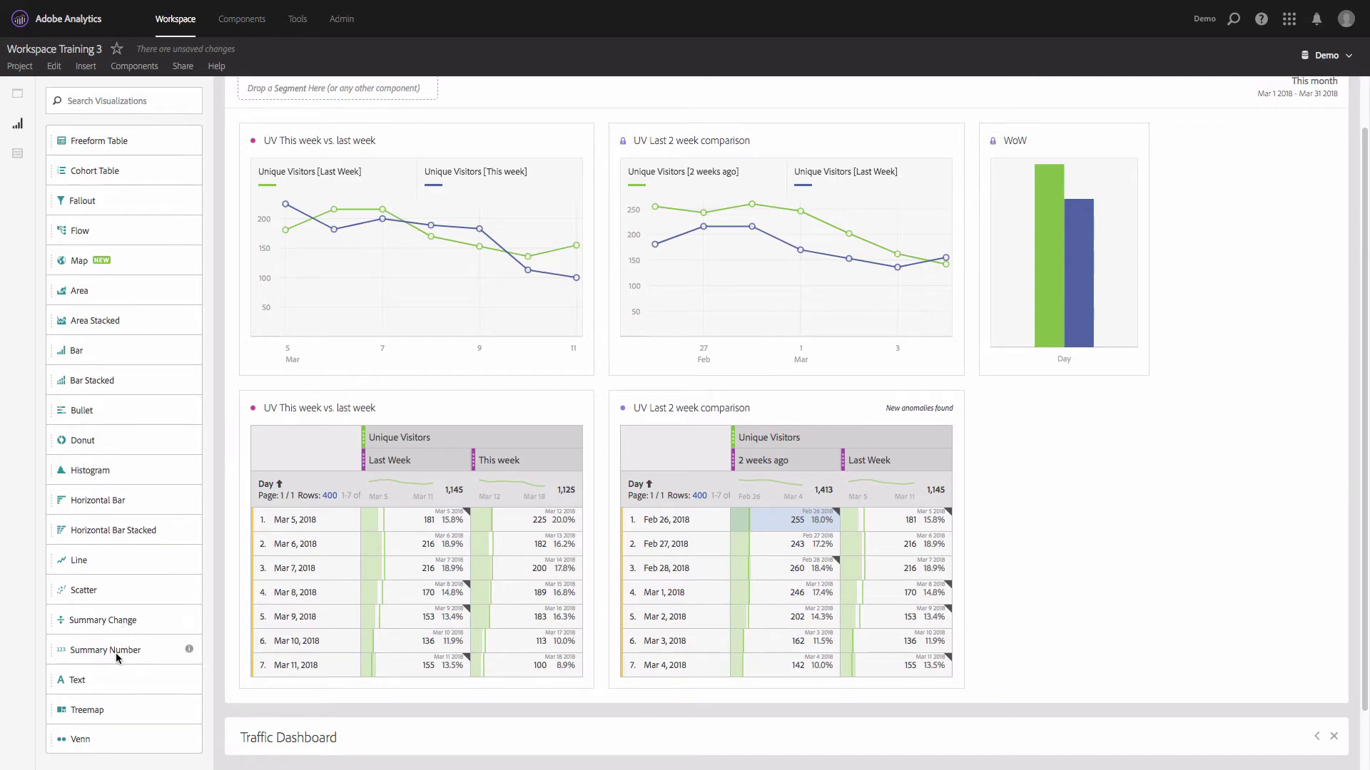
Step: Add a Summary Number visualization beneath the WoW chart and set its data source to the UV Last 2 week comparison table
left_click_drag(116, 655, 1135, 492)
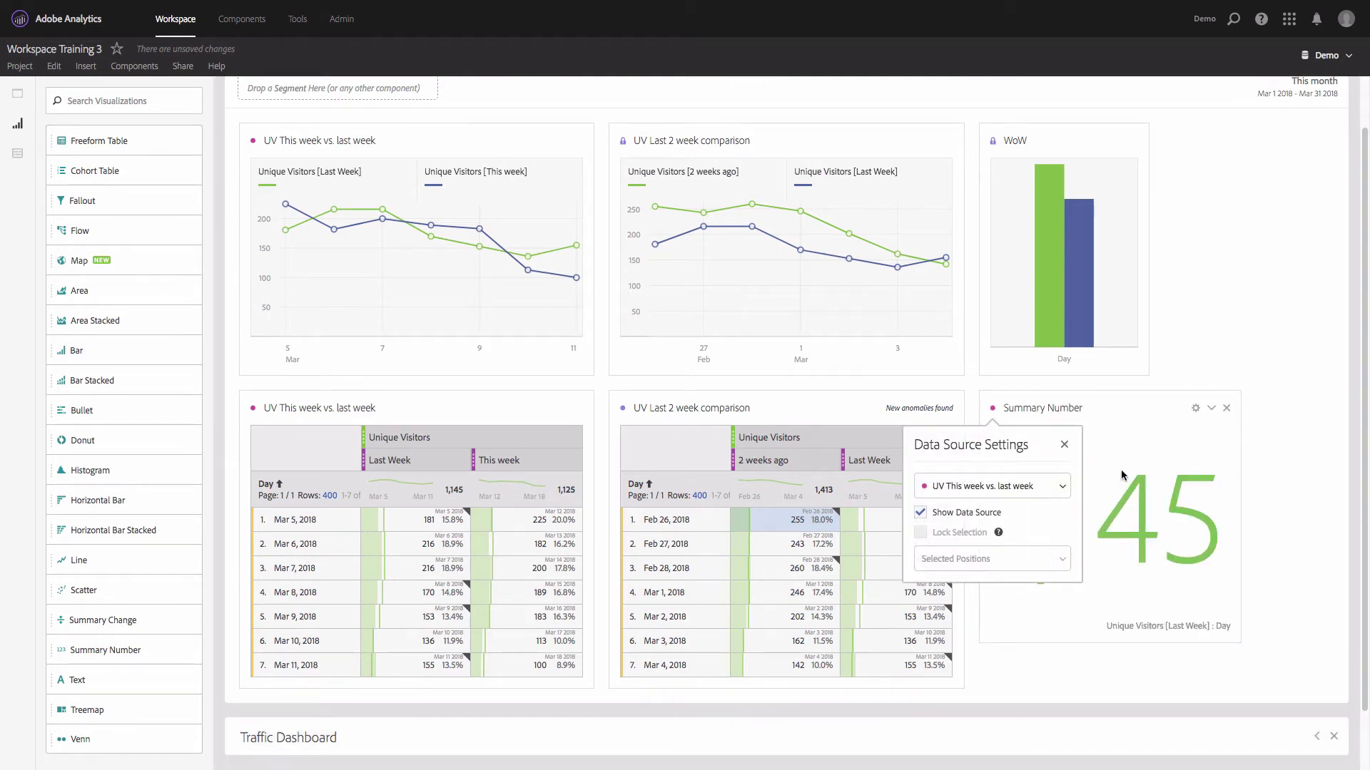
left_click(1096, 416)
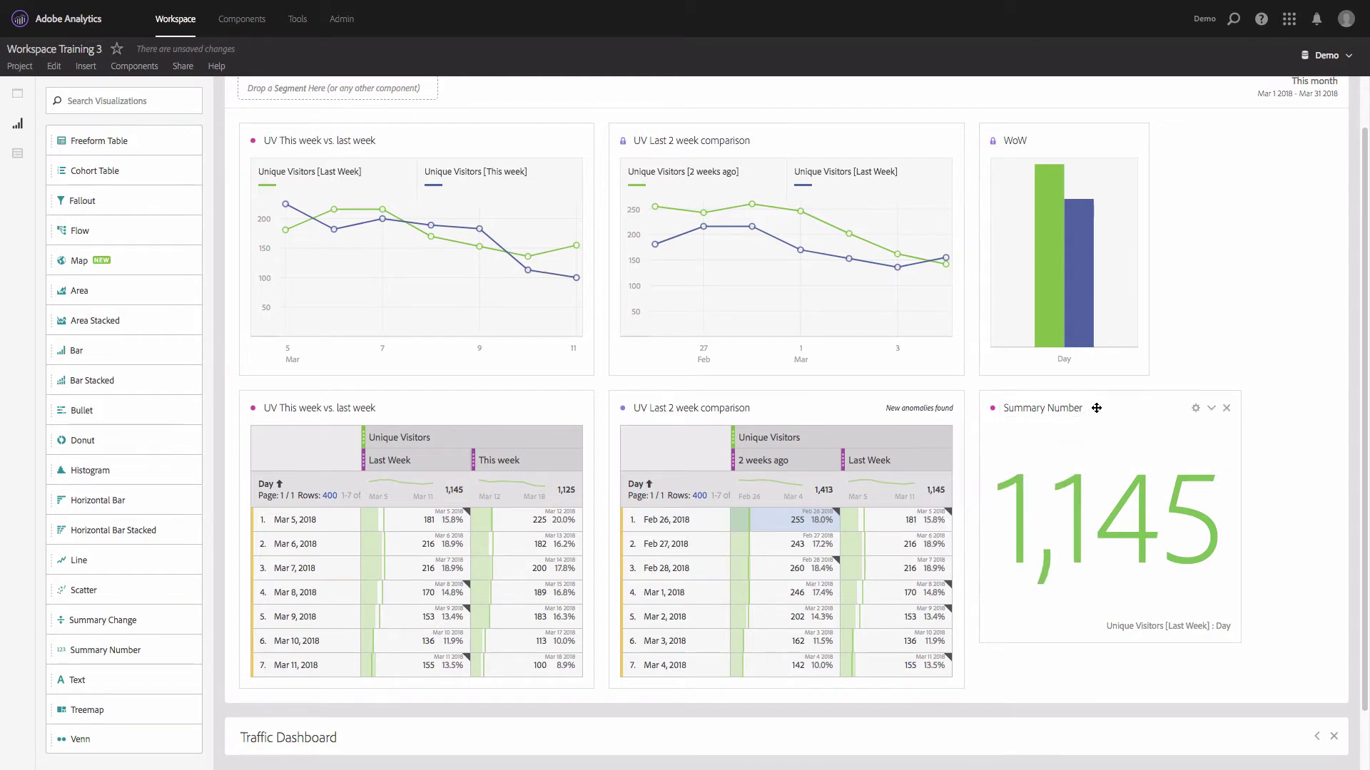
left_click(992, 408)
left_click(988, 488)
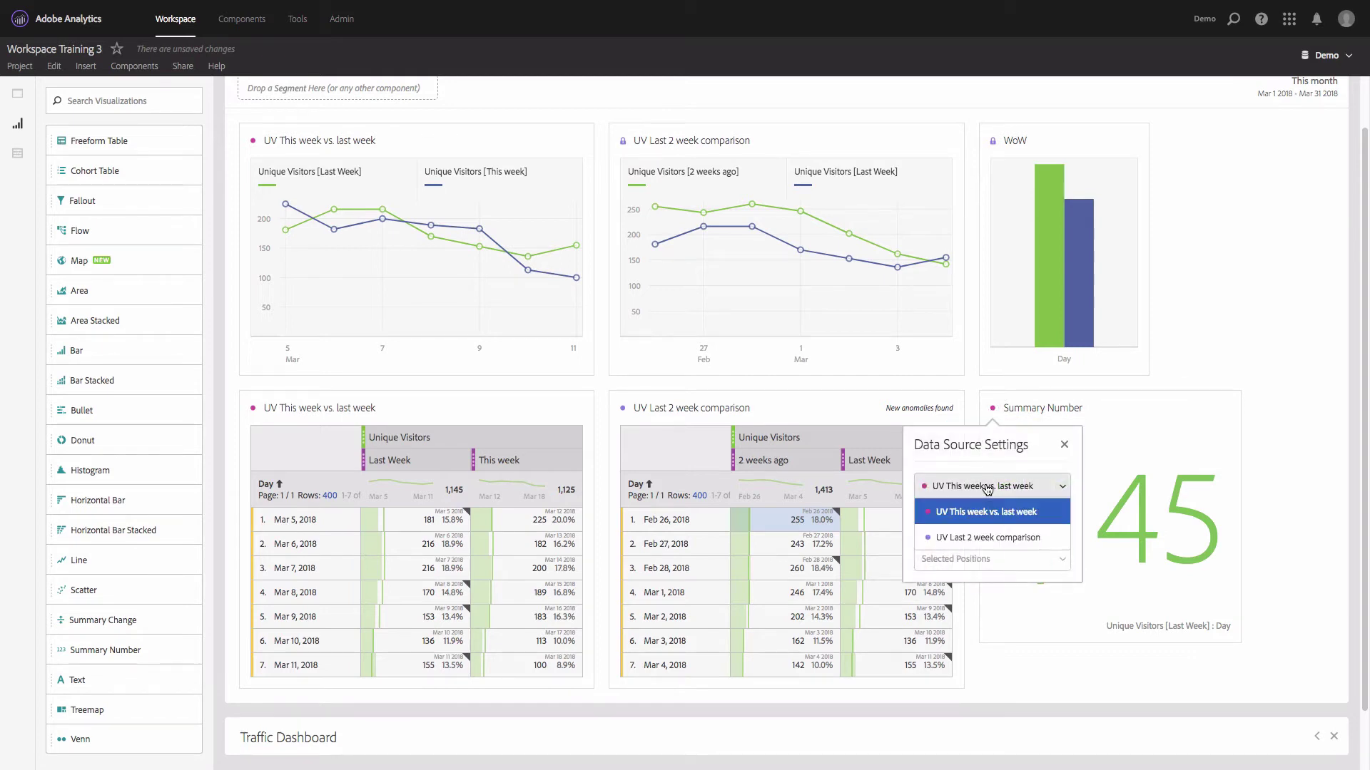
left_click(975, 542)
left_click(1142, 428)
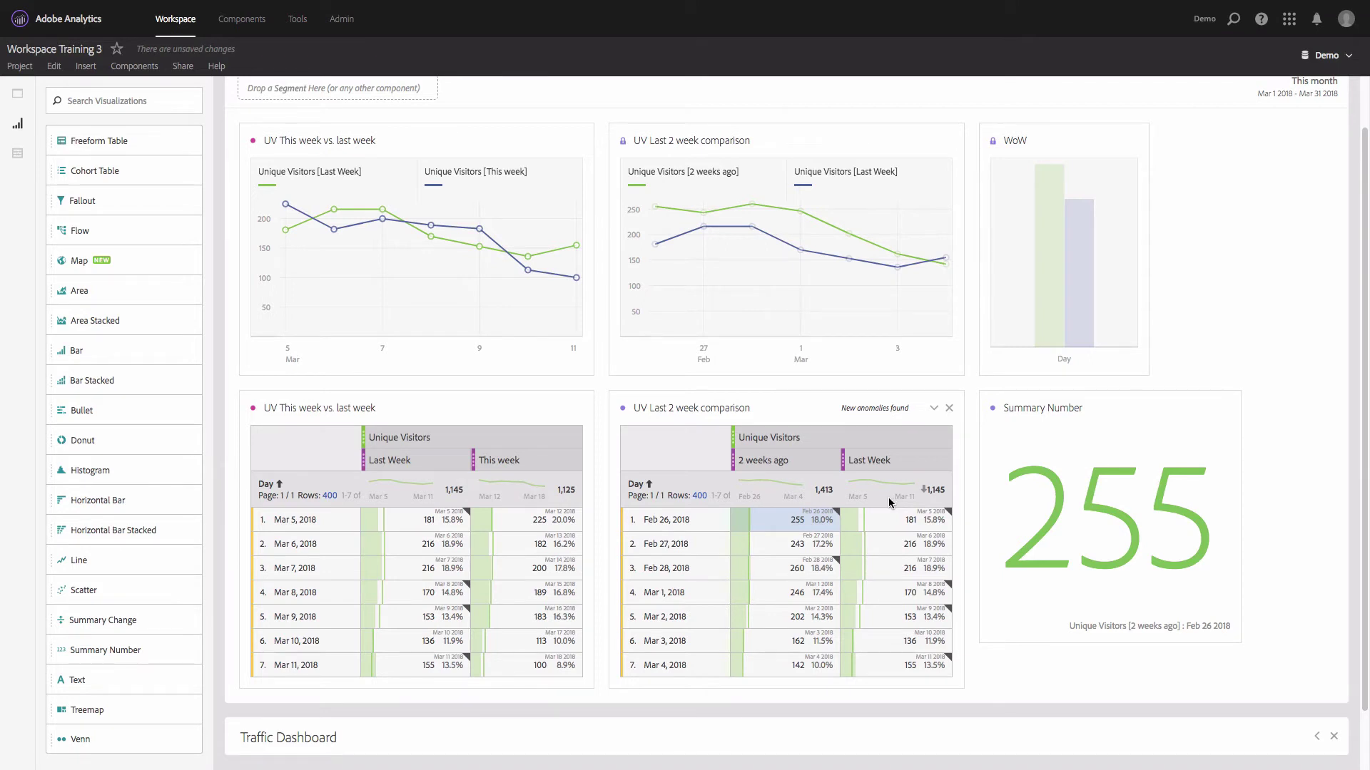
Step: Select the Last Week total in the second table and enable Lock Selection for the summary number
left_click(888, 497)
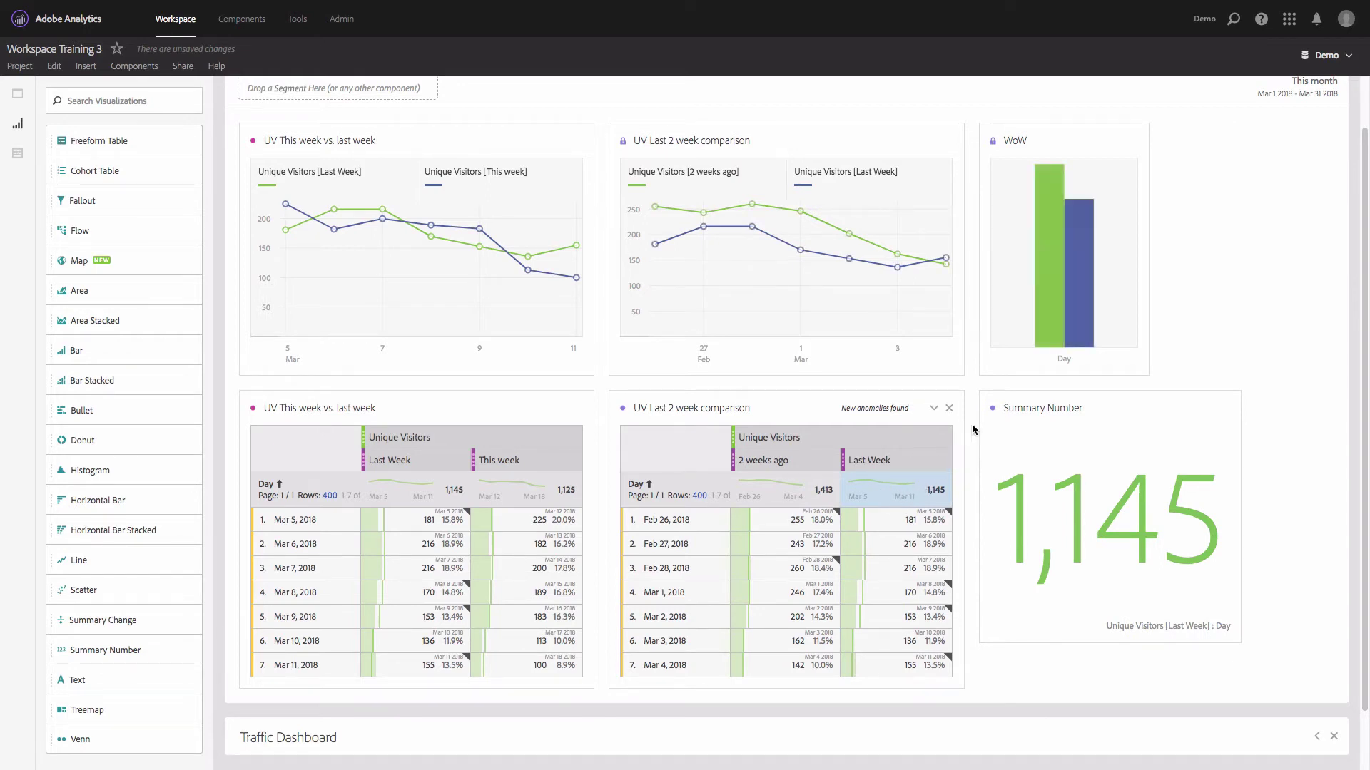
left_click(992, 408)
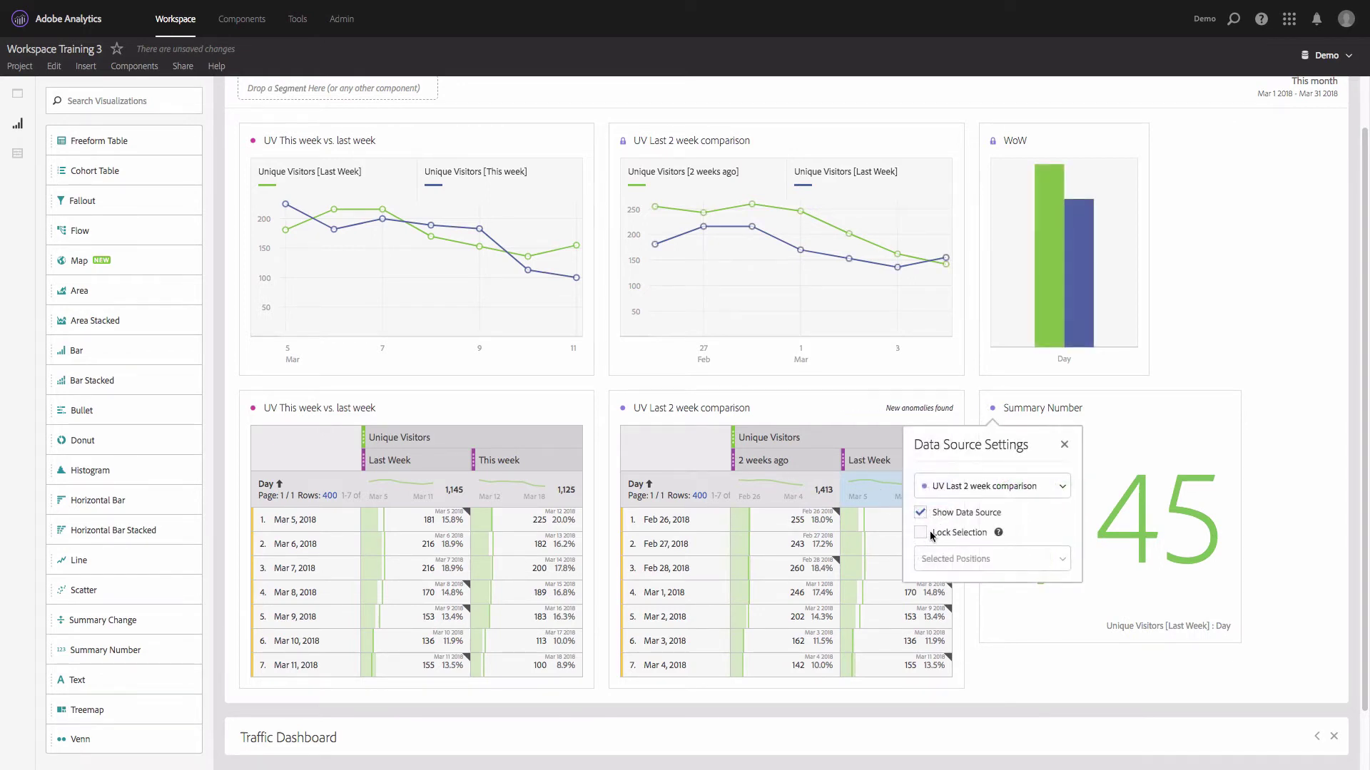
left_click(921, 532)
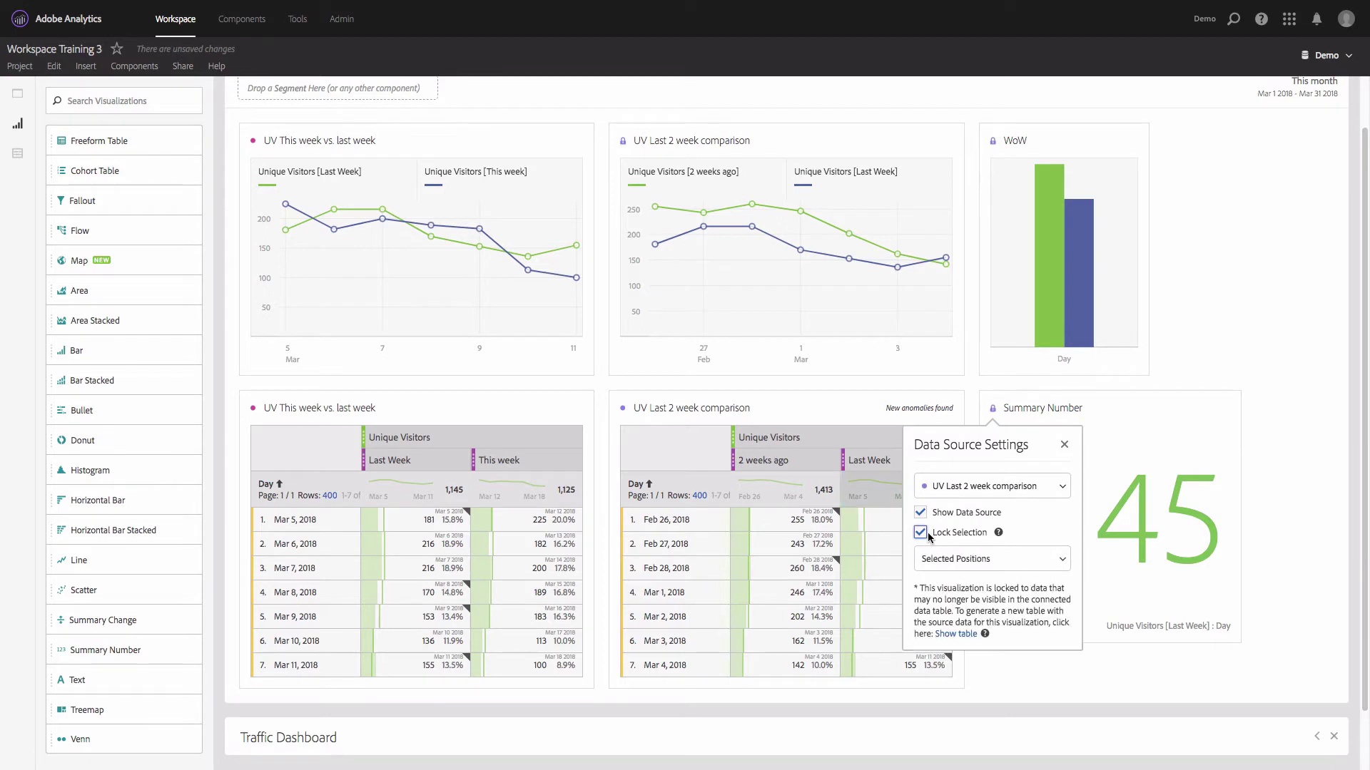
left_click(1263, 418)
Step: Shrink the summary number and place it beside the WoW chart, filling the remaining width of the row
left_click_drag(1239, 640, 1192, 139)
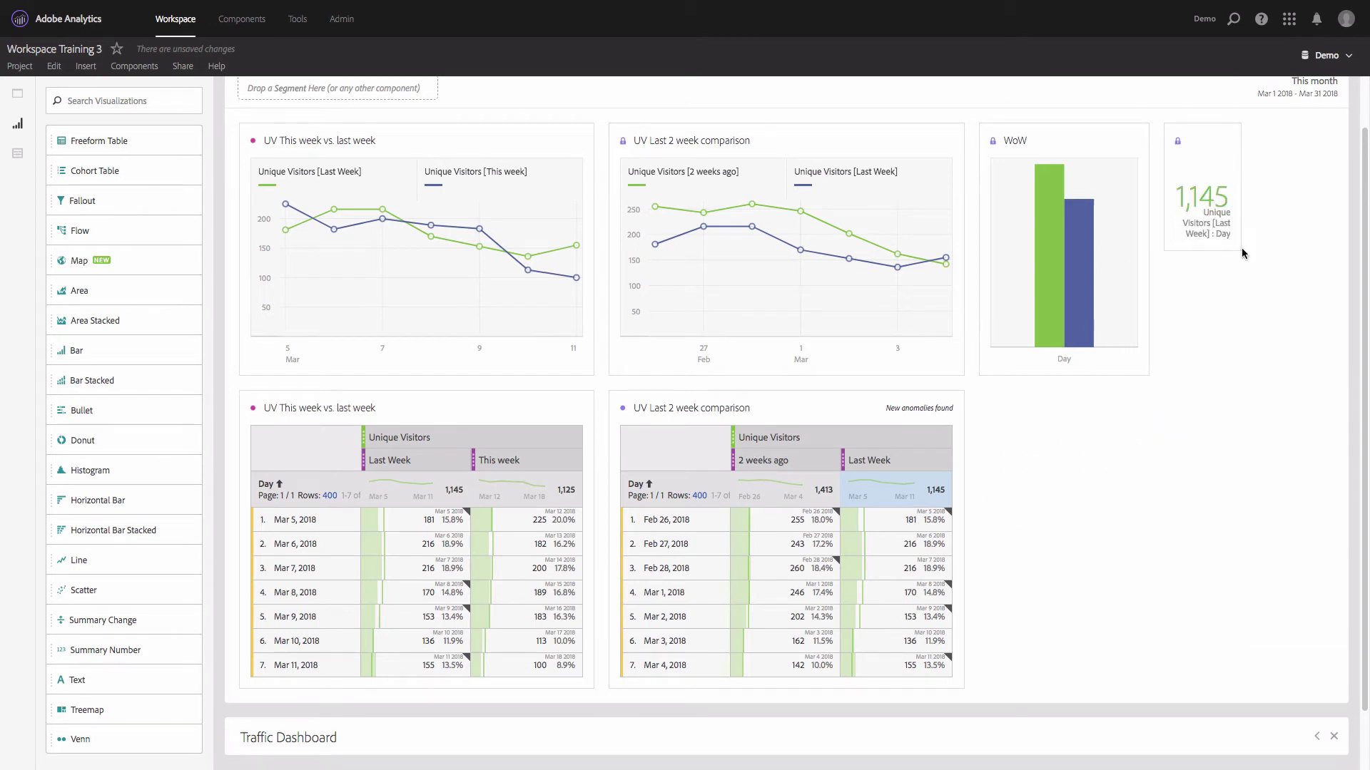
left_click_drag(1240, 247, 1275, 261)
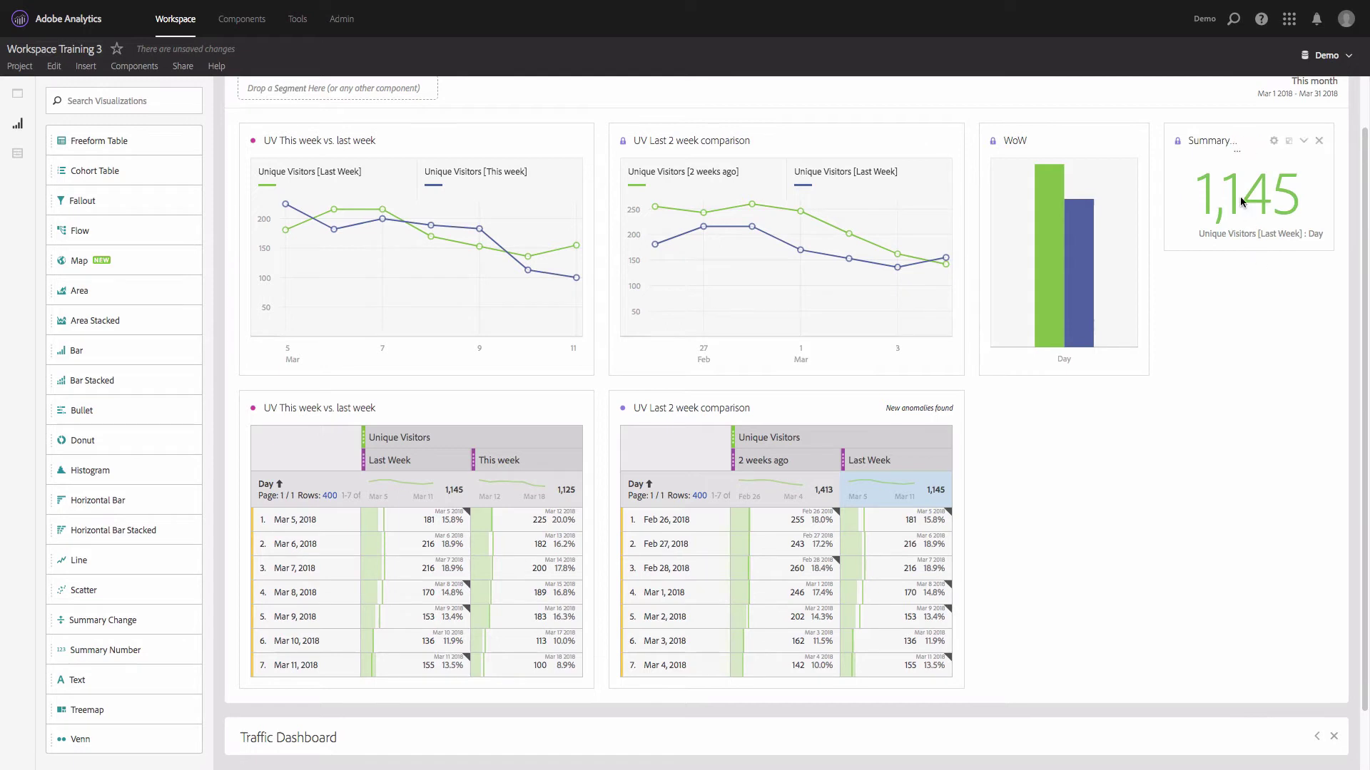
Step: Rename the summary number "UV Last week" and hide its legend
left_click(1204, 141)
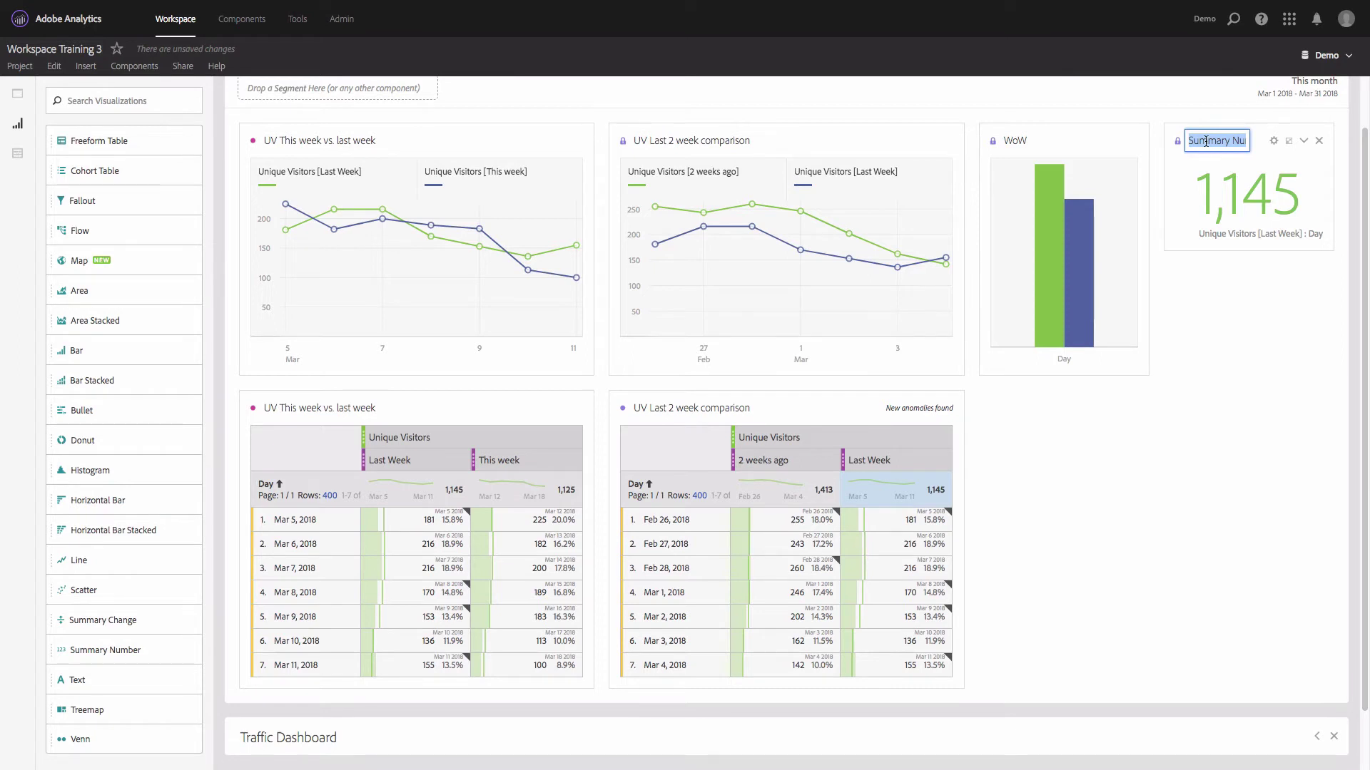
type("UV Last week")
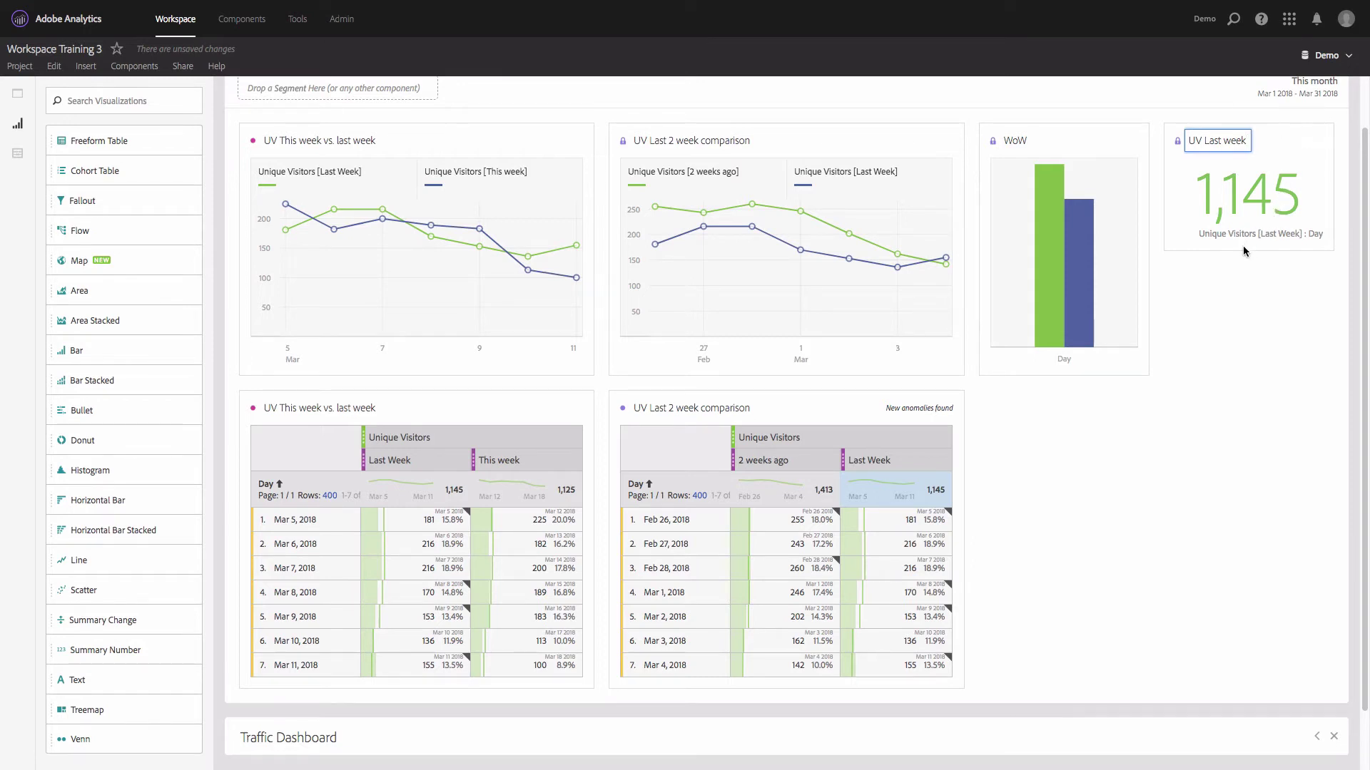
left_click(1275, 146)
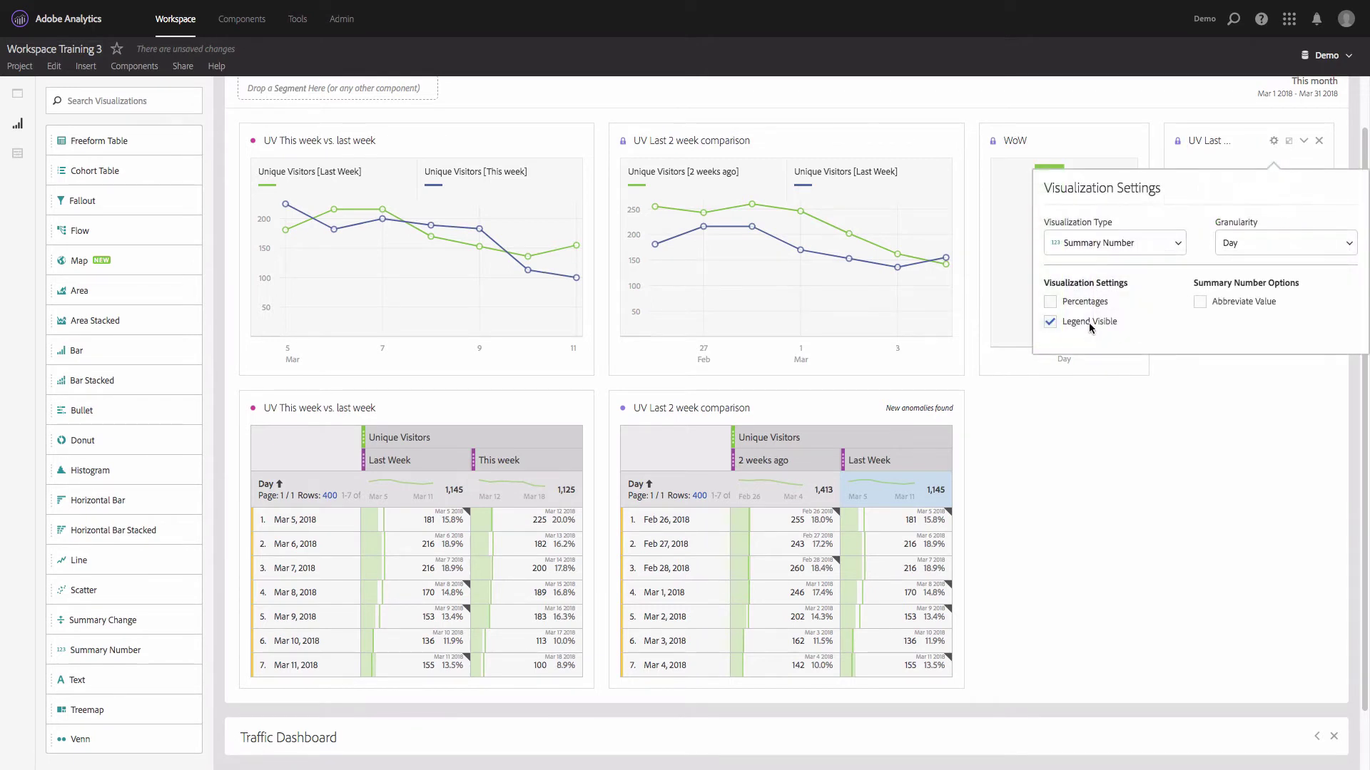
left_click(1173, 370)
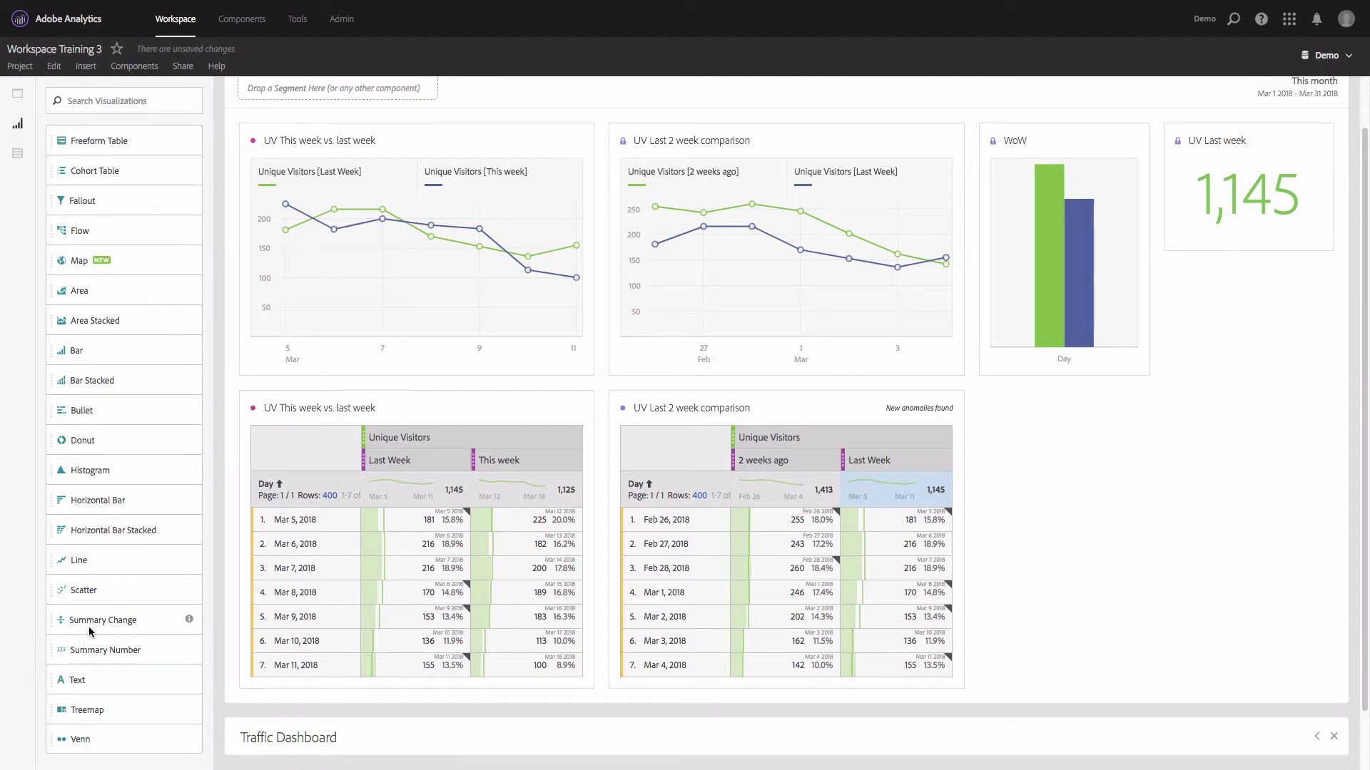
Step: Add a Summary Change visualization beneath the WoW chart and set its data source to the UV Last 2 week comparison table
left_click_drag(88, 625, 1102, 472)
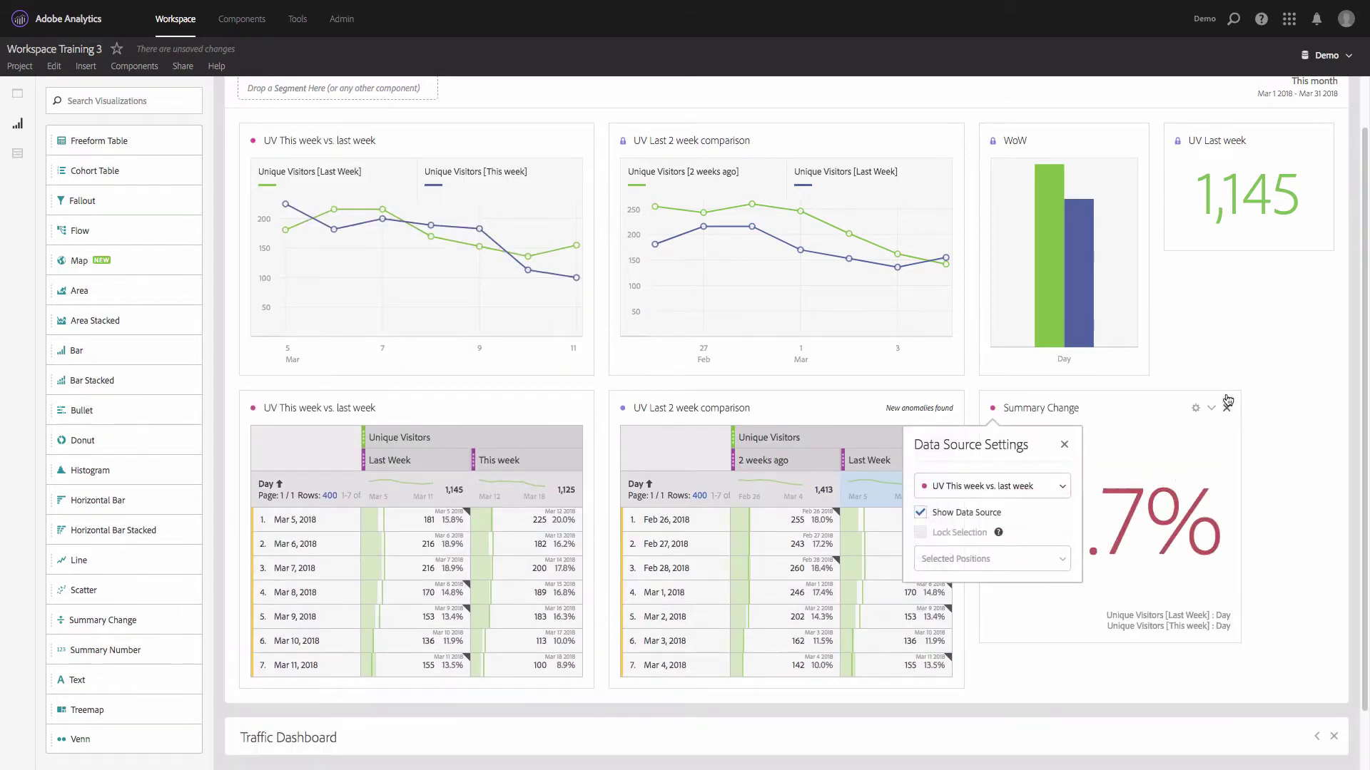
left_click(991, 486)
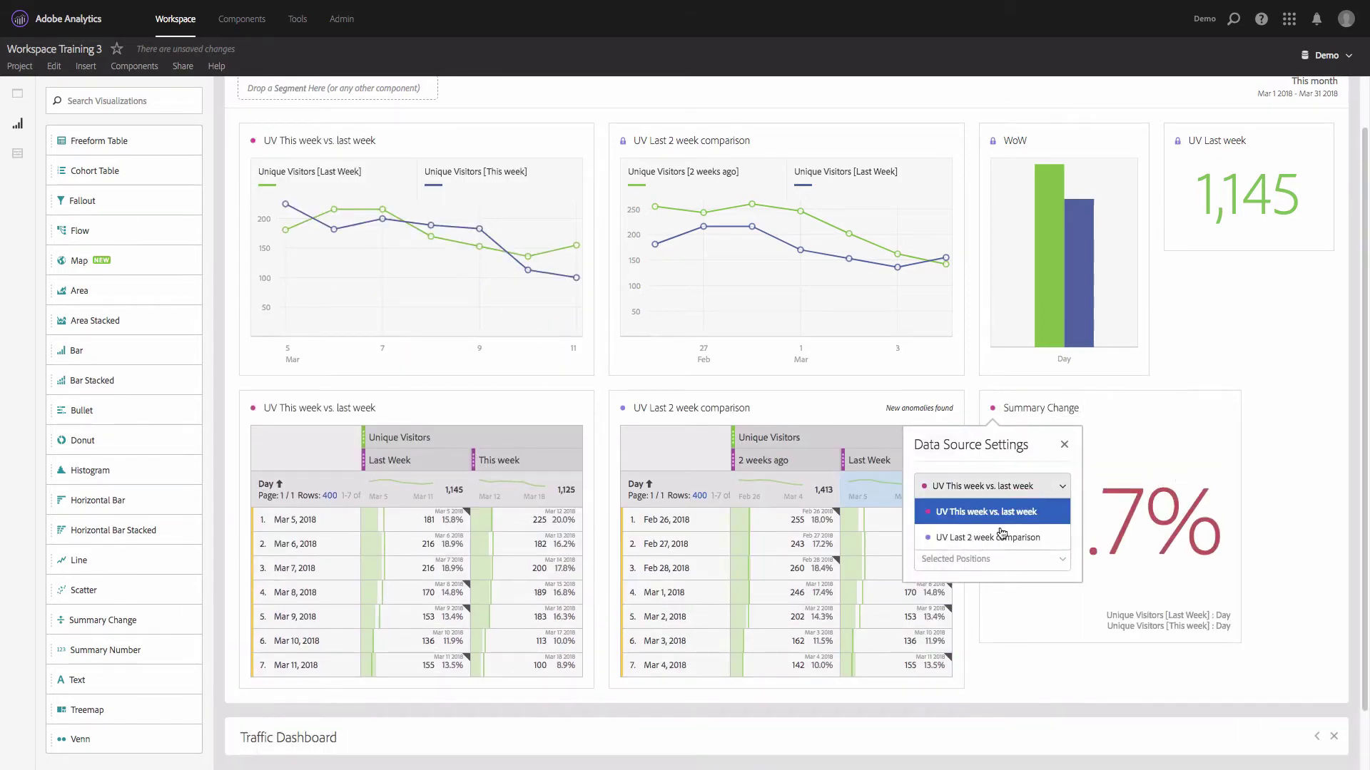
left_click(987, 537)
left_click(1283, 501)
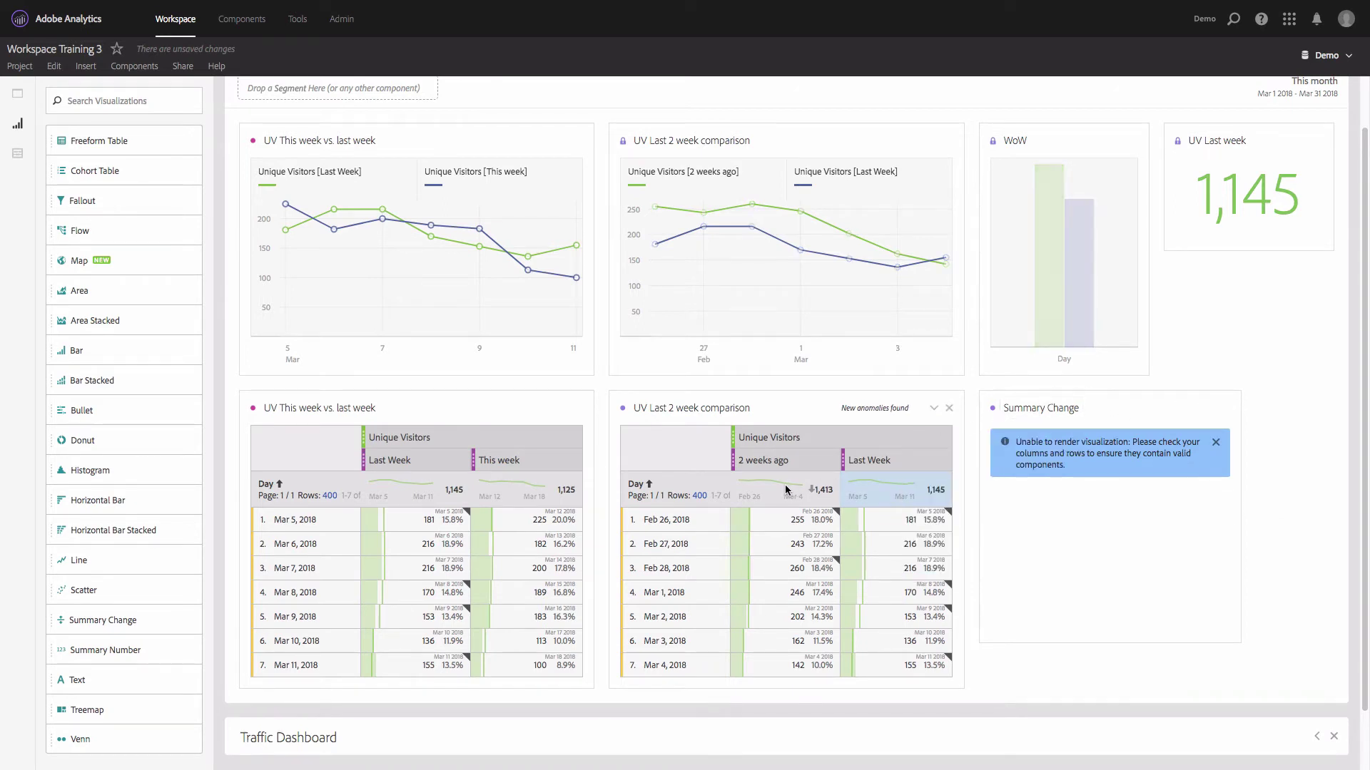
Step: Select the second table's Day totals row and enable Lock Selection for the summary change
left_click(677, 486)
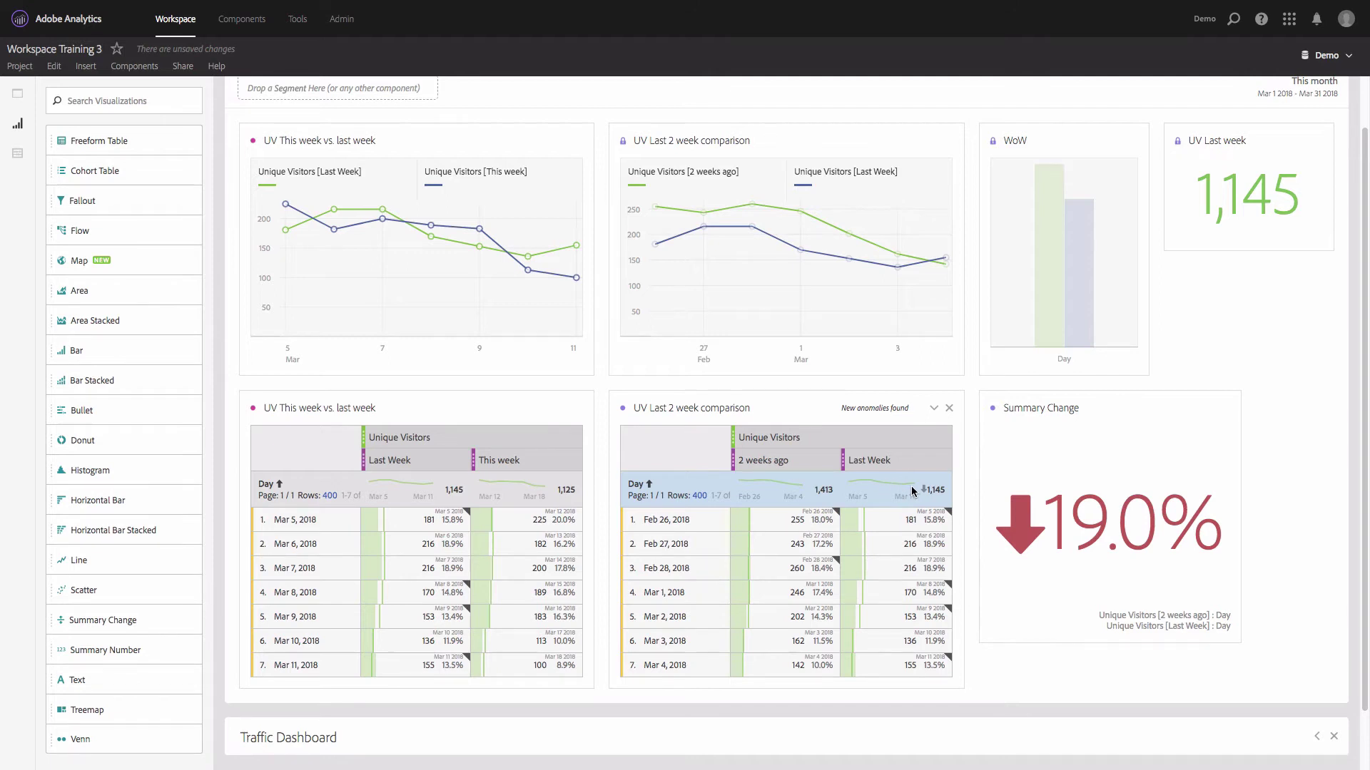
left_click(993, 411)
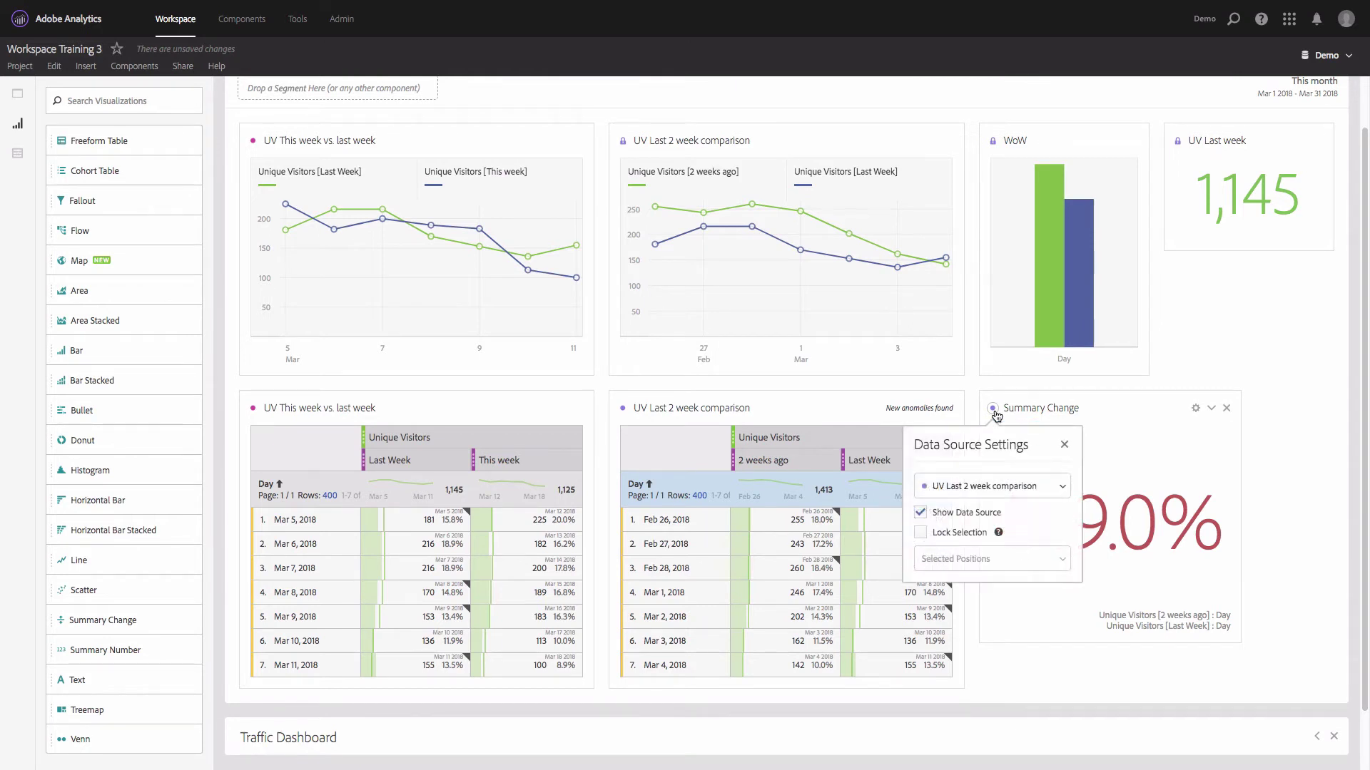
left_click(920, 533)
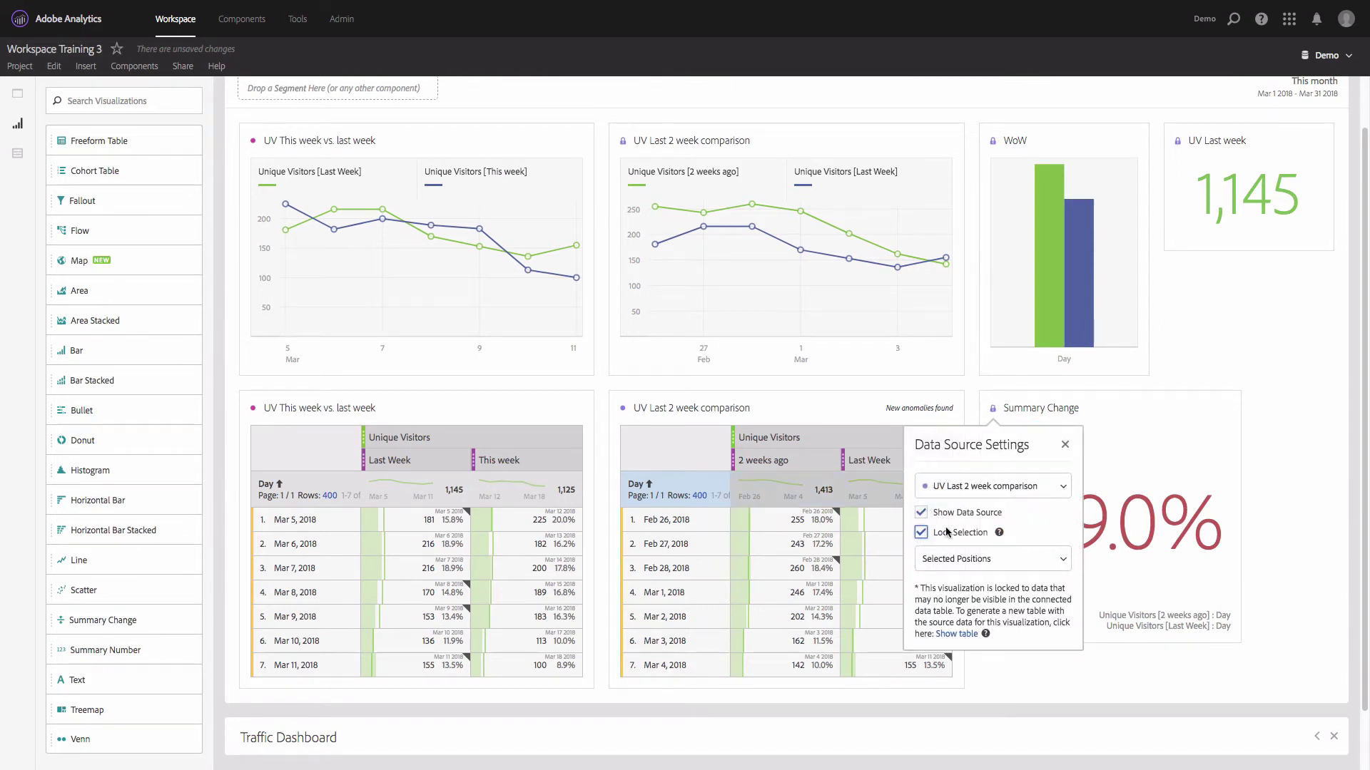
Step: Rename the summary change "UV WoW" and hide its legend
left_click(1029, 406)
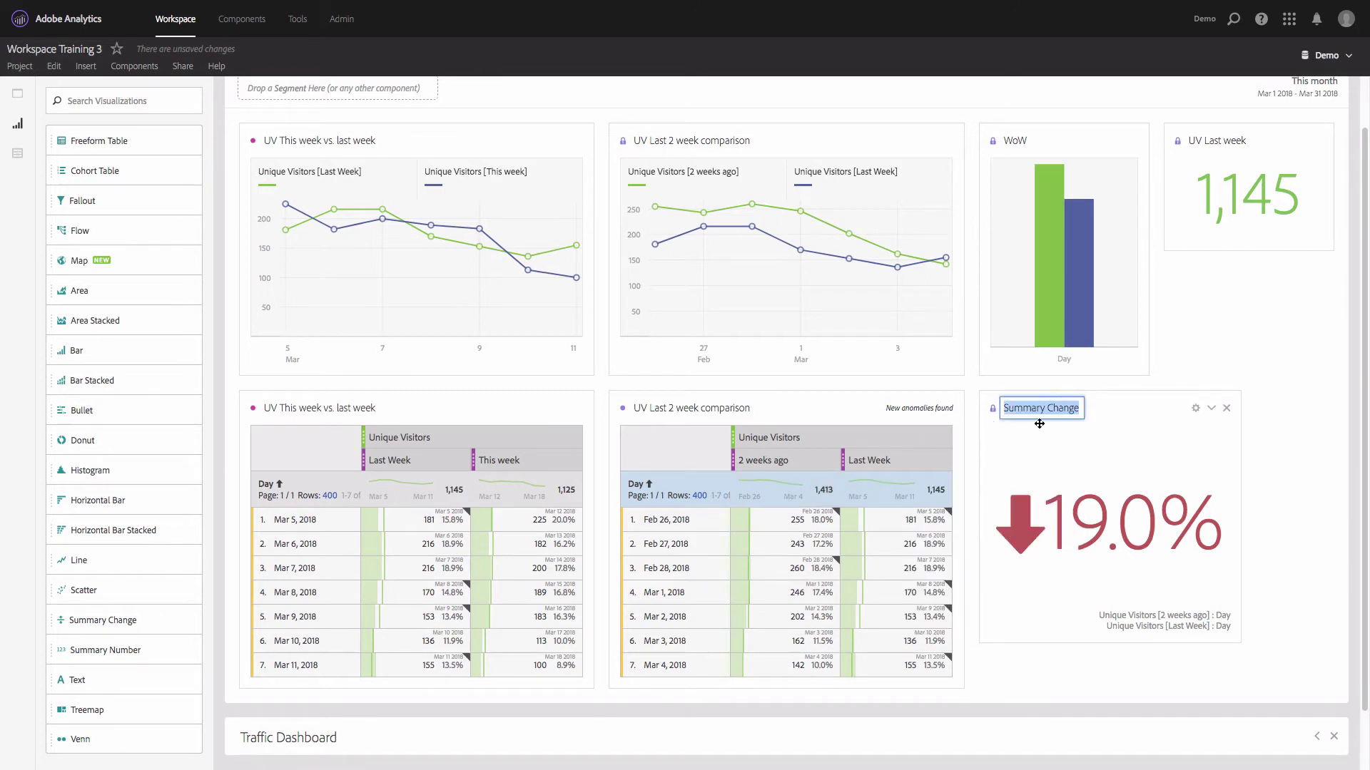
type("UV")
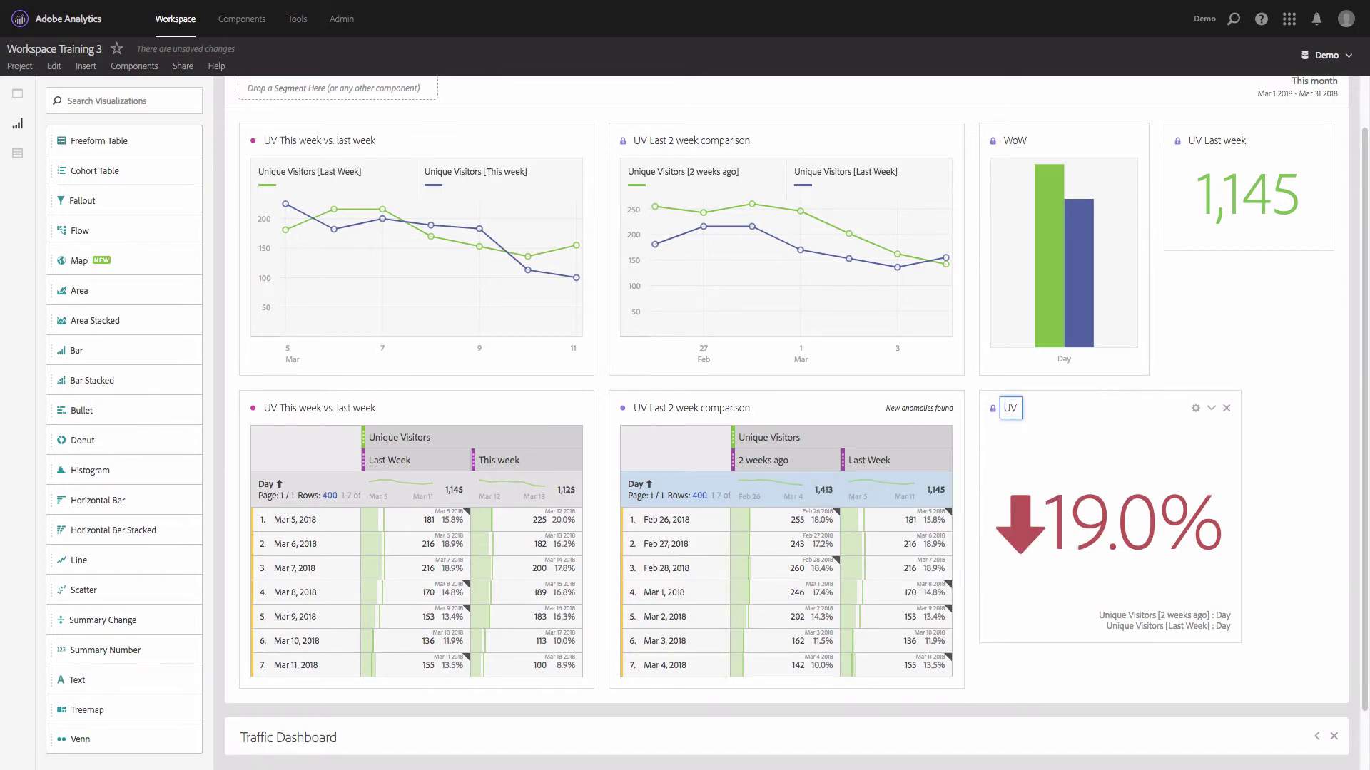
type(" WoW")
key("Return")
left_click(1195, 407)
left_click(1091, 589)
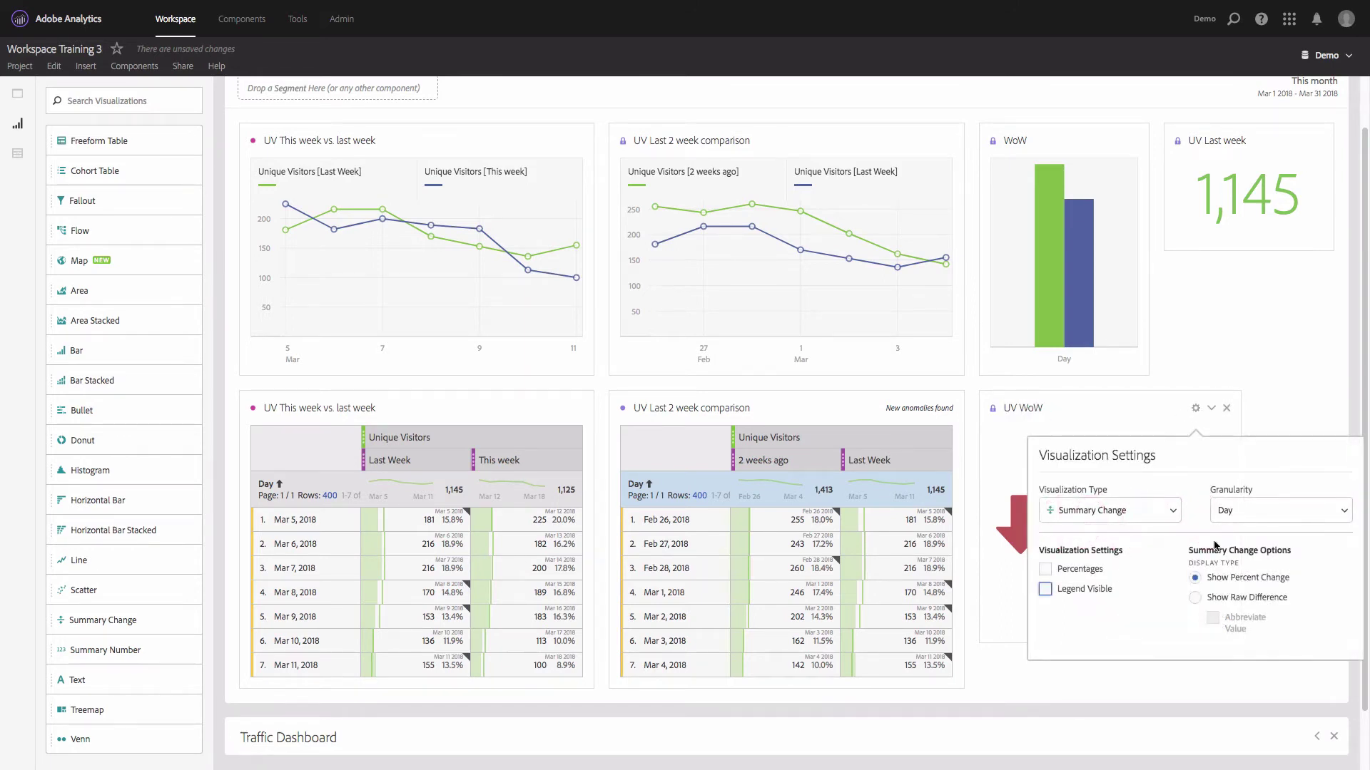
left_click(1303, 395)
Step: Shrink the UV WoW visualization and stack it beneath UV Last week, adjusting heights to line up with the WoW chart's lower edge
left_click_drag(1227, 634, 1119, 529)
left_click_drag(1081, 396, 1258, 281)
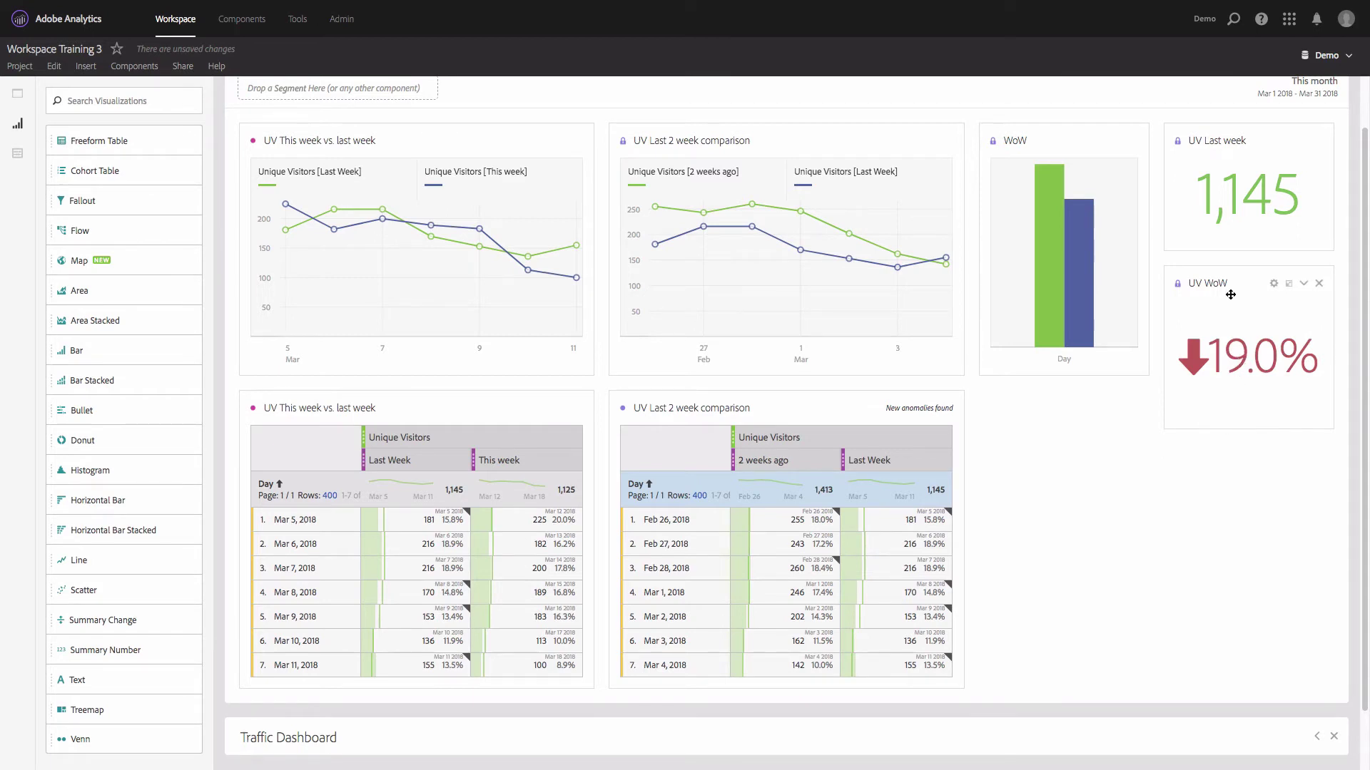
left_click_drag(1230, 243, 1230, 214)
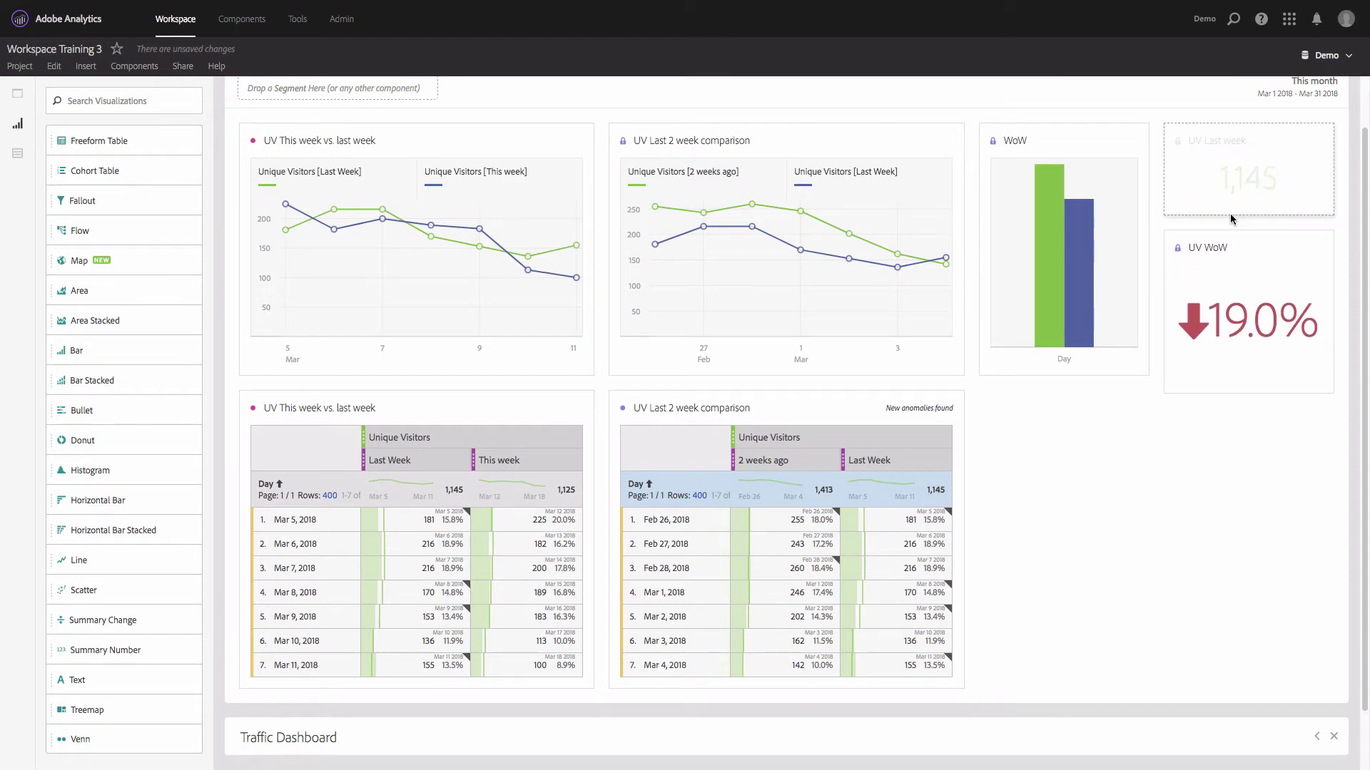
left_click_drag(1244, 392, 1241, 371)
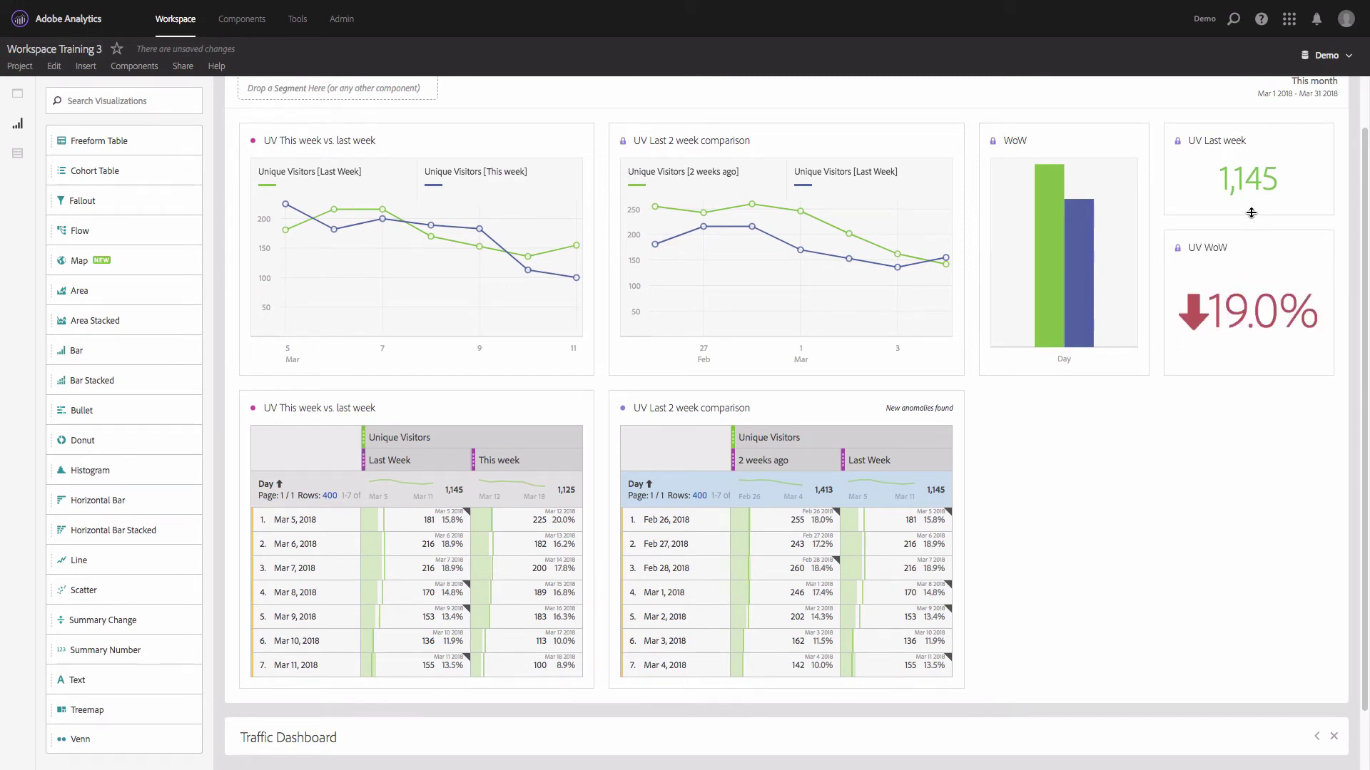
left_click_drag(1249, 212, 1250, 247)
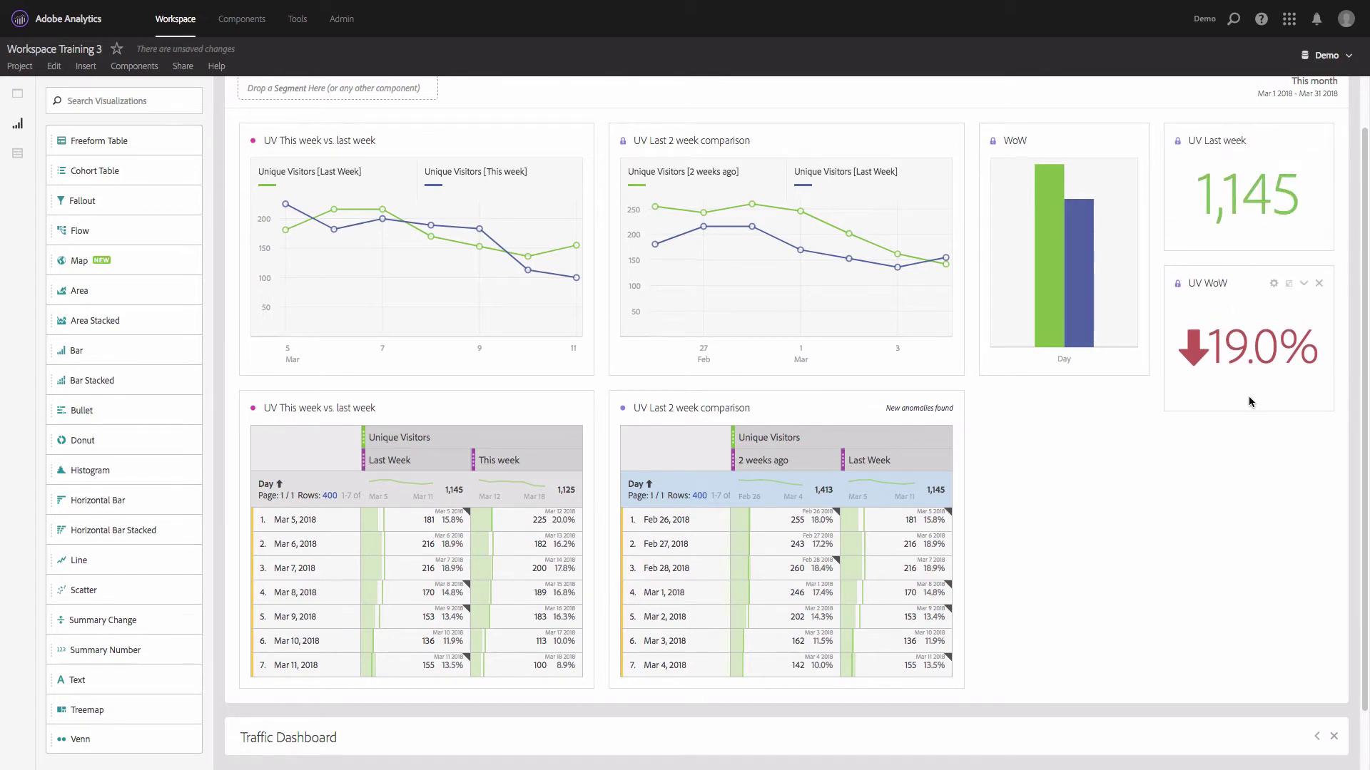
left_click_drag(1250, 408, 1249, 373)
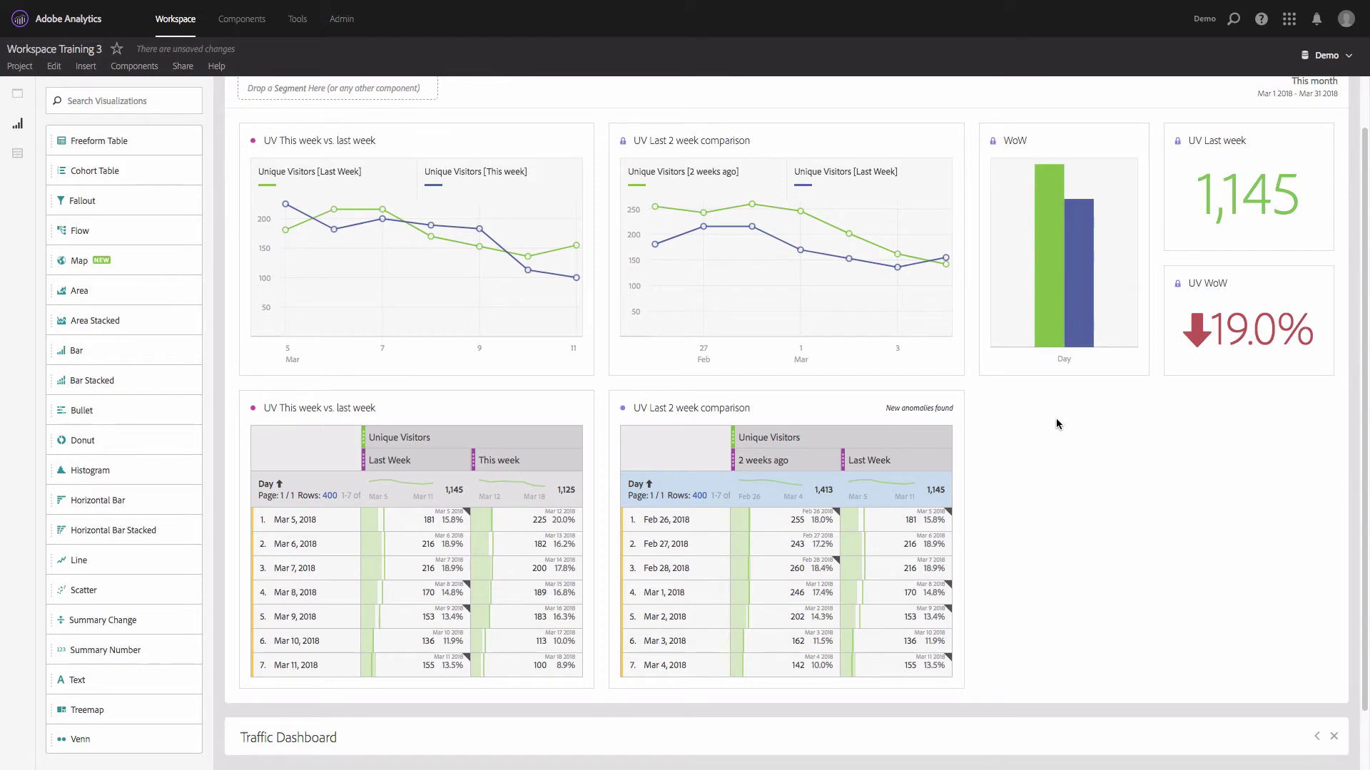
Step: Show the components list and look over its dimensions, metrics, segments and time ranges
scroll(1055, 421, "down", 1)
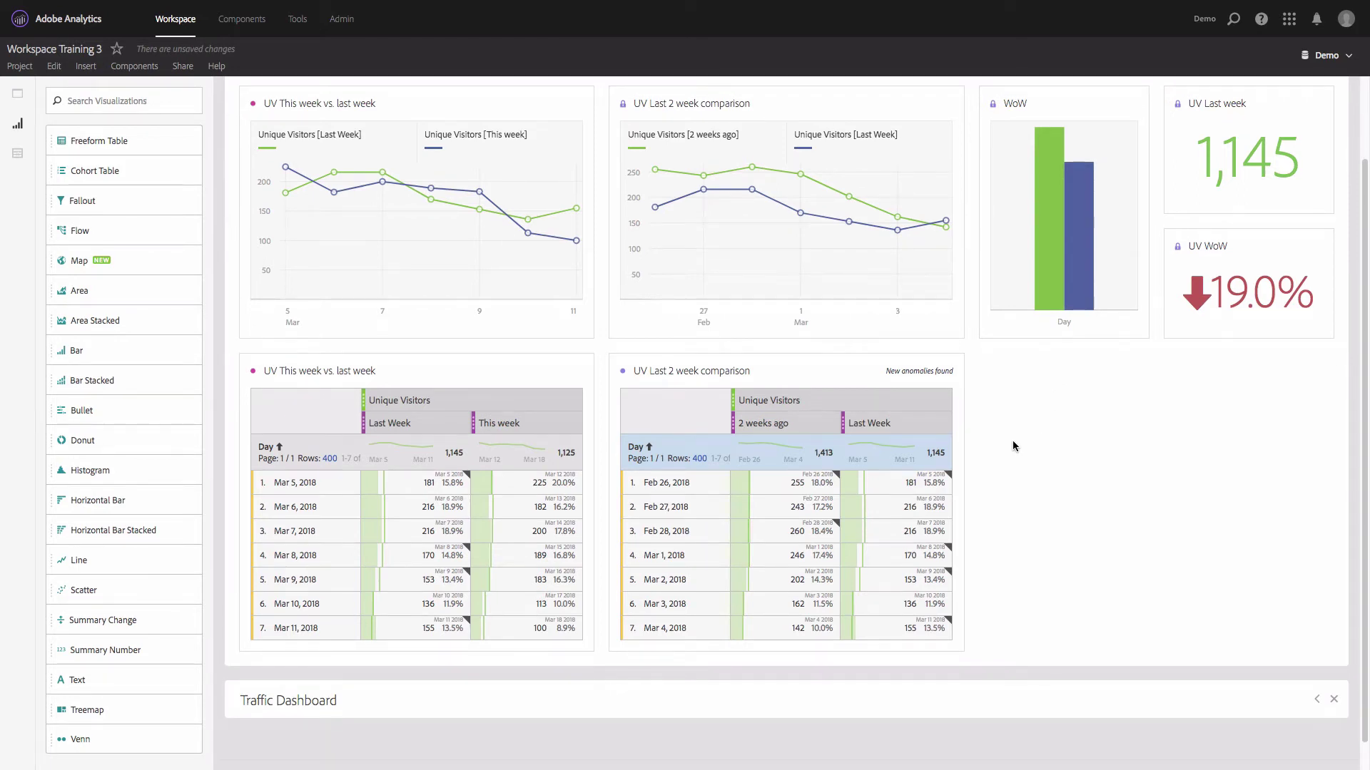
left_click(18, 154)
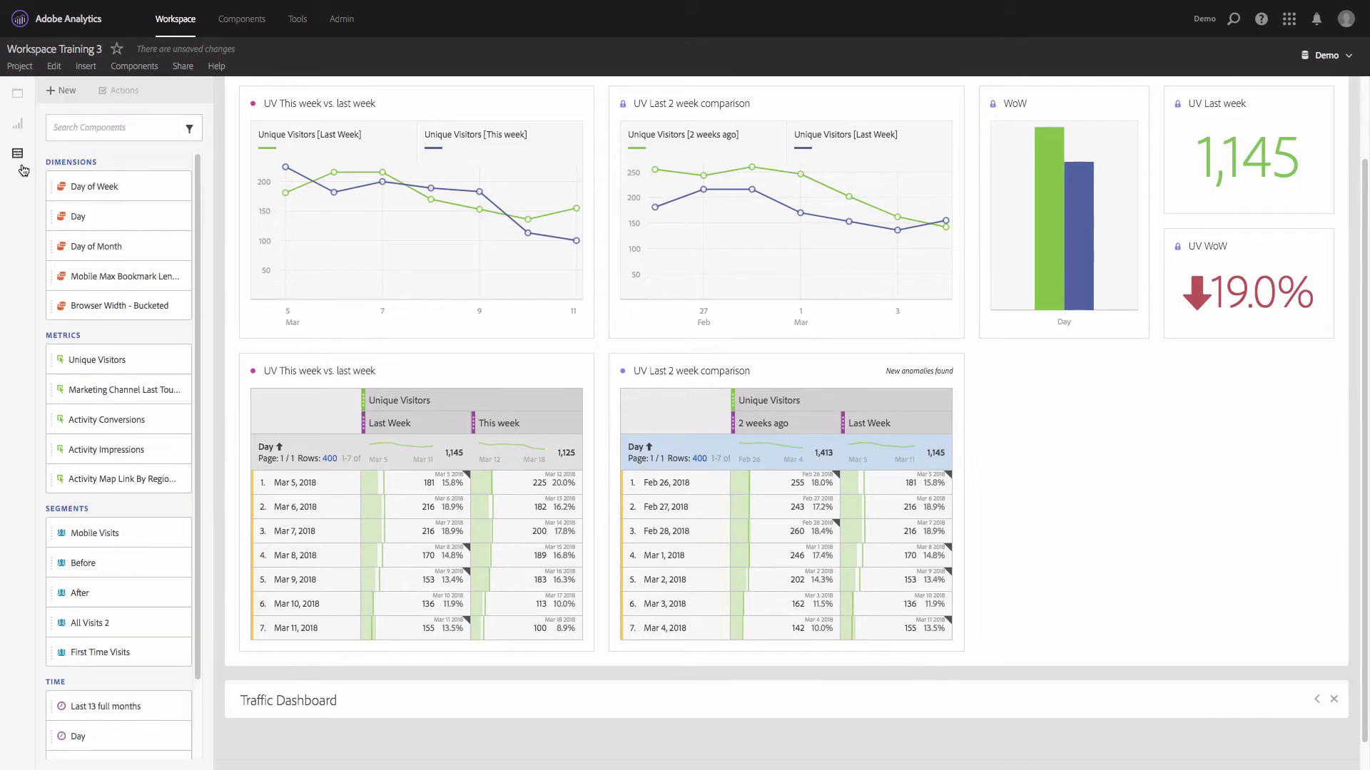
left_click_drag(86, 490, 86, 484)
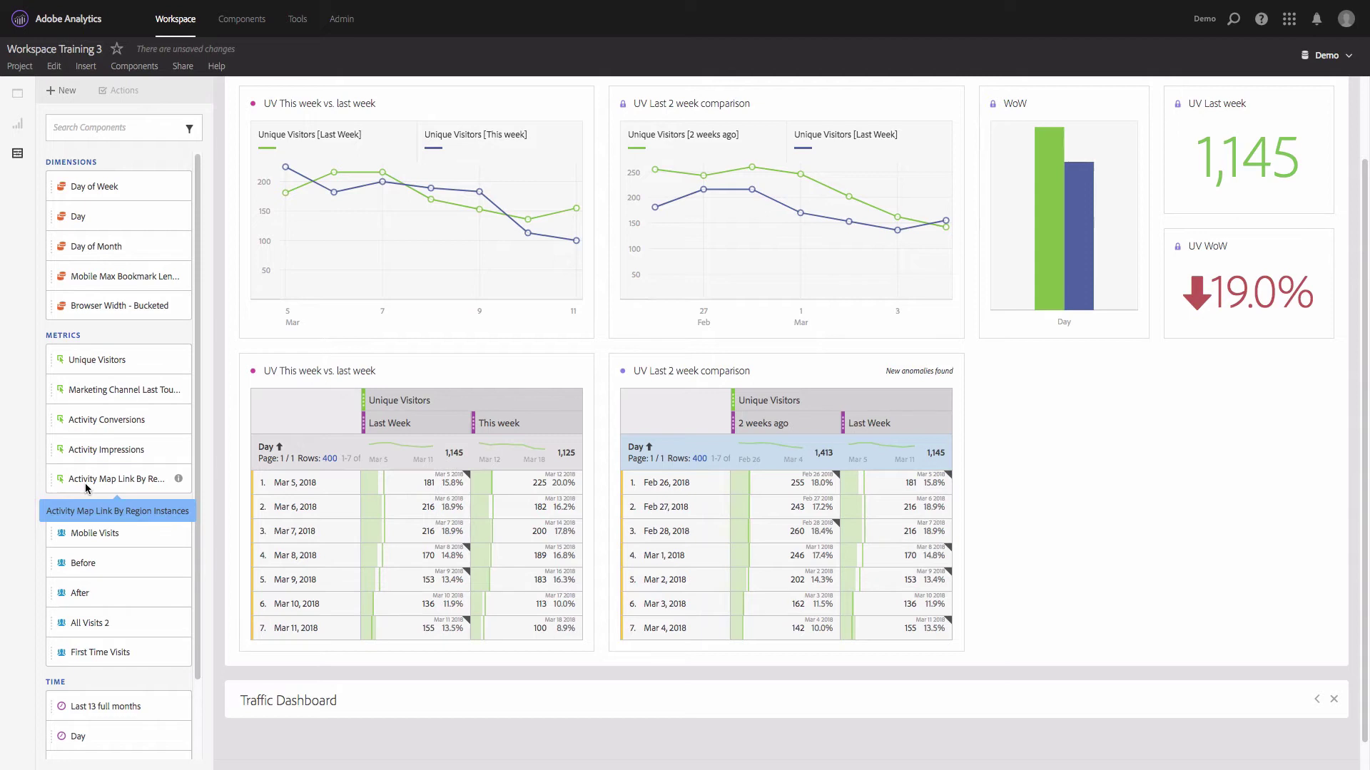
left_click_drag(86, 489, 87, 492)
mouse_move(95, 313)
left_mouse_down()
mouse_move(110, 304)
mouse_move(100, 326)
left_mouse_up()
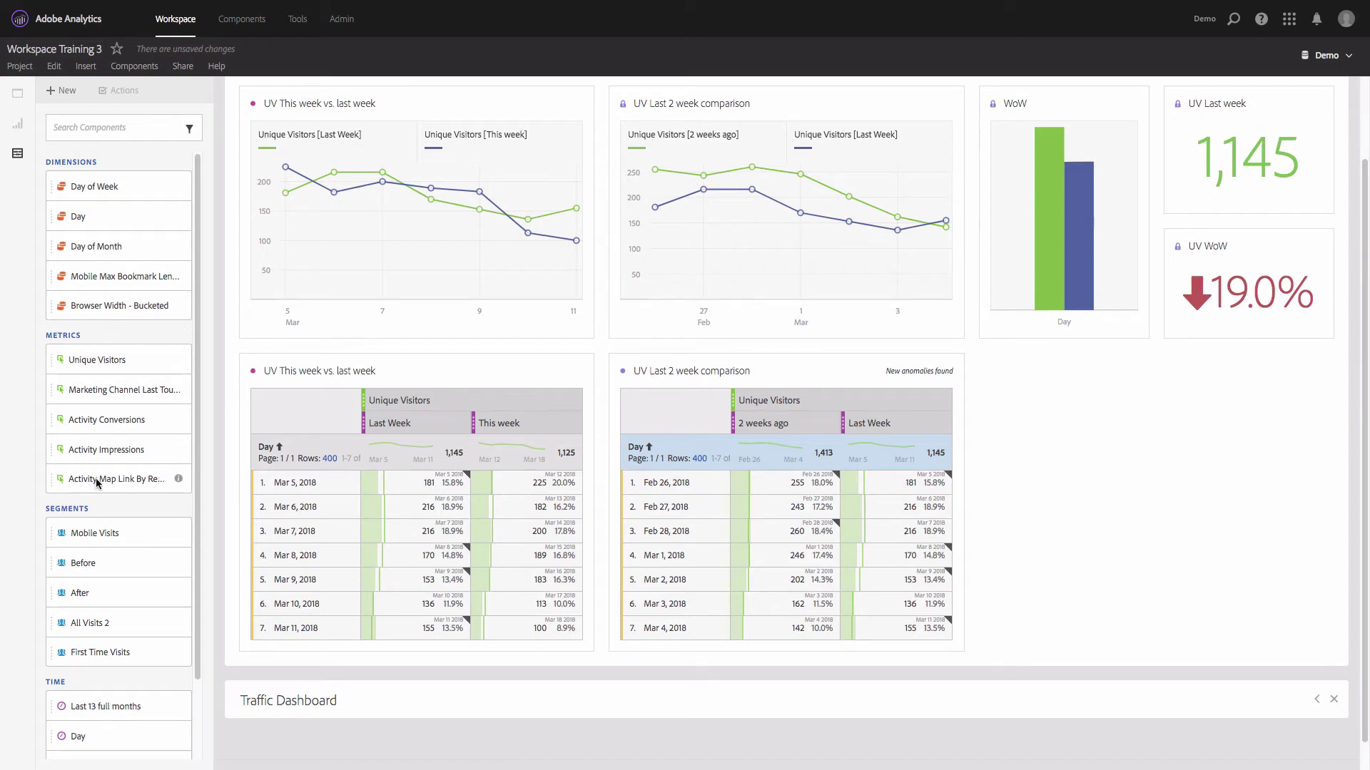
Step: Insert a freeform table directly beneath the row of charts and add the Unique Visitors metric to it
left_click(19, 132)
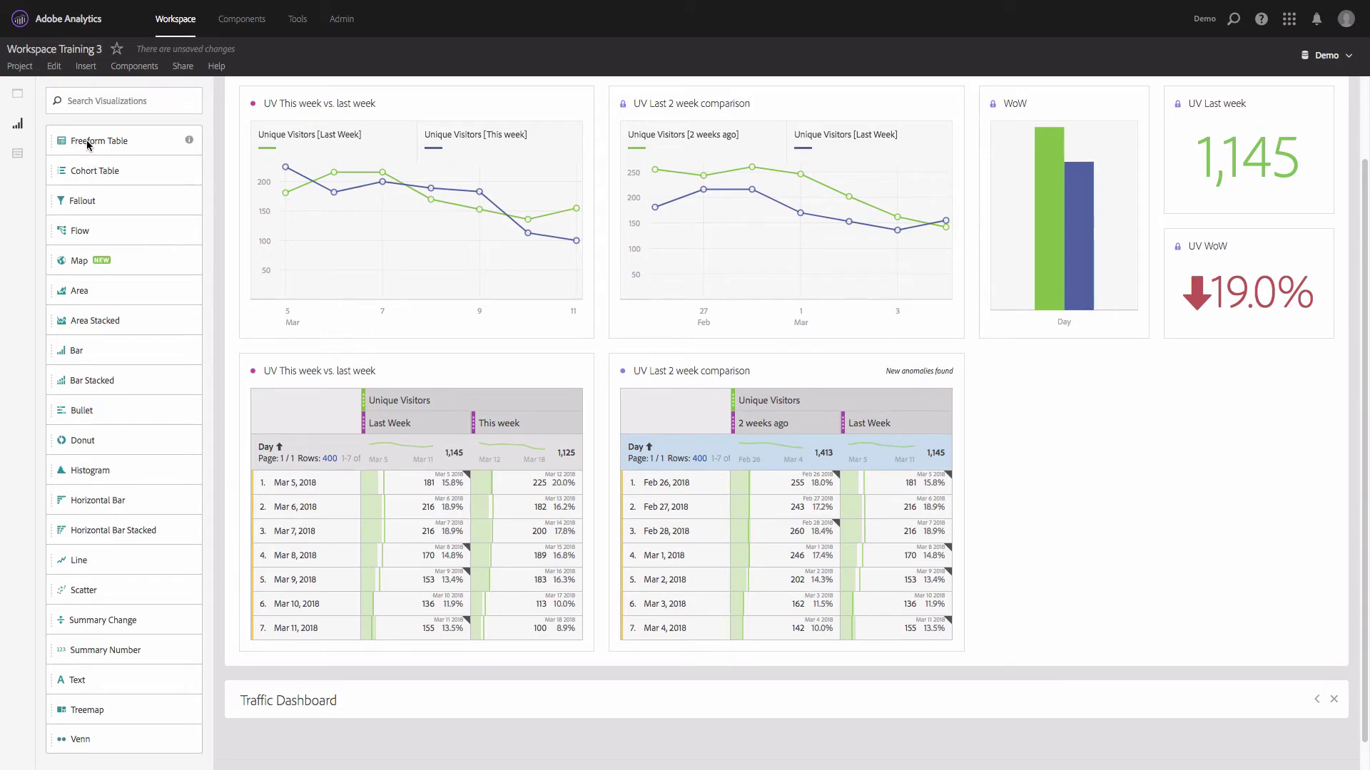
left_click_drag(87, 145, 446, 421)
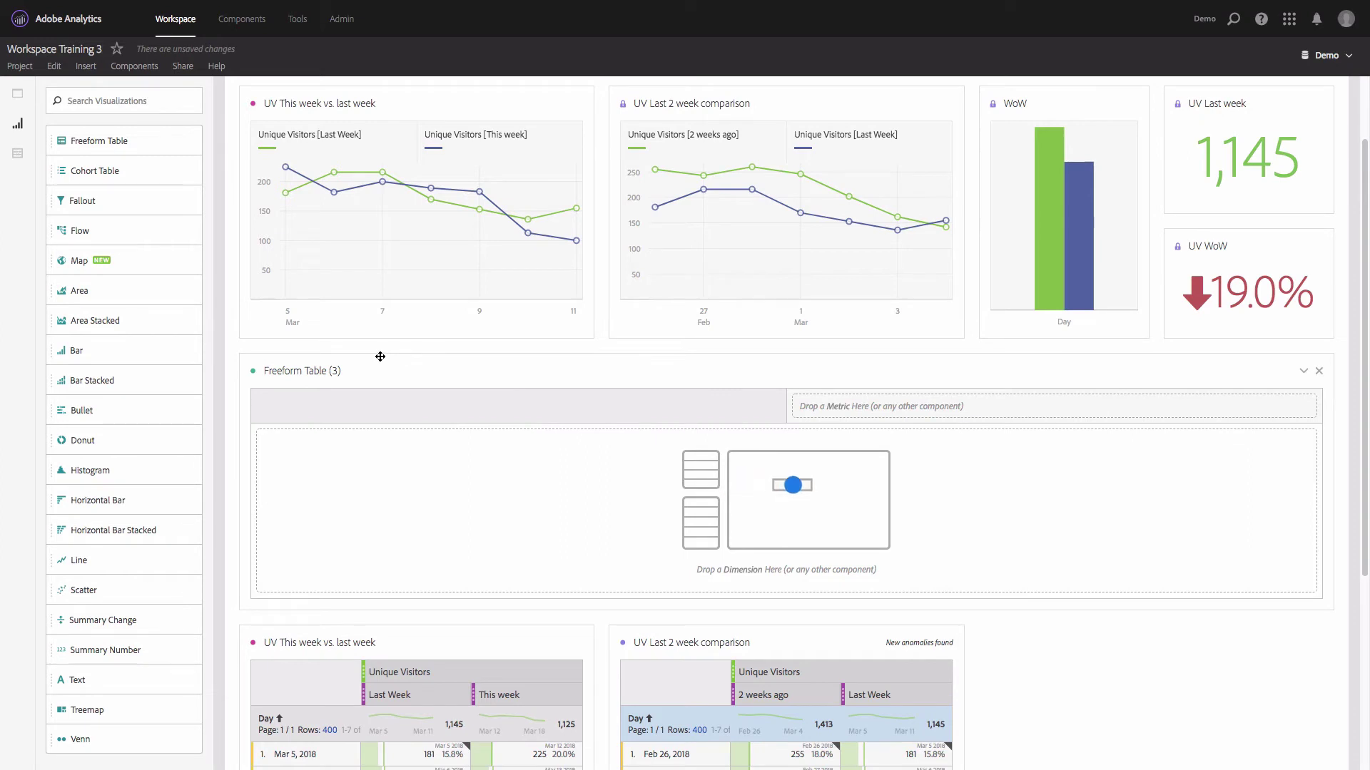
left_click(17, 153)
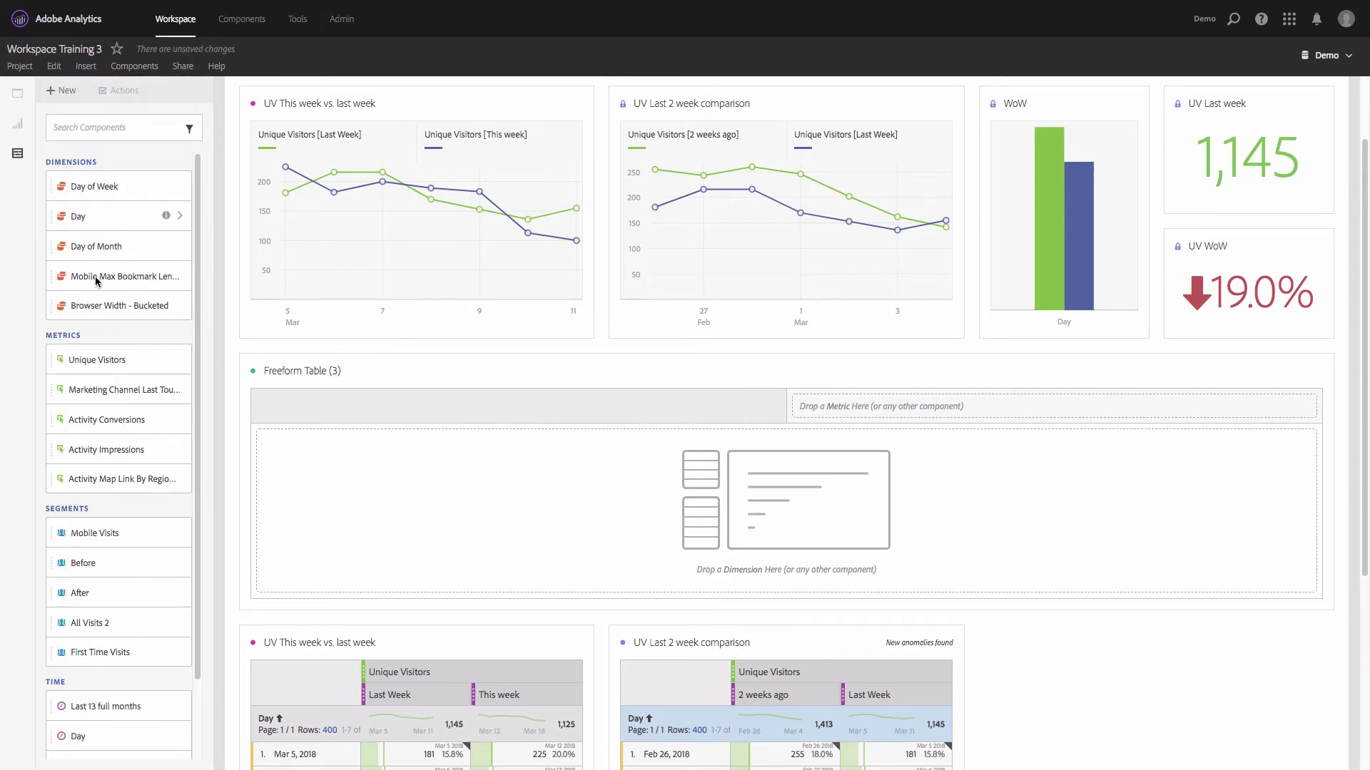
left_click_drag(111, 362, 933, 417)
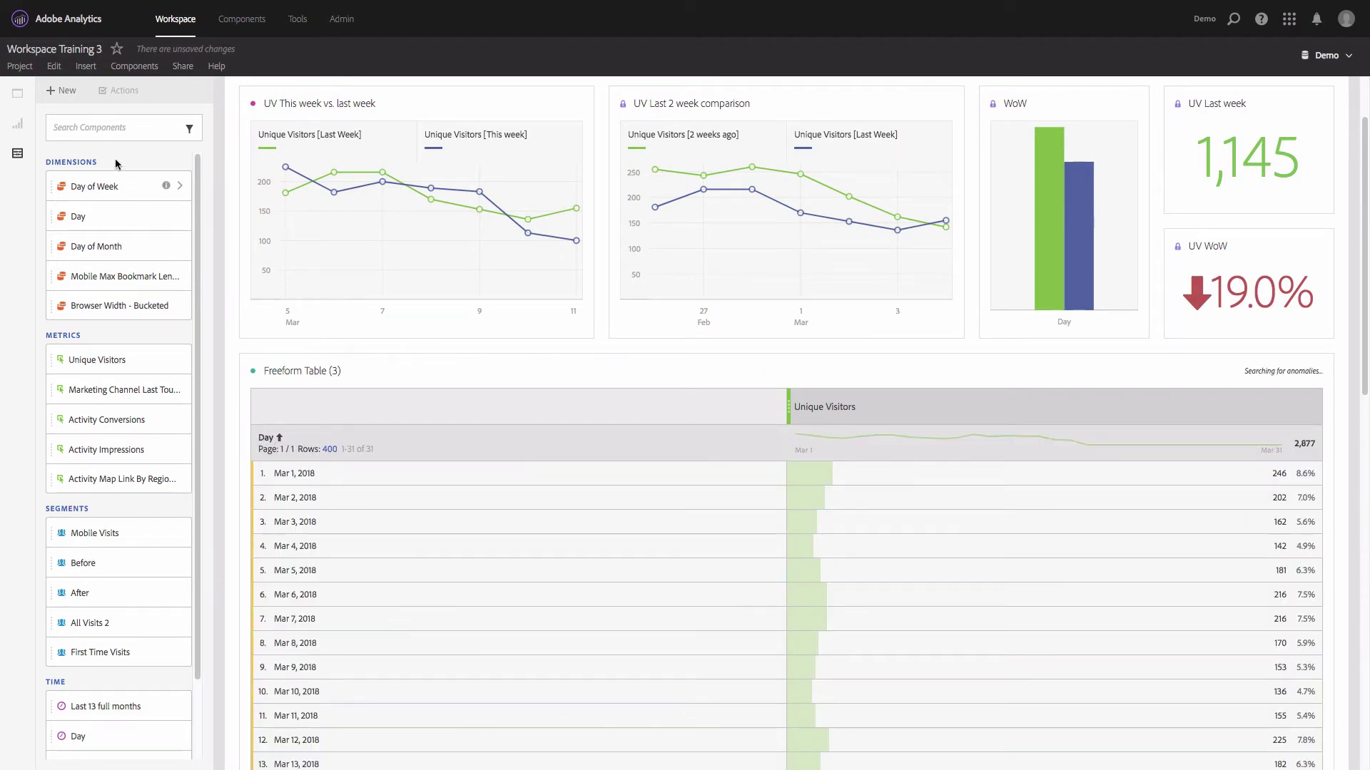
Step: Replace the new table's Day dimension with Month and apply the Last 12 full months time range to Unique Visitors
type("month")
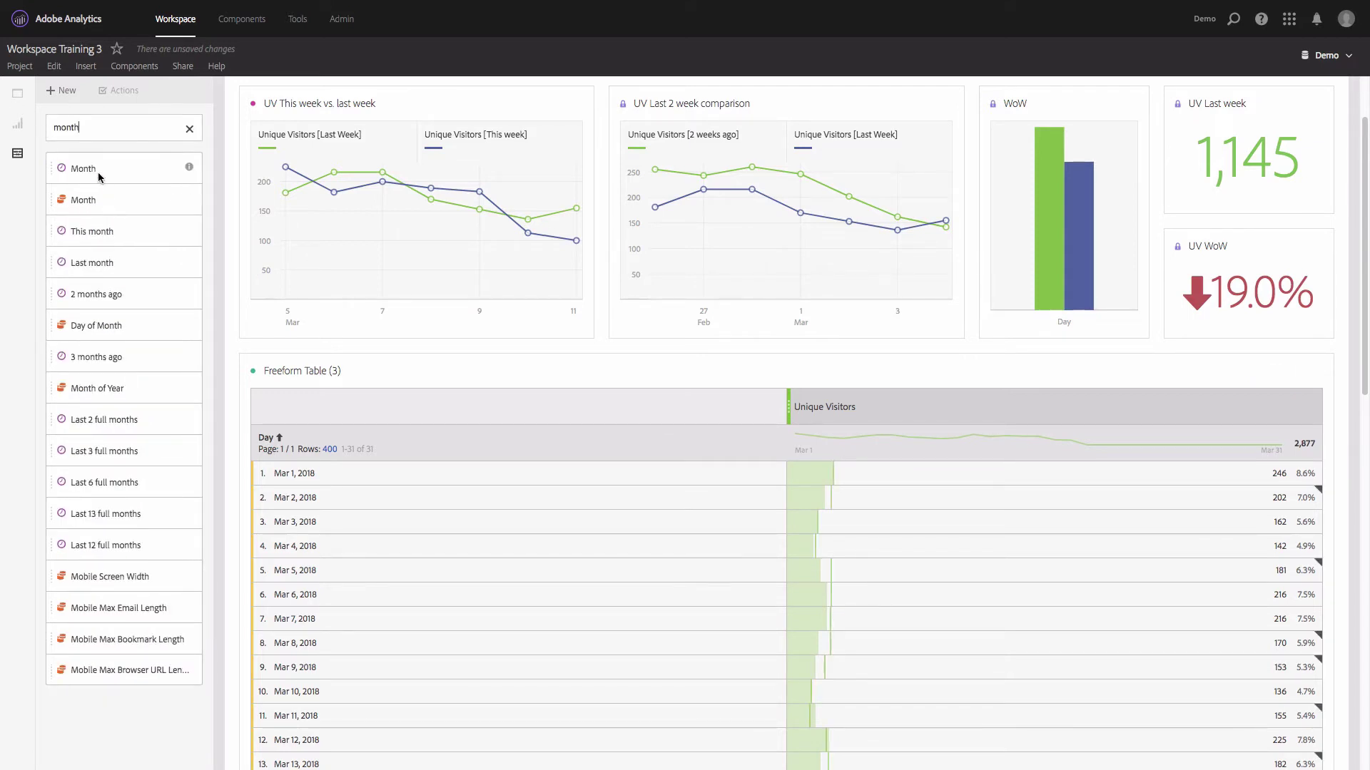
left_click_drag(98, 187, 417, 439)
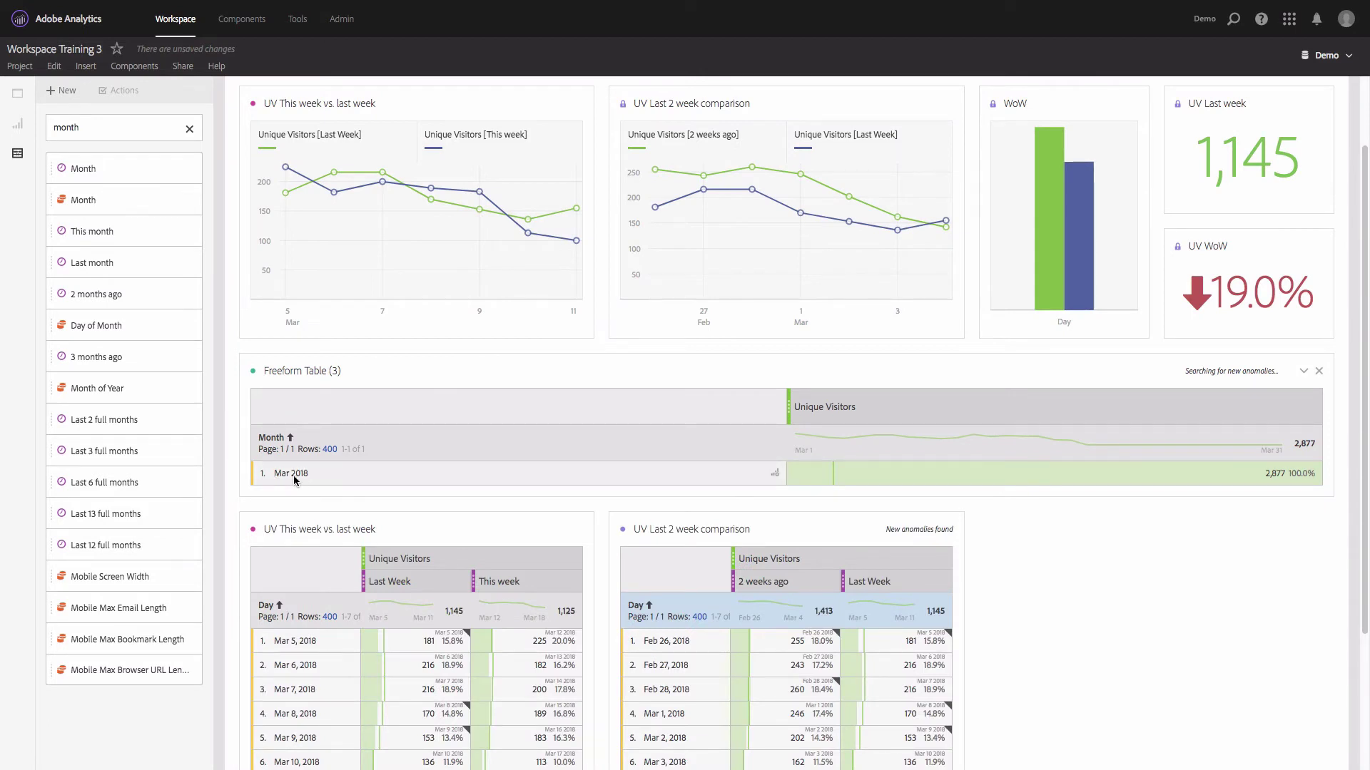
scroll(308, 469, "up", 2)
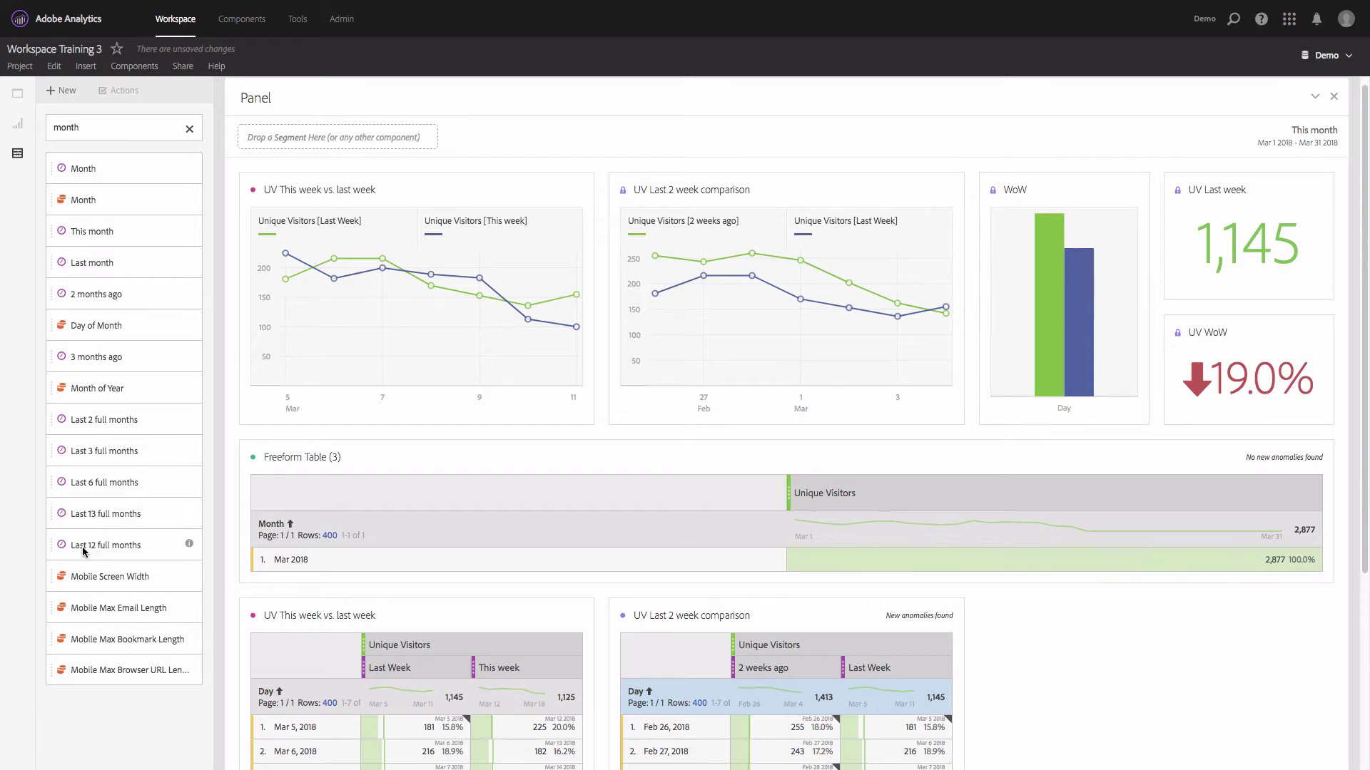
left_click_drag(84, 551, 879, 503)
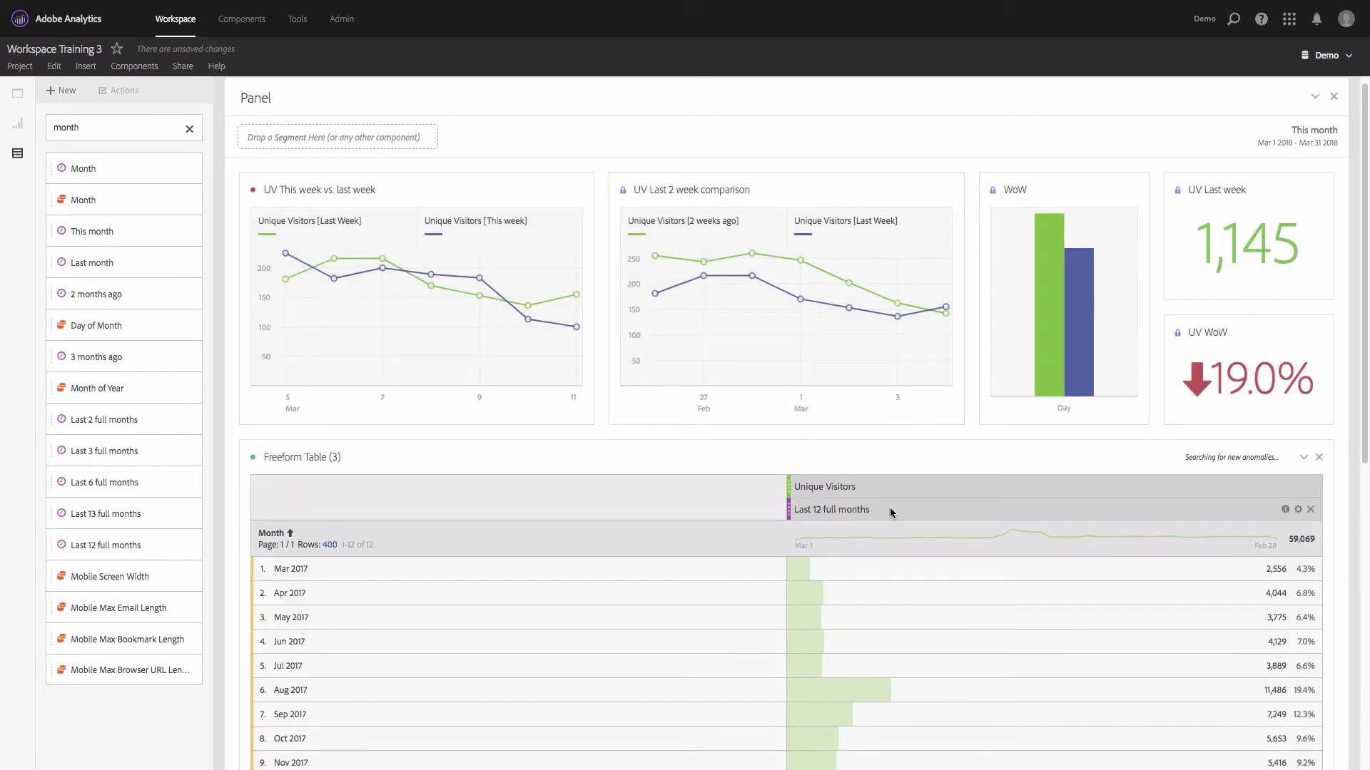
Step: Rename the new monthly freeform table "UV Last 12 months"
scroll(622, 571, "down", 2)
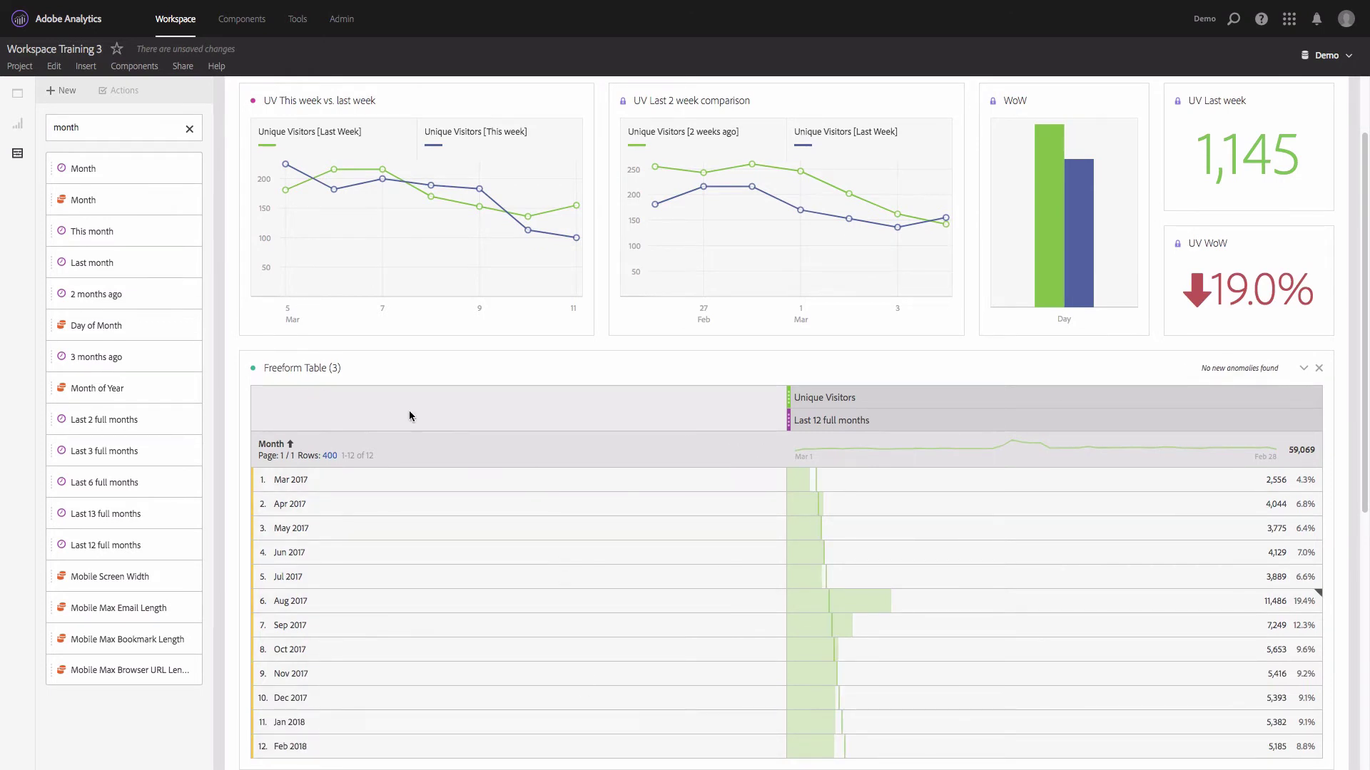
left_click(325, 368)
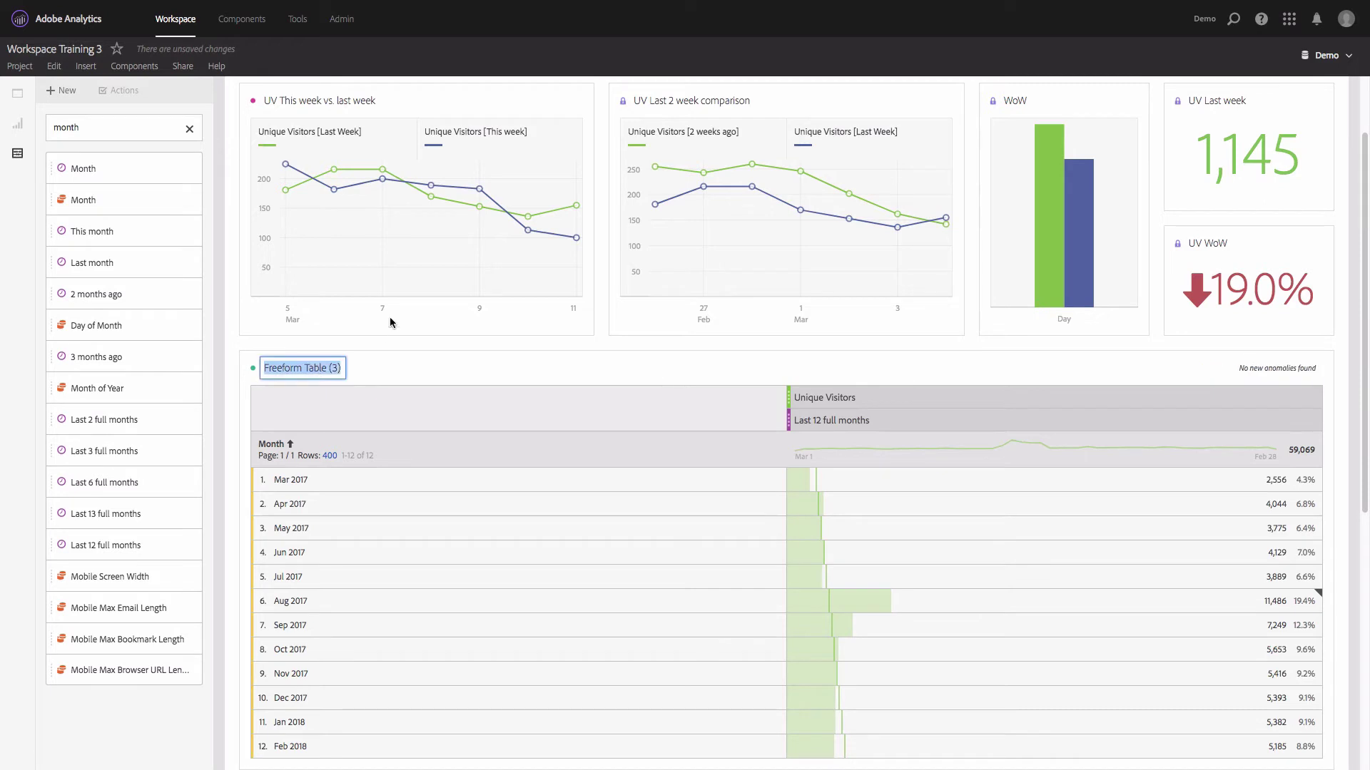
type("L")
key("BackSpace")
type("UV L")
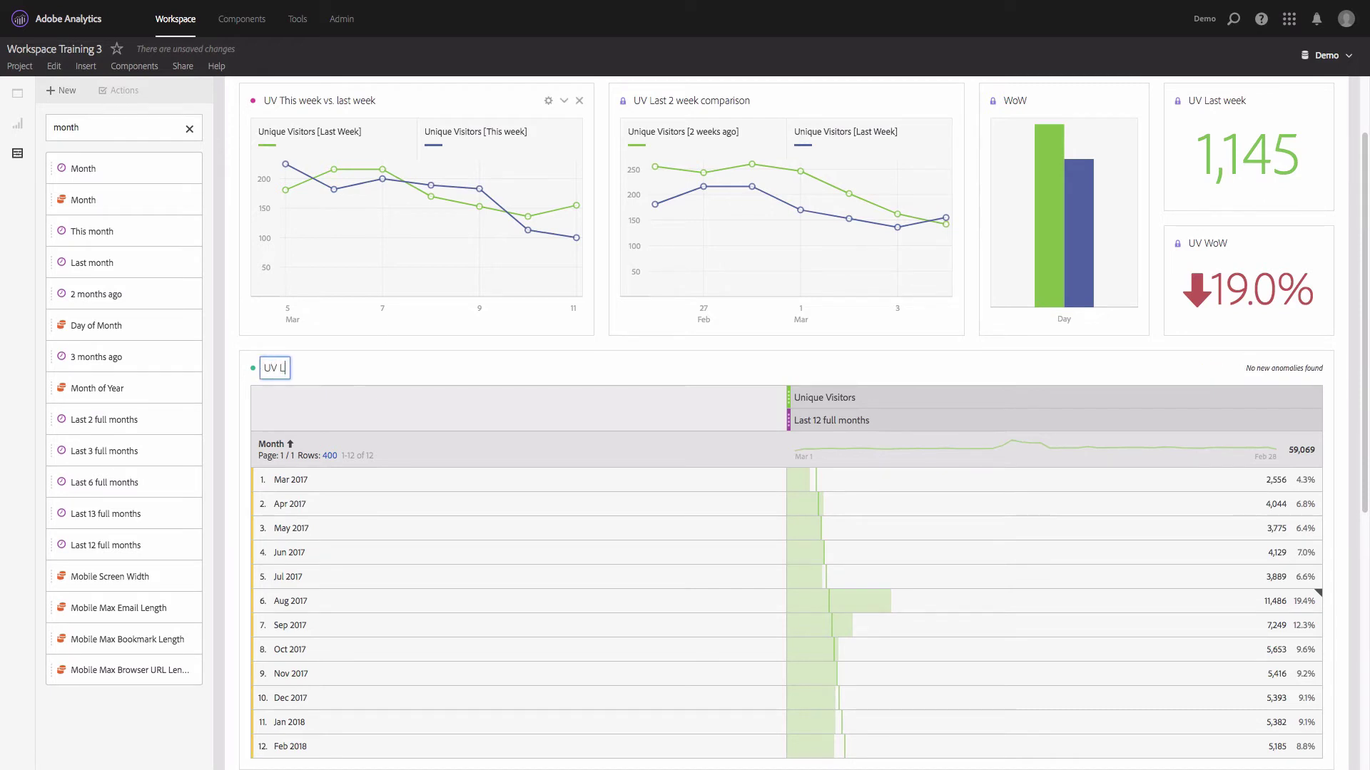
type("st 12 months")
left_click(285, 368)
type("a")
key("Return")
Step: Add a line chart above the UV Last 12 months table, with anomalies and legend hidden and the Y axis anchored at zero
left_click(17, 131)
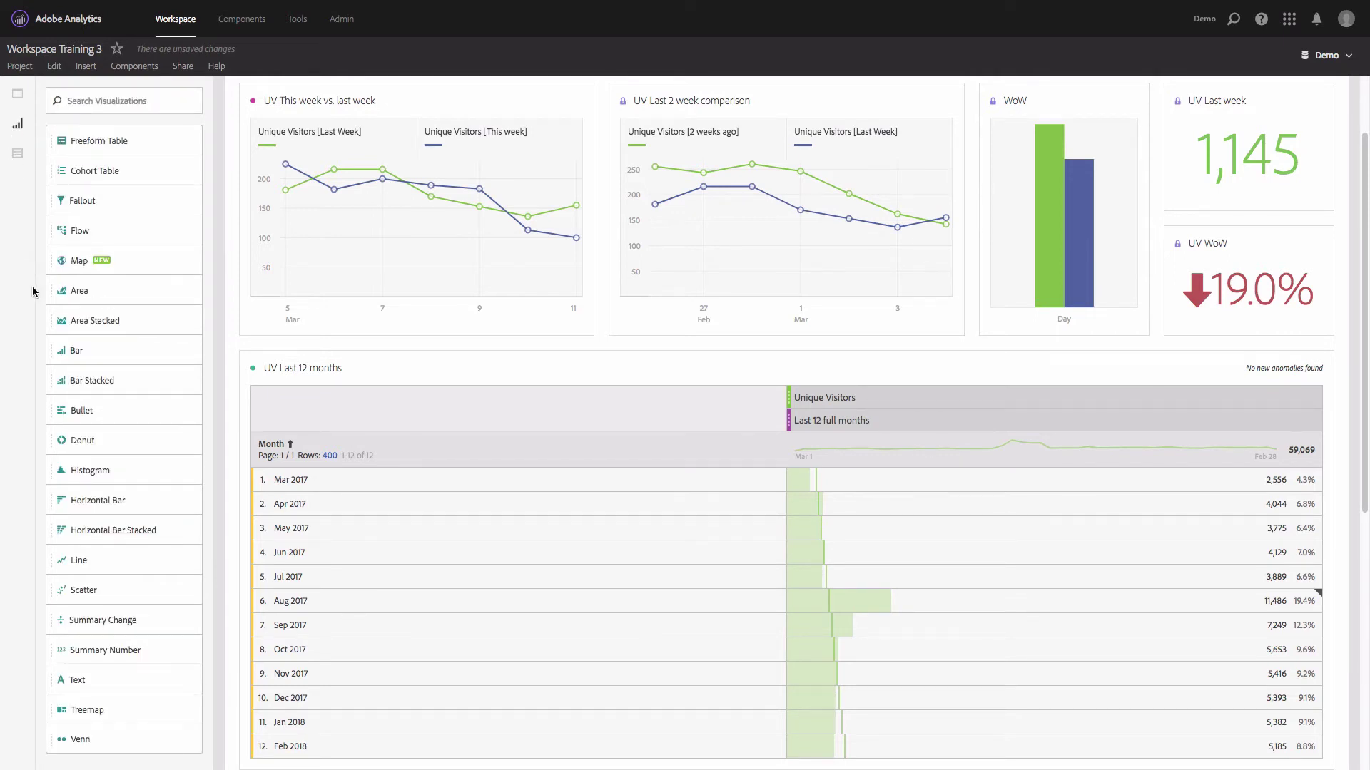
left_click_drag(95, 562, 409, 514)
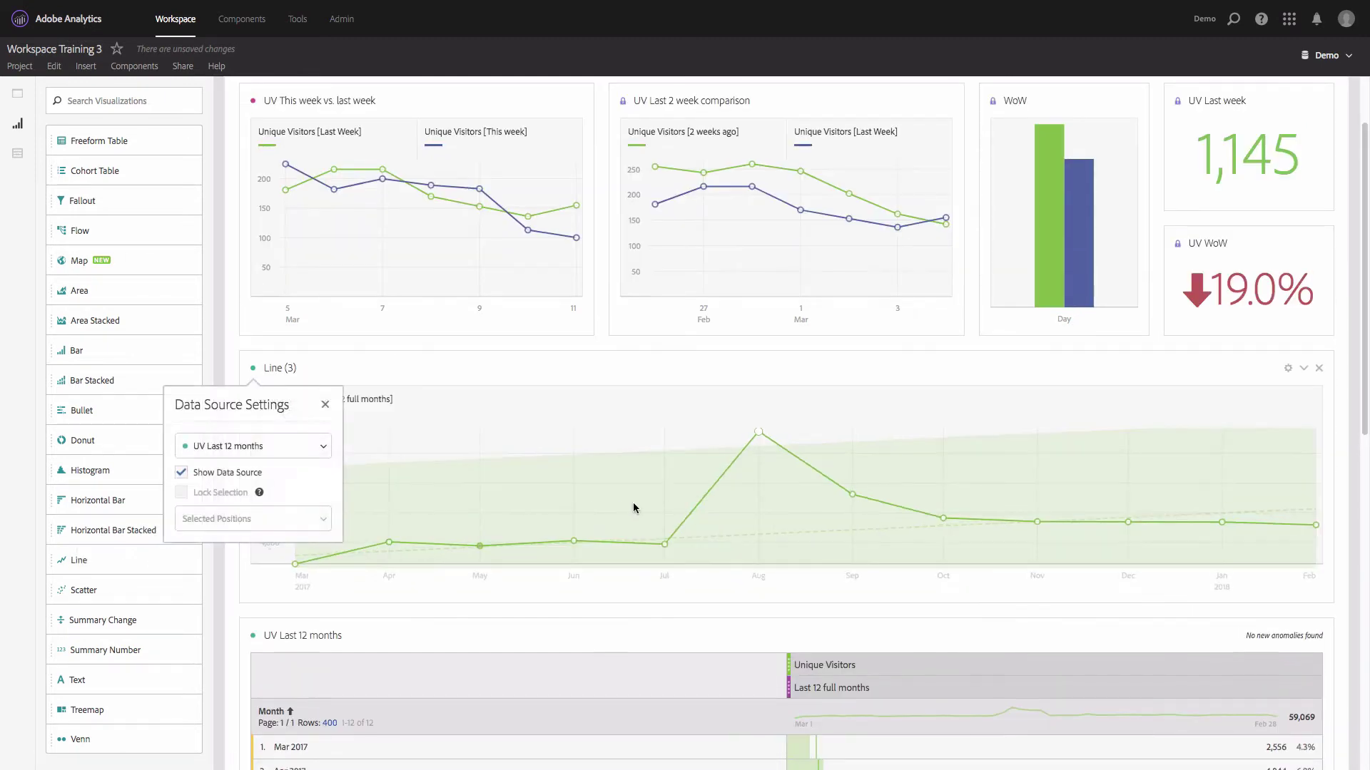
left_click(1288, 370)
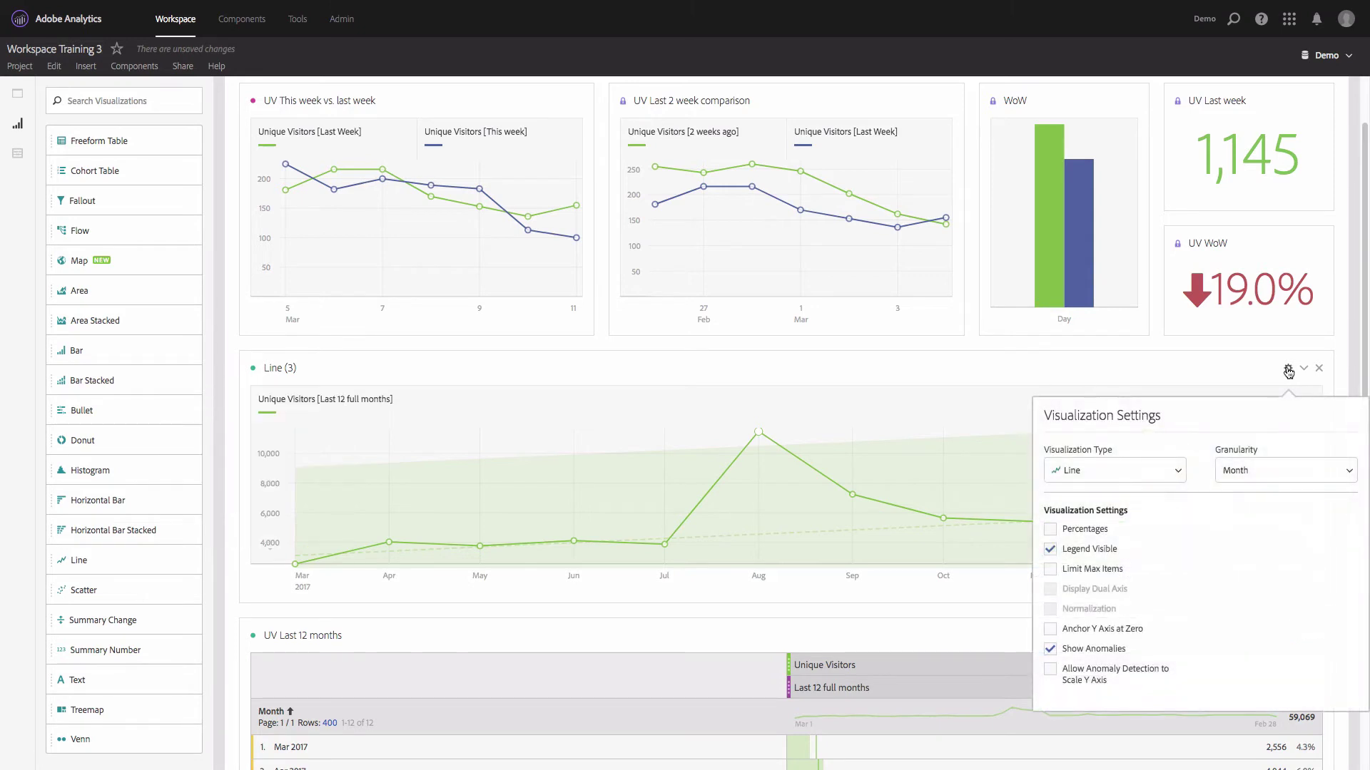
left_click(1099, 651)
left_click(1062, 634)
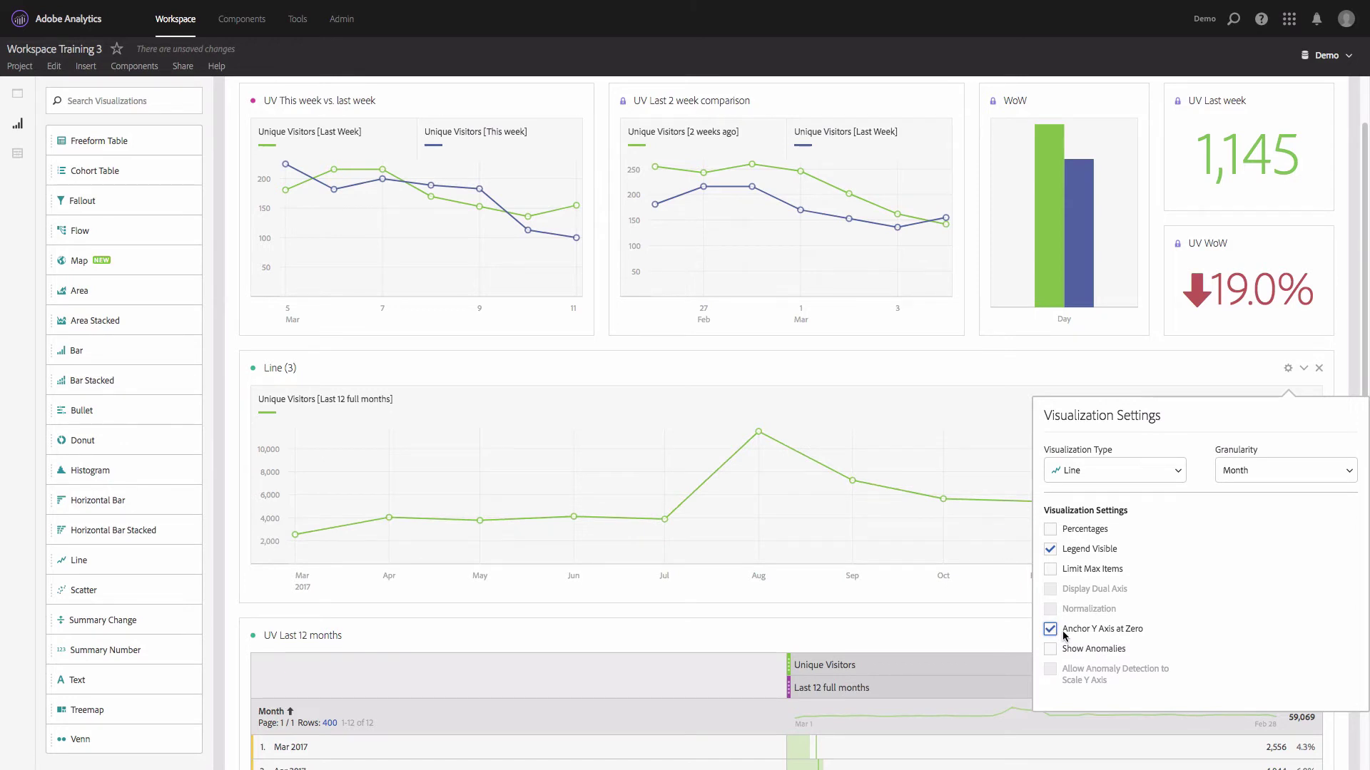
left_click(1061, 553)
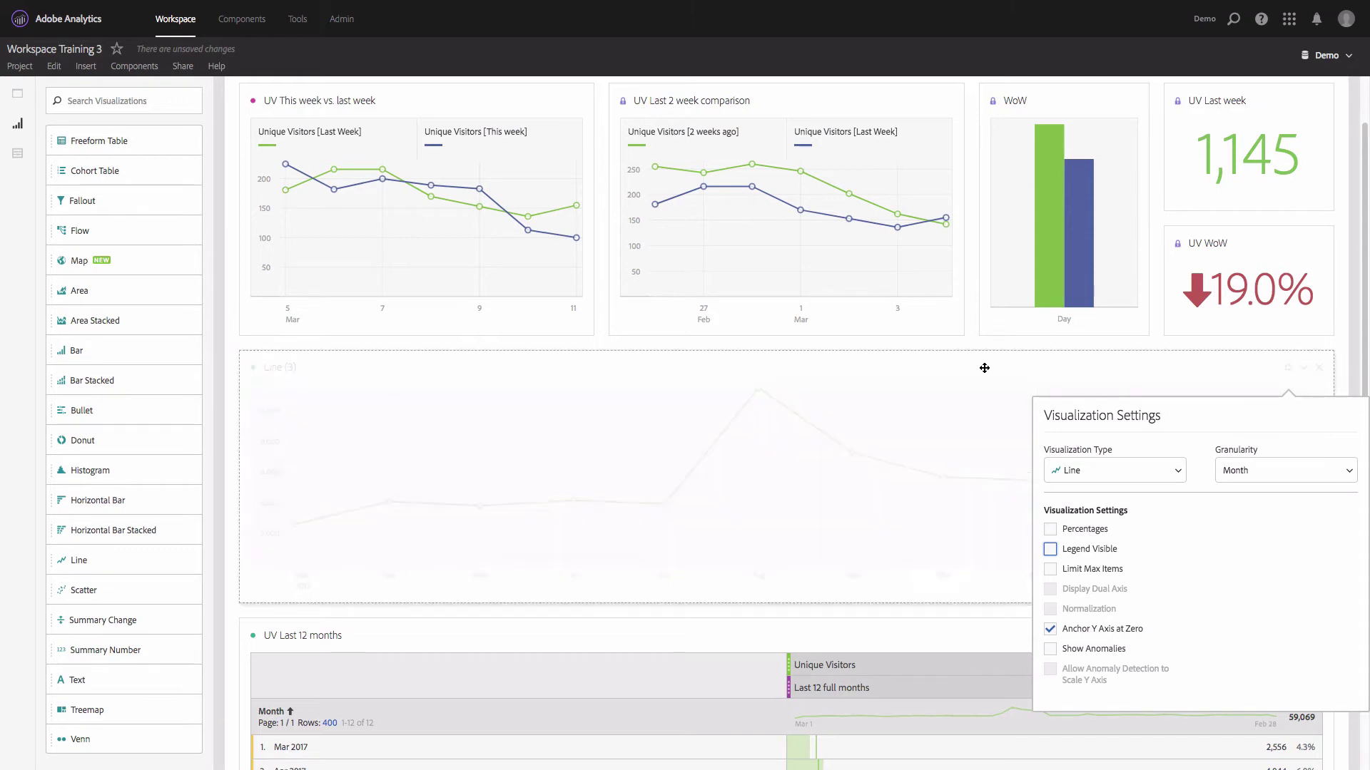
left_click(1290, 373)
Step: Narrow the new line chart to the width of the chart above it and rename it "UV Last 12 months"
left_click_drag(1336, 388, 618, 401)
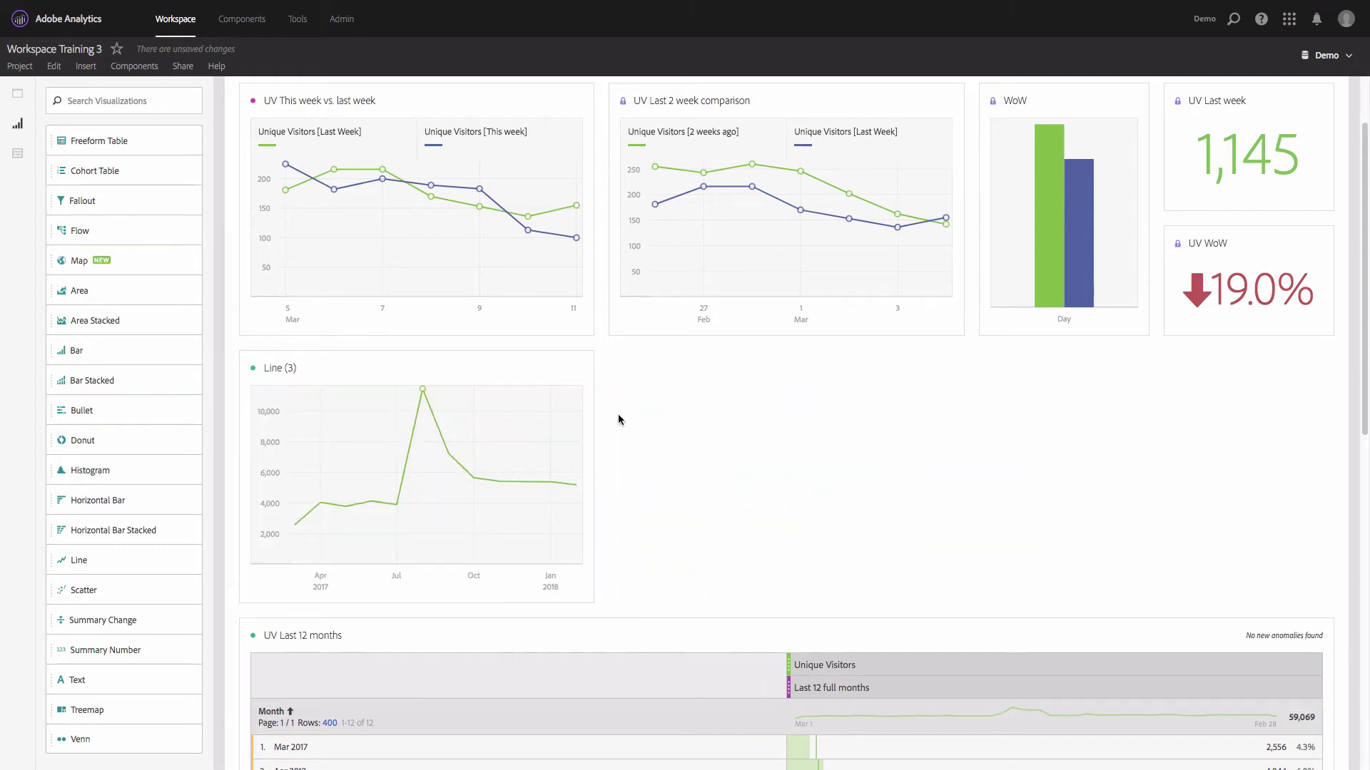
left_click_drag(314, 637, 316, 640)
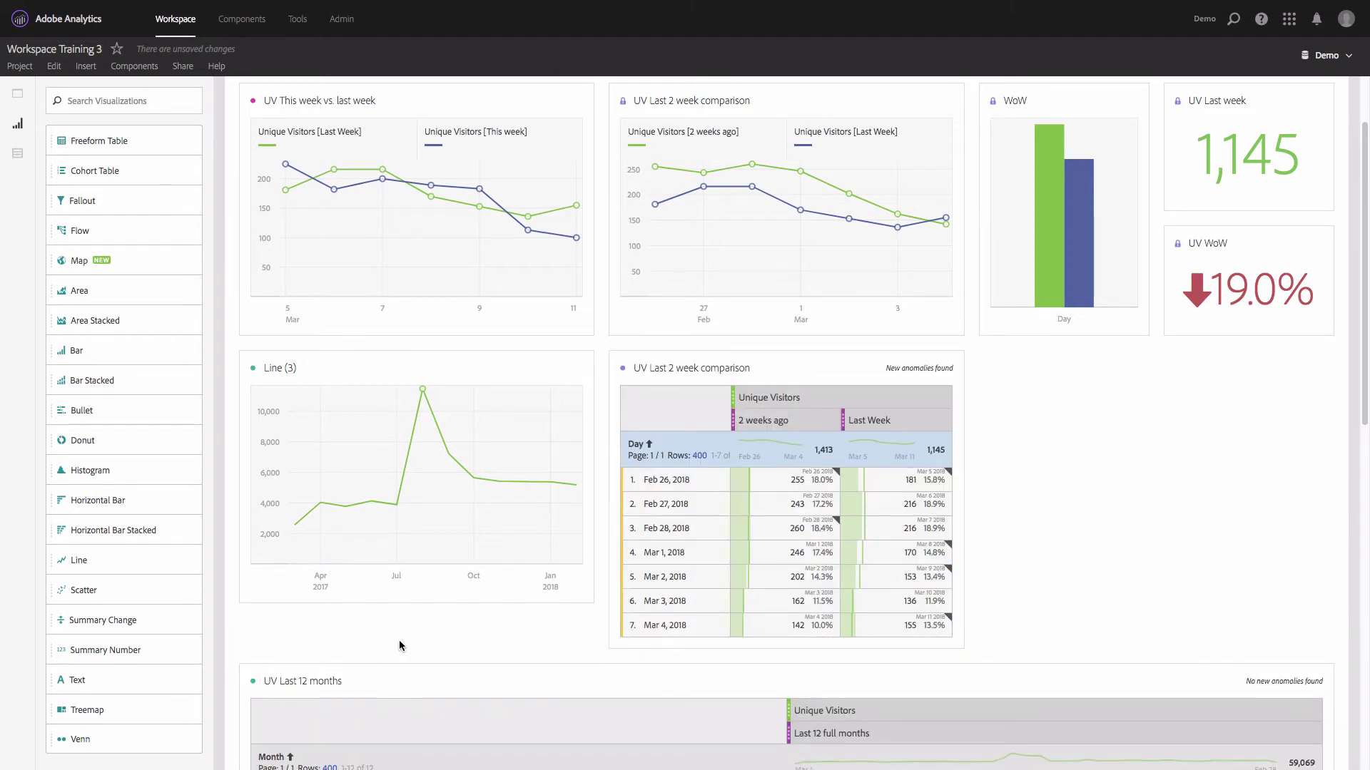
left_click(328, 679)
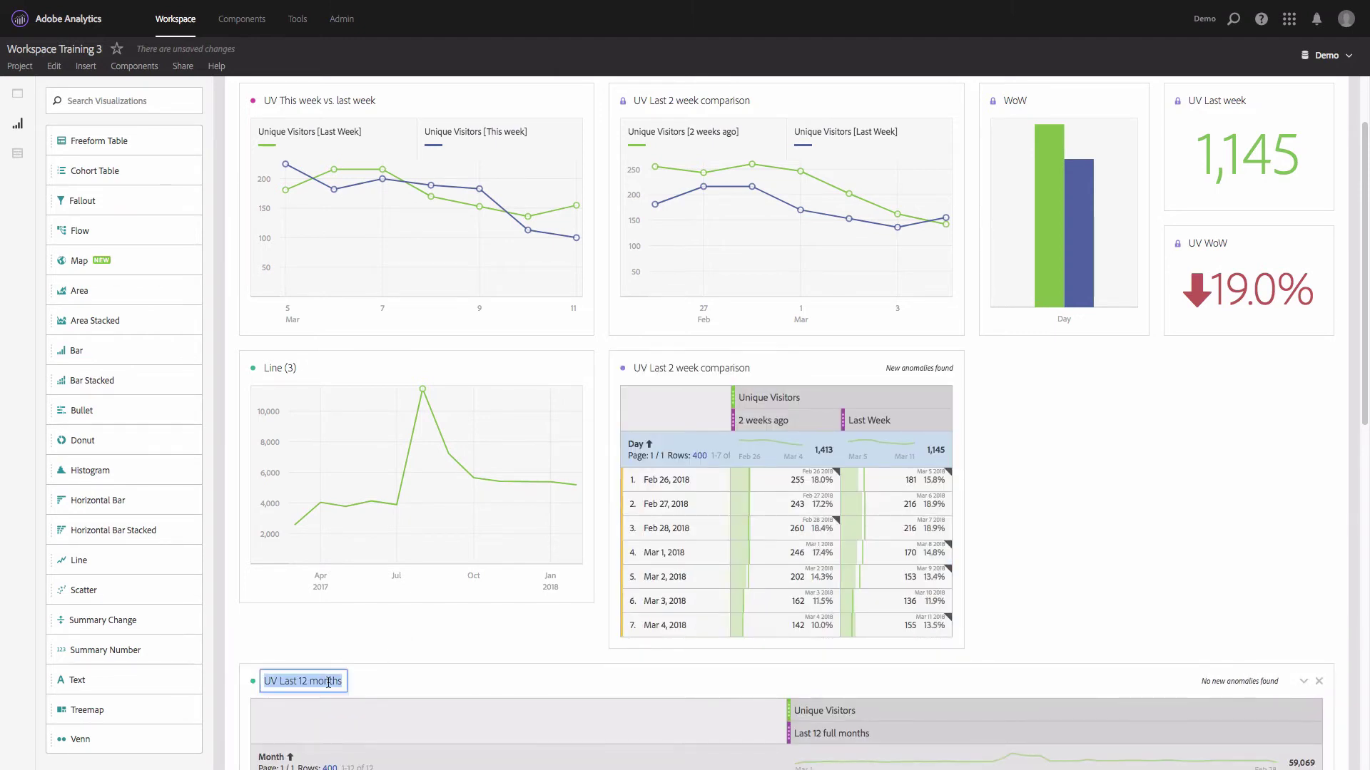
key("ctrl+c")
left_click(279, 368)
key("ctrl+v")
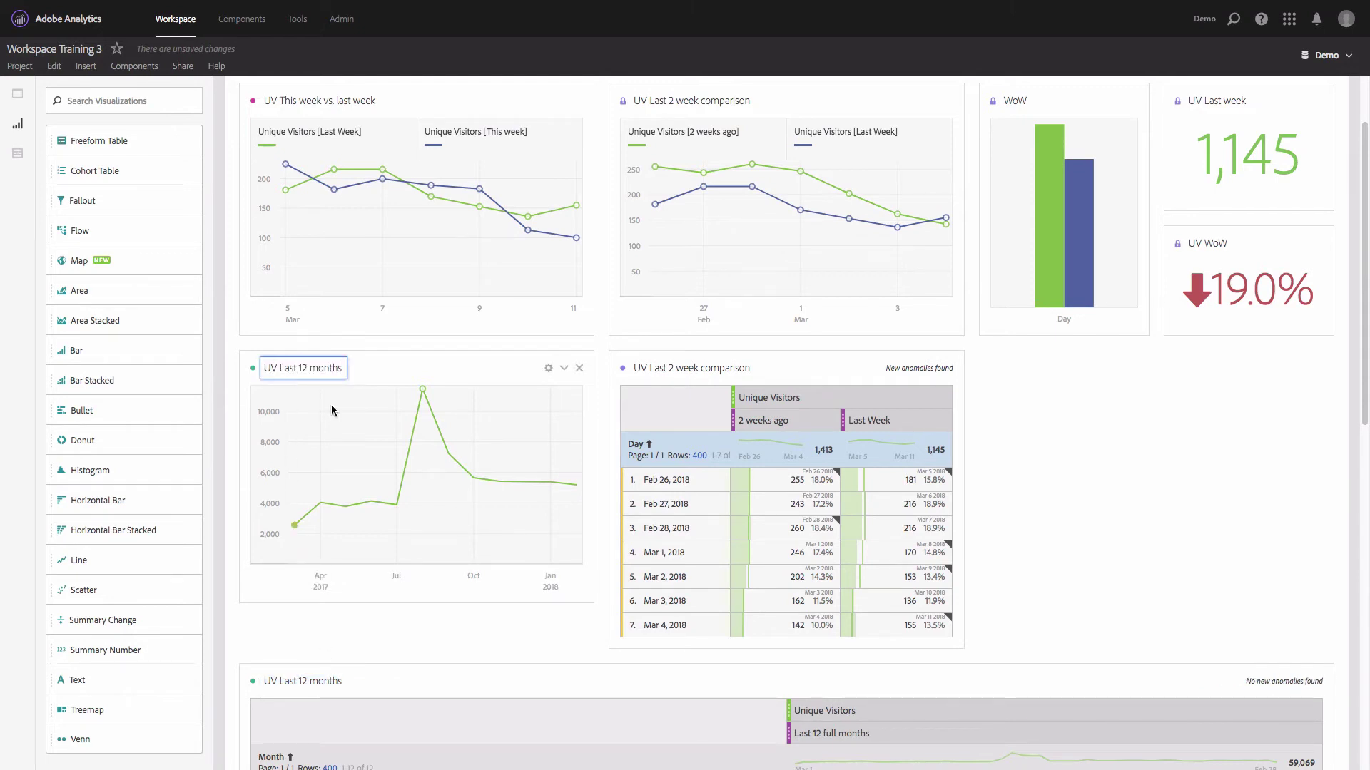
Step: Move the UV Last 2 week comparison table beneath the UV Last 12 months chart and save the project
left_click_drag(695, 351, 389, 621)
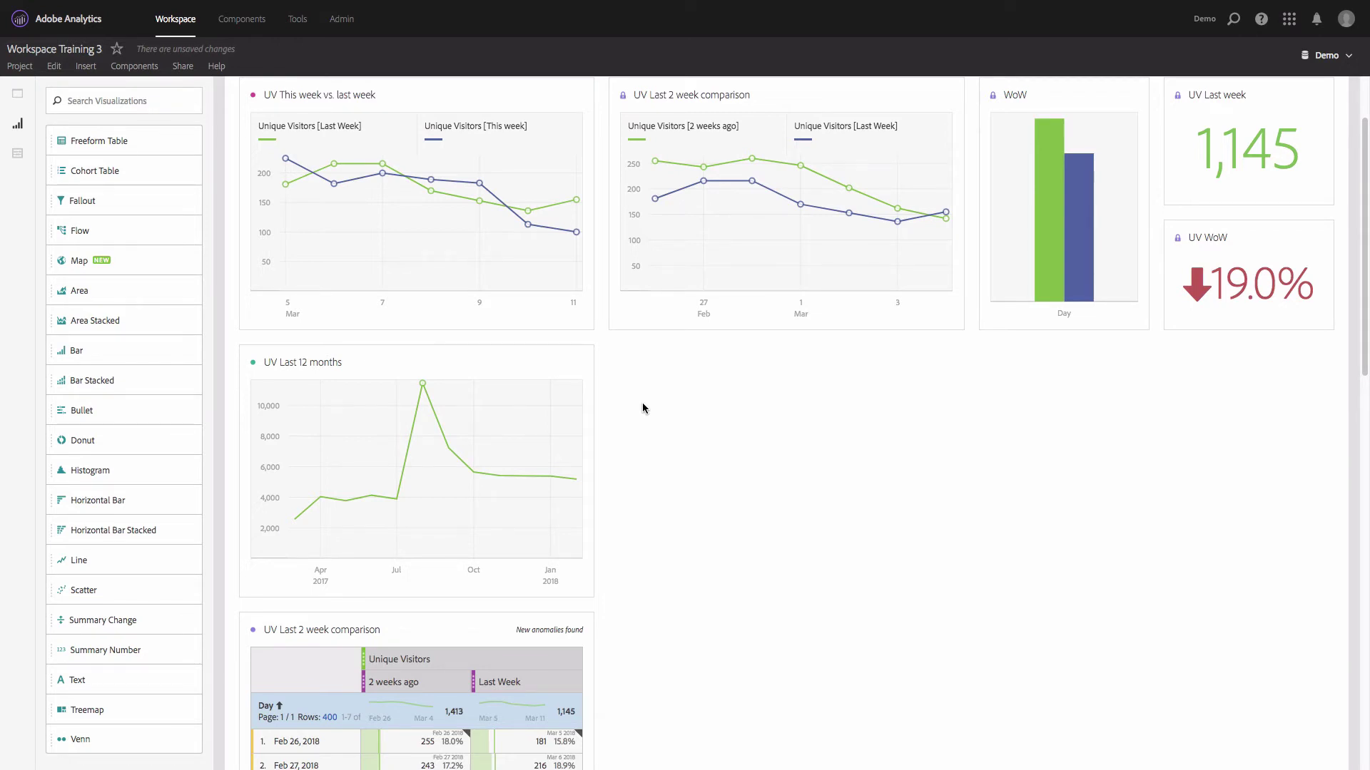
left_click(28, 66)
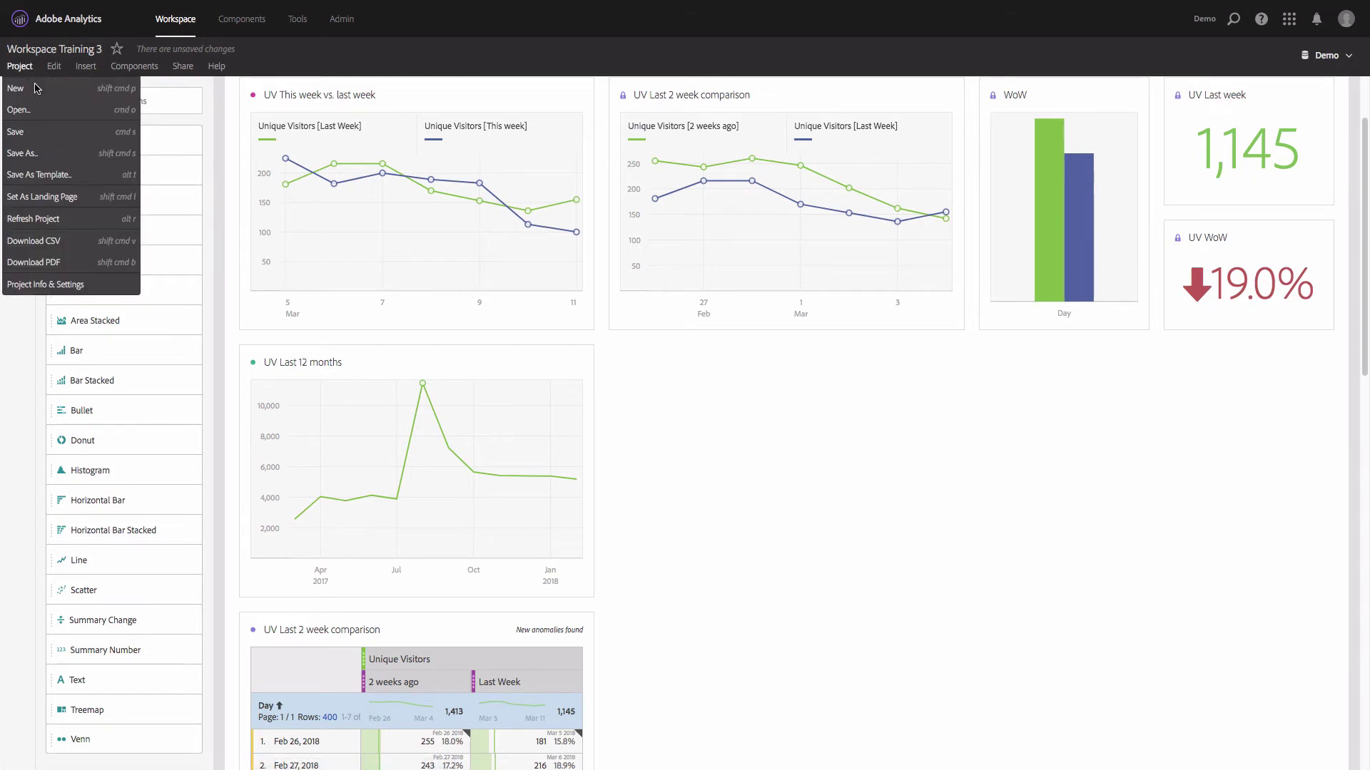
left_click(42, 133)
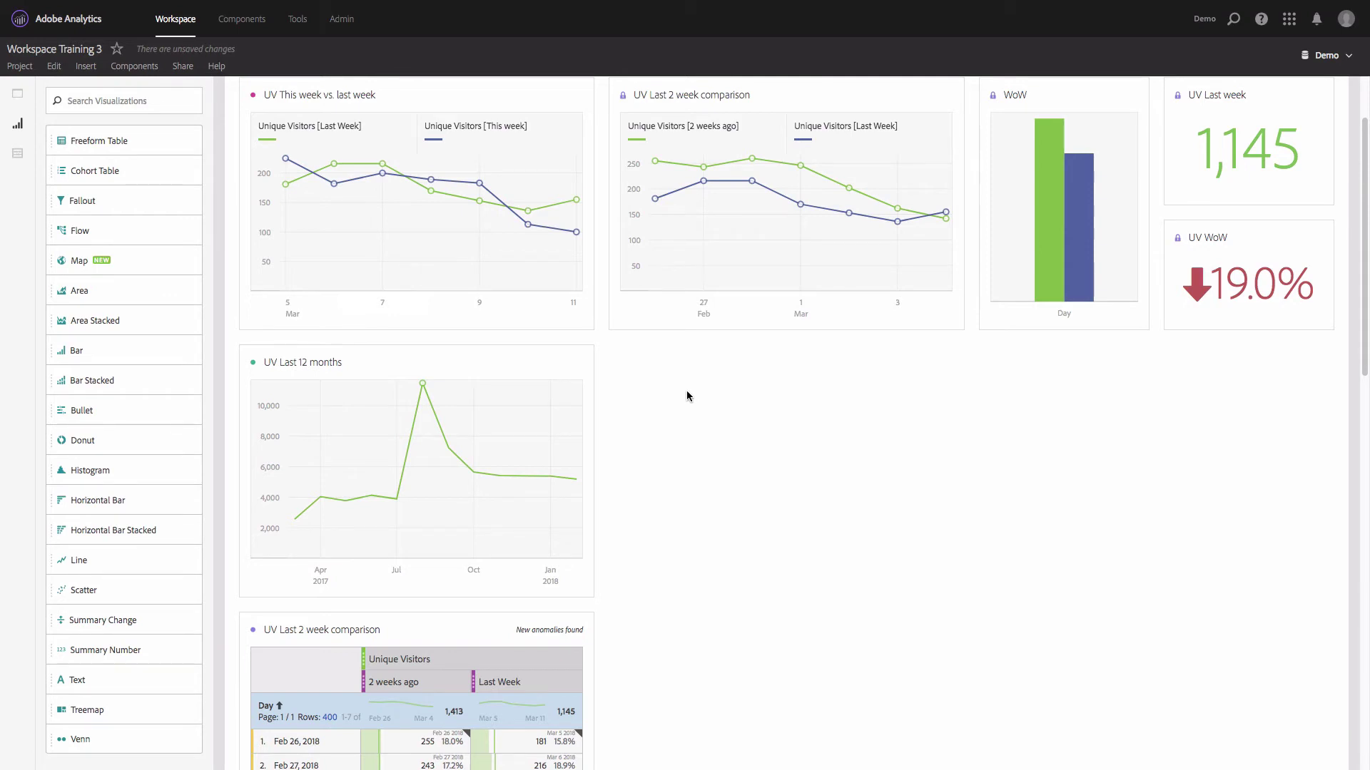
key("ctrl+s")
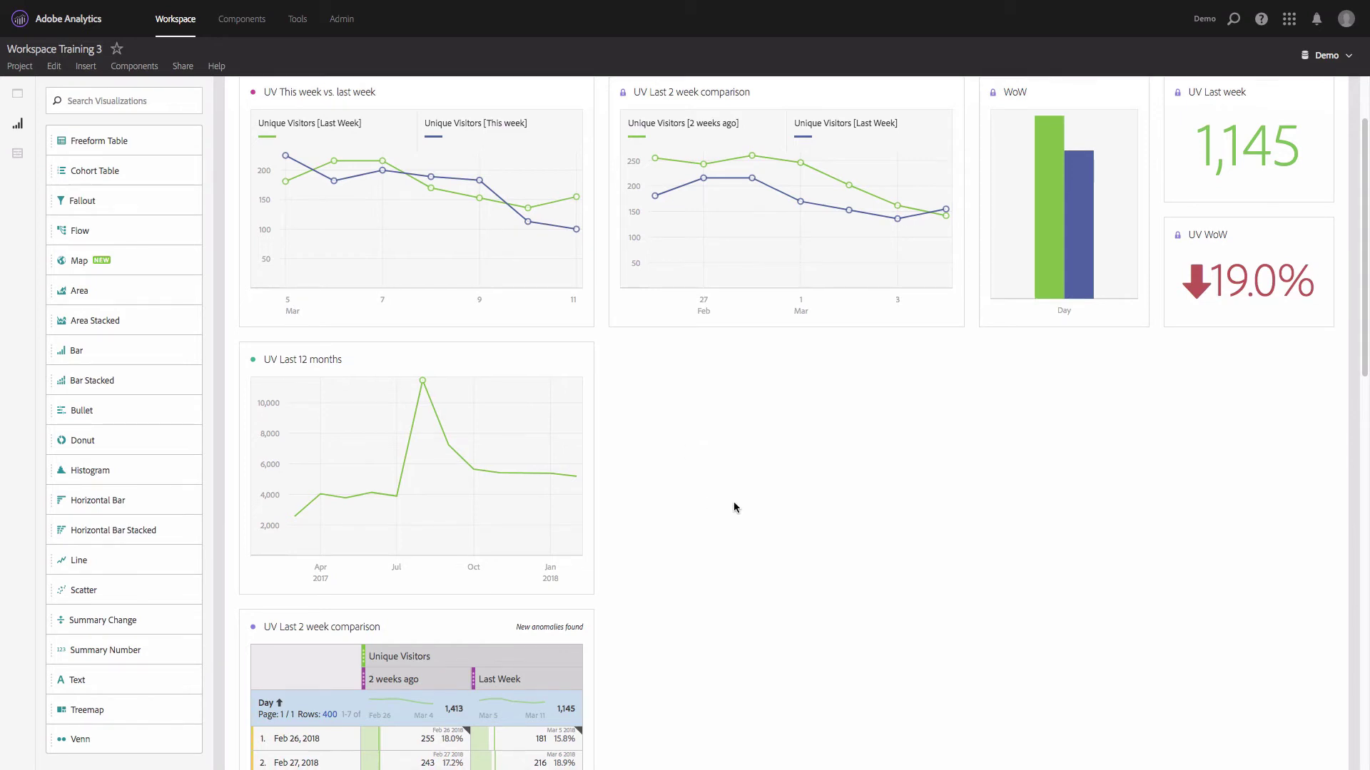
Step: Duplicate the UV Last 2 week comparison table and place the copy beside the UV Last 12 months chart
scroll(734, 503, "down", 1)
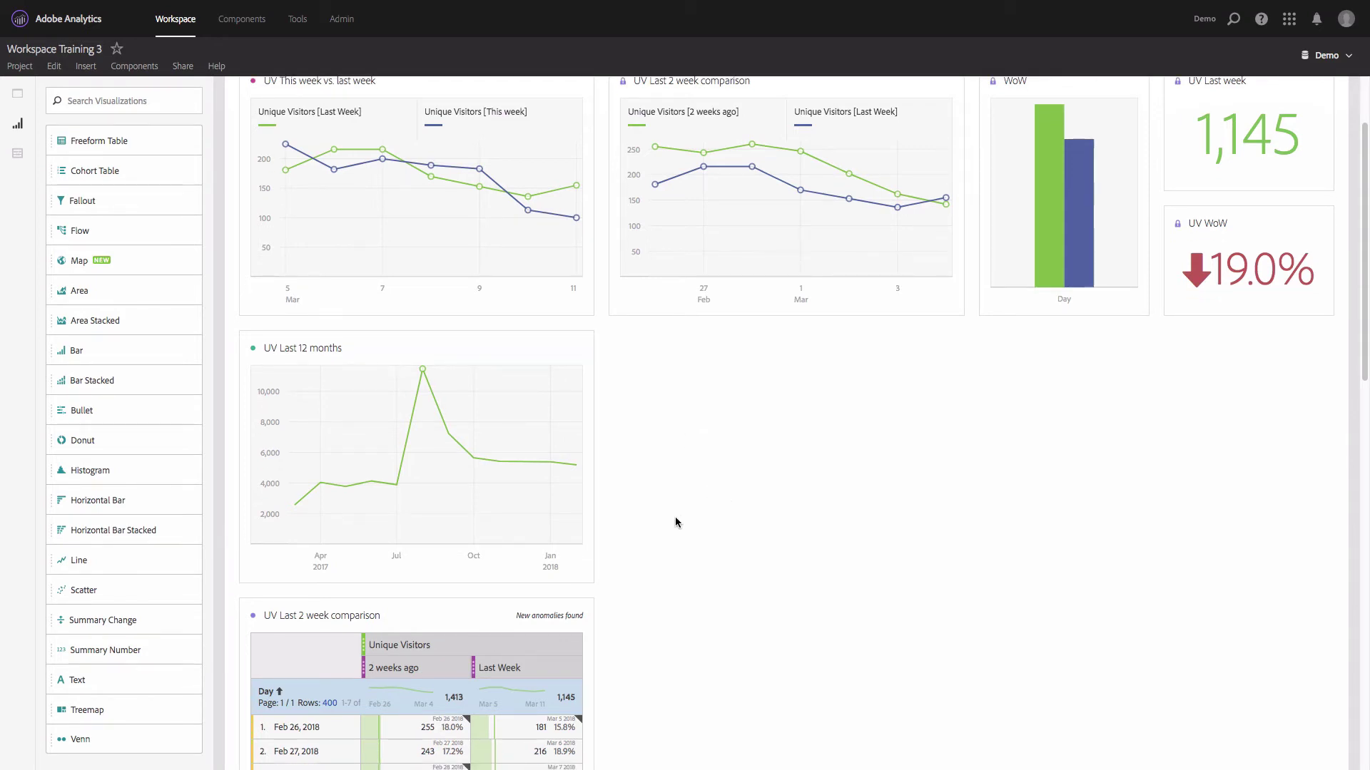
scroll(442, 592, "down", 3)
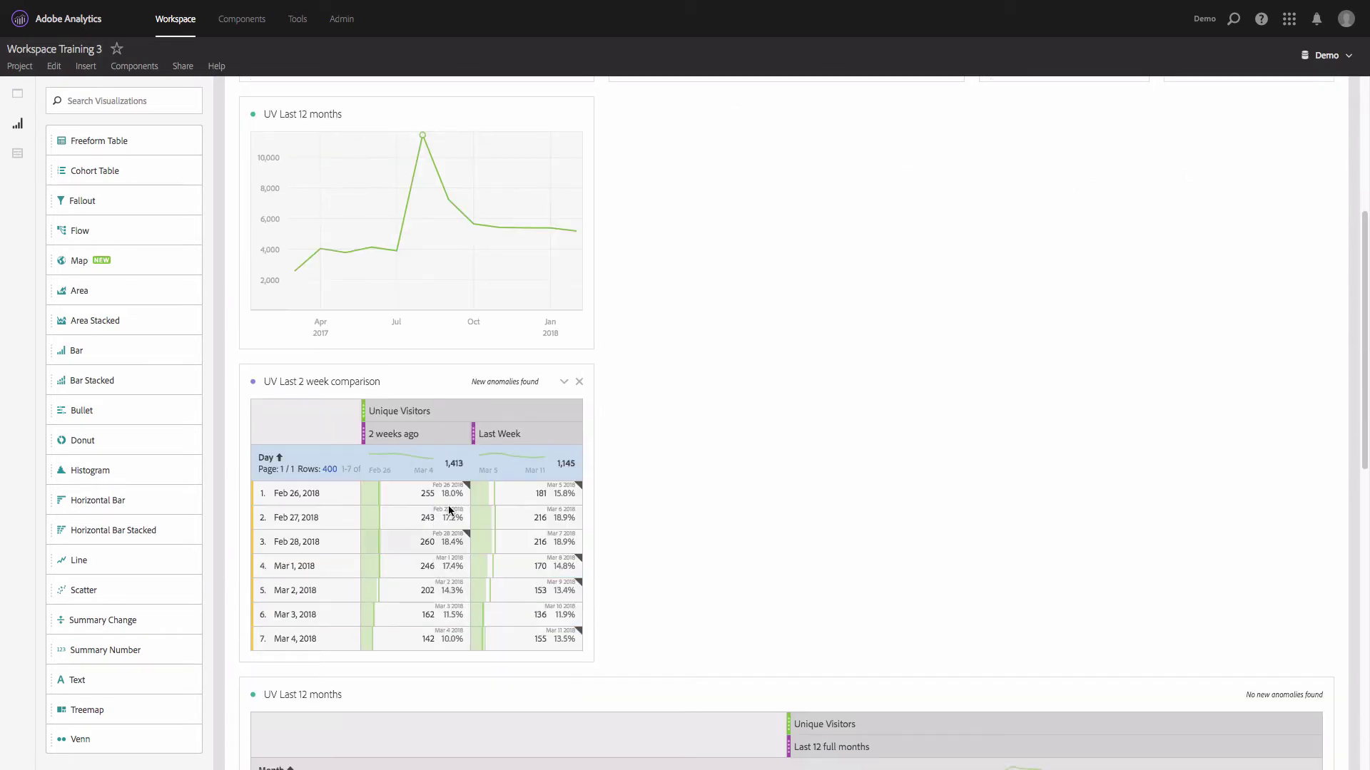
right_click(434, 371)
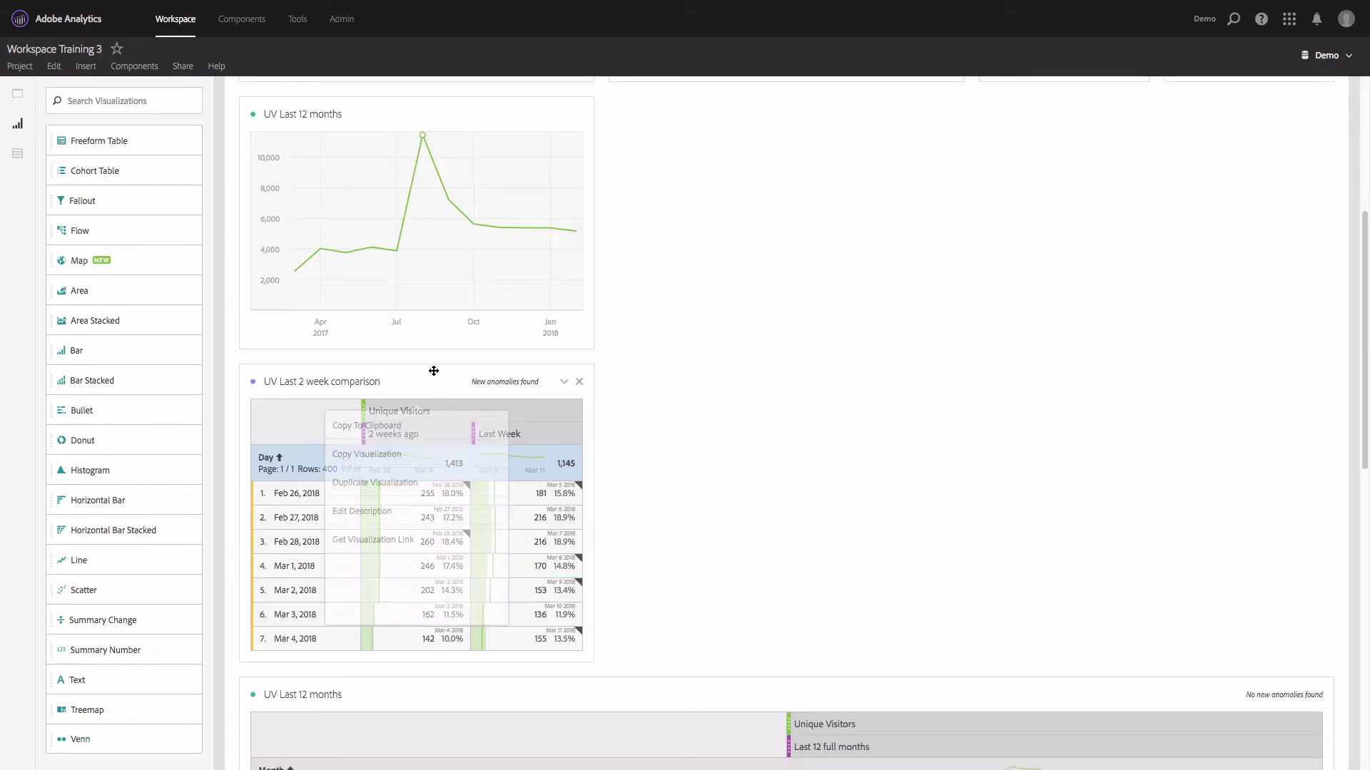
left_click(416, 487)
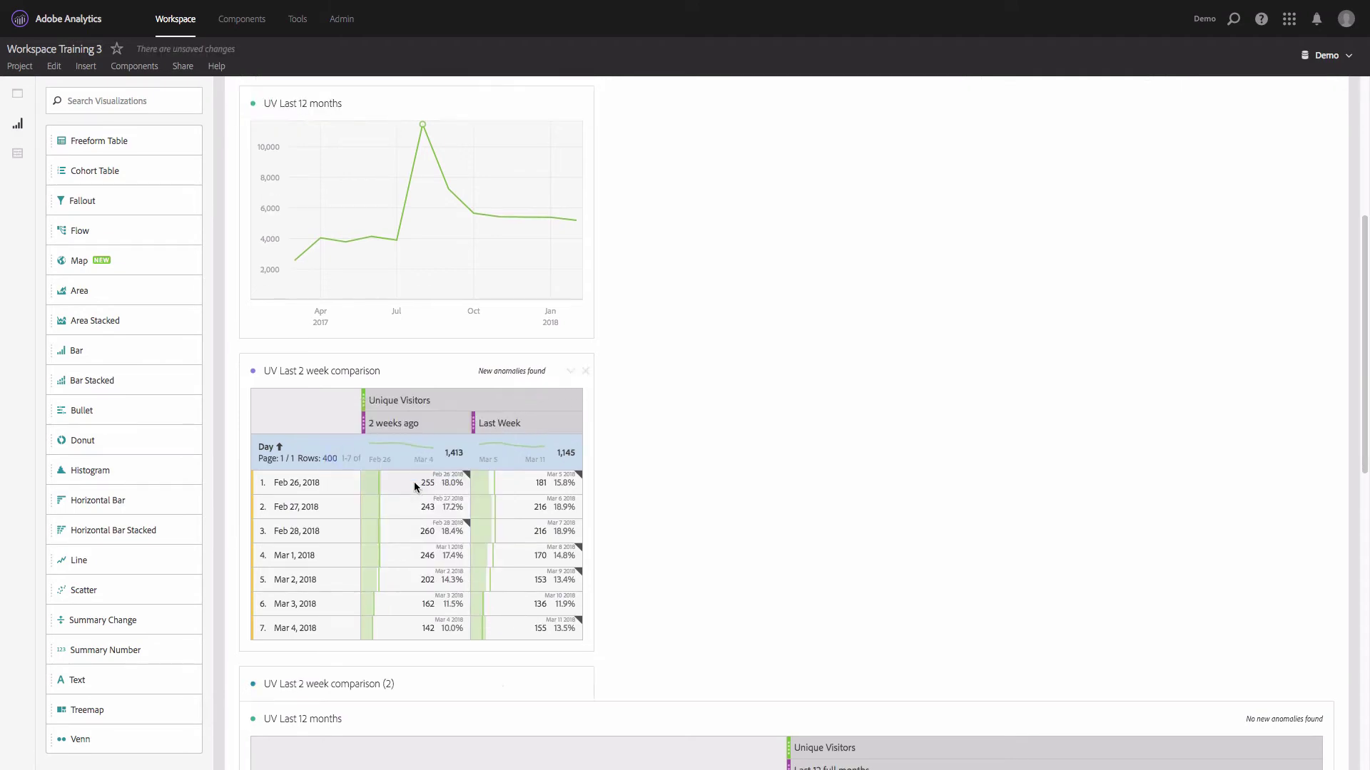
left_click_drag(457, 162, 822, 174)
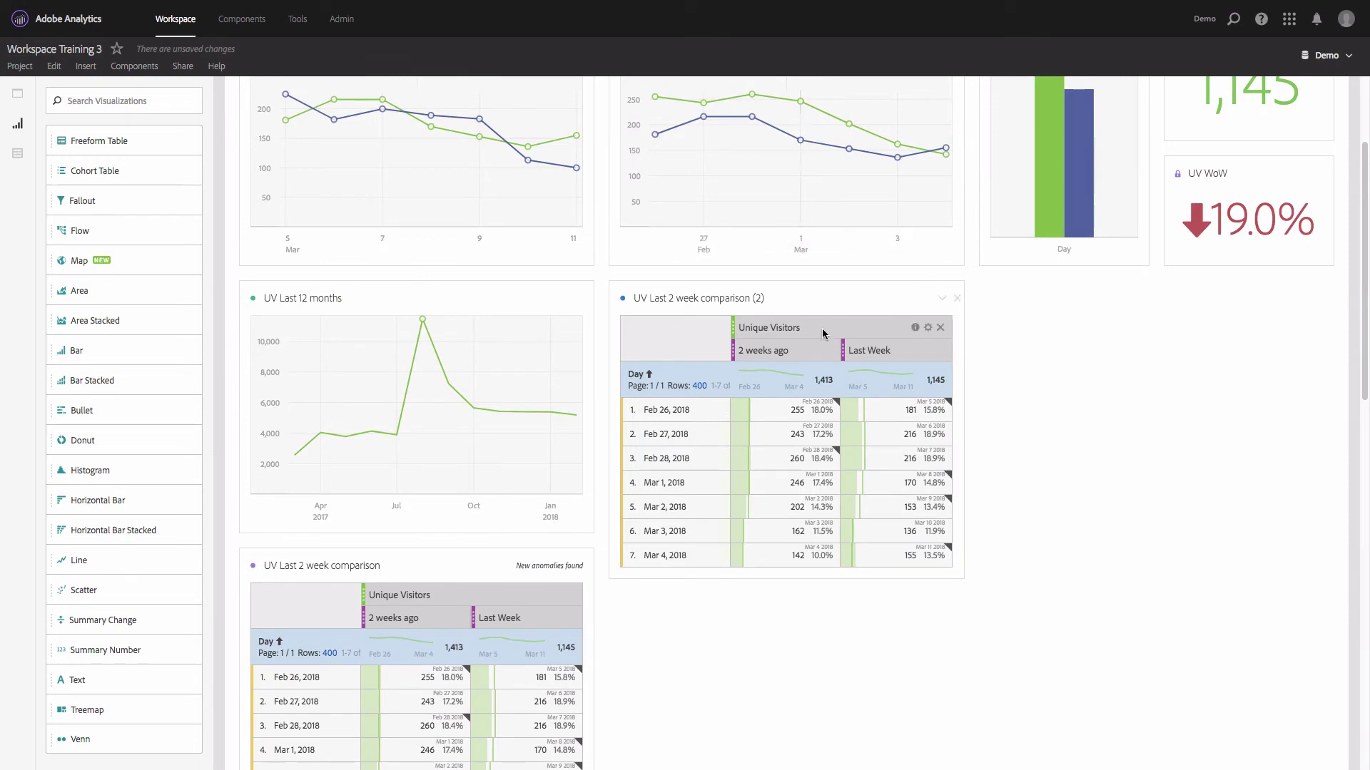
Step: Replace the duplicated table's 2 weeks ago and Last Week time ranges with Last month under Unique Visitors
left_click(940, 351)
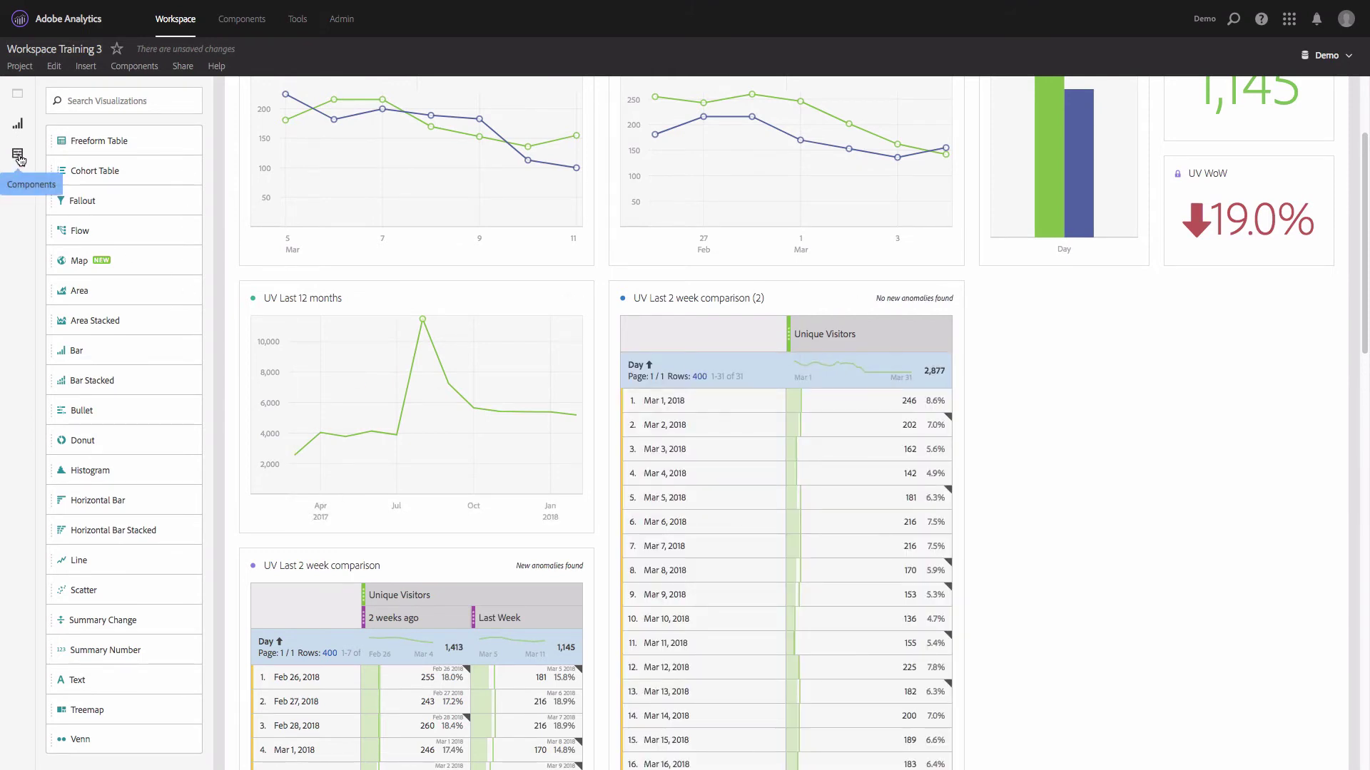
left_click(17, 154)
type("month")
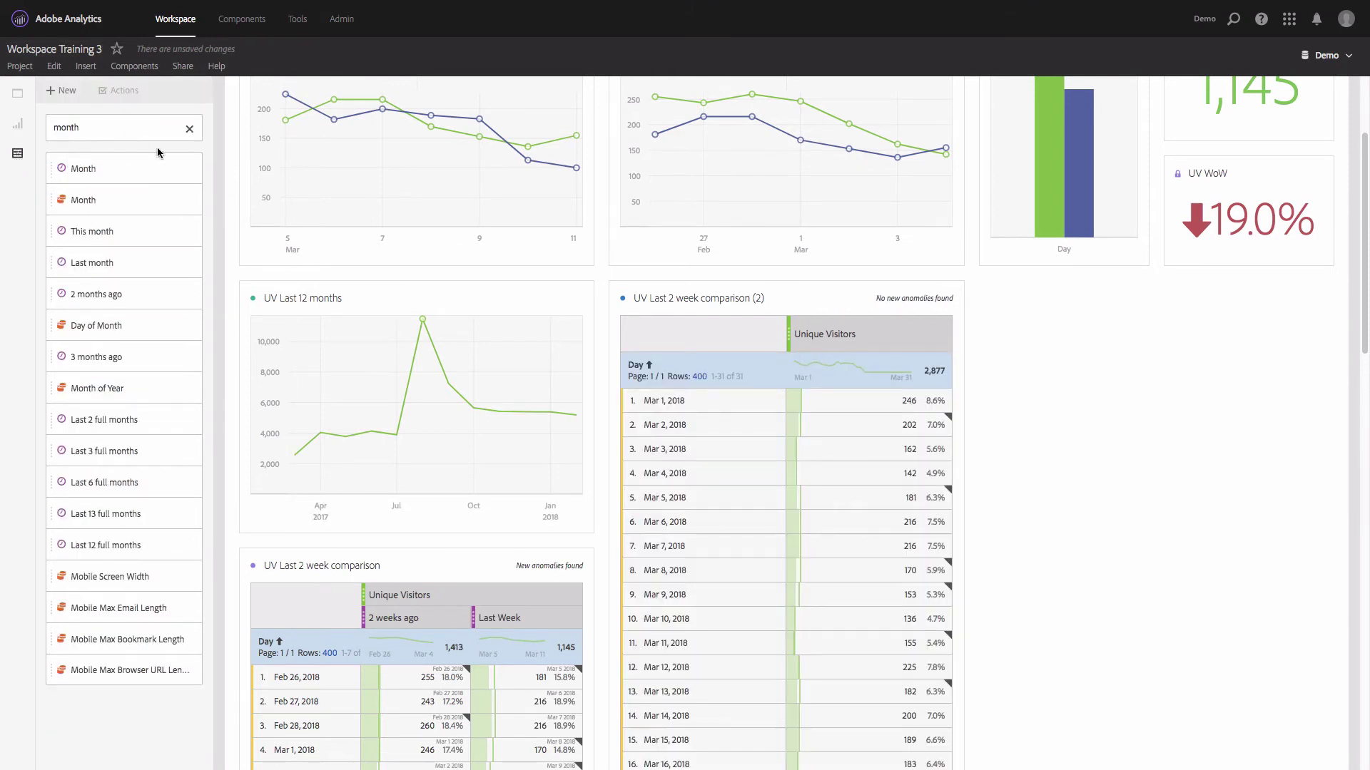
left_click(189, 129)
scroll(110, 485, "down", 2)
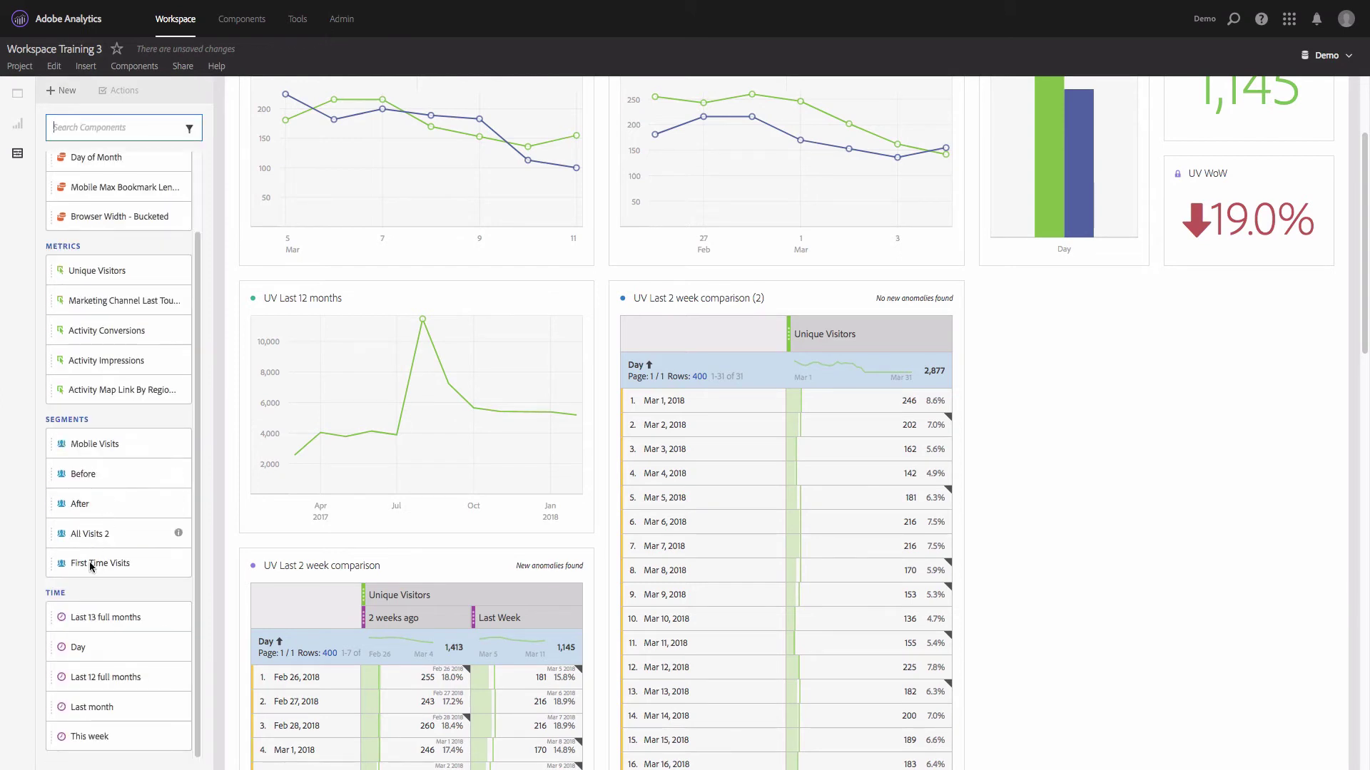
left_click(56, 594)
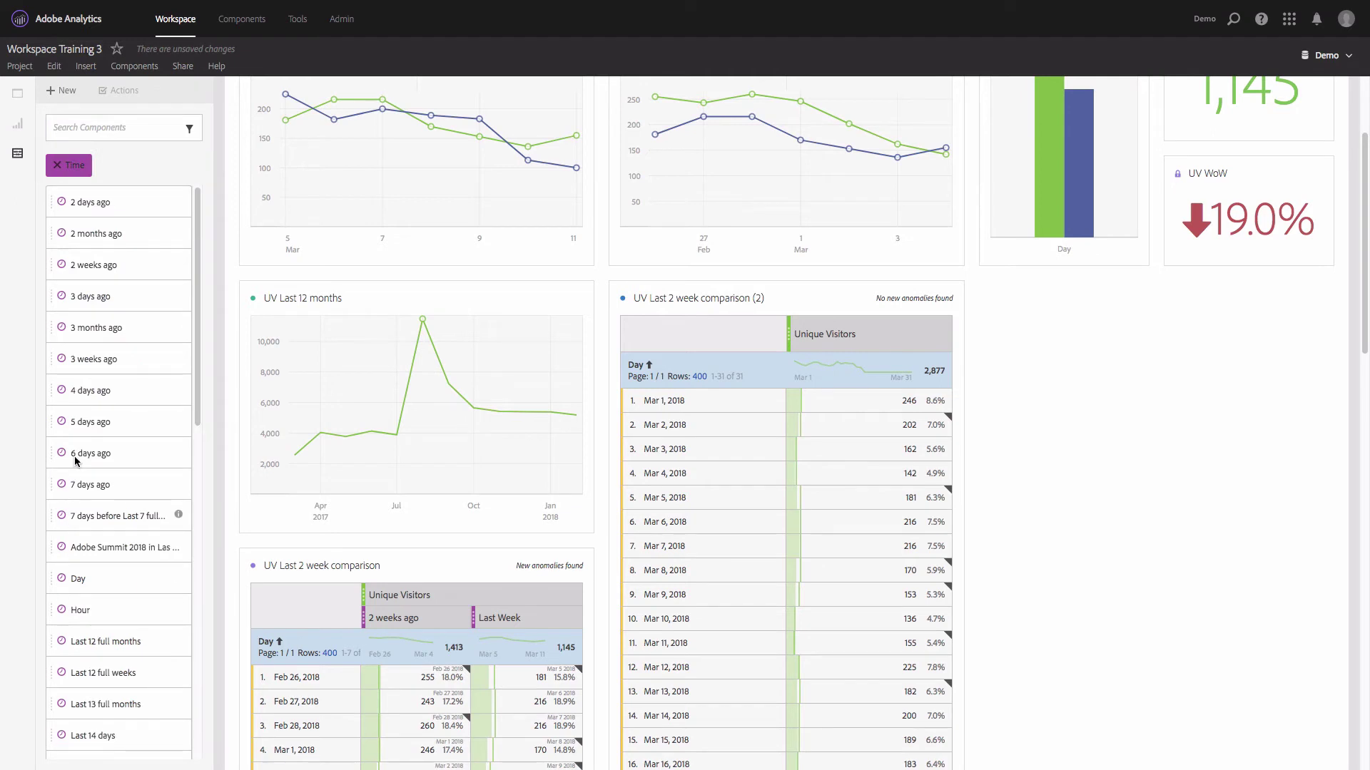
left_click(132, 130)
type("last")
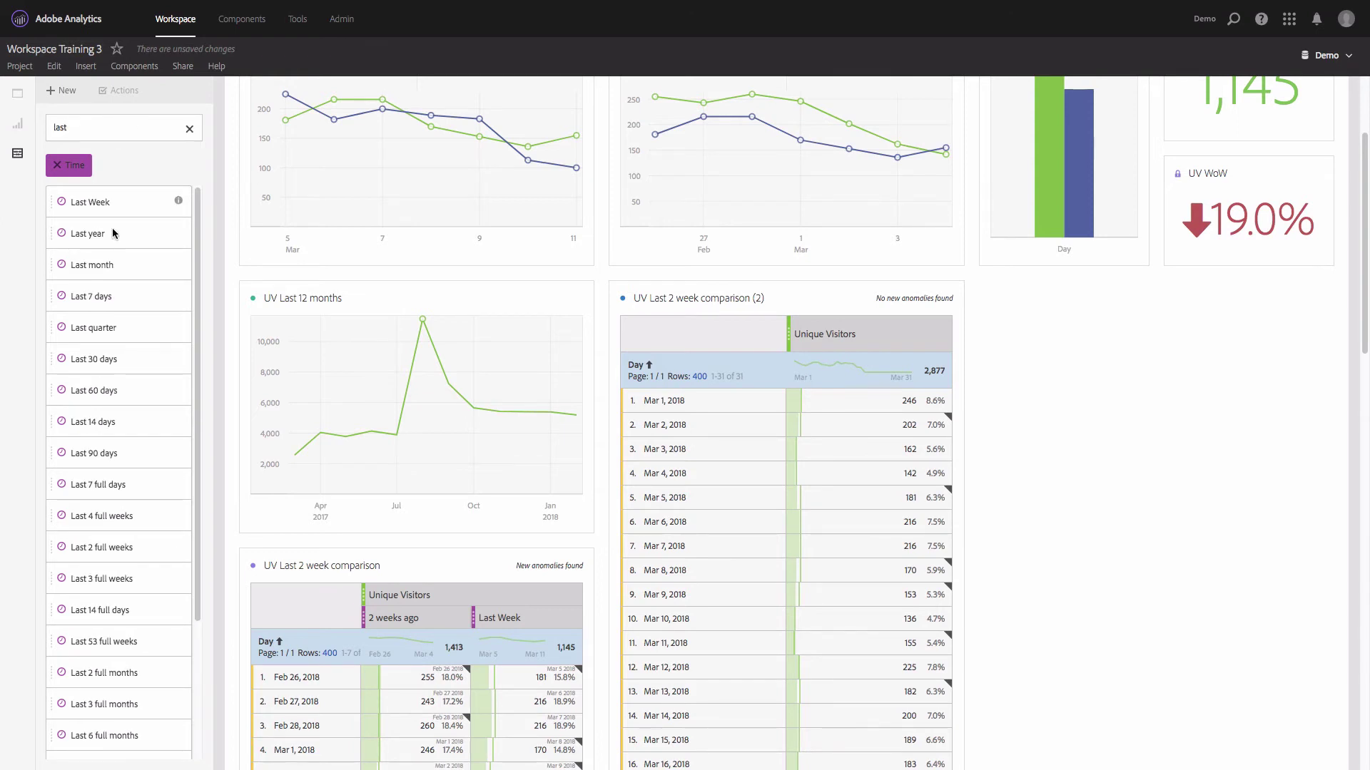
left_click_drag(160, 274, 891, 349)
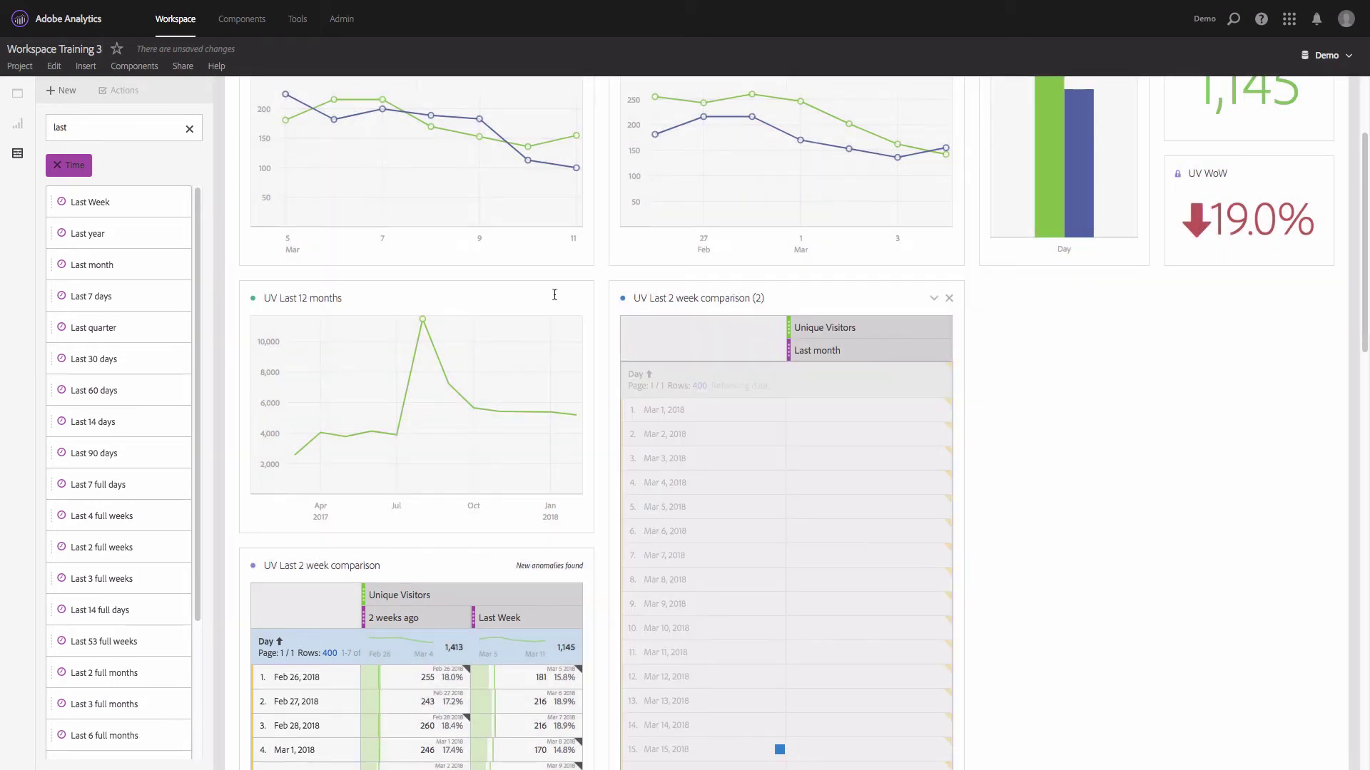
Step: Add the 2 months ago time range in front of Last month under Unique Visitors in the duplicated table
type("2 mot")
type("th")
left_click_drag(96, 206, 797, 356)
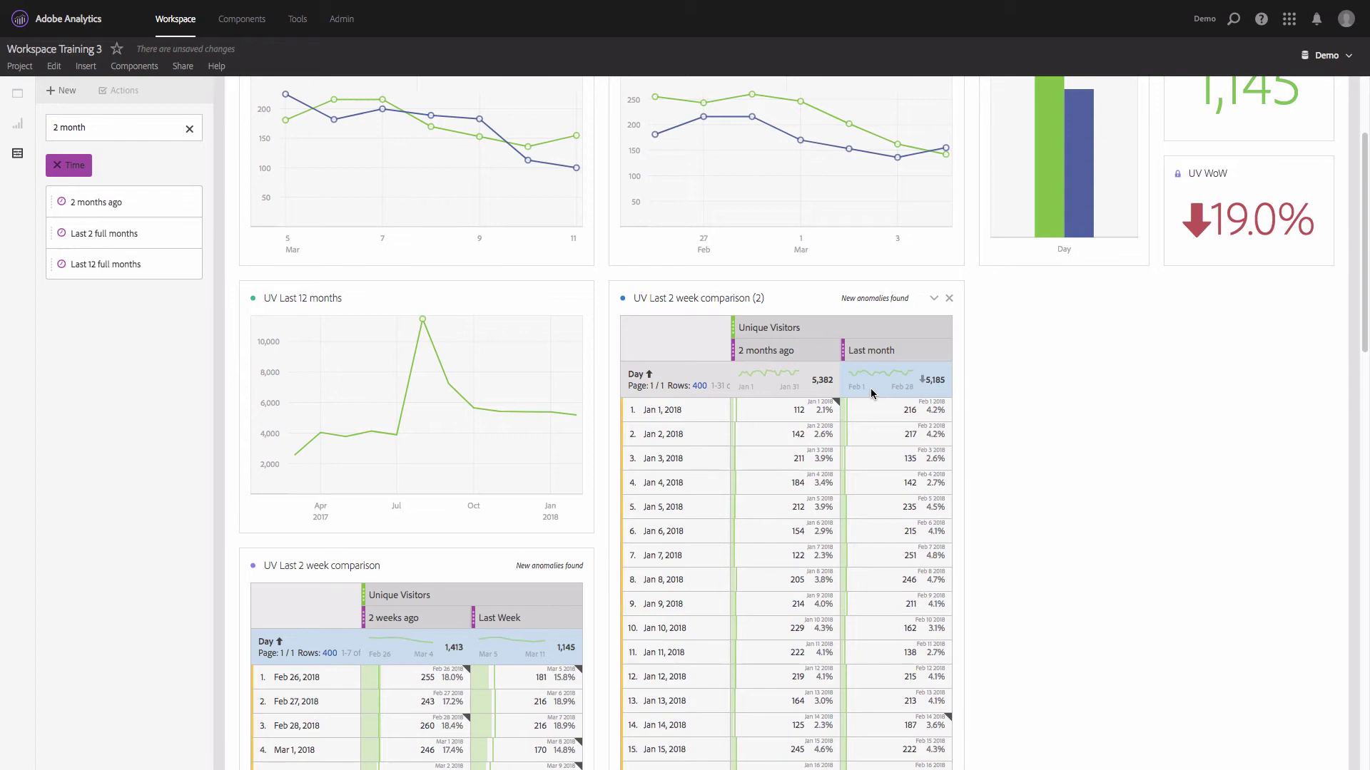
Step: Start a custom date range comparison for the Last month column and show its rolling date details
mouse_move(871, 355)
right_click(872, 350)
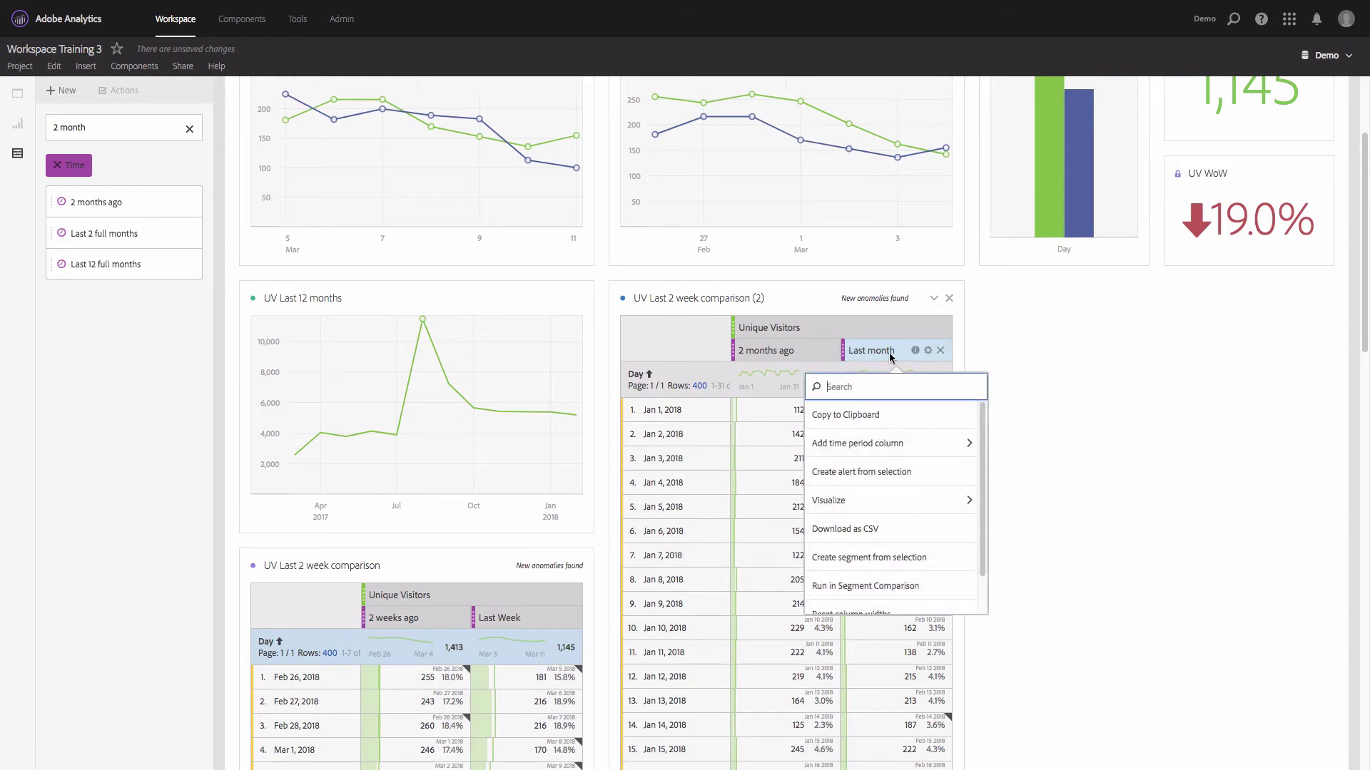
left_click(897, 456)
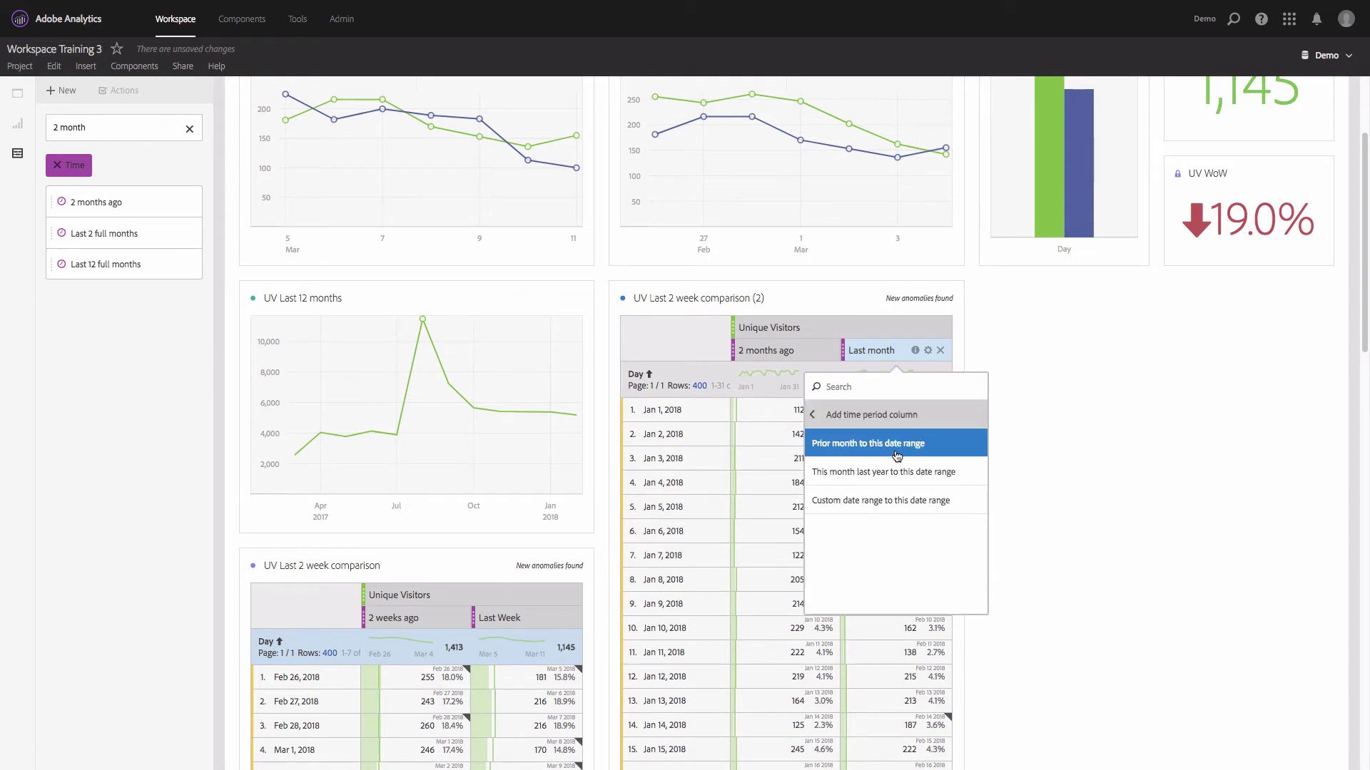
left_click(906, 514)
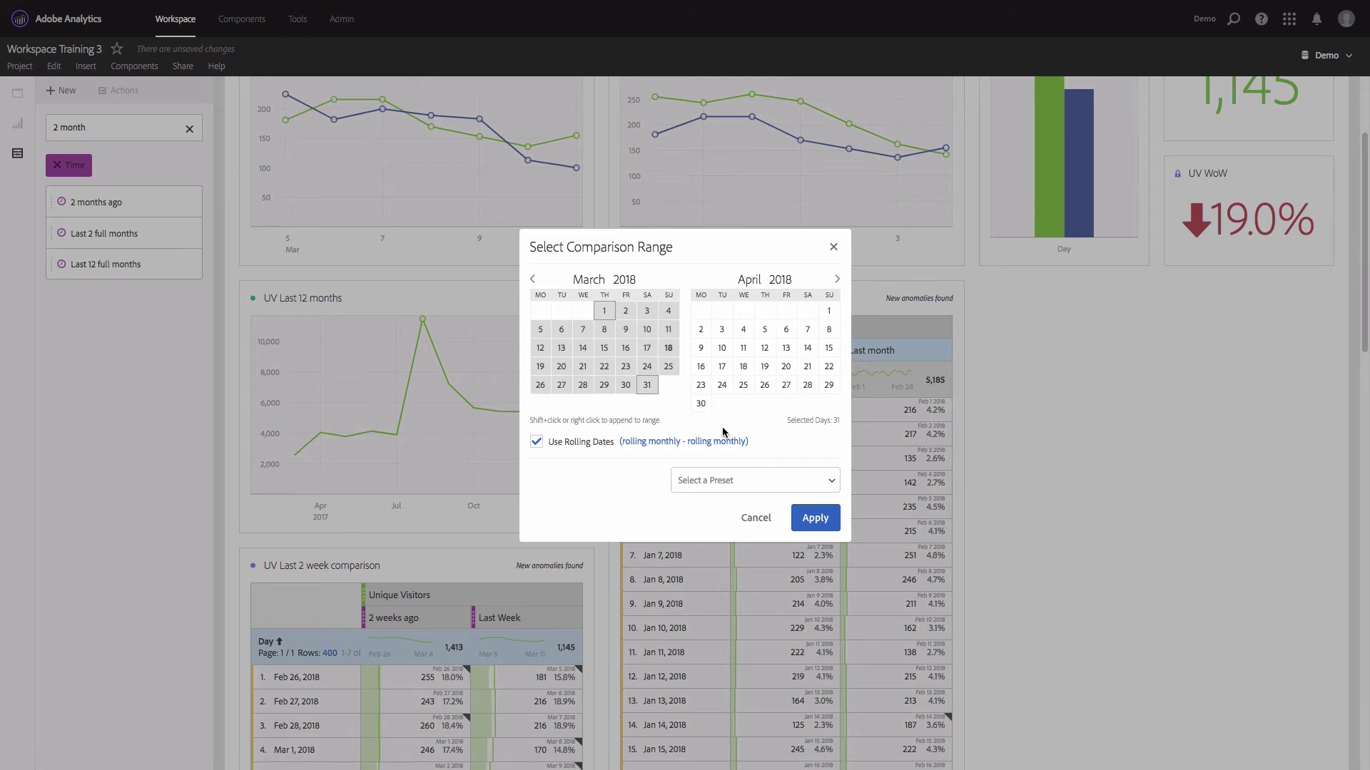
left_click(667, 443)
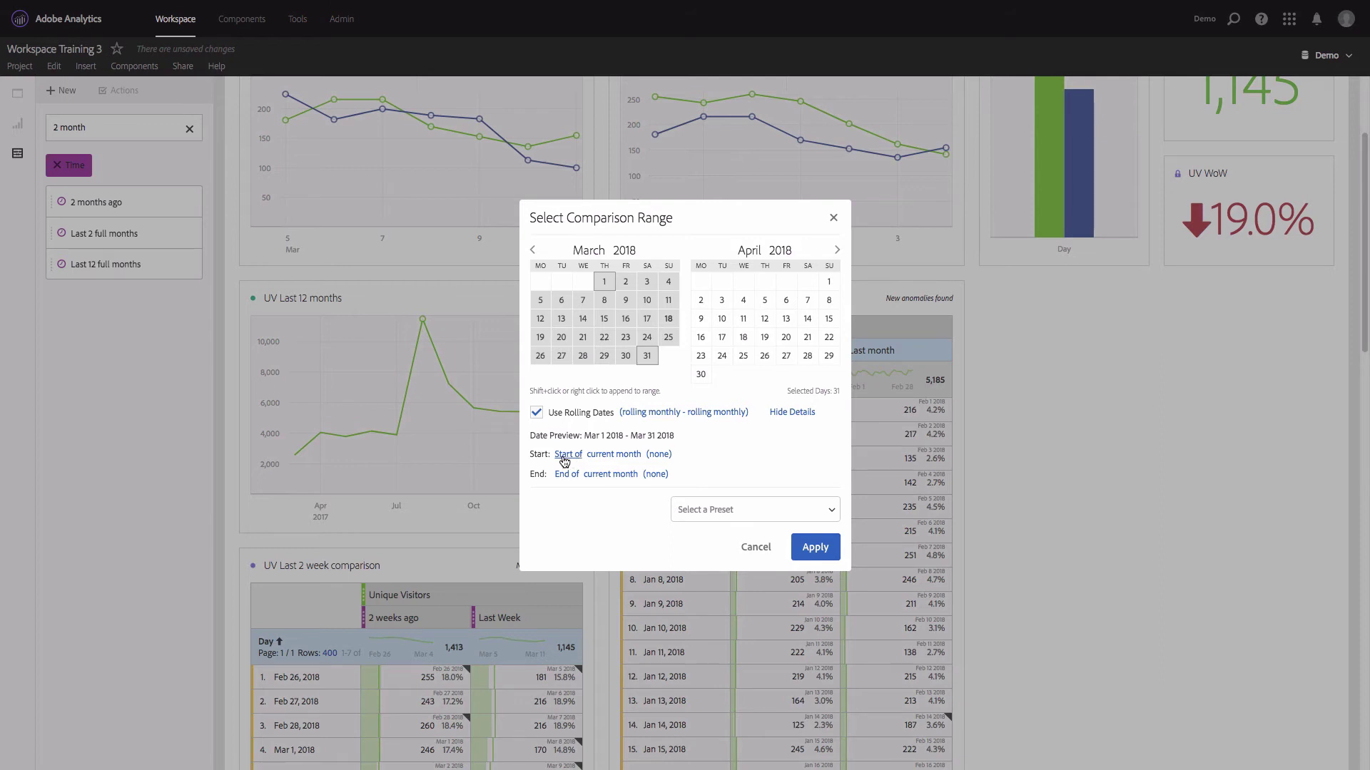
Step: Set the comparison range's rolling start to the start of the current month minus 13 months
left_click(629, 456)
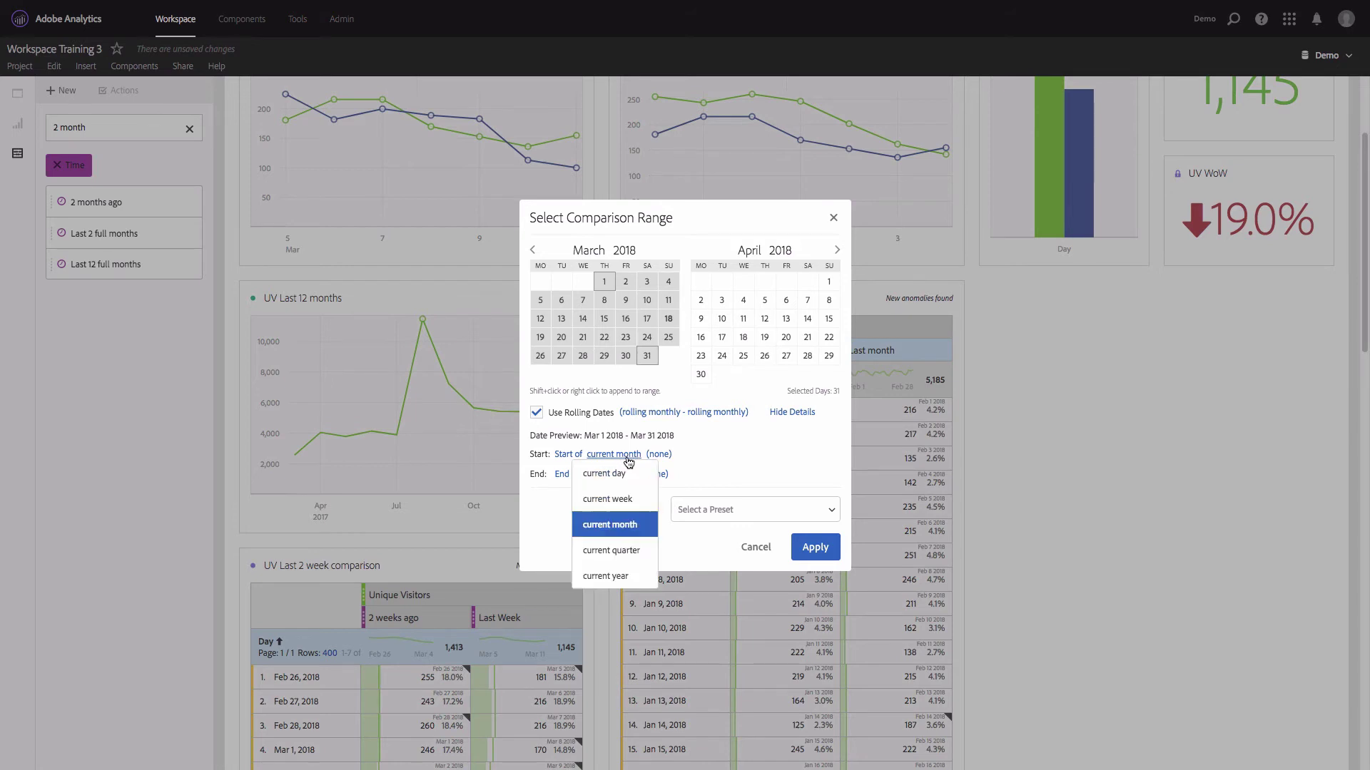
left_click(641, 528)
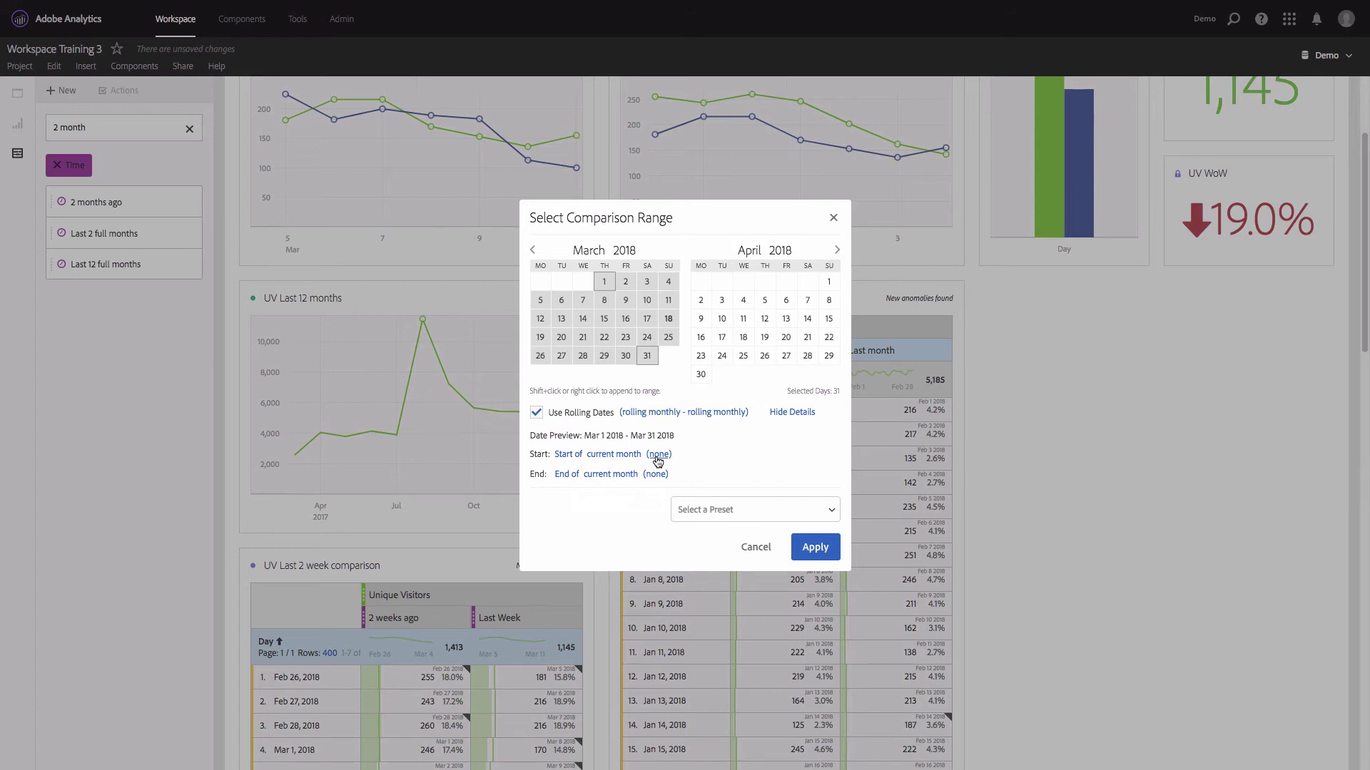
left_click(657, 460)
left_click(668, 526)
left_click(675, 456)
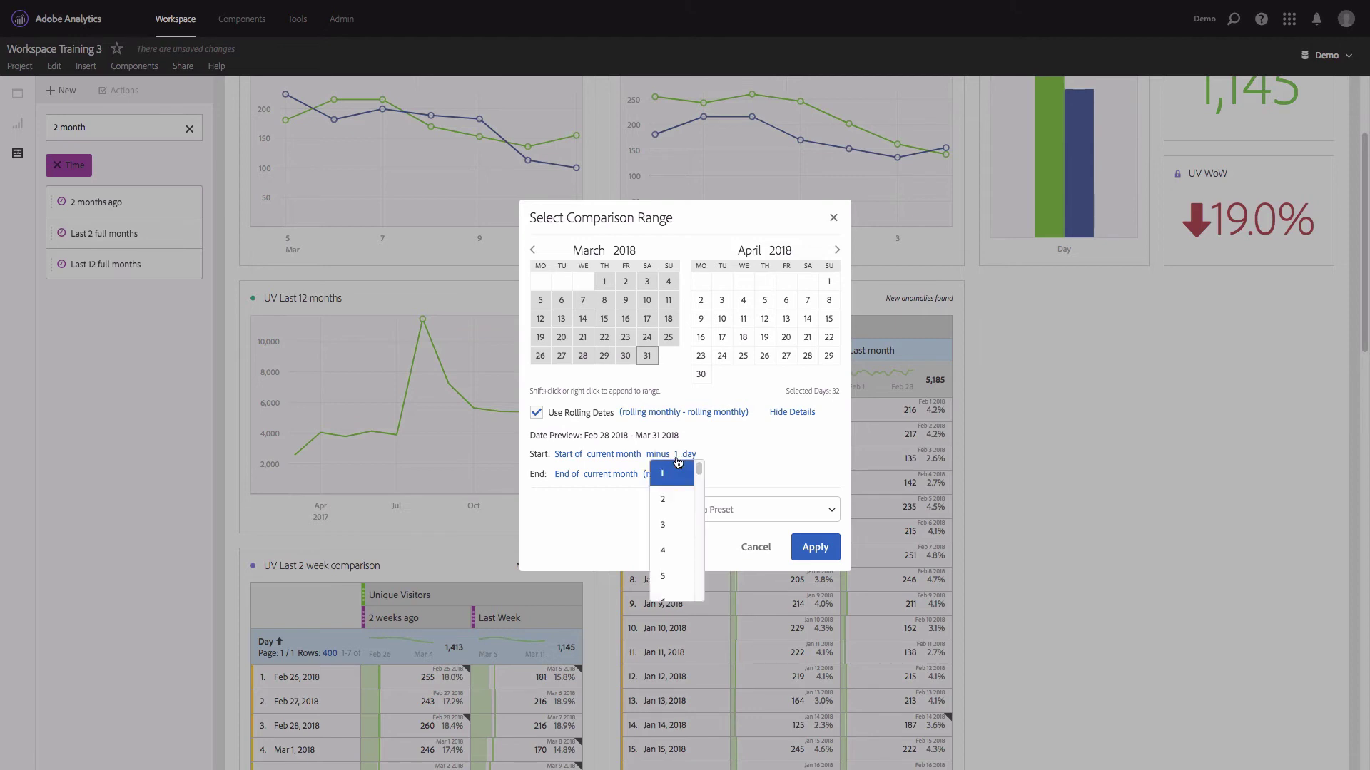
scroll(689, 535, "down", 3)
scroll(689, 567, "down", 2)
left_click(684, 588)
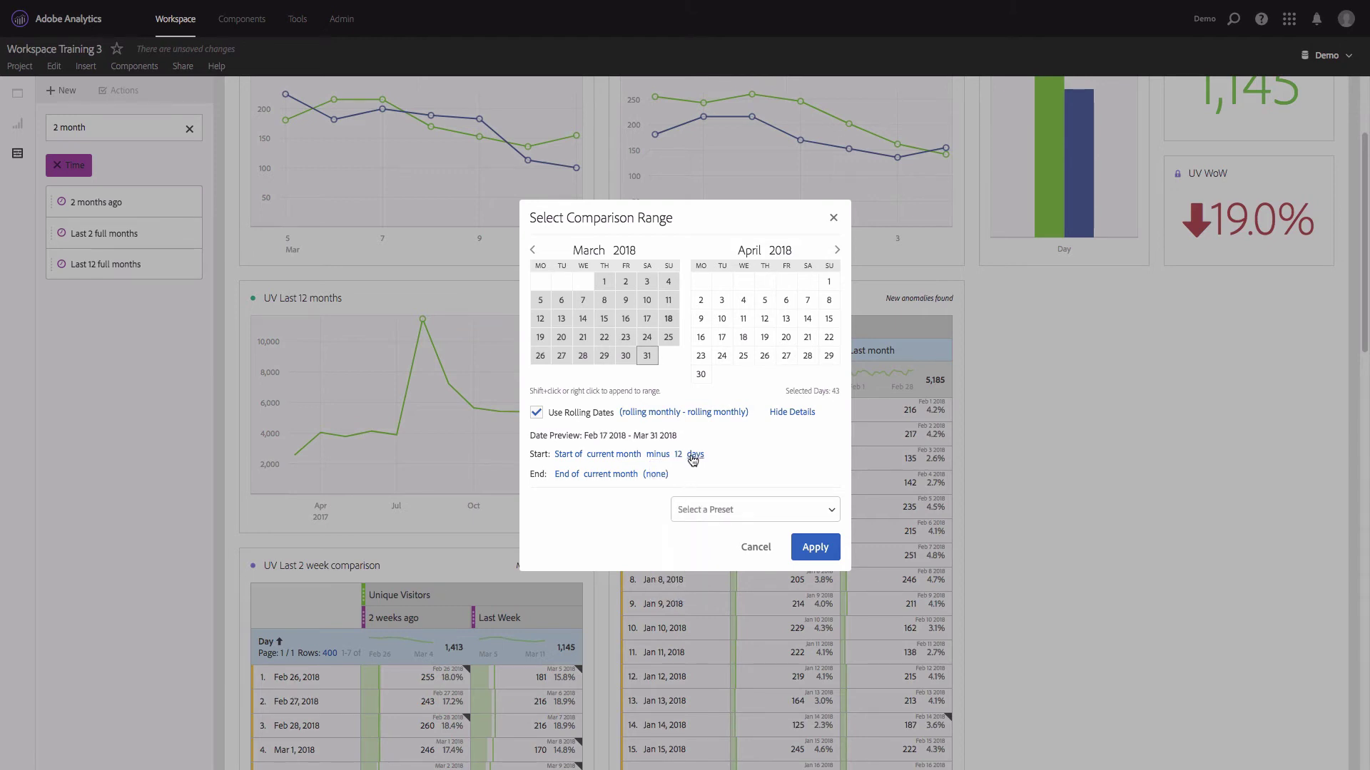
left_click(694, 457)
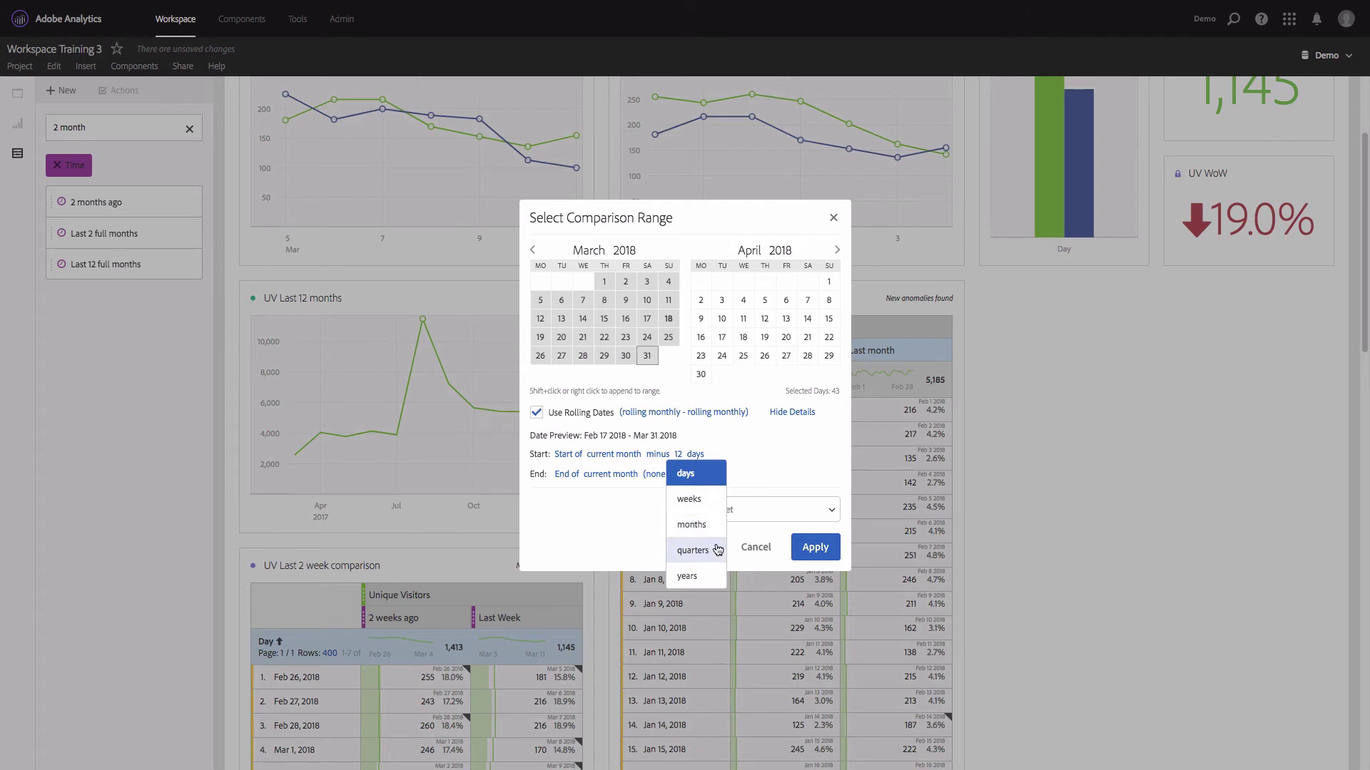
left_click(706, 525)
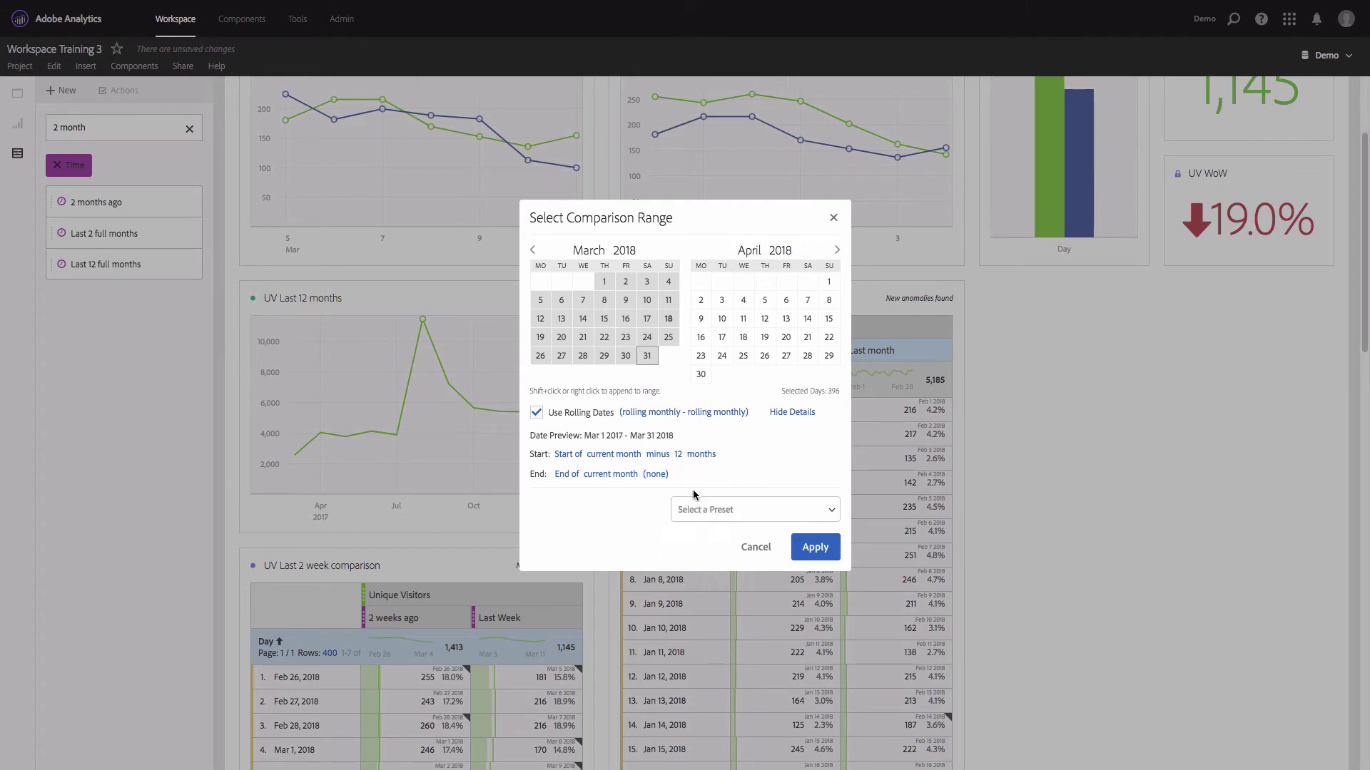
left_click(678, 455)
left_click(677, 560)
Step: Set the rolling end to the current month minus 13 months, apply the range, and nest the new date range under Unique Visitors
left_click(654, 475)
left_click(652, 545)
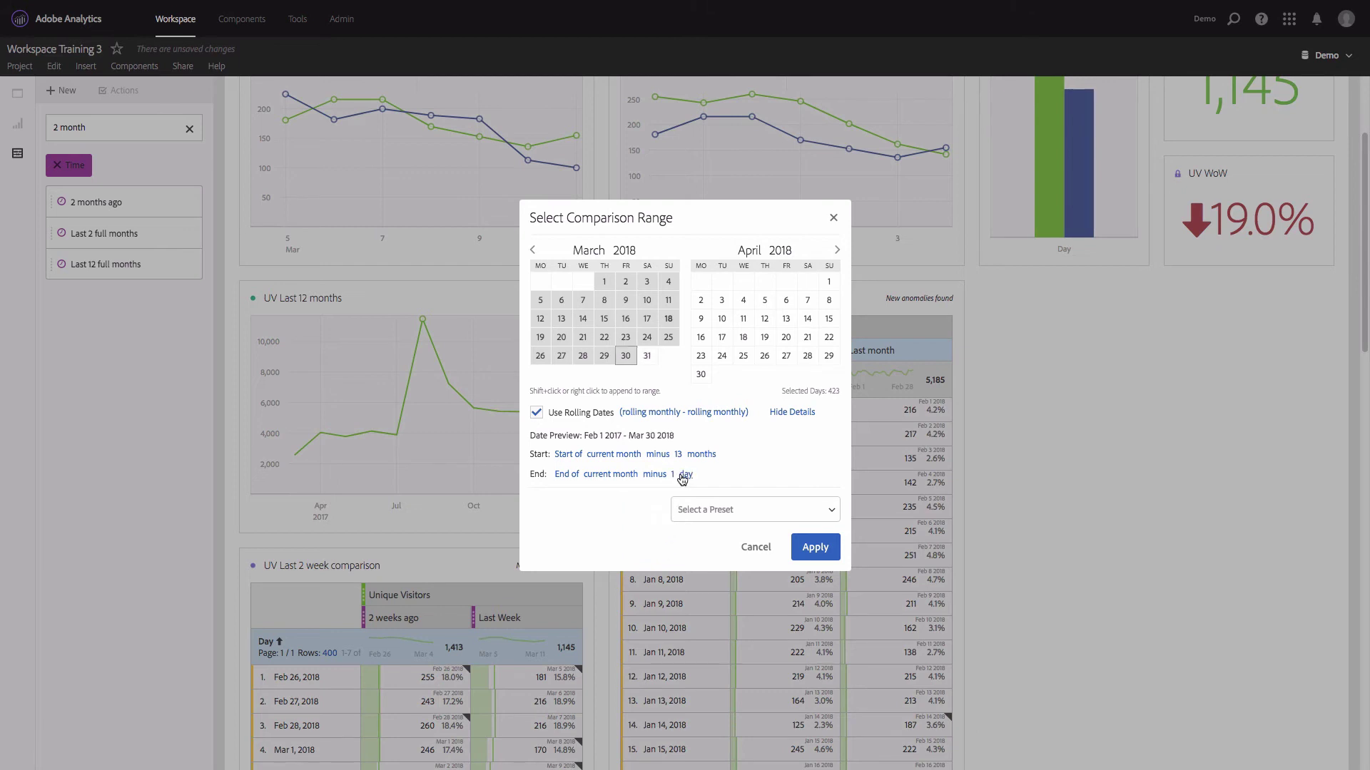
left_click(672, 474)
scroll(675, 553, "down", 5)
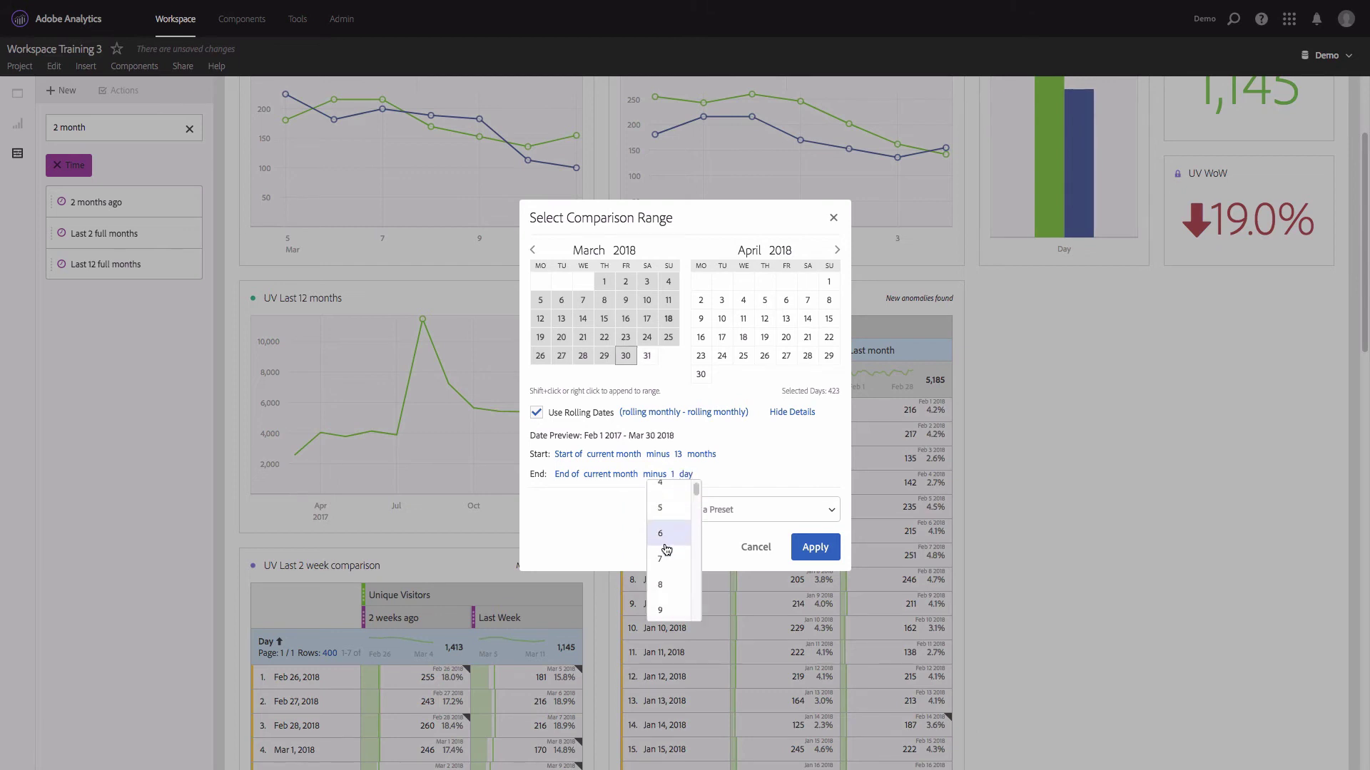
left_click(677, 613)
left_click(687, 475)
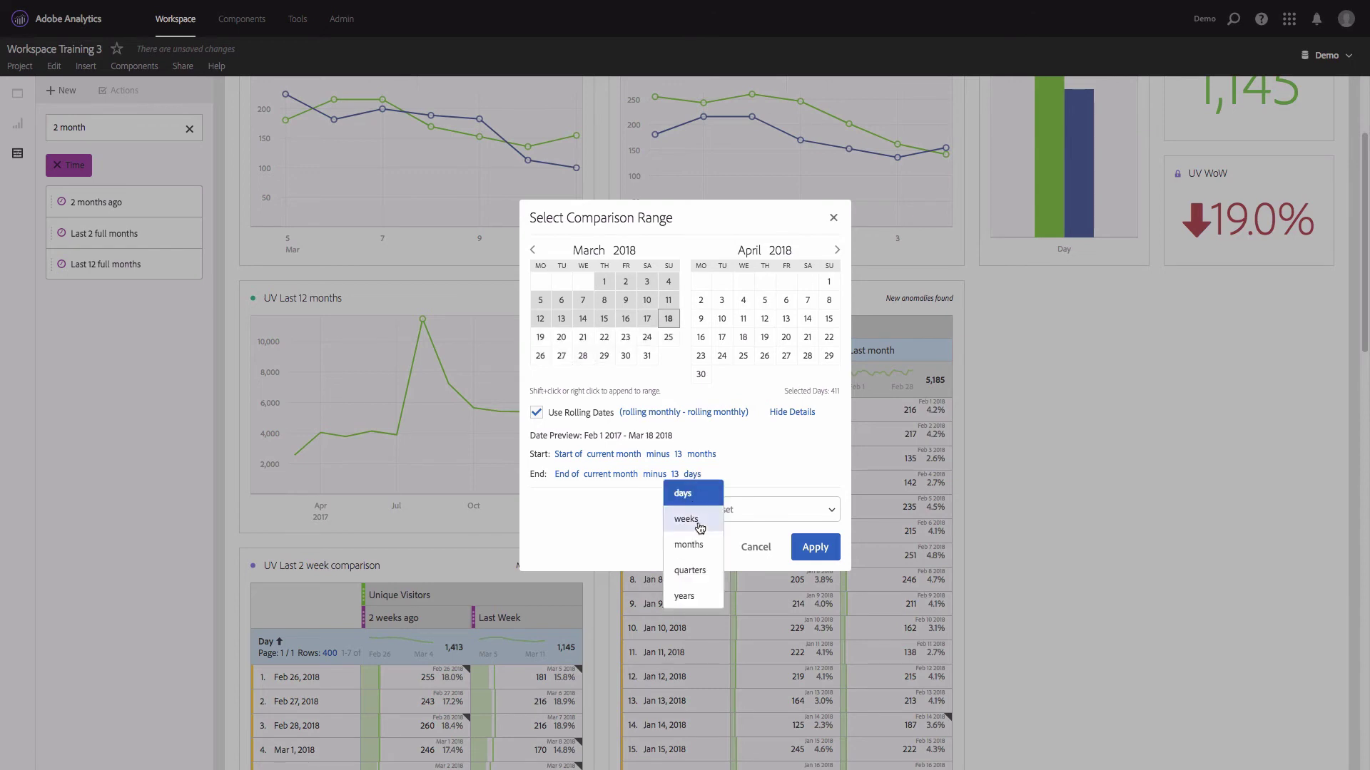
left_click(697, 544)
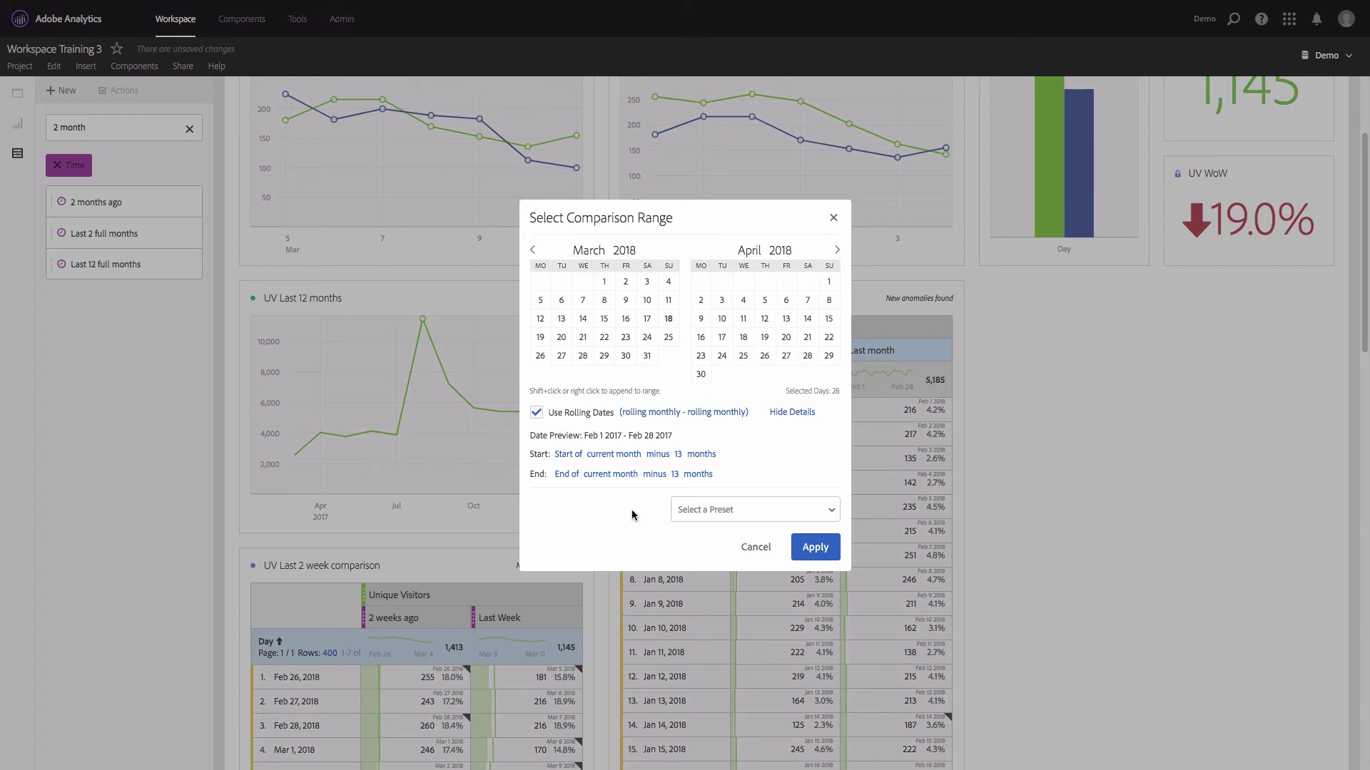
left_click(808, 549)
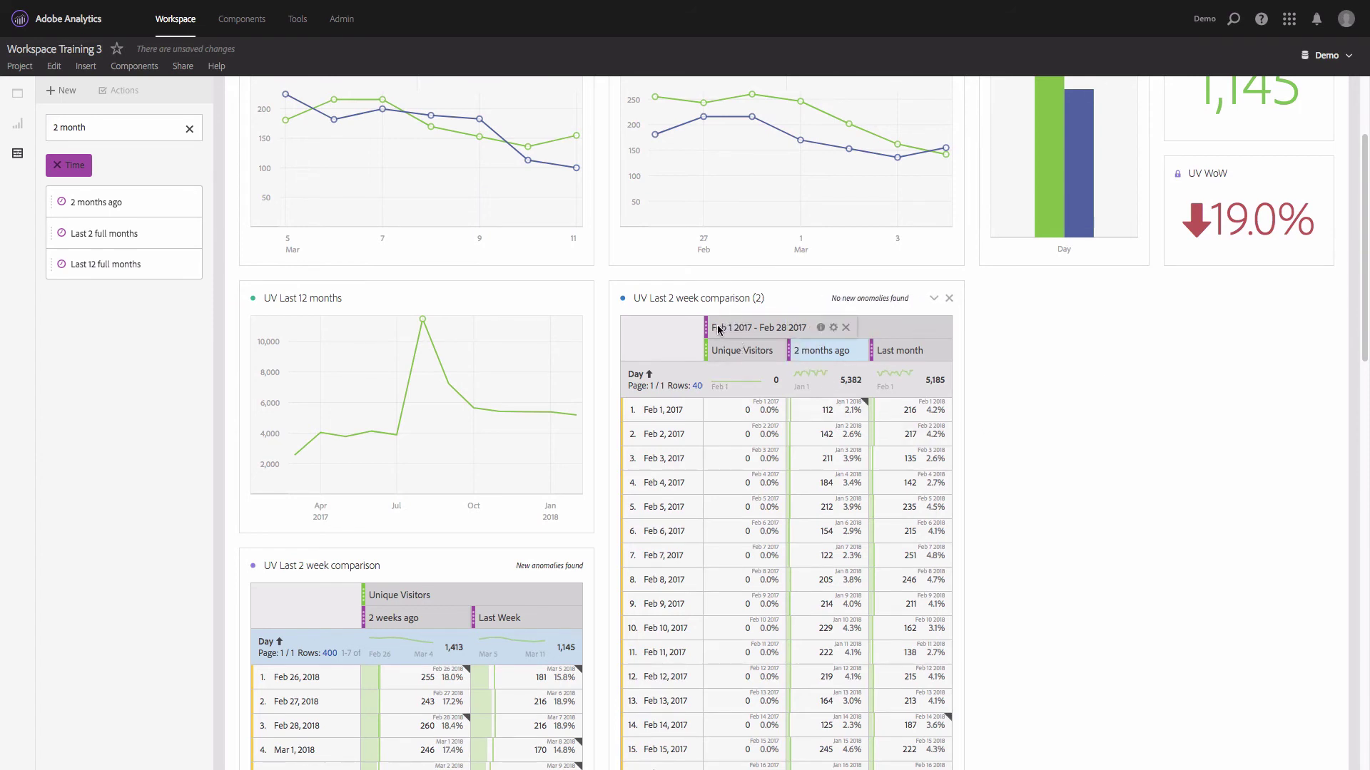
left_click_drag(717, 330, 792, 351)
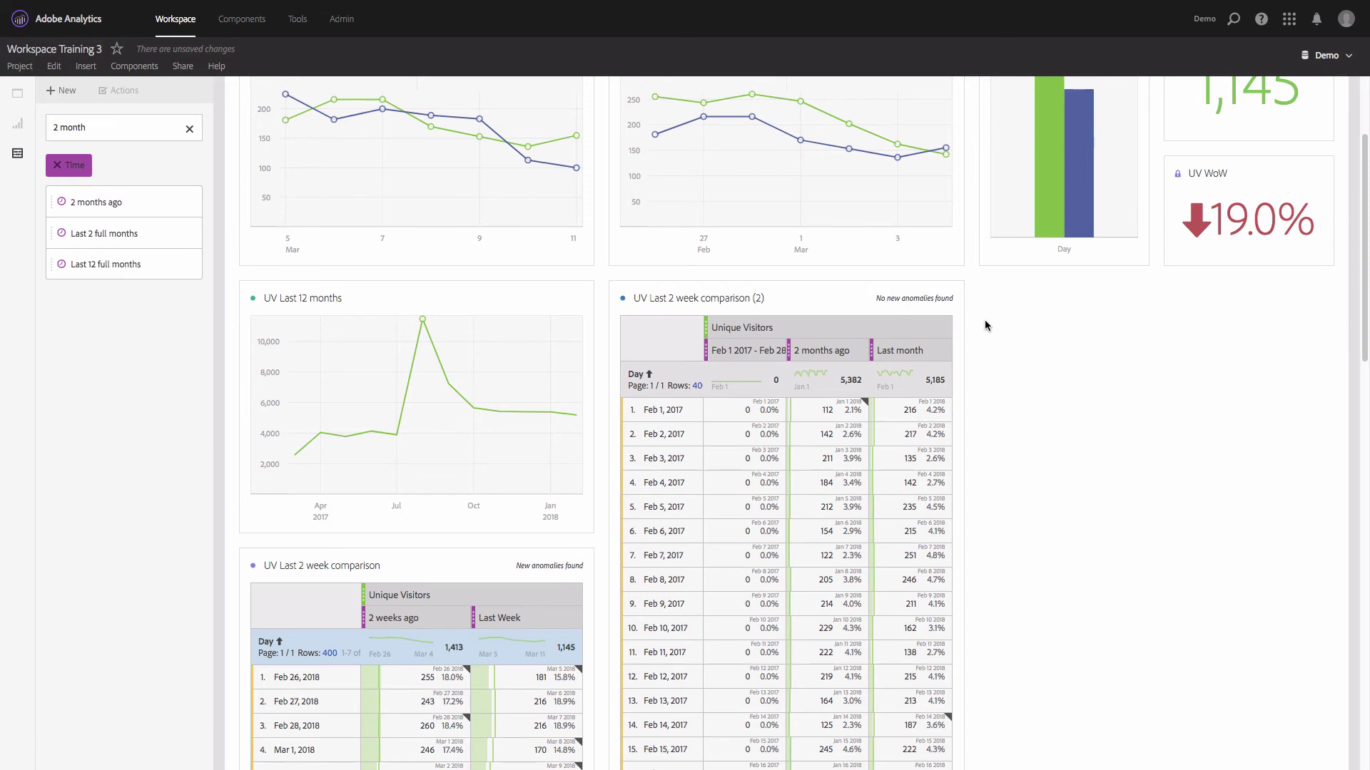
Step: Rename the duplicated comparison table "UV MoM YoY"
left_click(695, 299)
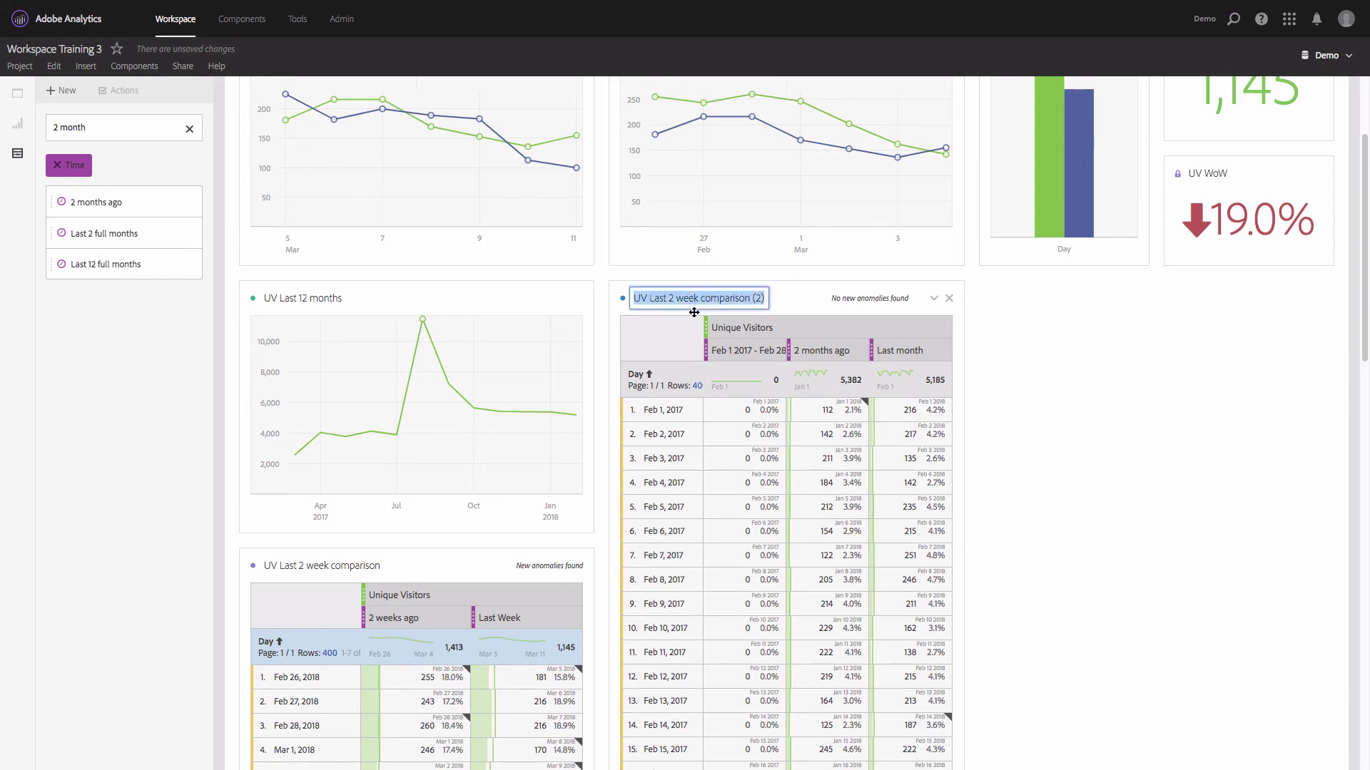
key("End")
key("ctrl+shift+Left")
key("ctrl+shift+Left")
key("ctrl+shift+Left")
key("ctrl+shift+Left")
key("ctrl+shift+Left")
type("Mo")
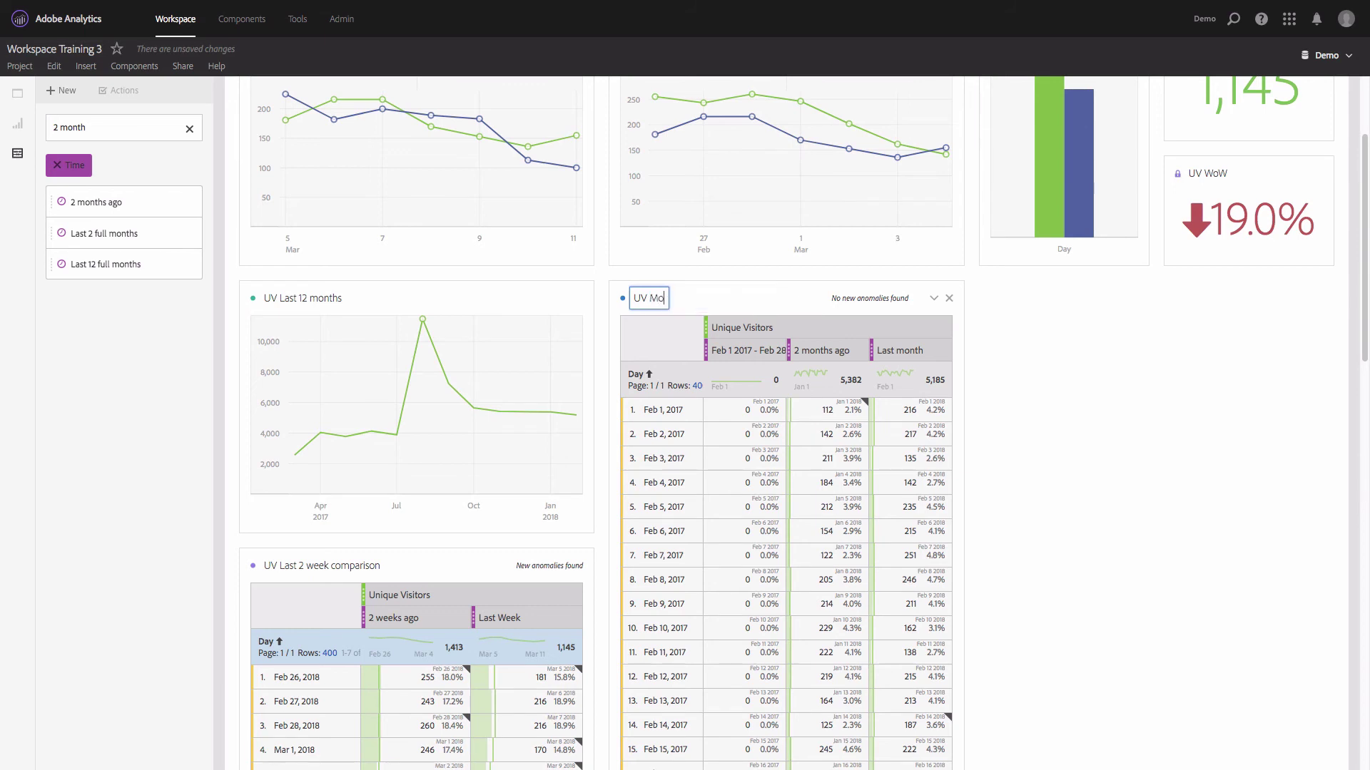
type("M YoY")
key("Return")
Step: Duplicate the UV Last 12 months line chart and place the copy above the UV MoM YoY table
right_click(410, 295)
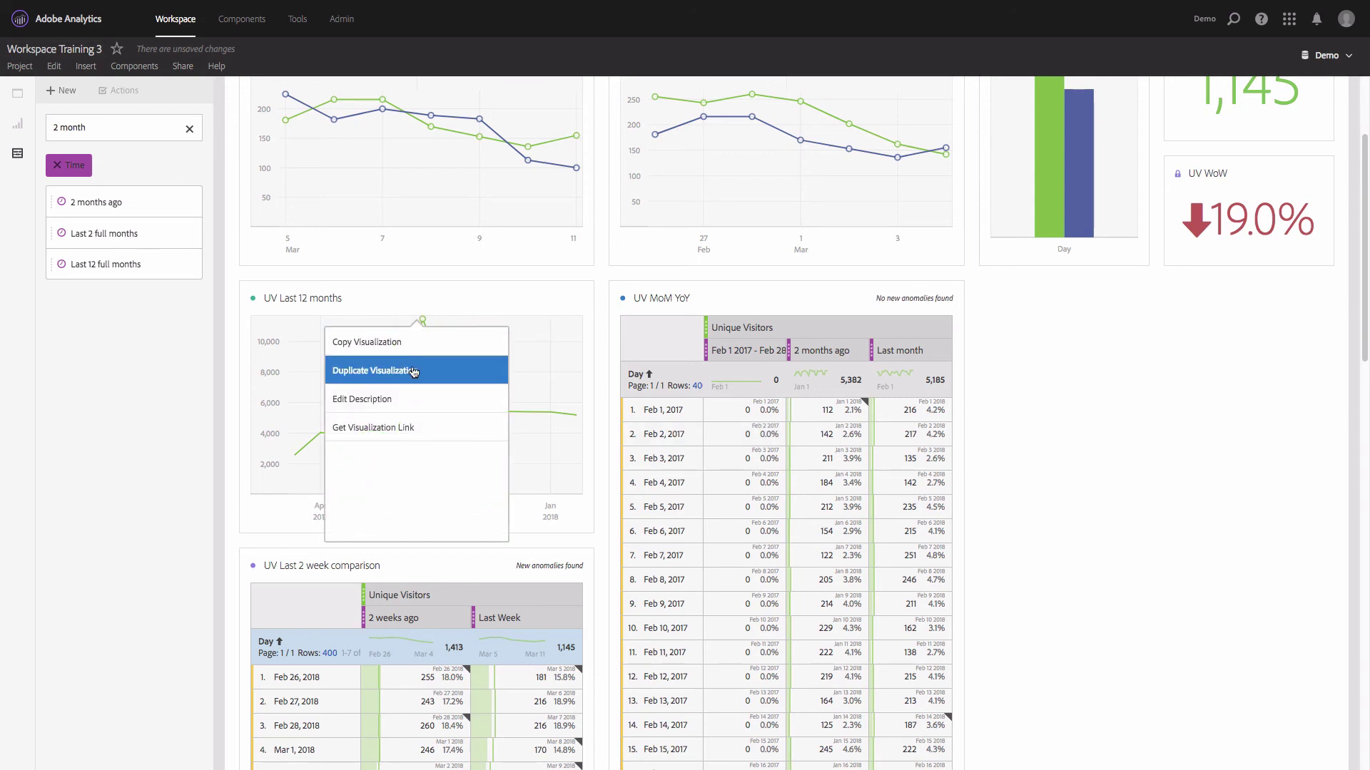
left_click(414, 372)
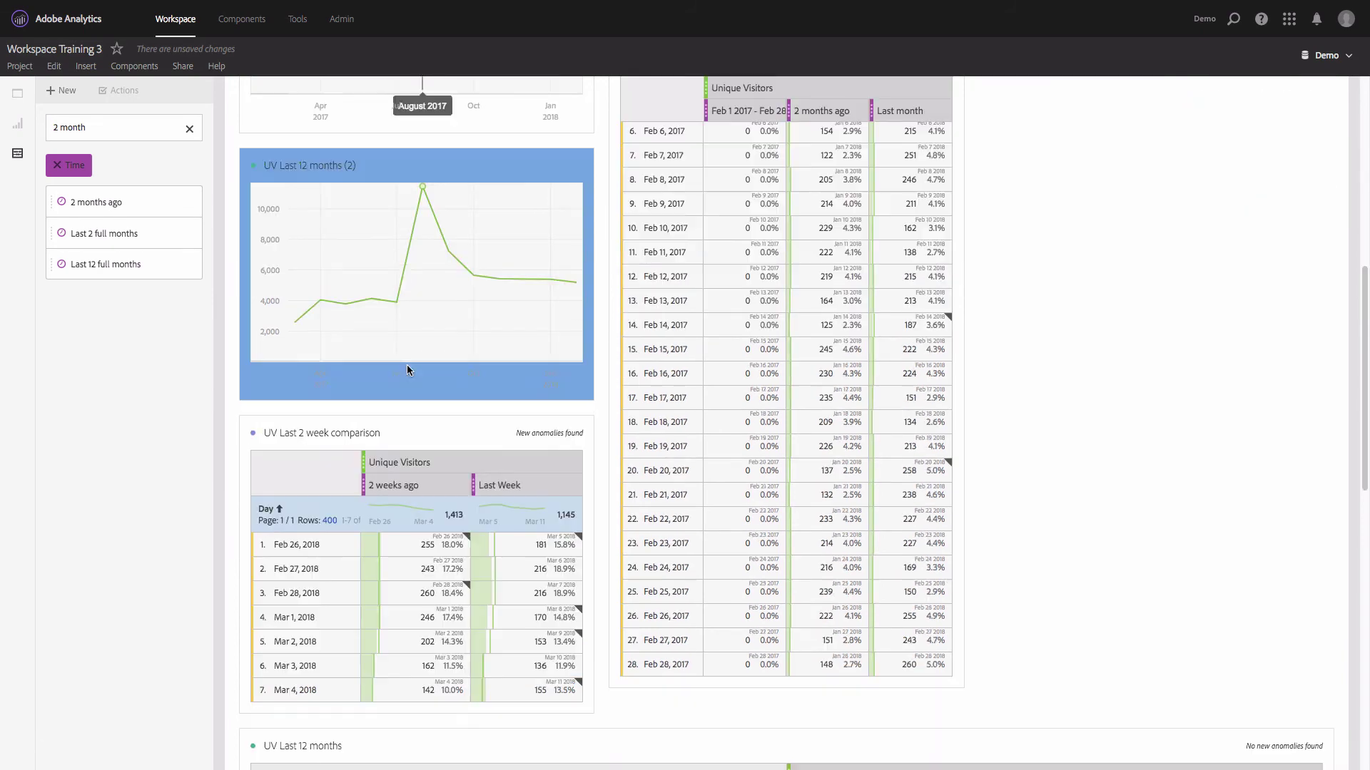
left_click_drag(480, 163, 879, 128)
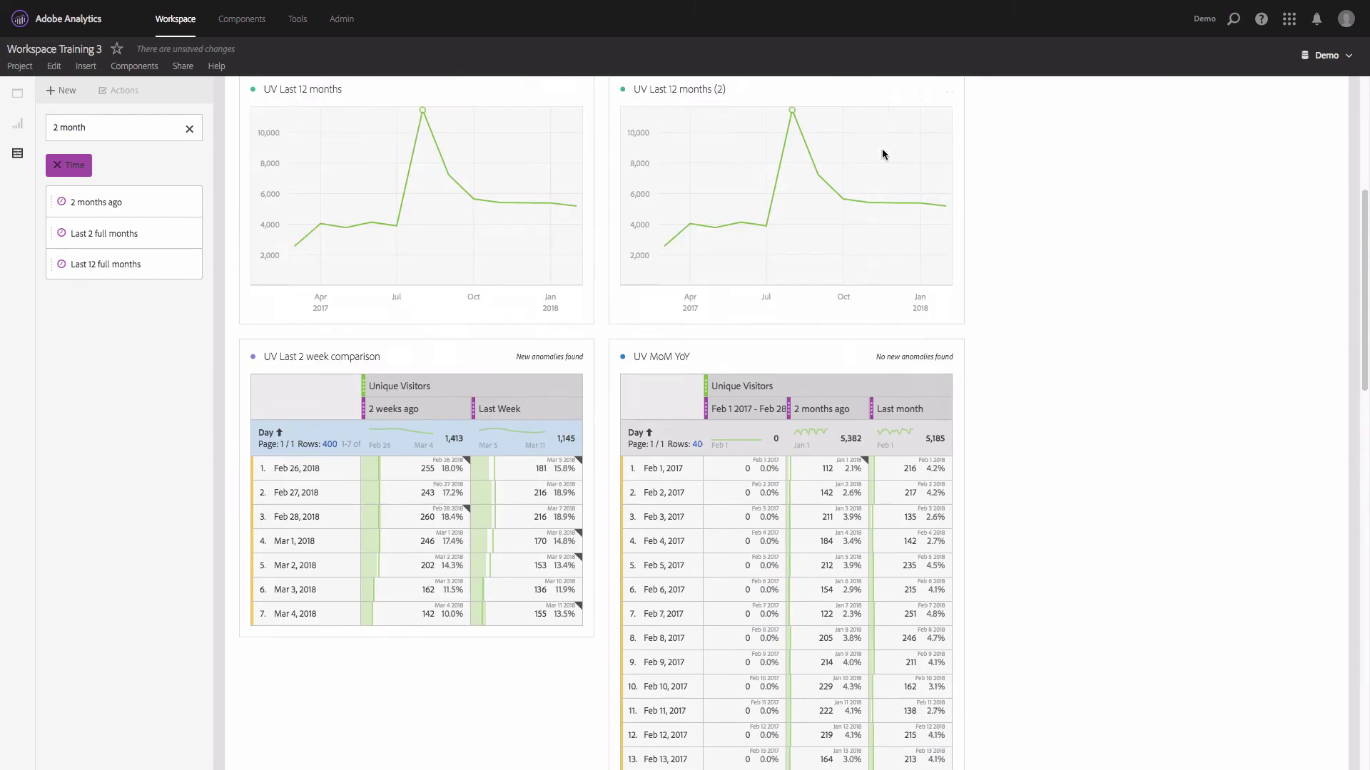
Step: Change the duplicated line chart's data source to the UV MoM YoY table
left_click(622, 194)
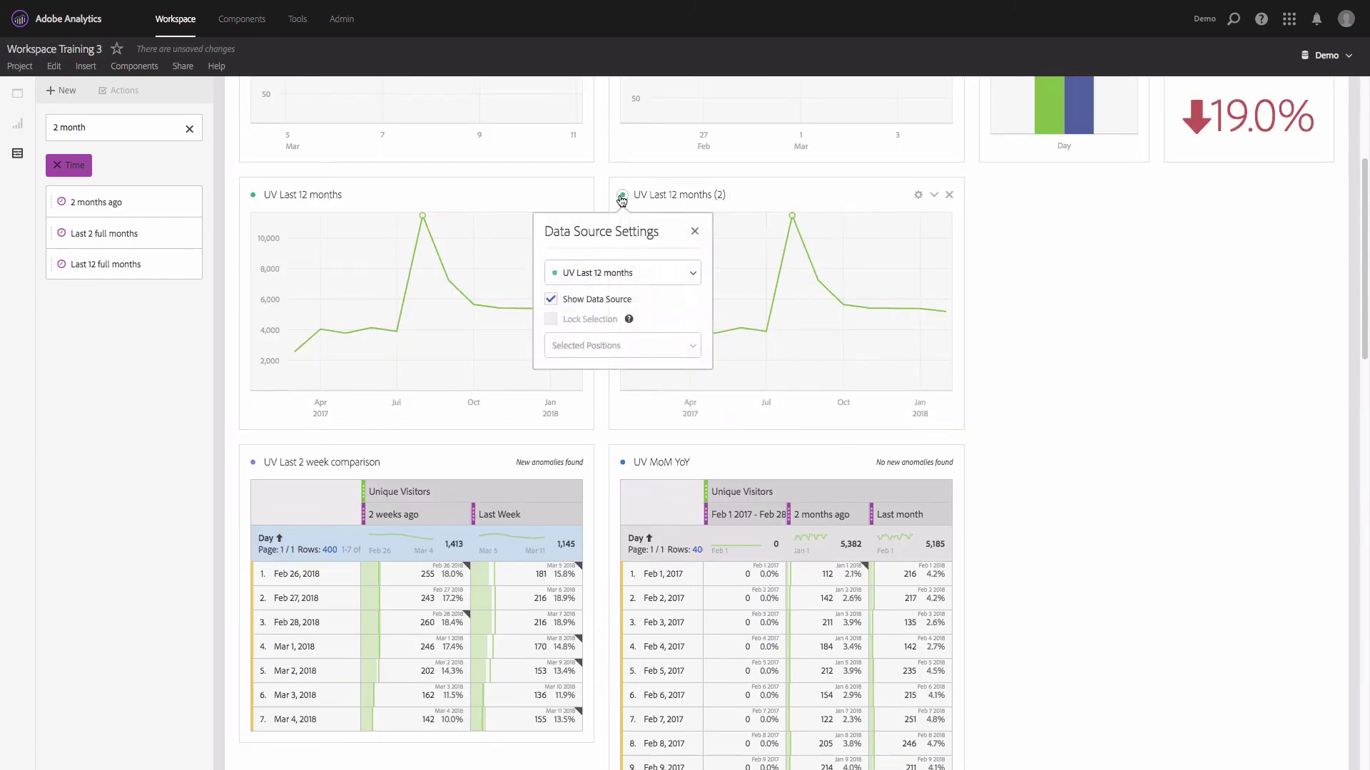
left_click(626, 277)
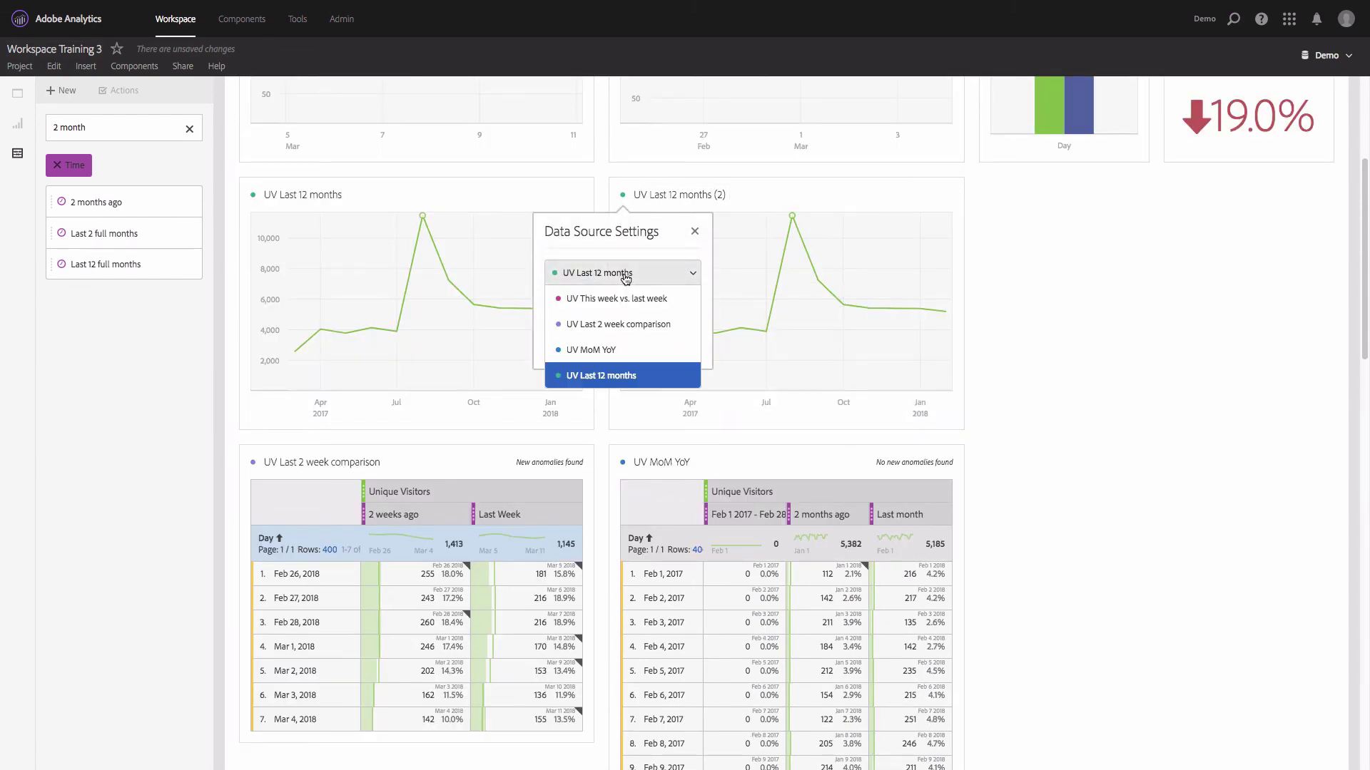
left_click(613, 349)
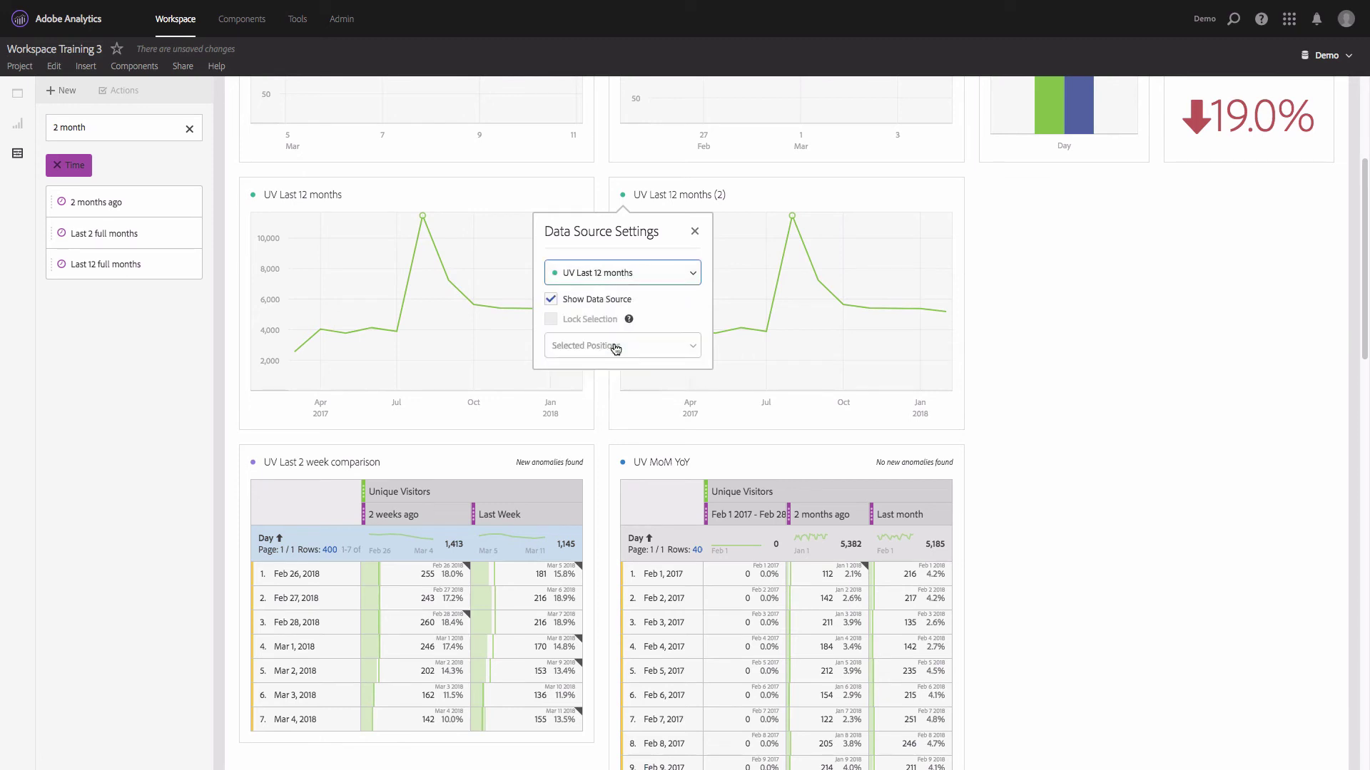
left_click(1020, 311)
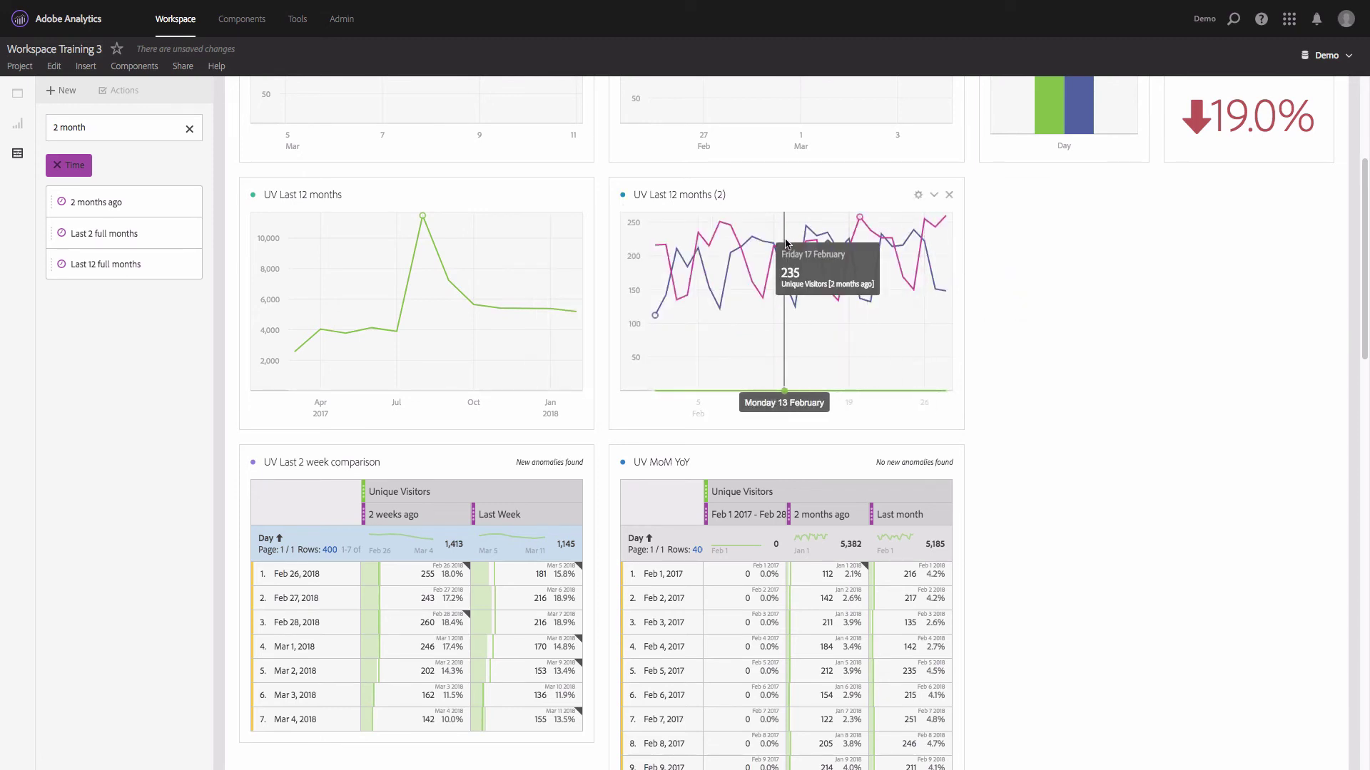
mouse_move(670, 394)
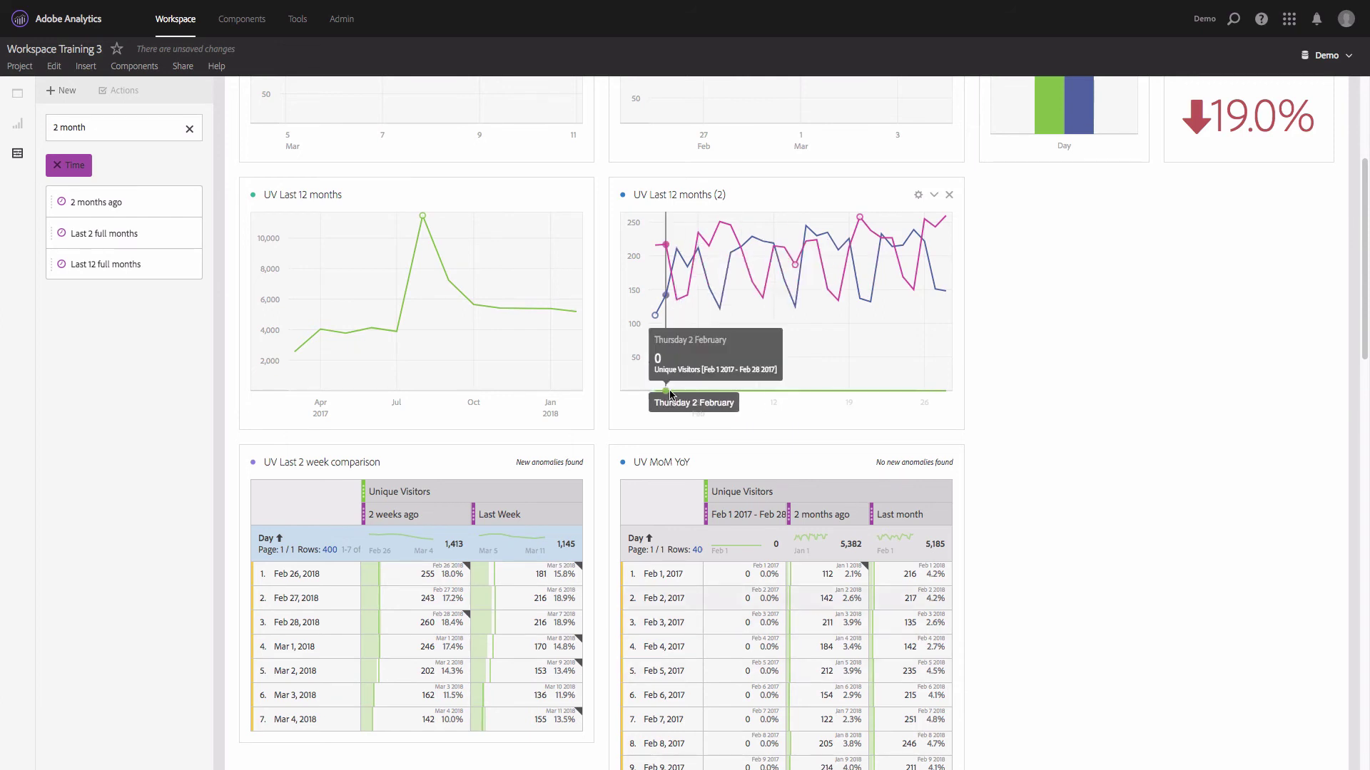
Step: Make the legend visible on the duplicated line chart
left_click(918, 195)
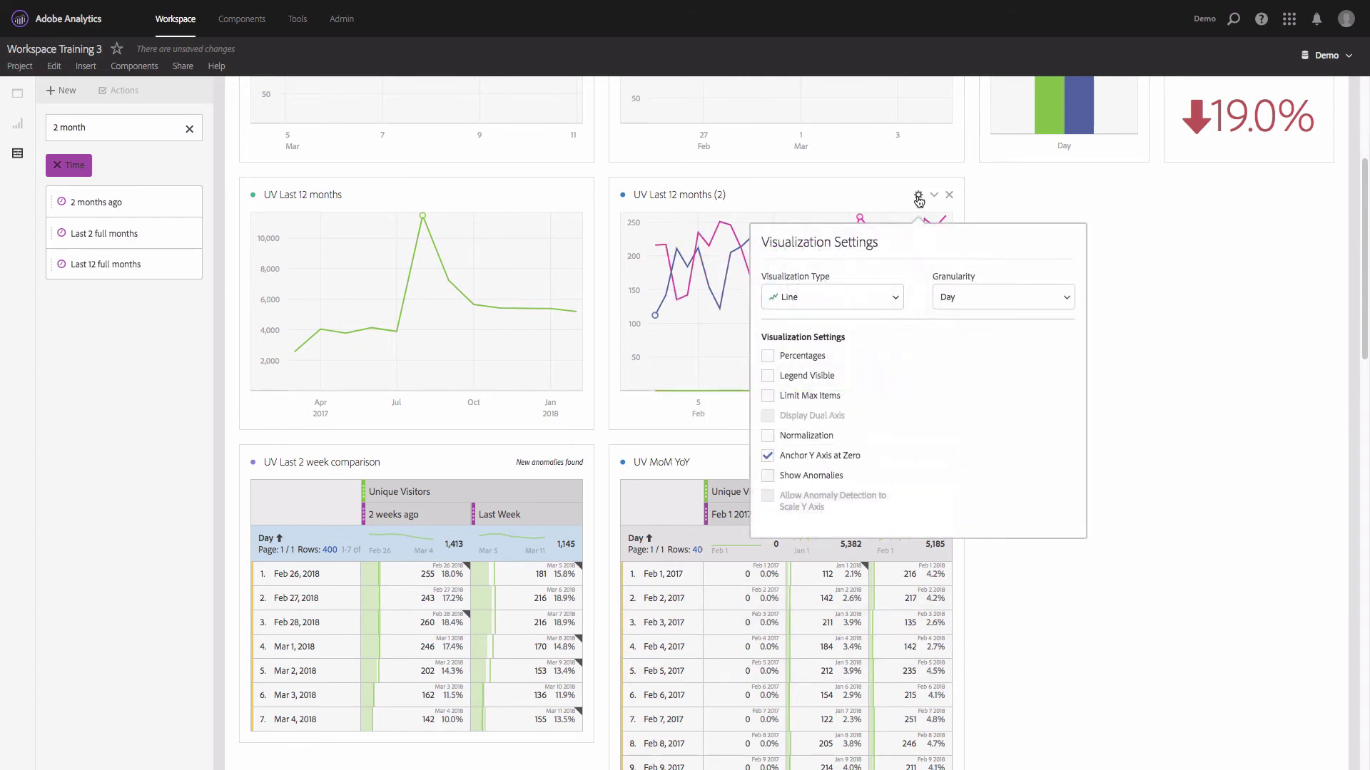
left_click(814, 381)
left_click(1156, 313)
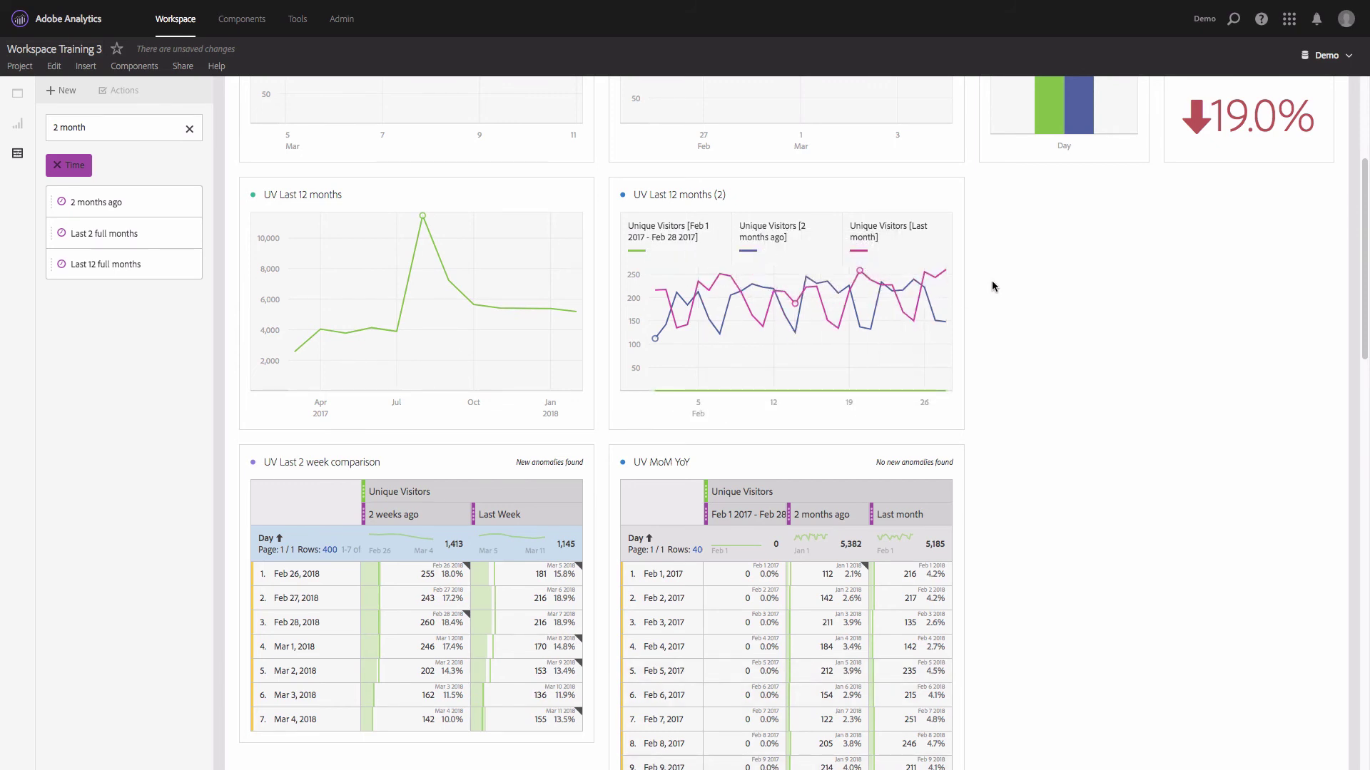
Step: Duplicate the WoW bar chart
scroll(990, 288, "up", 3)
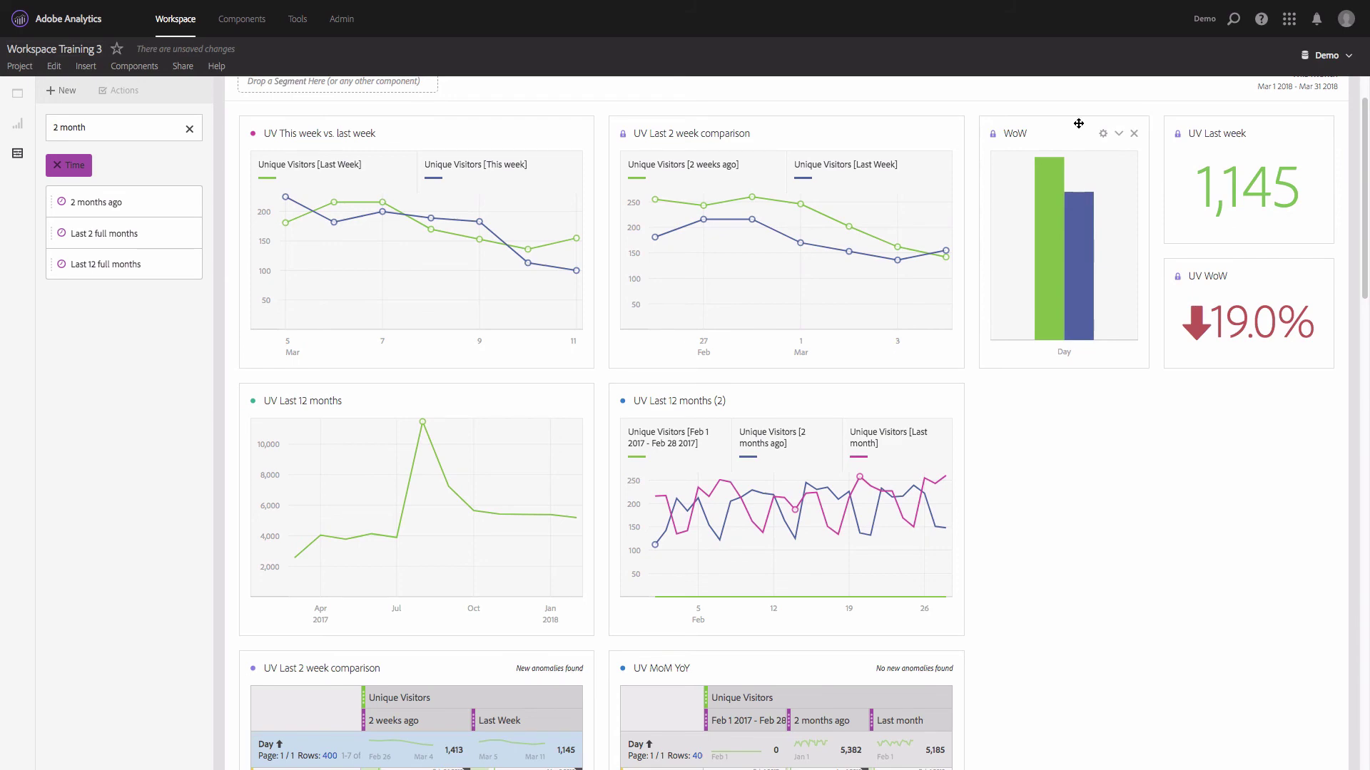
right_click(1079, 124)
left_click(1056, 202)
scroll(1038, 281, "down", 1)
scroll(1038, 281, "down", 3)
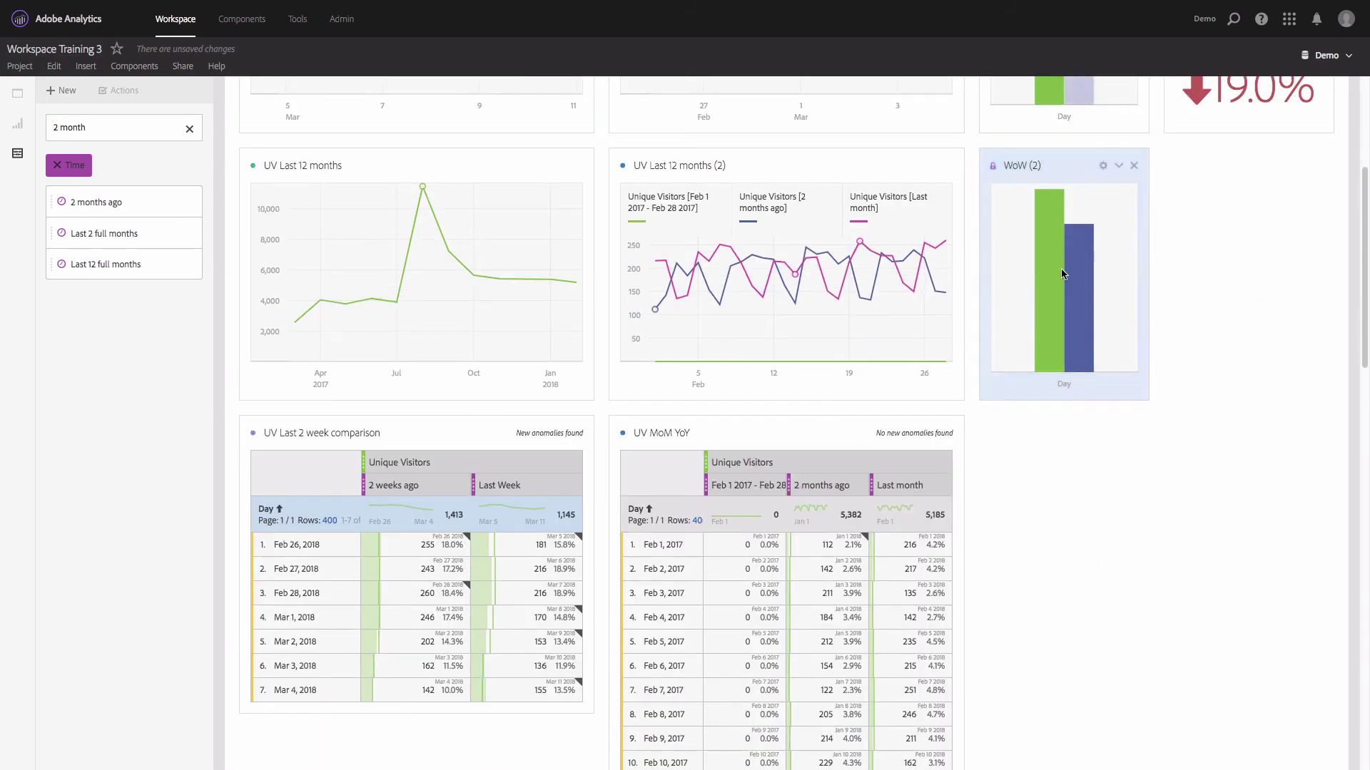
Step: Rename the duplicated bar chart "UV MoM YoY"
left_click(1028, 166)
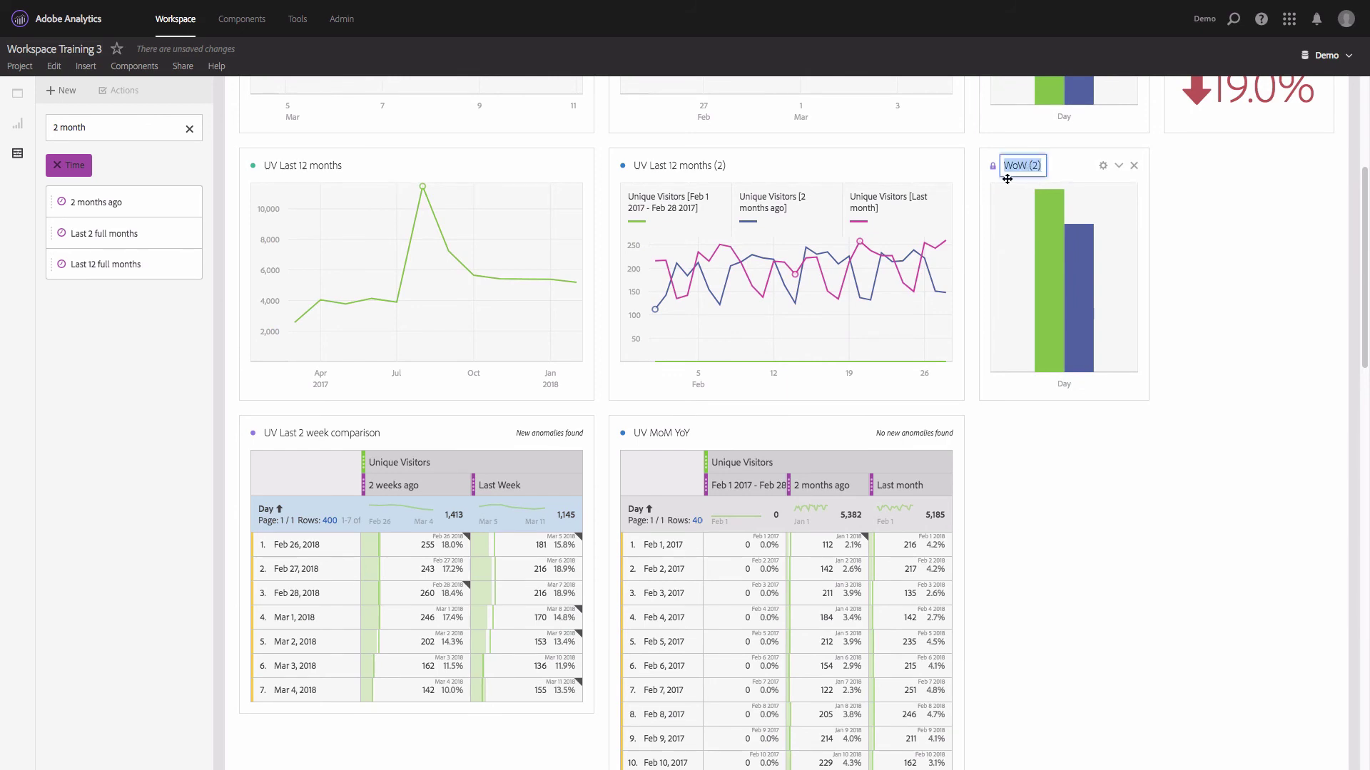
key("Home")
type("UV")
key("shift+End")
type("MoM YoY")
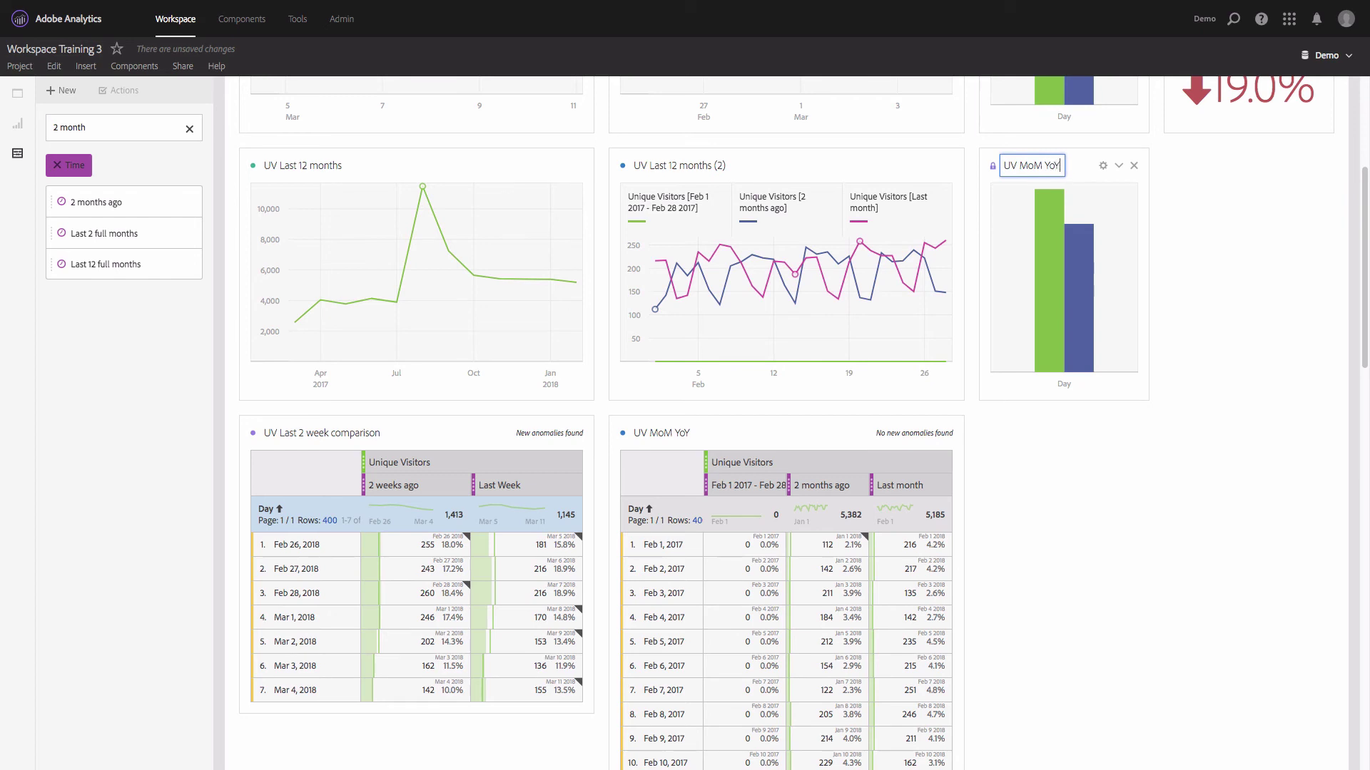
Step: Unlock the UV MoM YoY bar chart's selection and change its data source to the UV MoM YoY table
left_click(993, 169)
left_click(941, 291)
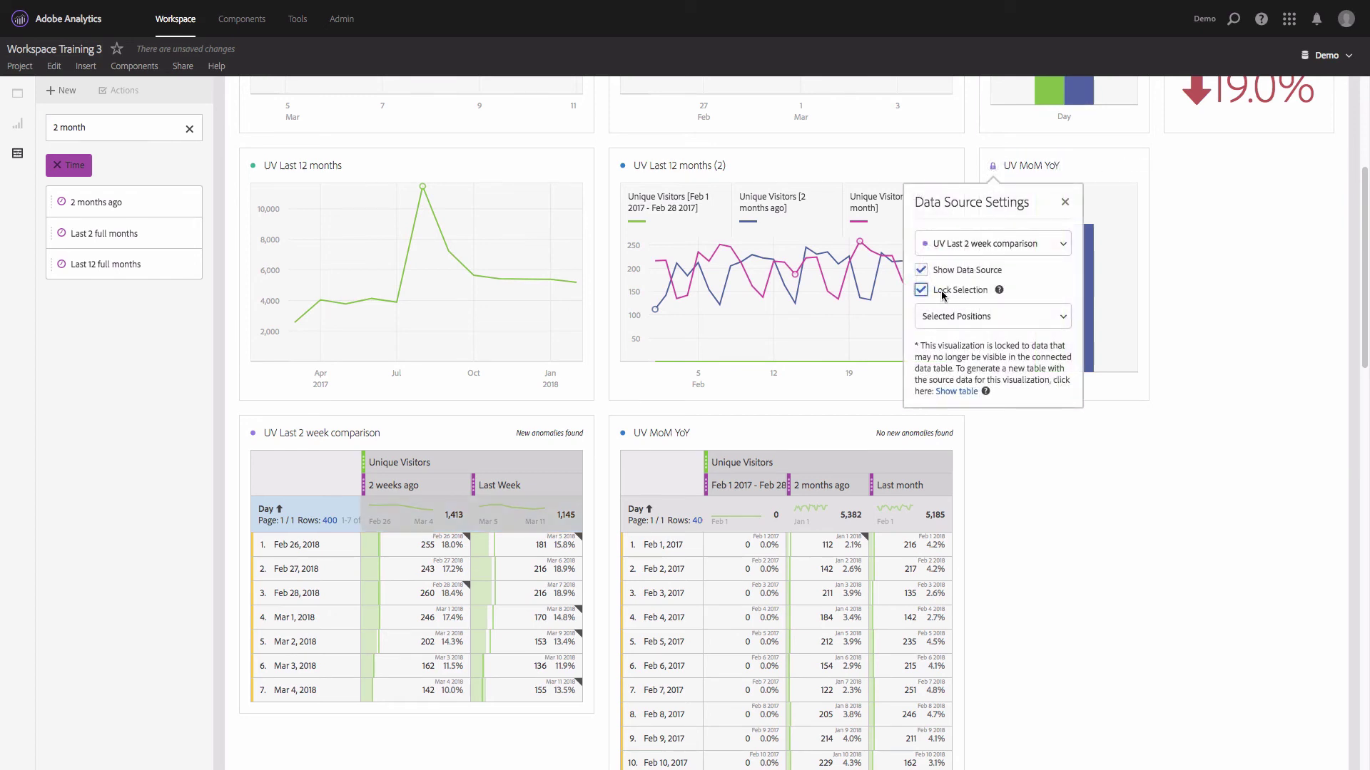
left_click(939, 292)
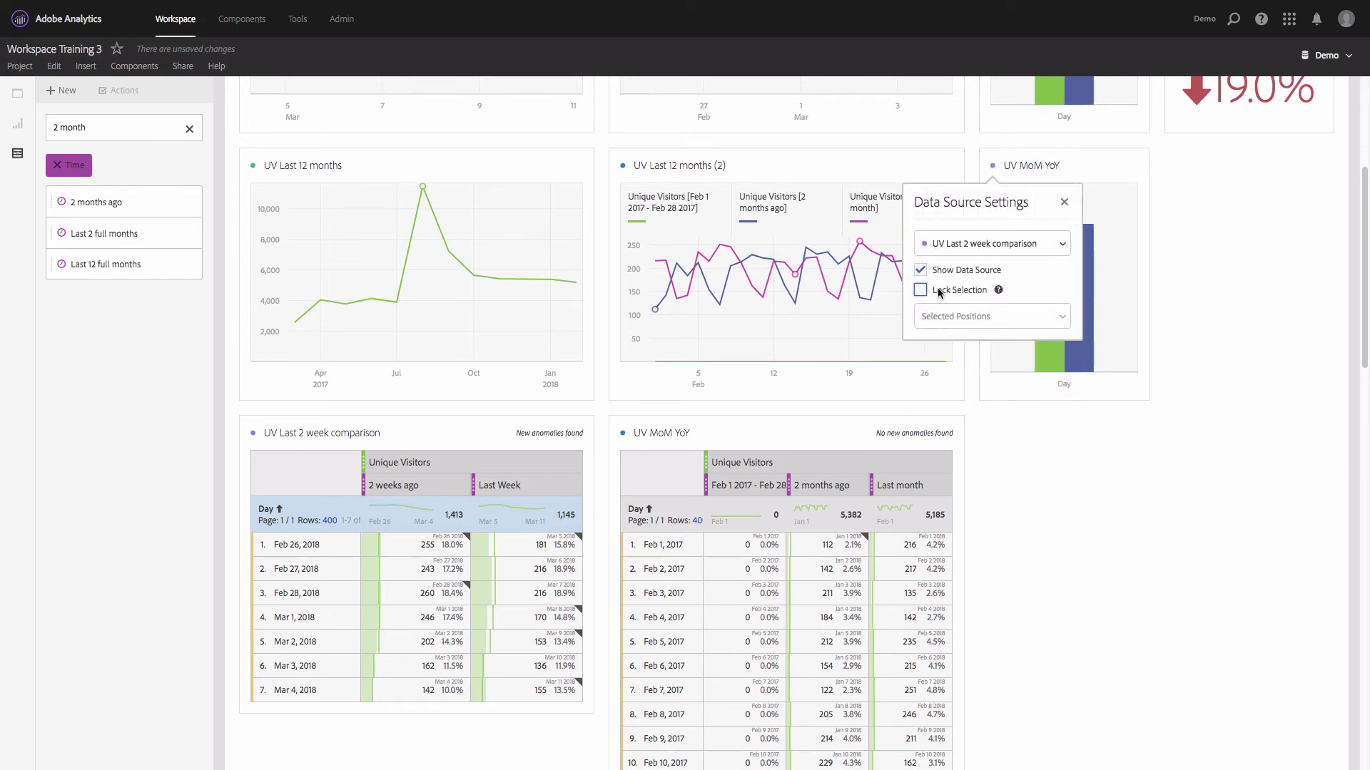
left_click(950, 246)
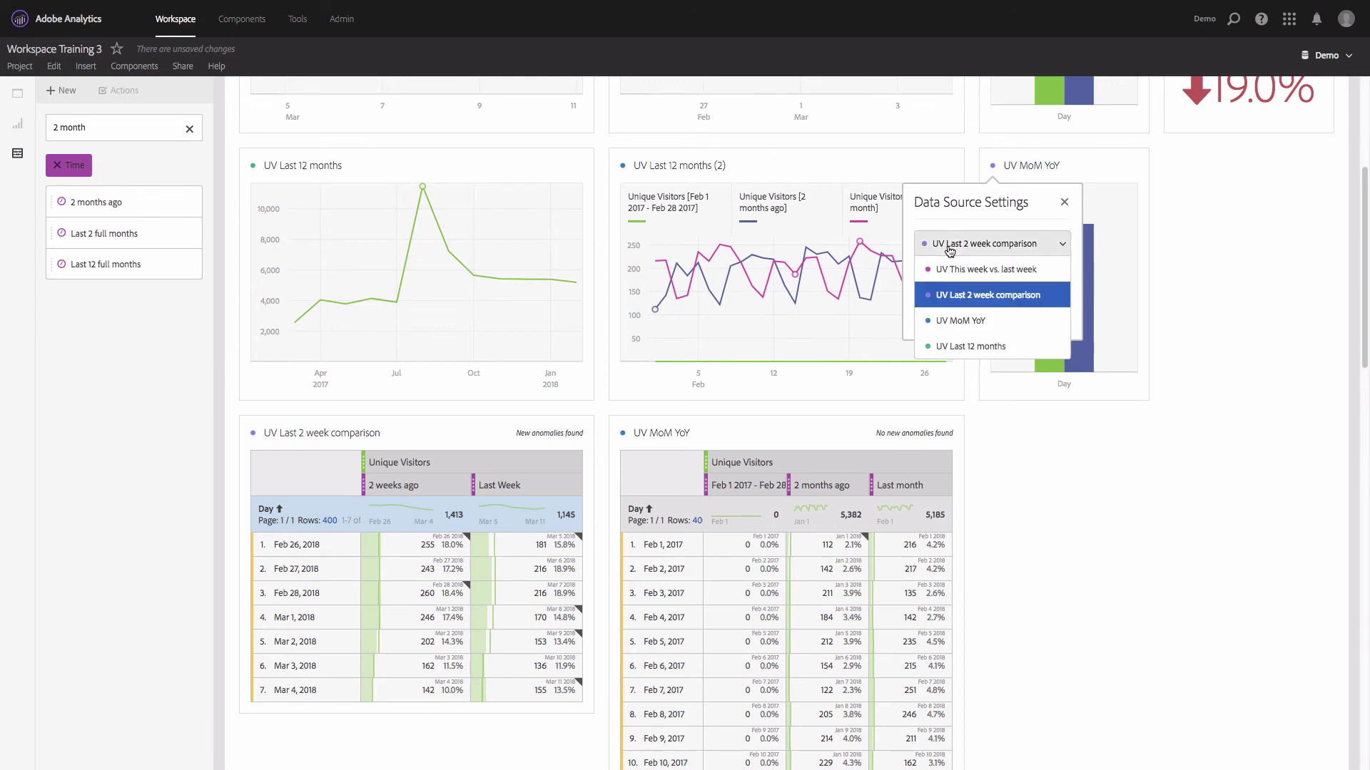
left_click(981, 321)
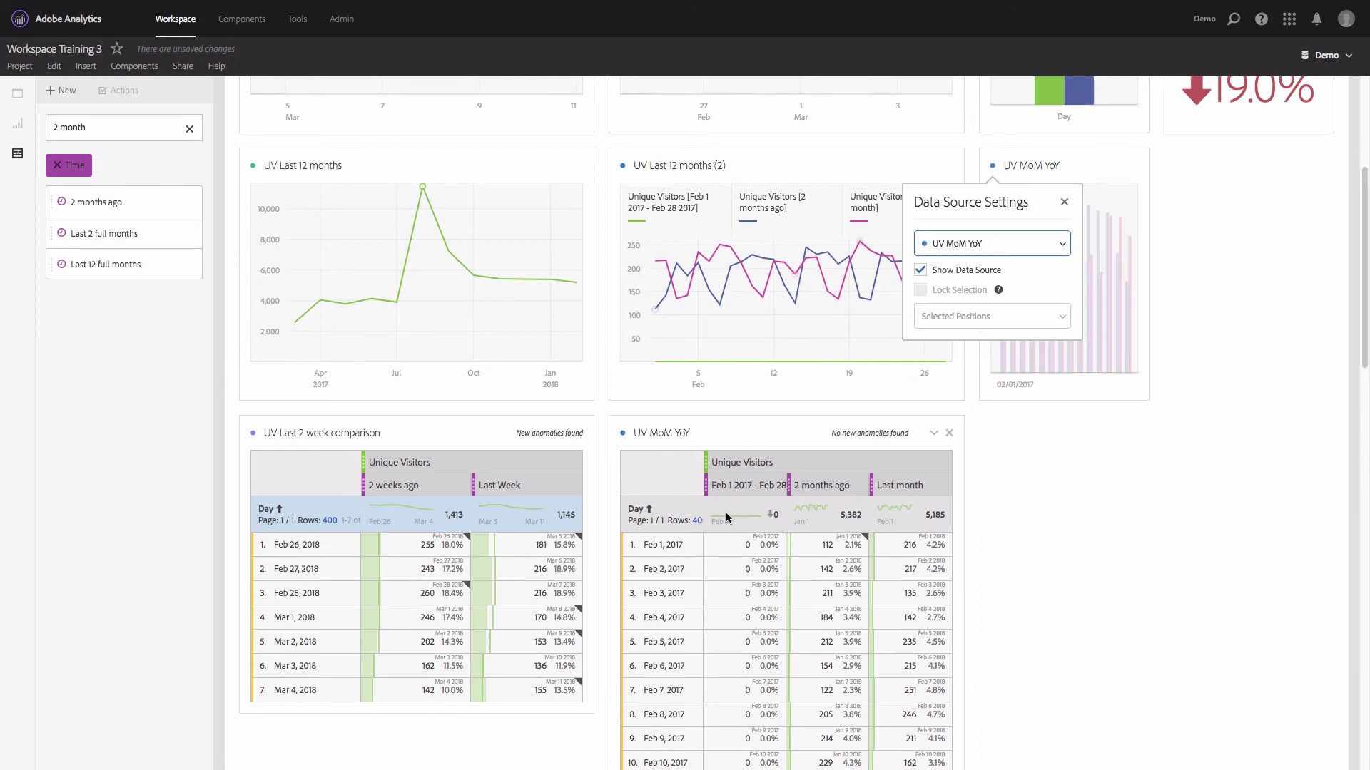
Step: Feed the bar chart from the Day totals row of the UV MoM YoY table and lock its selection
left_click(678, 511)
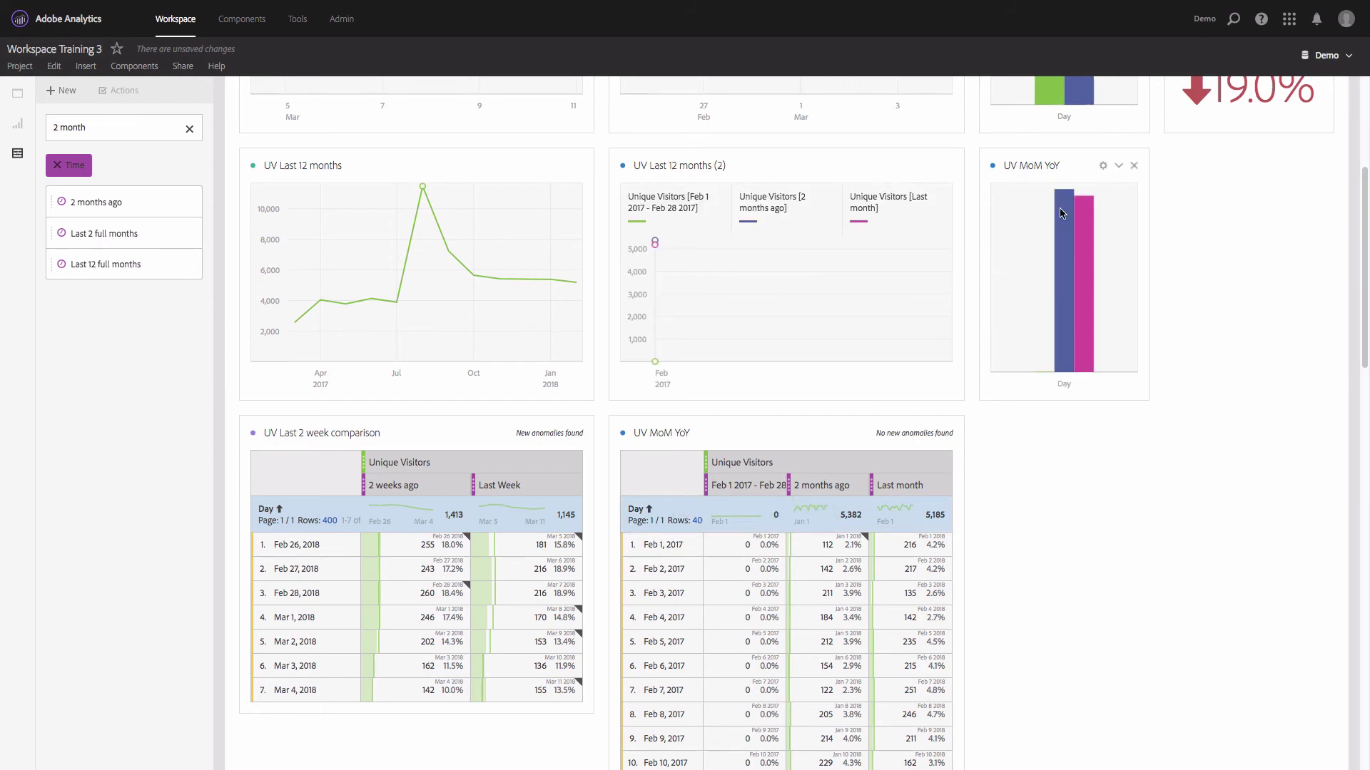
left_click(1027, 166)
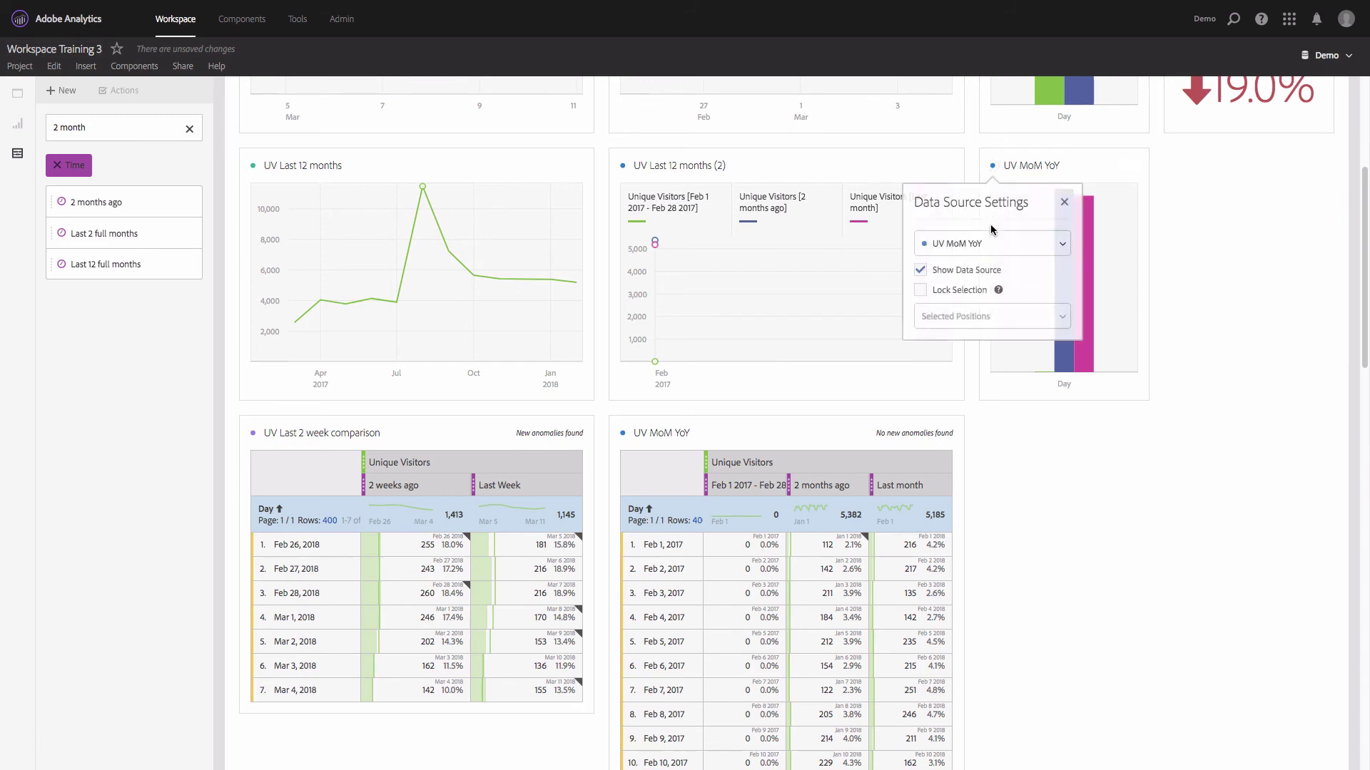
left_click(956, 291)
left_click(1004, 493)
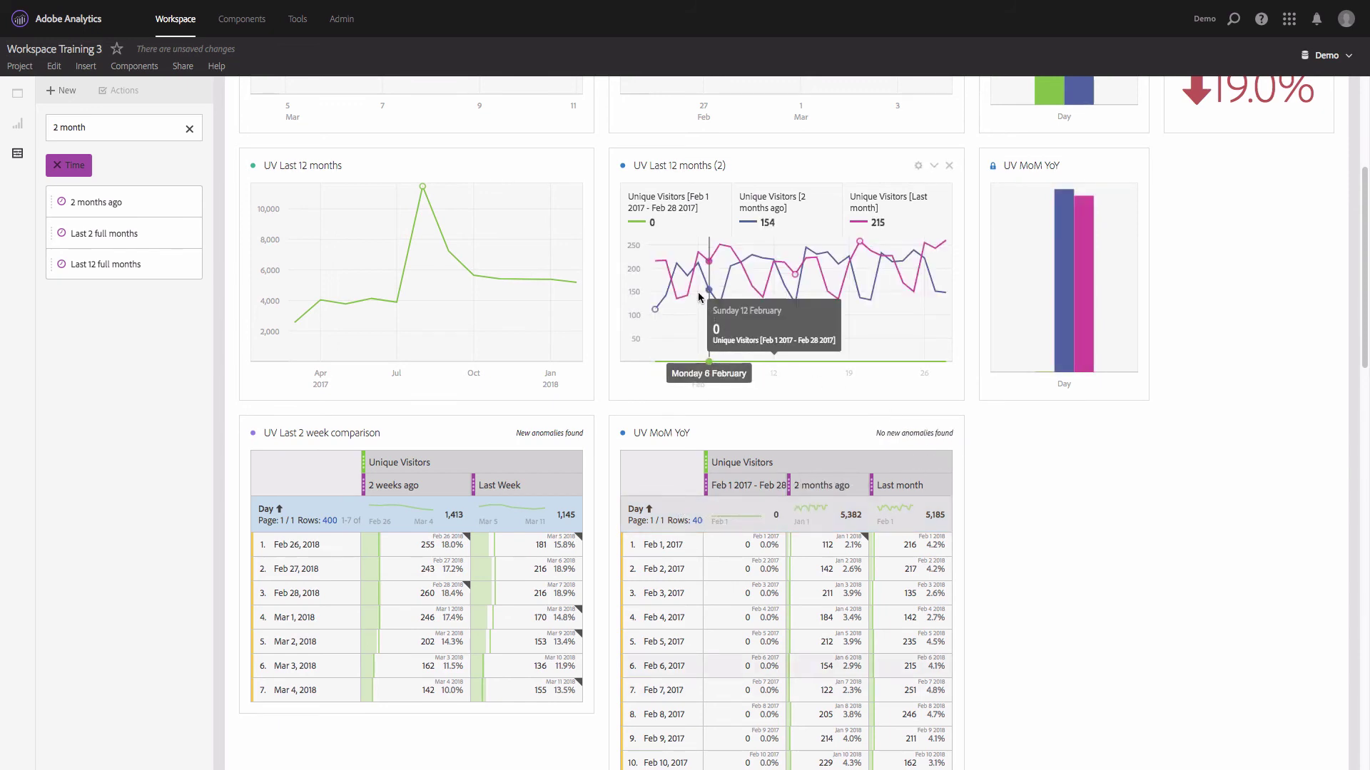
Step: Try to lock the selection of the "UV Last 12 months (2)" line chart, selecting the Unique Visitors header in the UV MoM YoY table
left_click(624, 167)
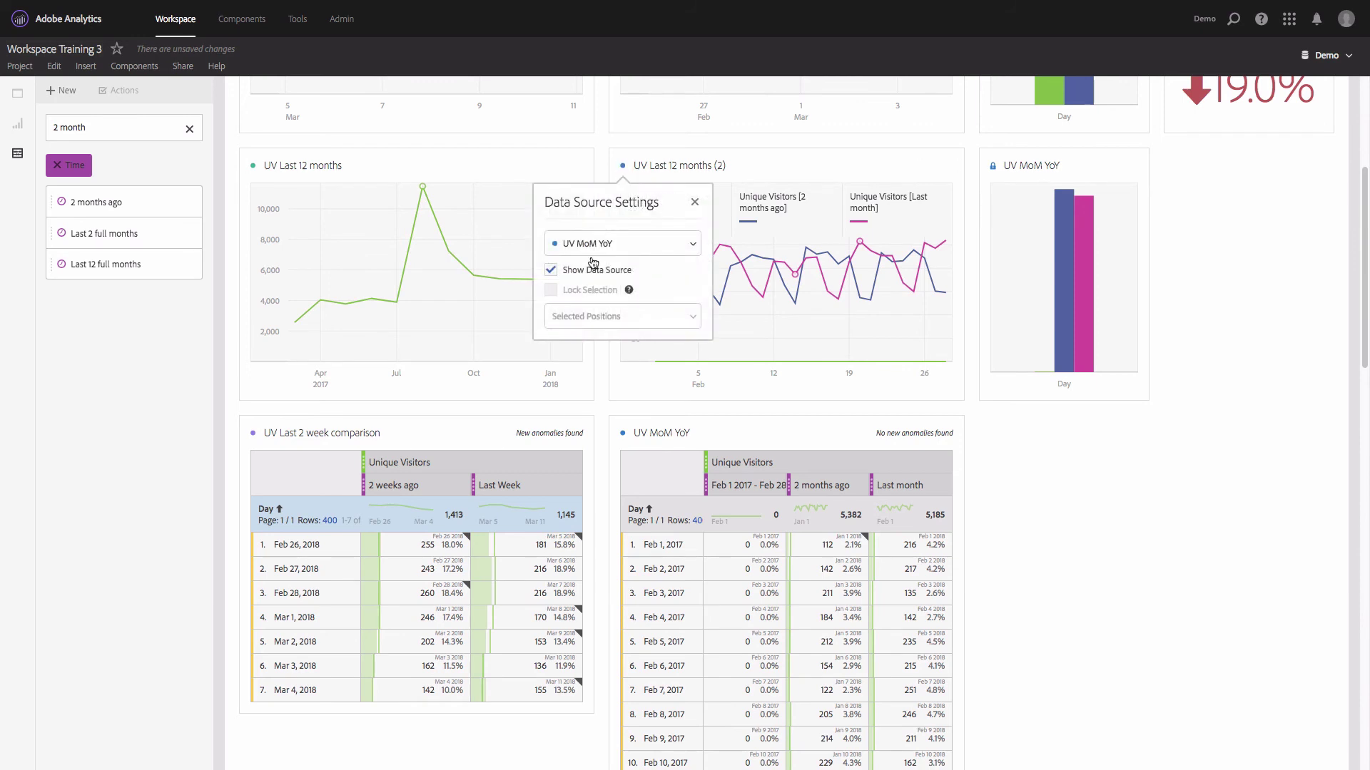
left_click(1005, 383)
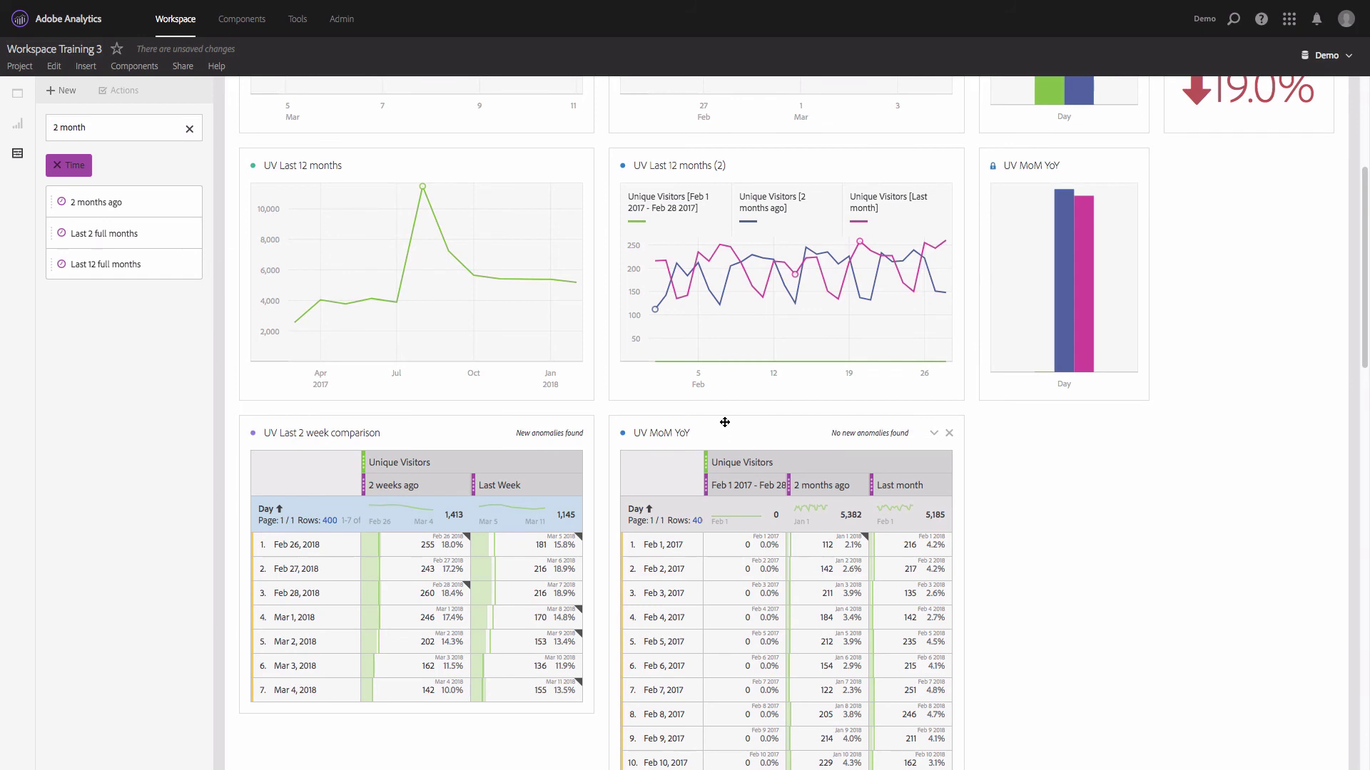
left_click(717, 465)
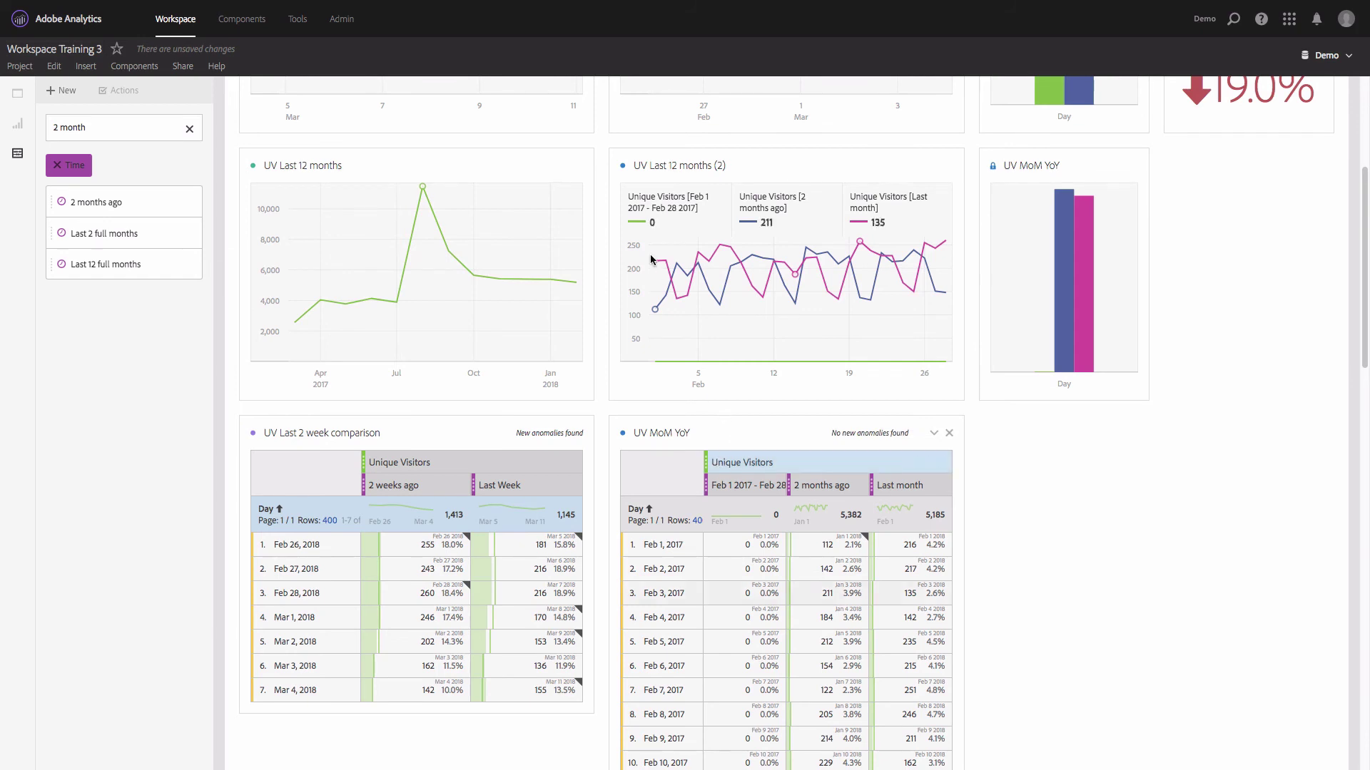
left_click(622, 167)
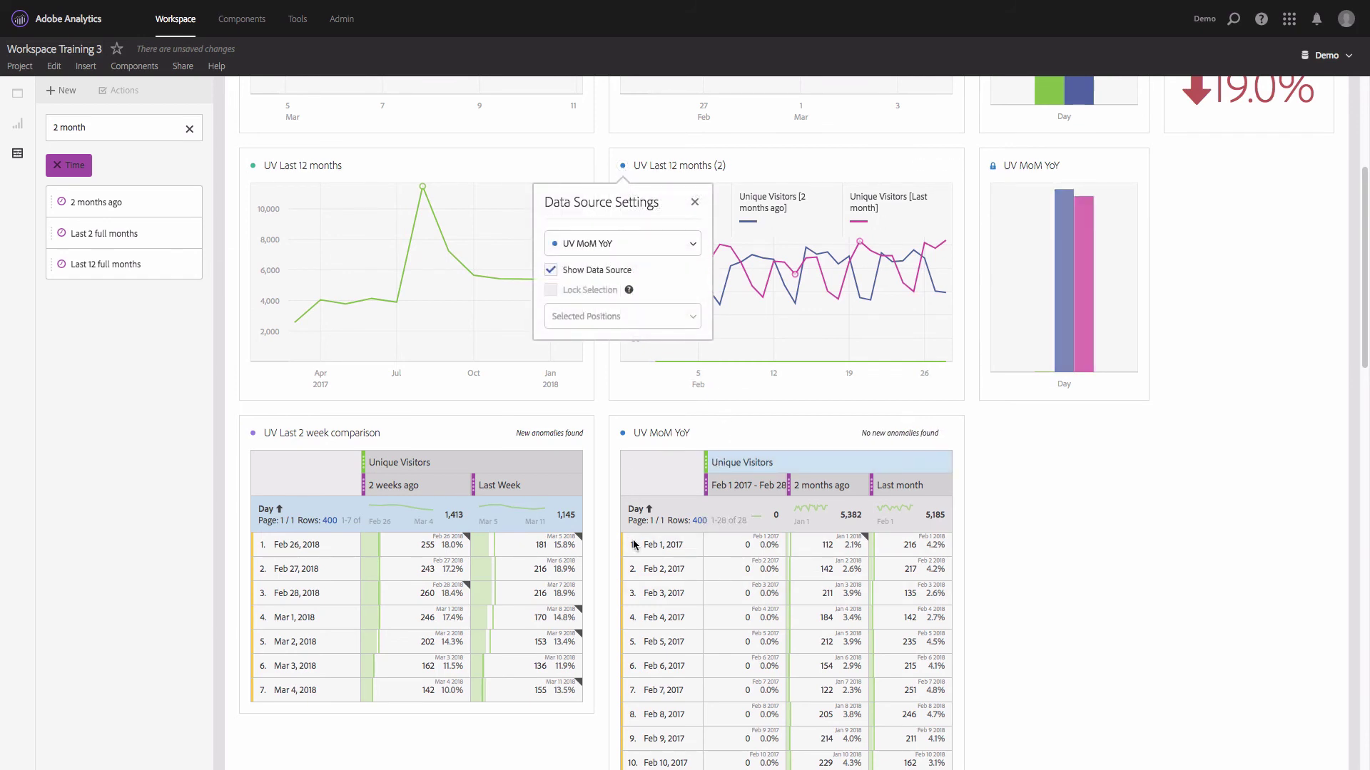
left_click(661, 531)
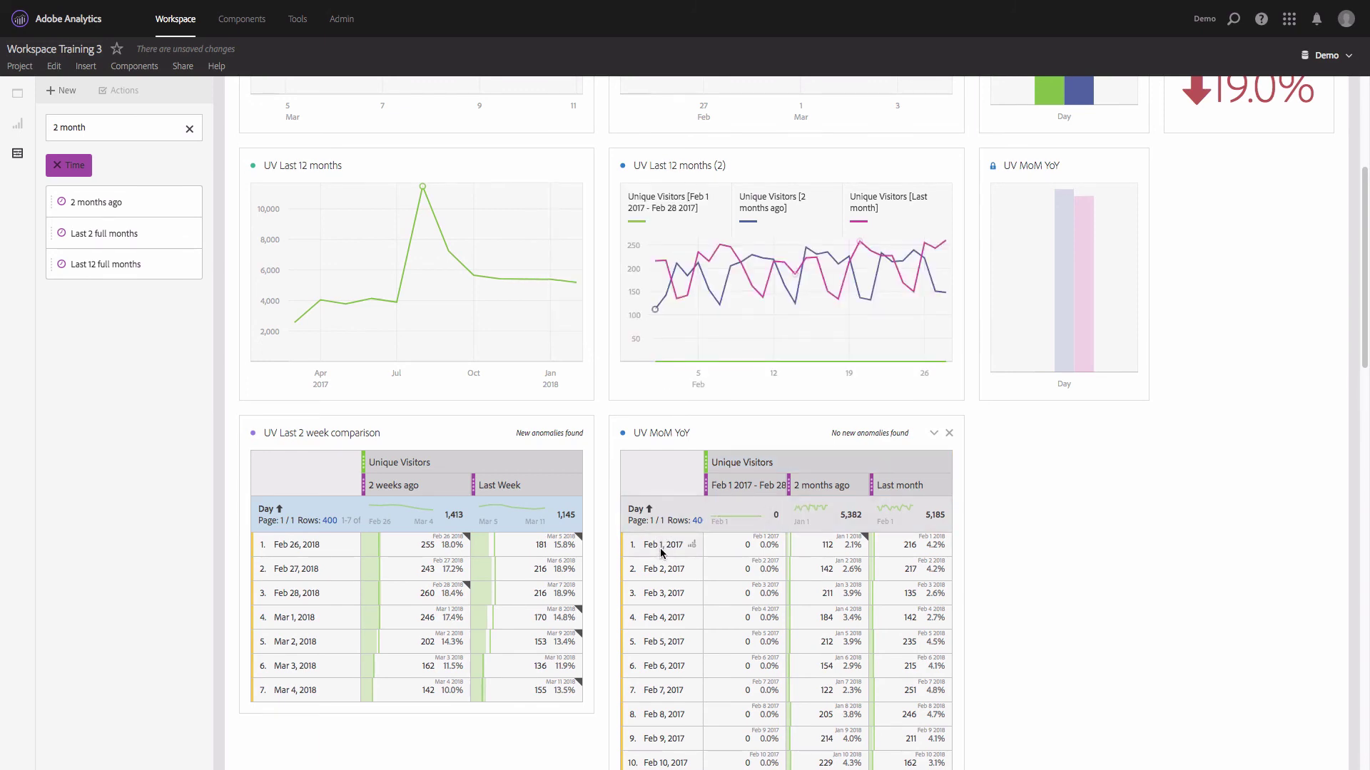
left_click(623, 167)
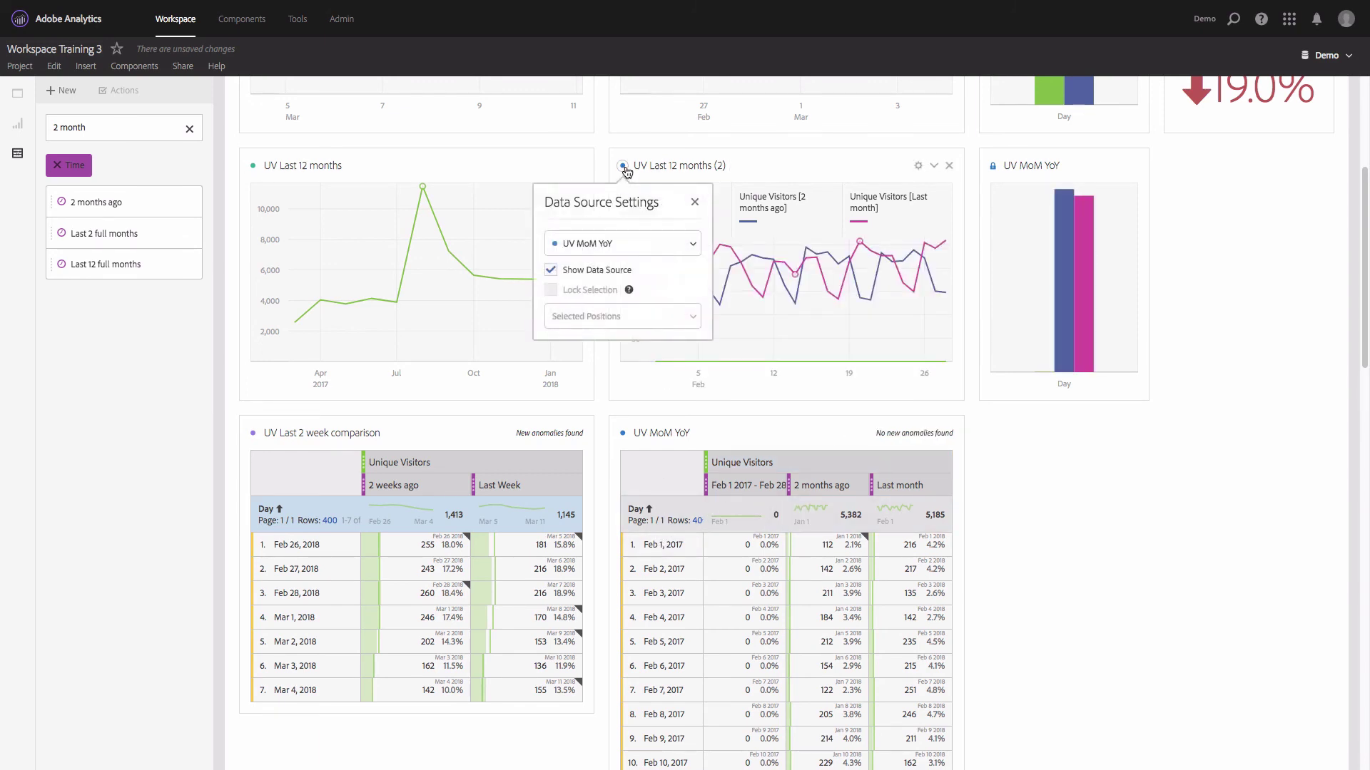
left_click(623, 167)
left_click(623, 167)
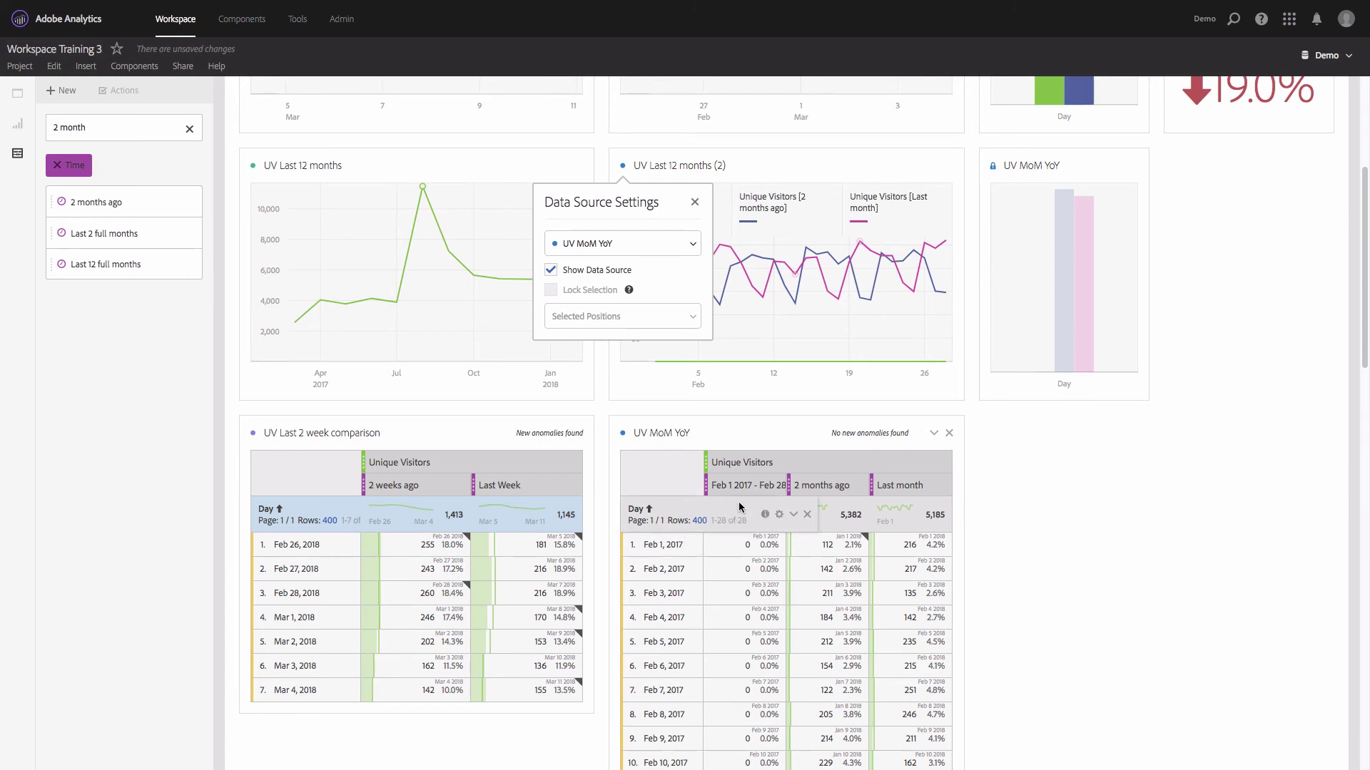
Step: Select the UV MoM YoY table's Day totals row, set the "UV Last 12 months (2)" line chart's granularity to Day and lock its selection
left_click(695, 507)
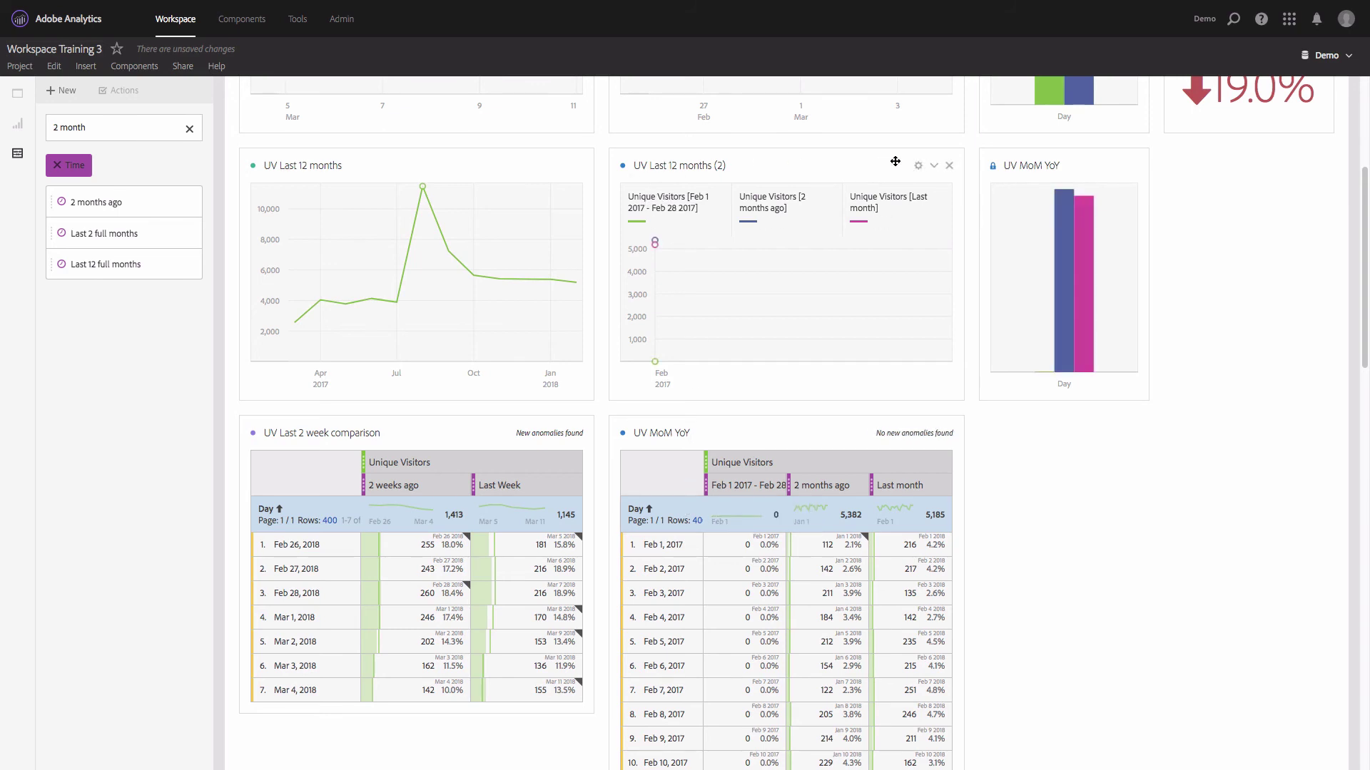
left_click(918, 167)
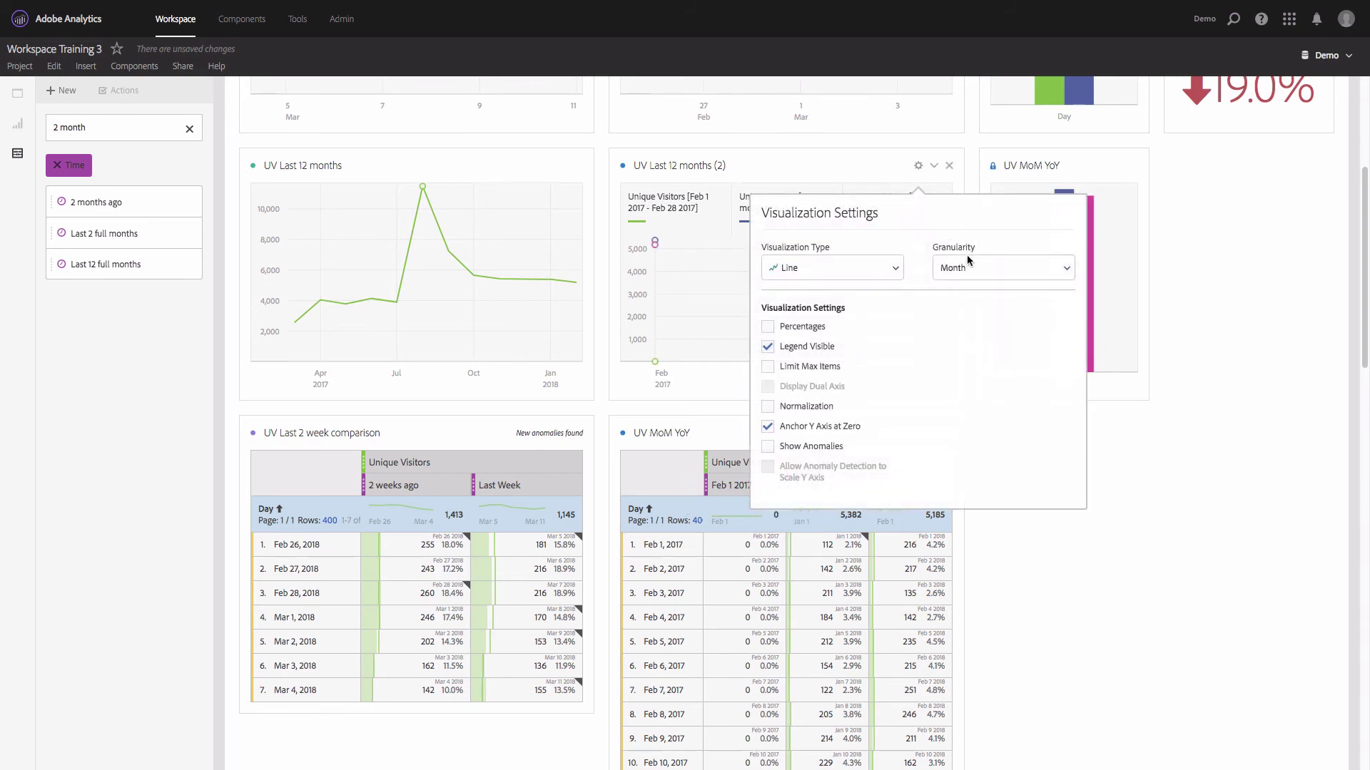
left_click(1014, 269)
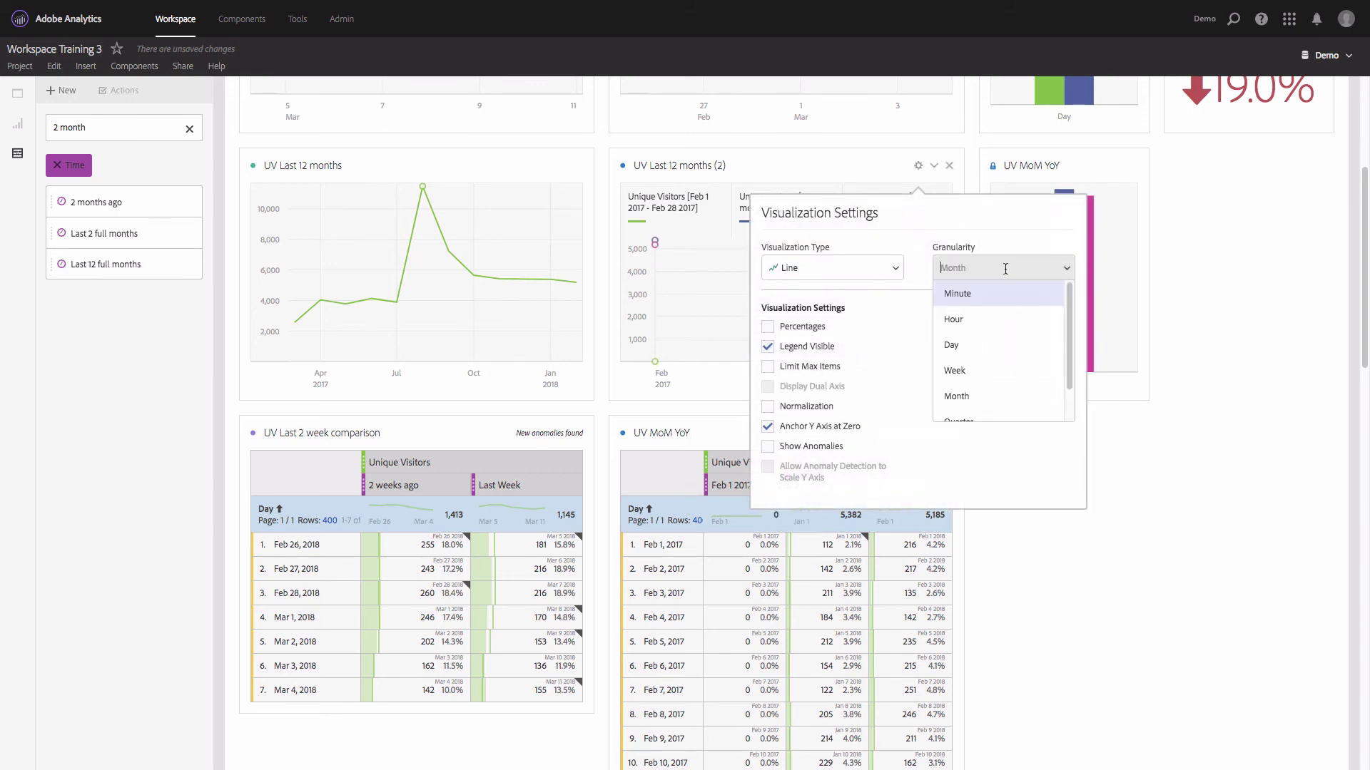
left_click(983, 348)
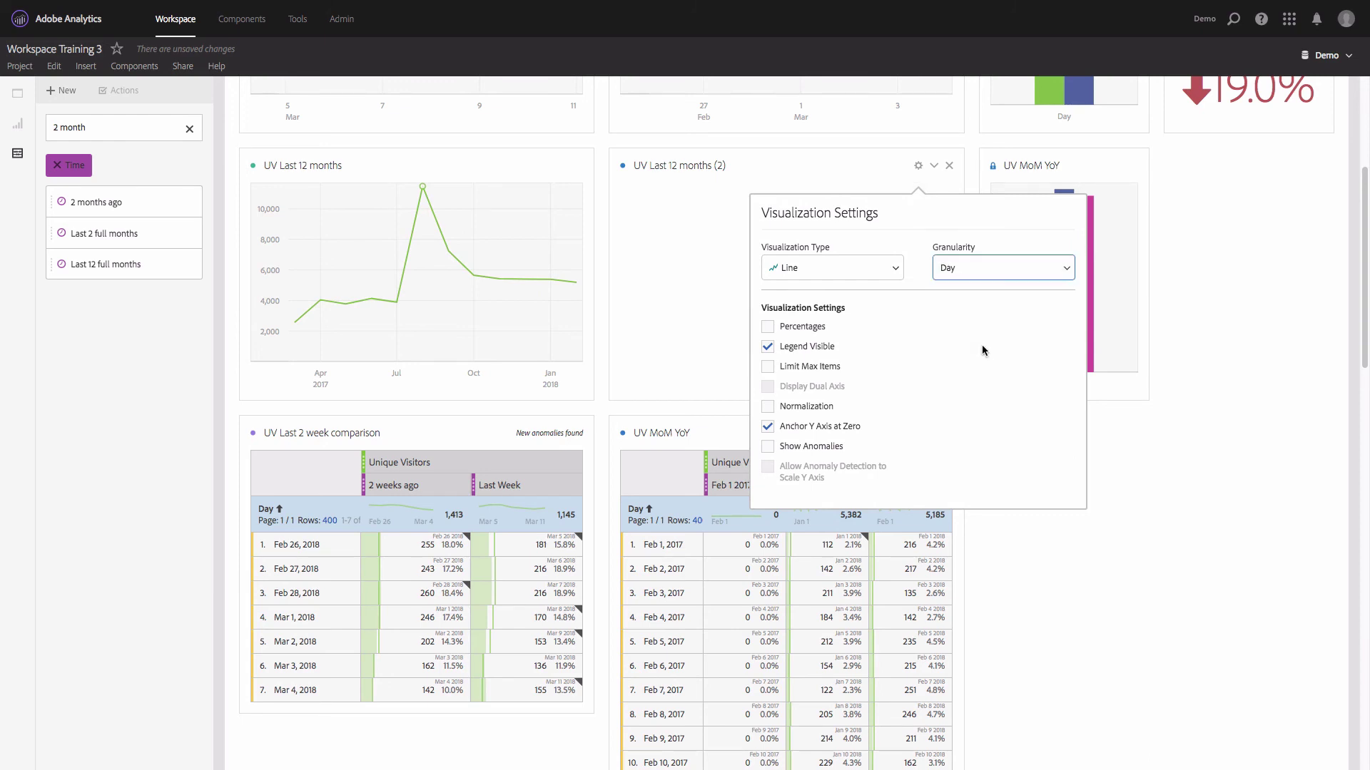
left_click(824, 178)
left_click(622, 167)
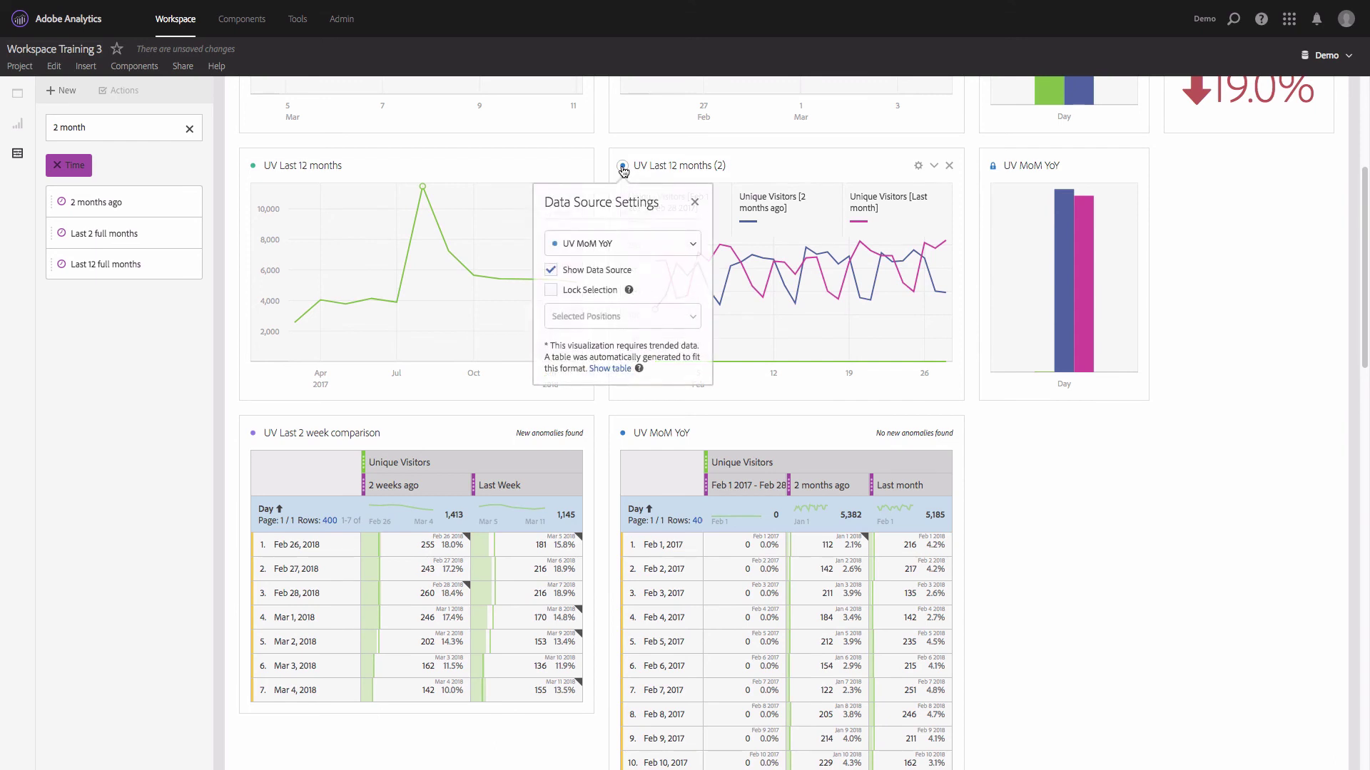
left_click(593, 290)
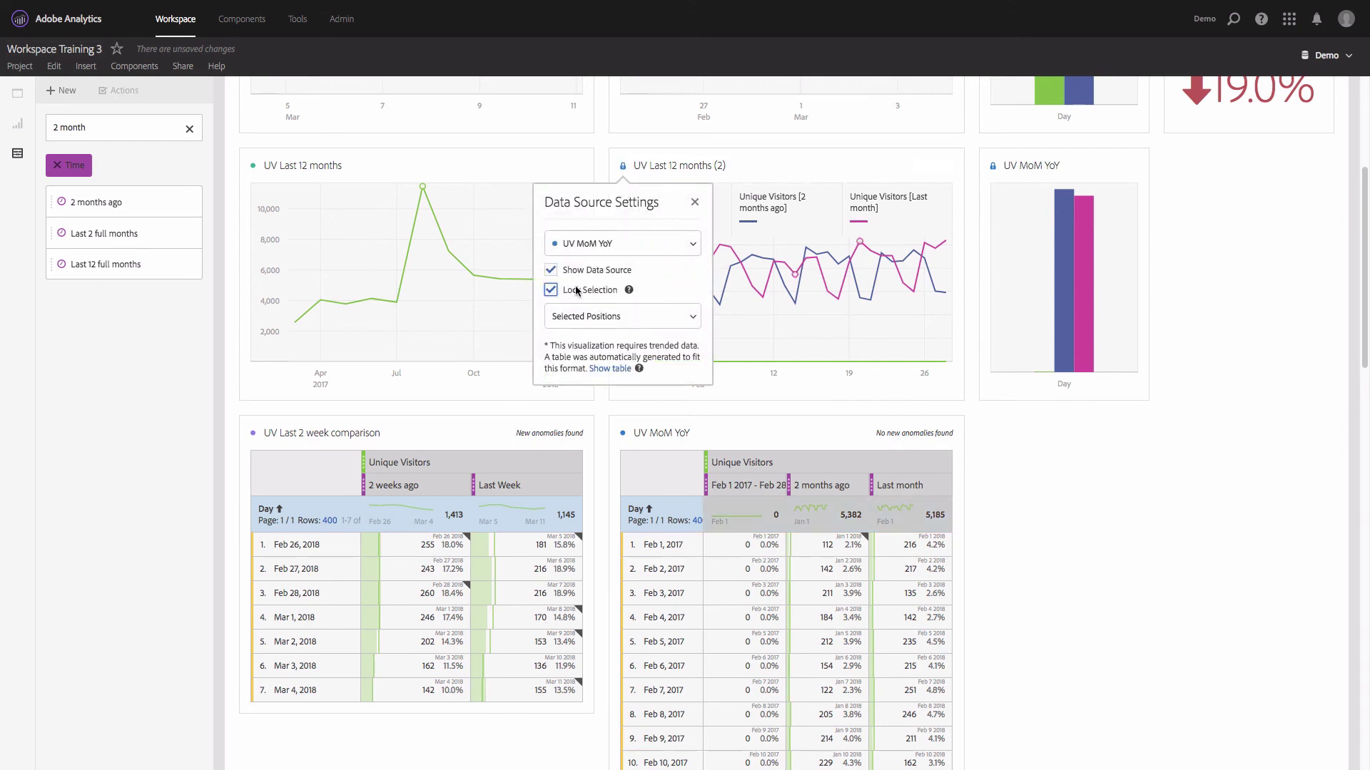
Step: Rename the "UV Last 12 months (2)" line chart "UV MoM YoY" by copying the title of its source table
left_click(657, 164)
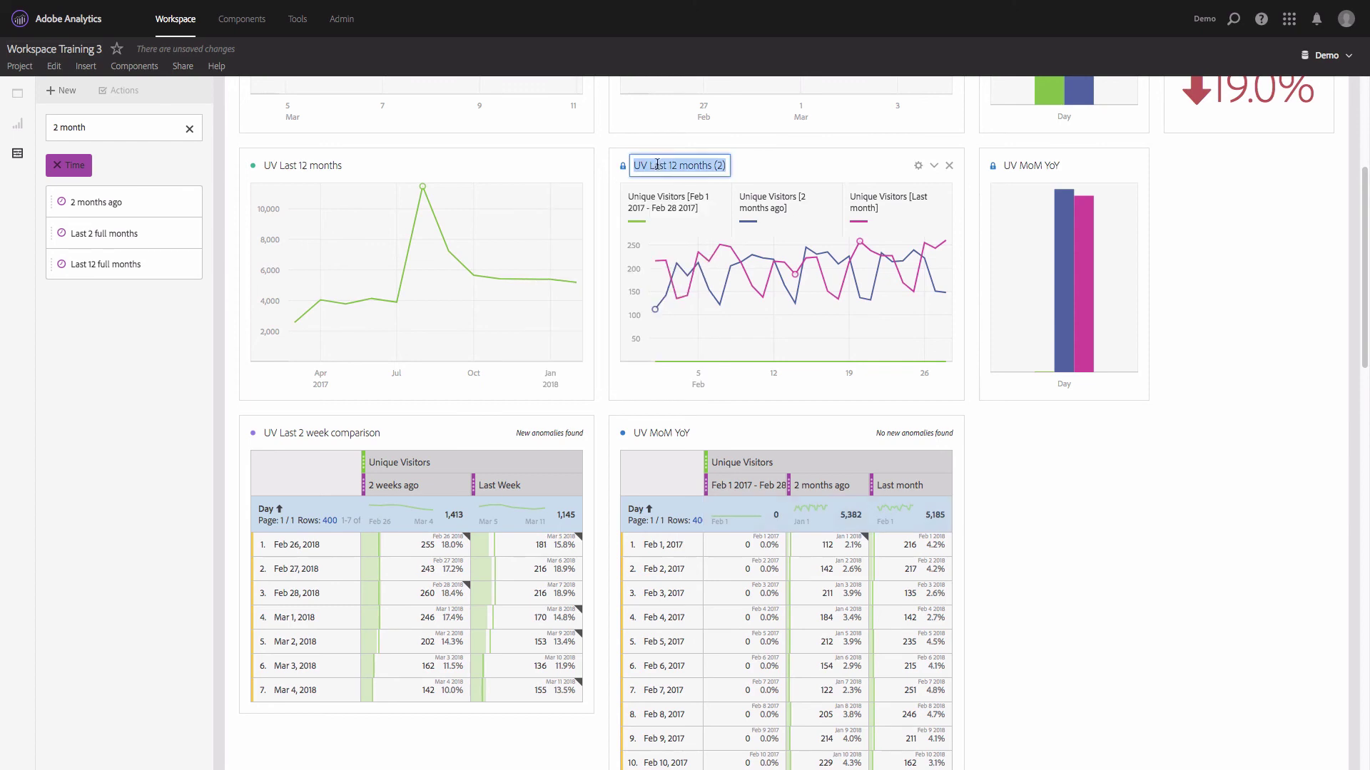
left_click(660, 433)
key("ctrl+c")
left_click(658, 166)
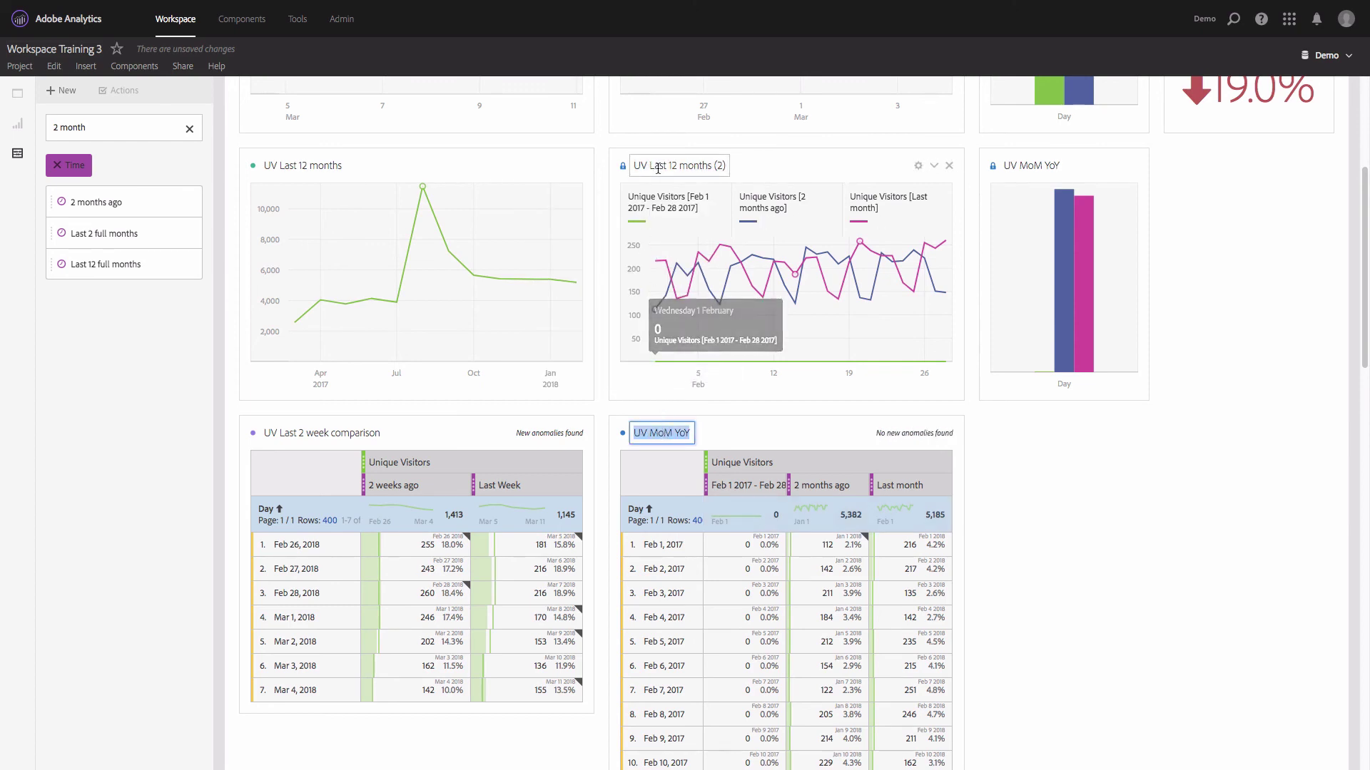
key("ctrl+v")
key("Return")
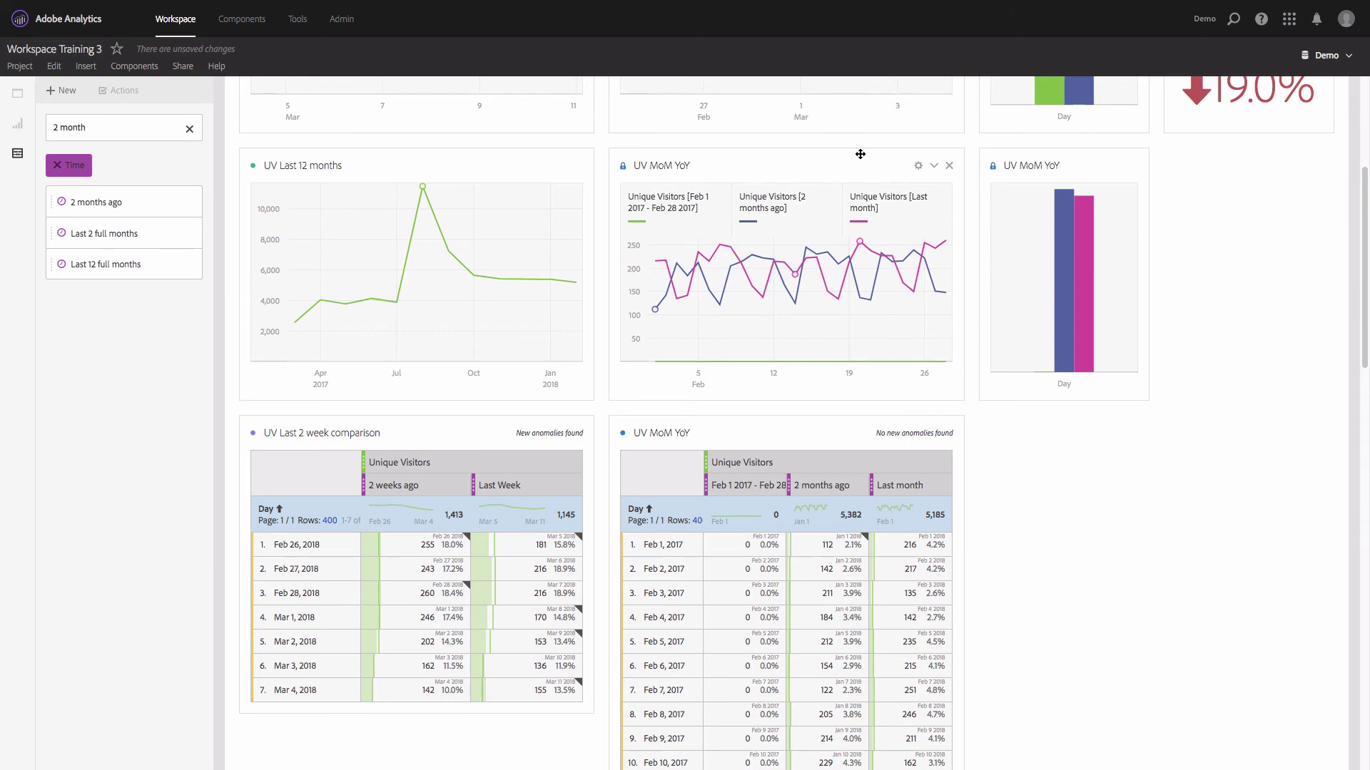
Step: Duplicate the UV Last week summary number and move the copy below the UV WoW summary
scroll(1230, 243, "up", 4)
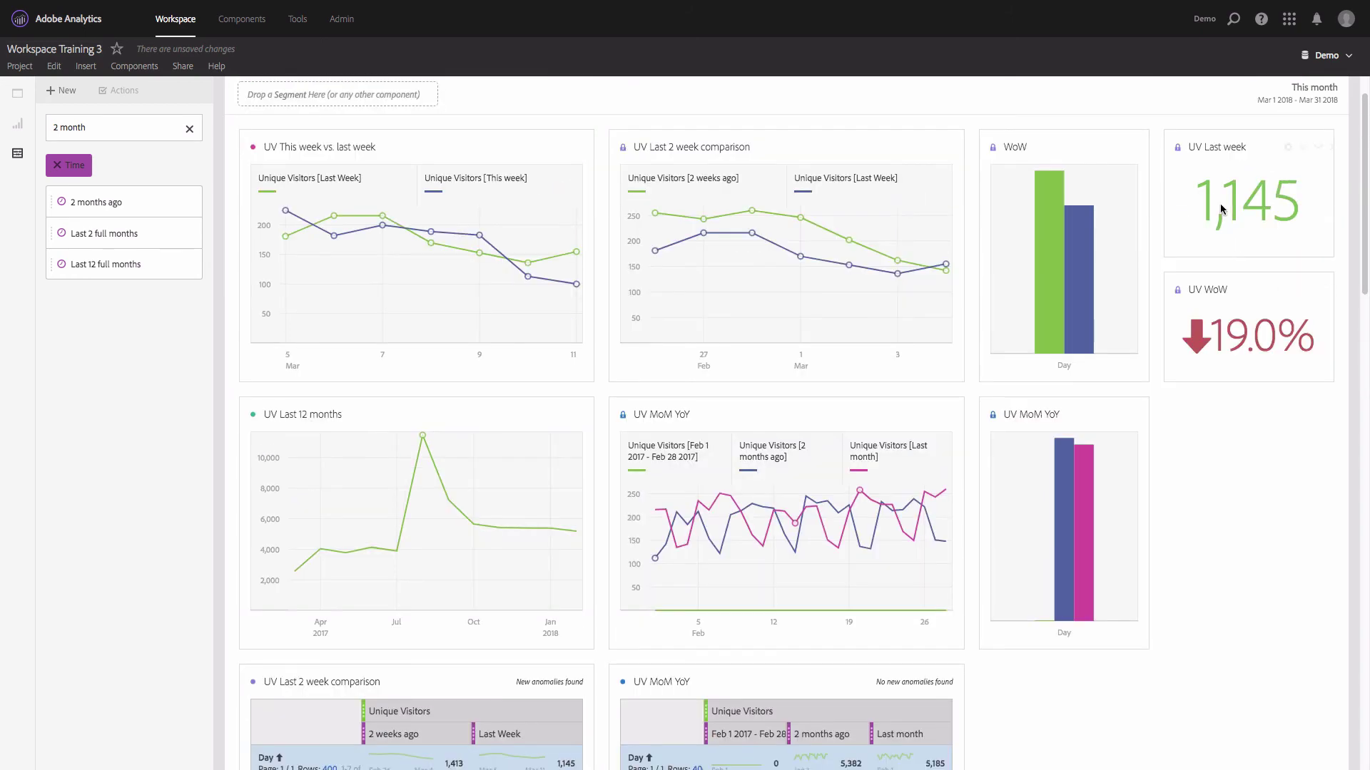
right_click(1232, 131)
left_click(1207, 219)
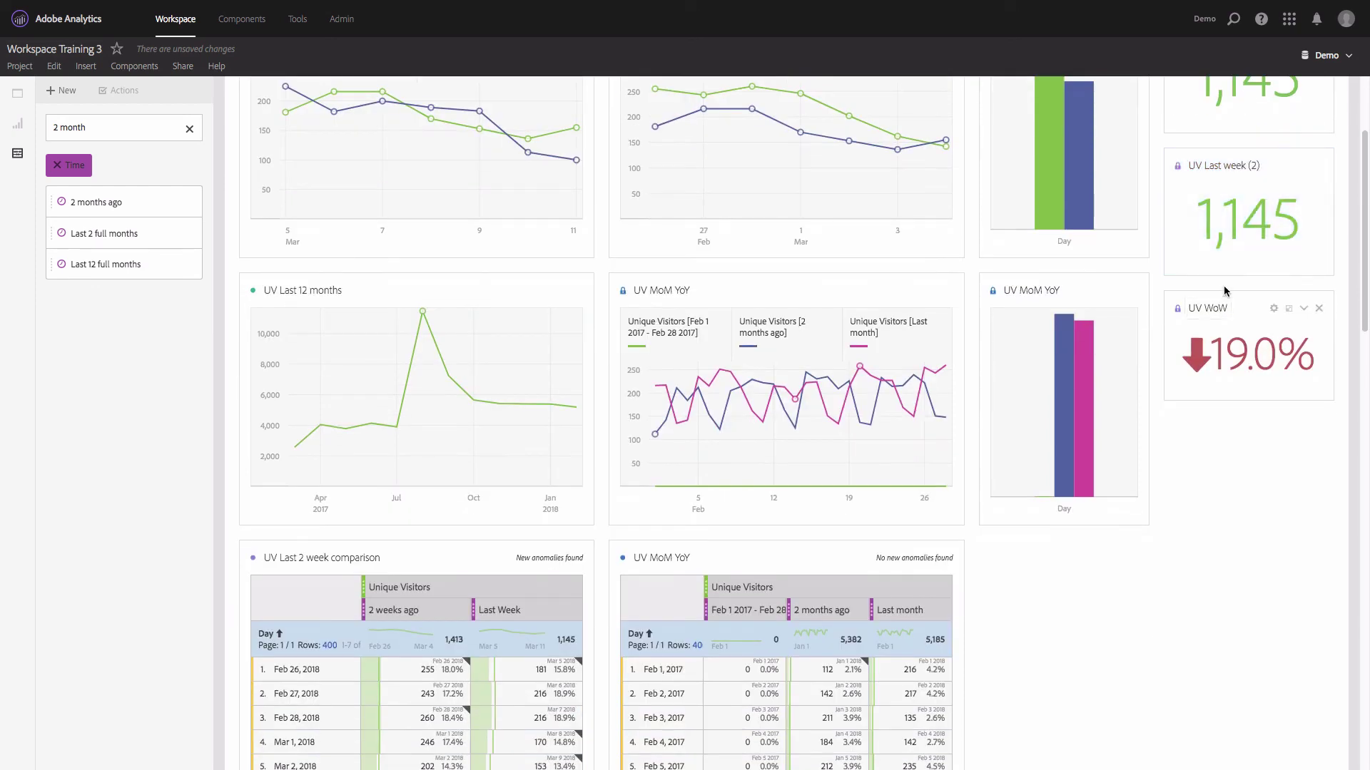
left_click_drag(1264, 157, 1259, 291)
Step: Rename the duplicated summary number "UV Last month"
left_click(1219, 292)
left_click(1223, 290)
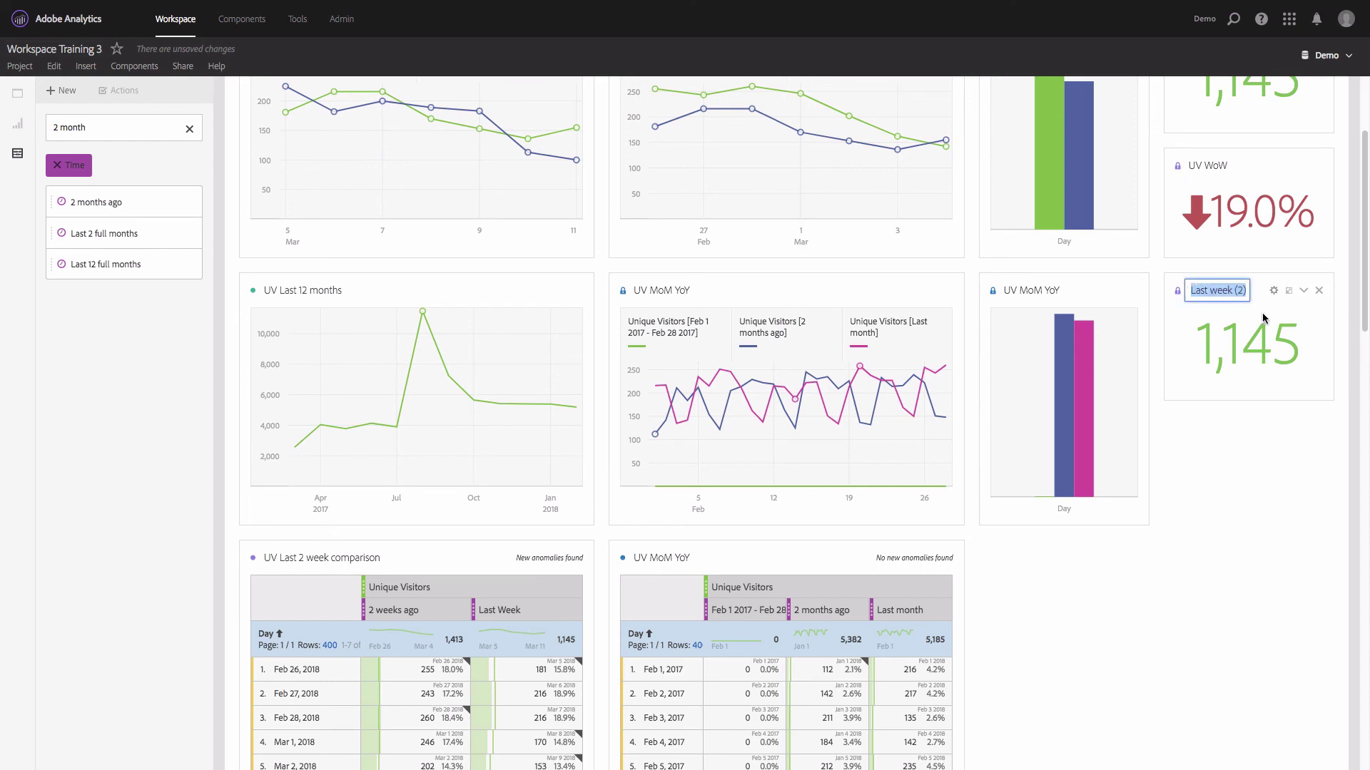
type("Last month")
Step: Unlock the UV Last month summary's selection and change its data source to the UV MoM YoY table
left_click(1177, 291)
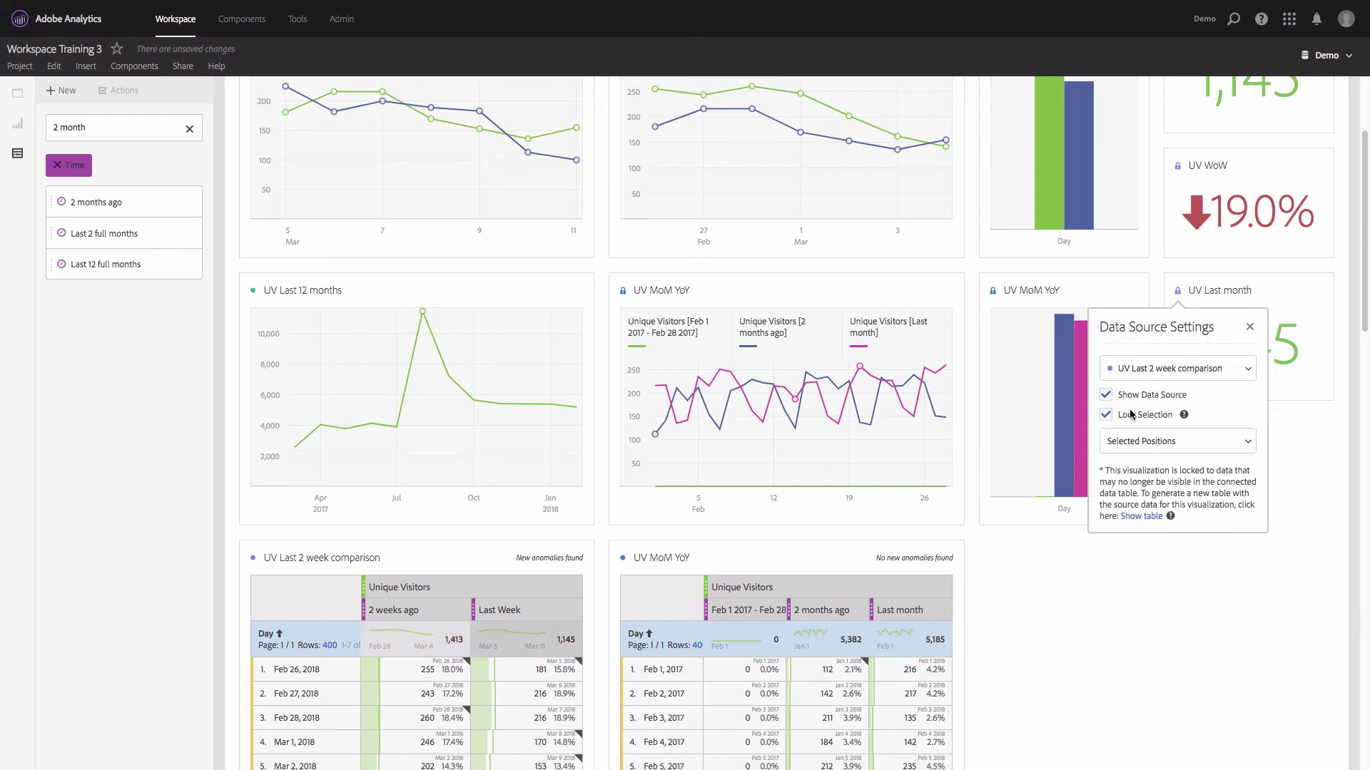
left_click(1106, 415)
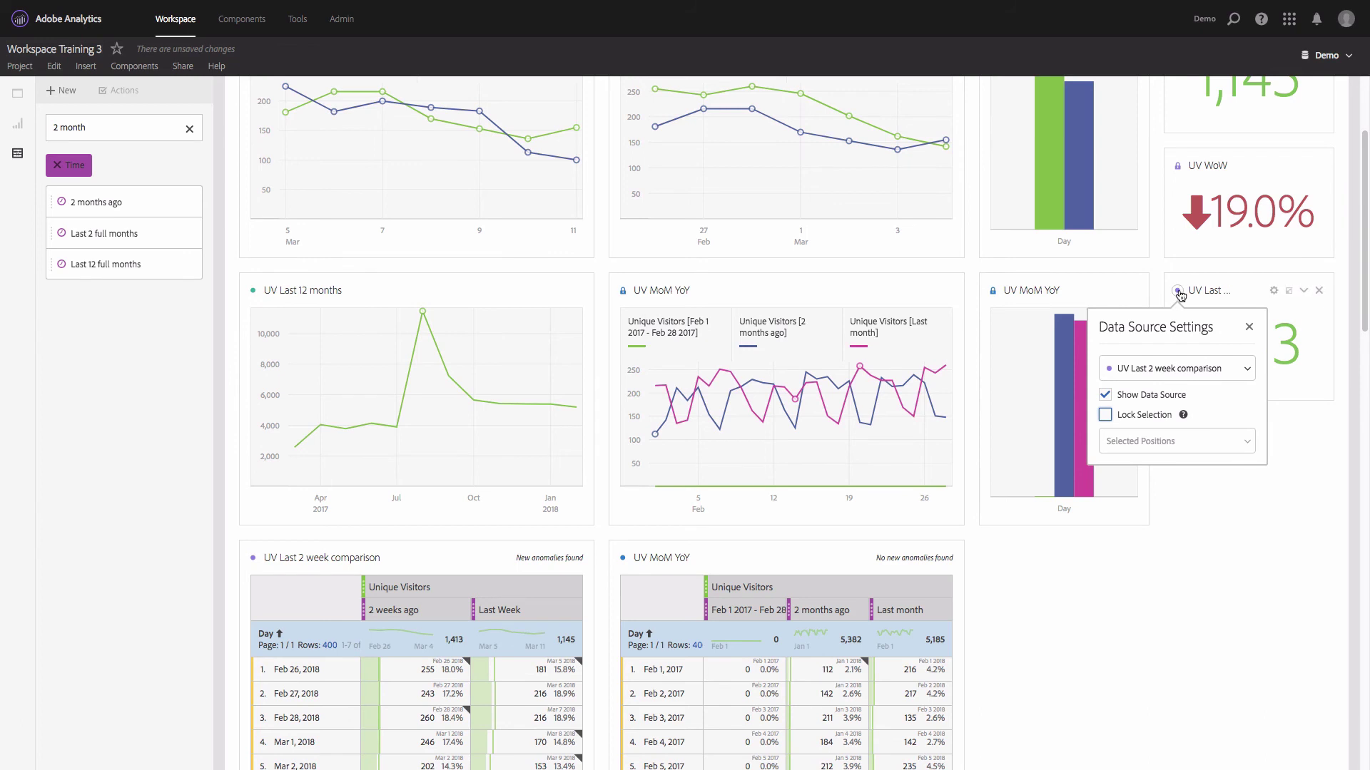
left_click(1142, 371)
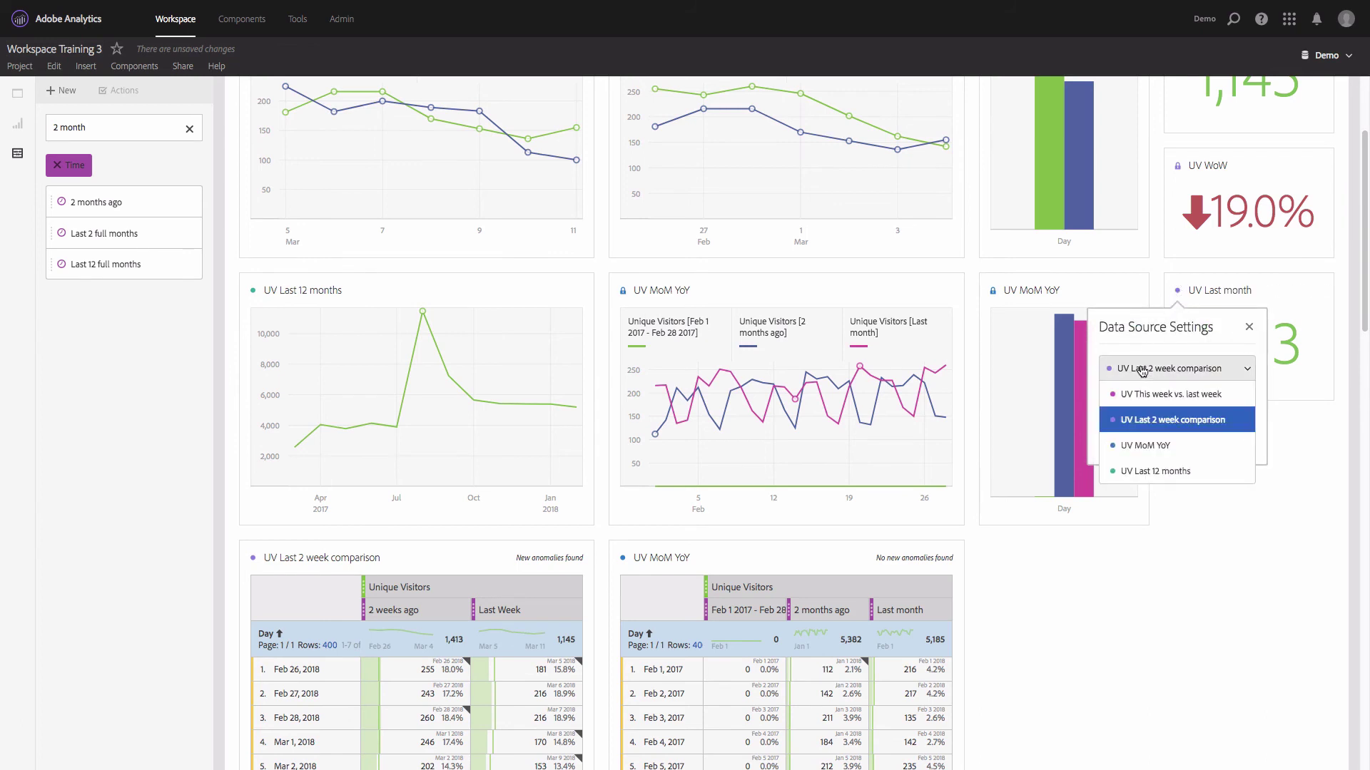
left_click(1146, 451)
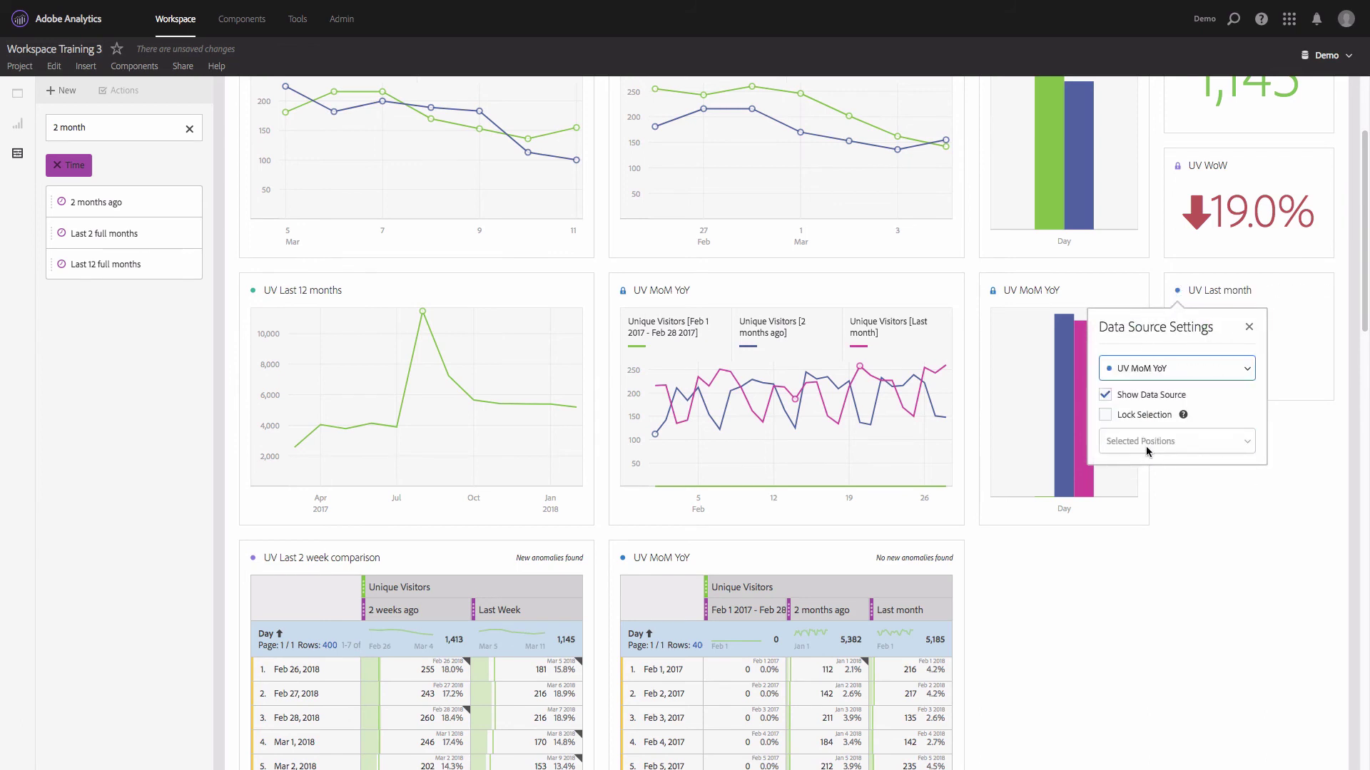
Step: Point the UV Last month summary at the Last month column total in the UV MoM YoY table and lock its selection
left_click(987, 645)
left_click(893, 646)
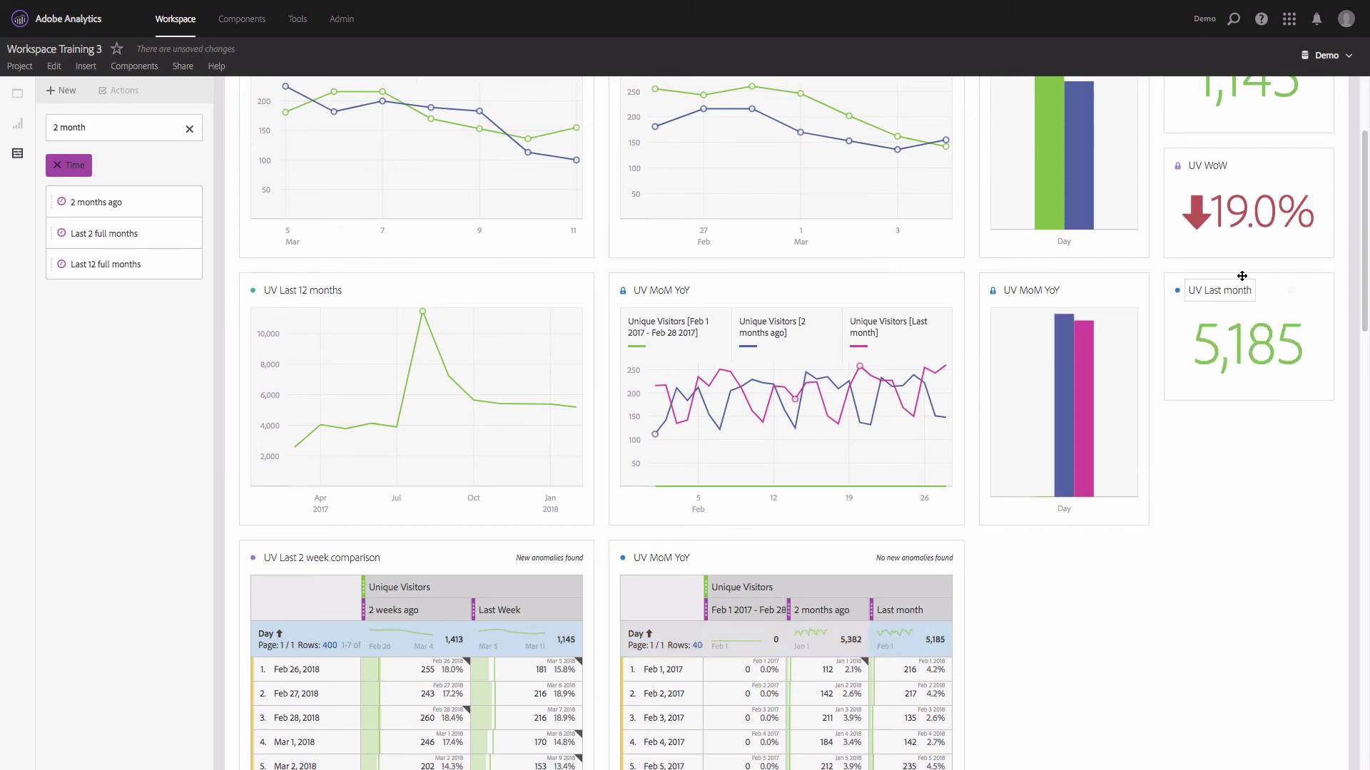
left_click(1178, 291)
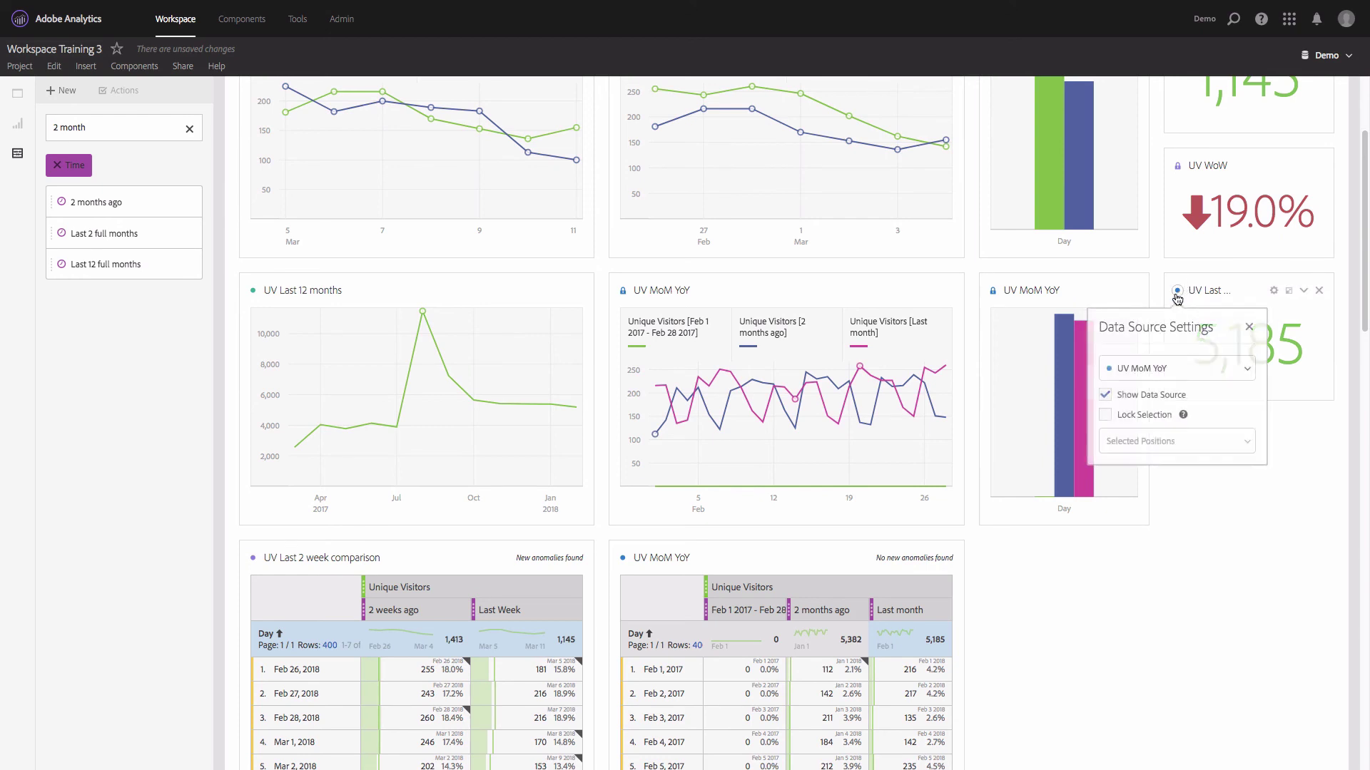
left_click(1105, 416)
left_click(1294, 426)
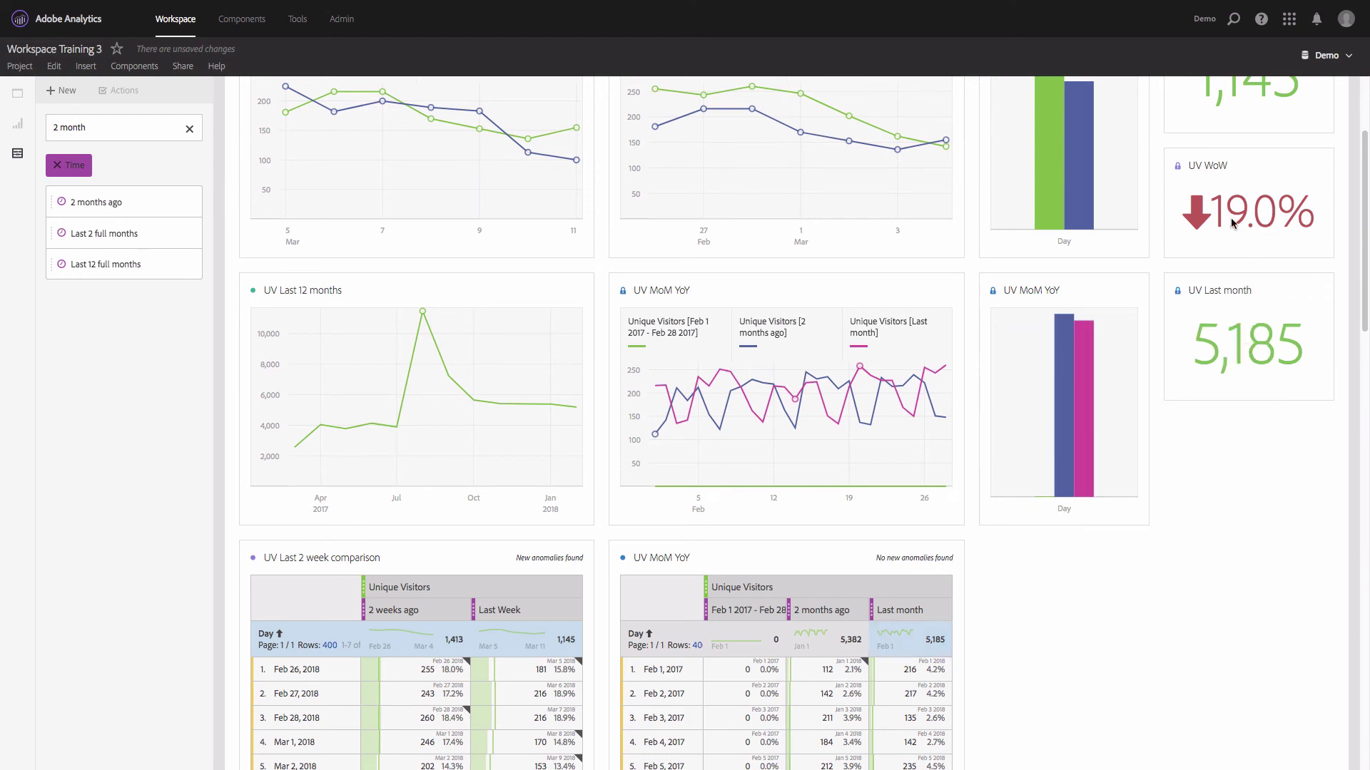
Step: Duplicate the UV WoW summary change visualization
right_click(1256, 158)
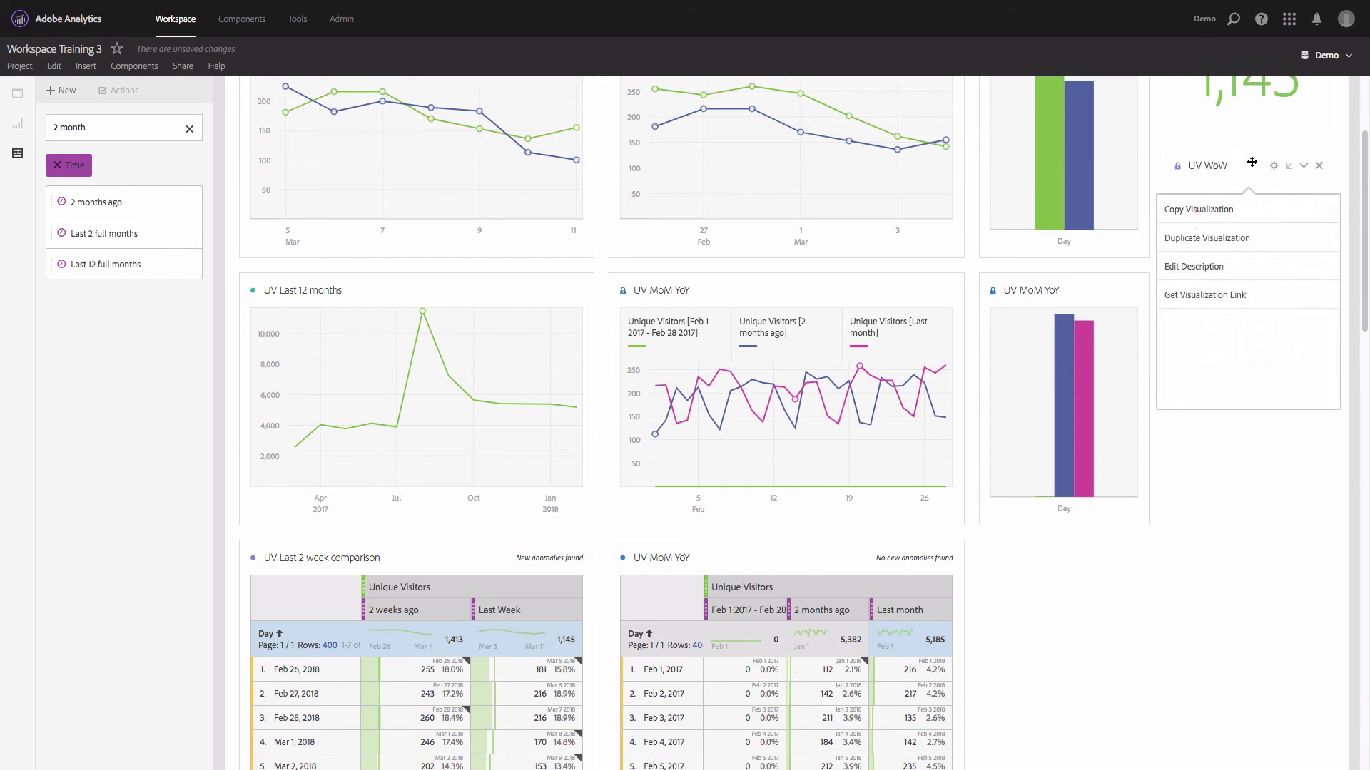
left_click(1232, 236)
scroll(1227, 285, "down", 2)
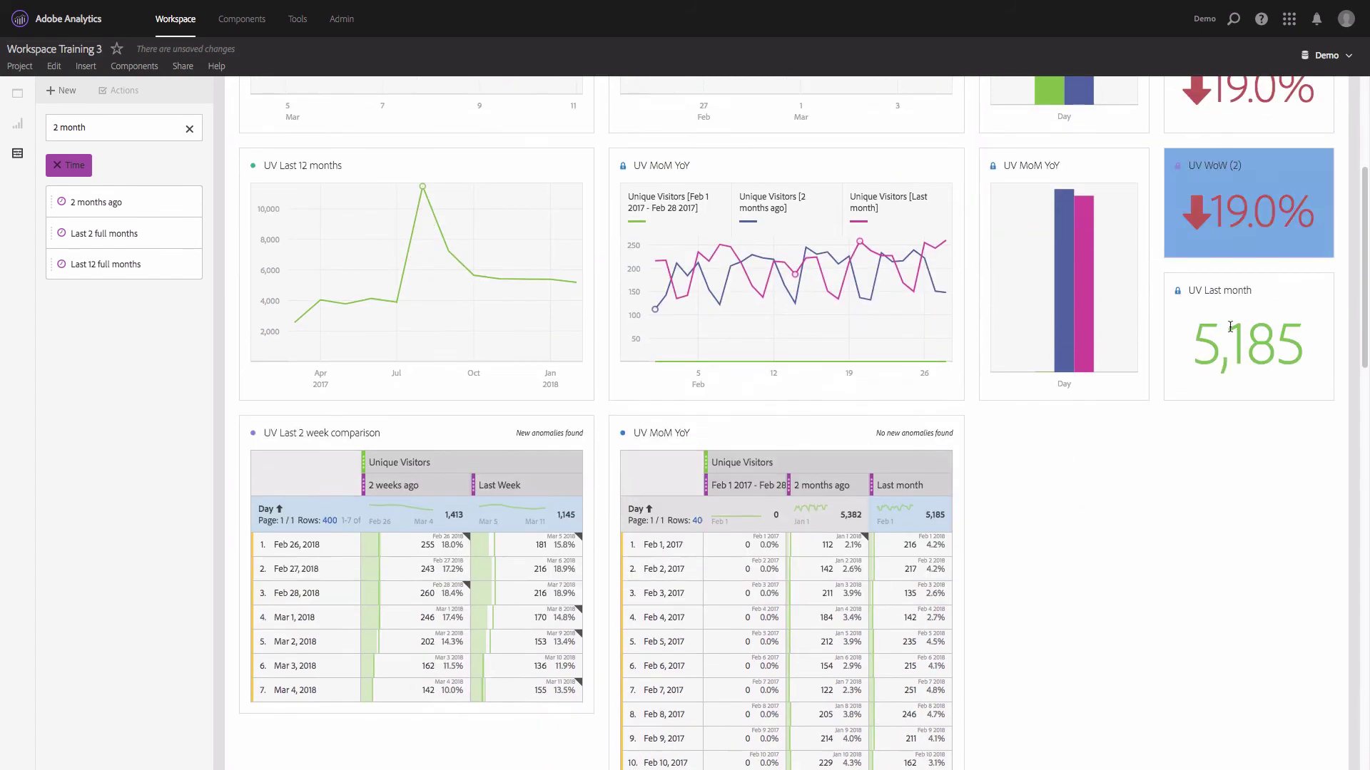
Step: Rename the duplicated UV WoW summary change "UV MoM" and place it below the UV Last month summary
left_click(1222, 291)
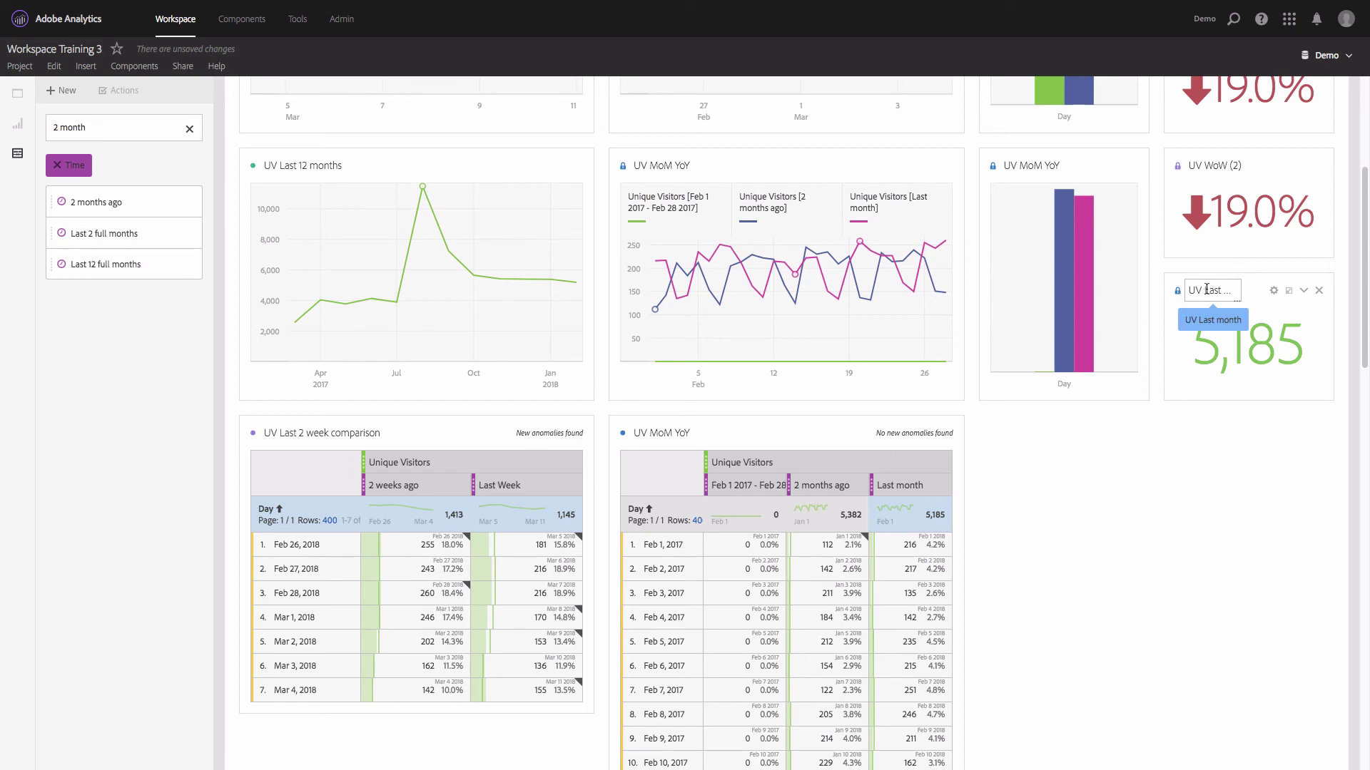
left_click(1217, 164)
left_click(1205, 165)
left_click_drag(1204, 165, 1250, 166)
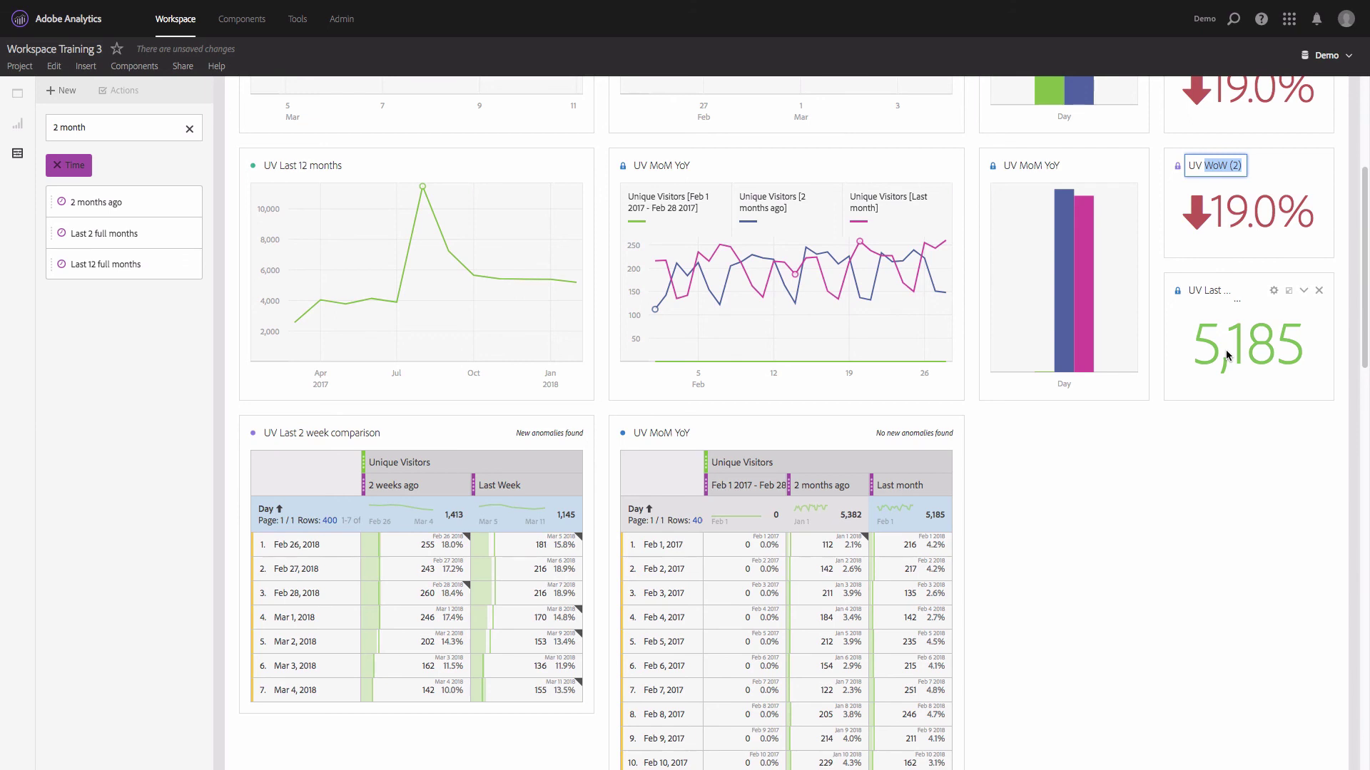
type("Last")
key("BackSpace")
key("BackSpace")
key("BackSpace")
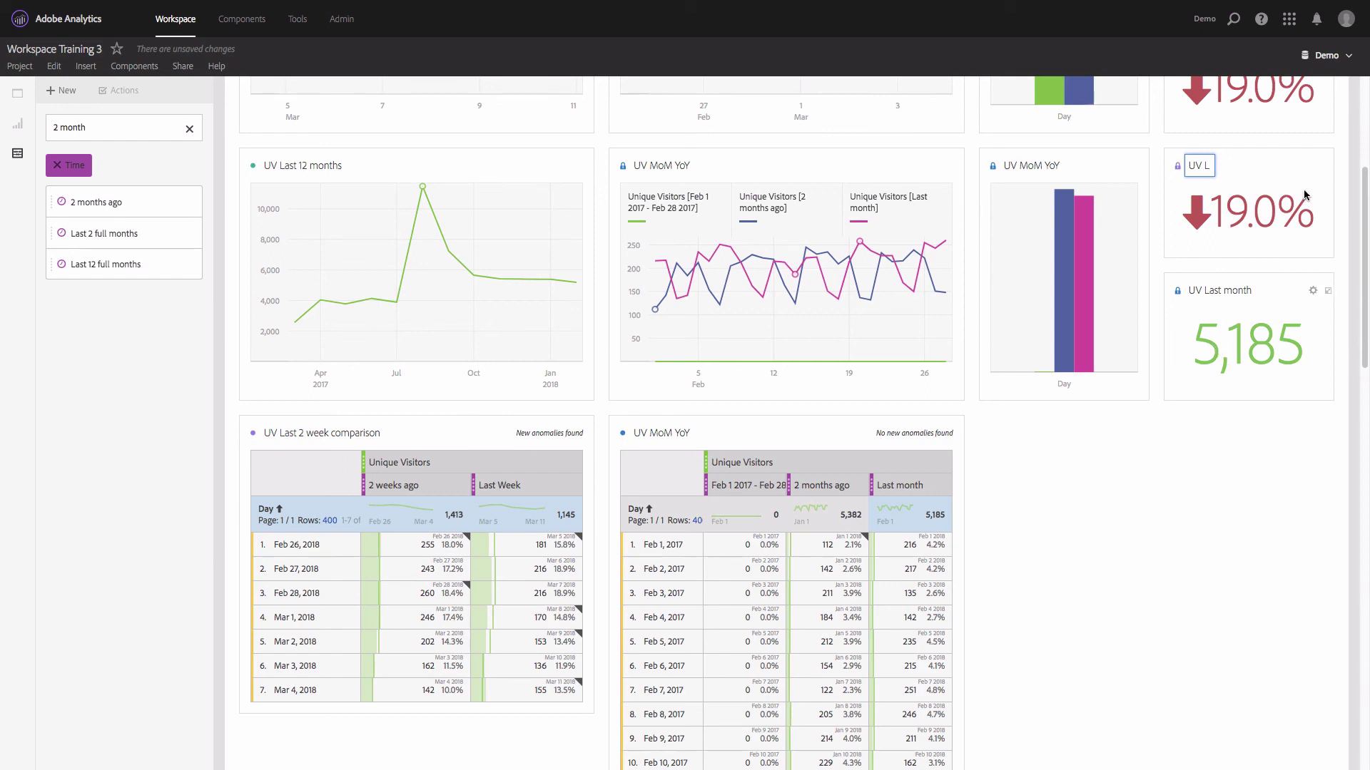
left_click_drag(1232, 159, 1213, 294)
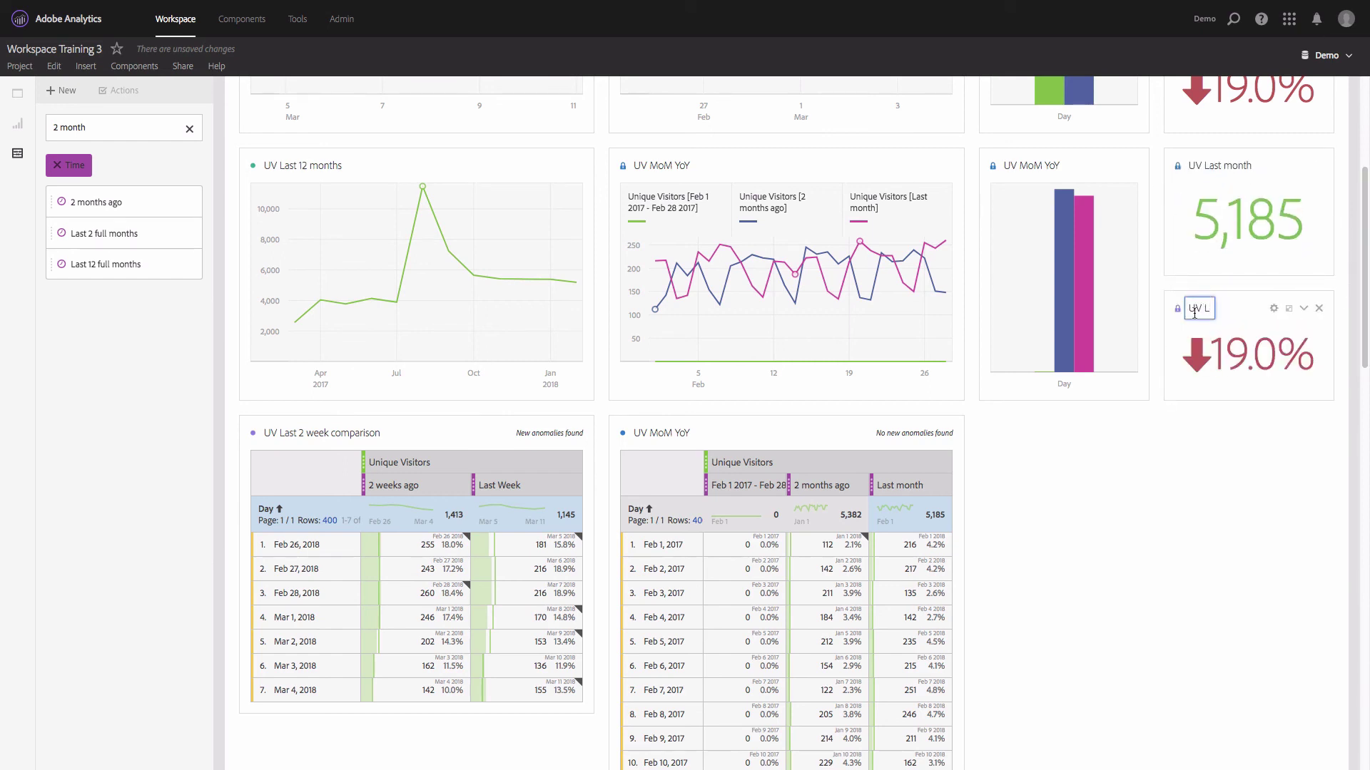
key("BackSpace")
key("BackSpace")
type("MoM")
Step: Unlock the UV MoM summary's selection and change its data source to the UV MoM YoY table
left_click(1177, 308)
left_click(1129, 436)
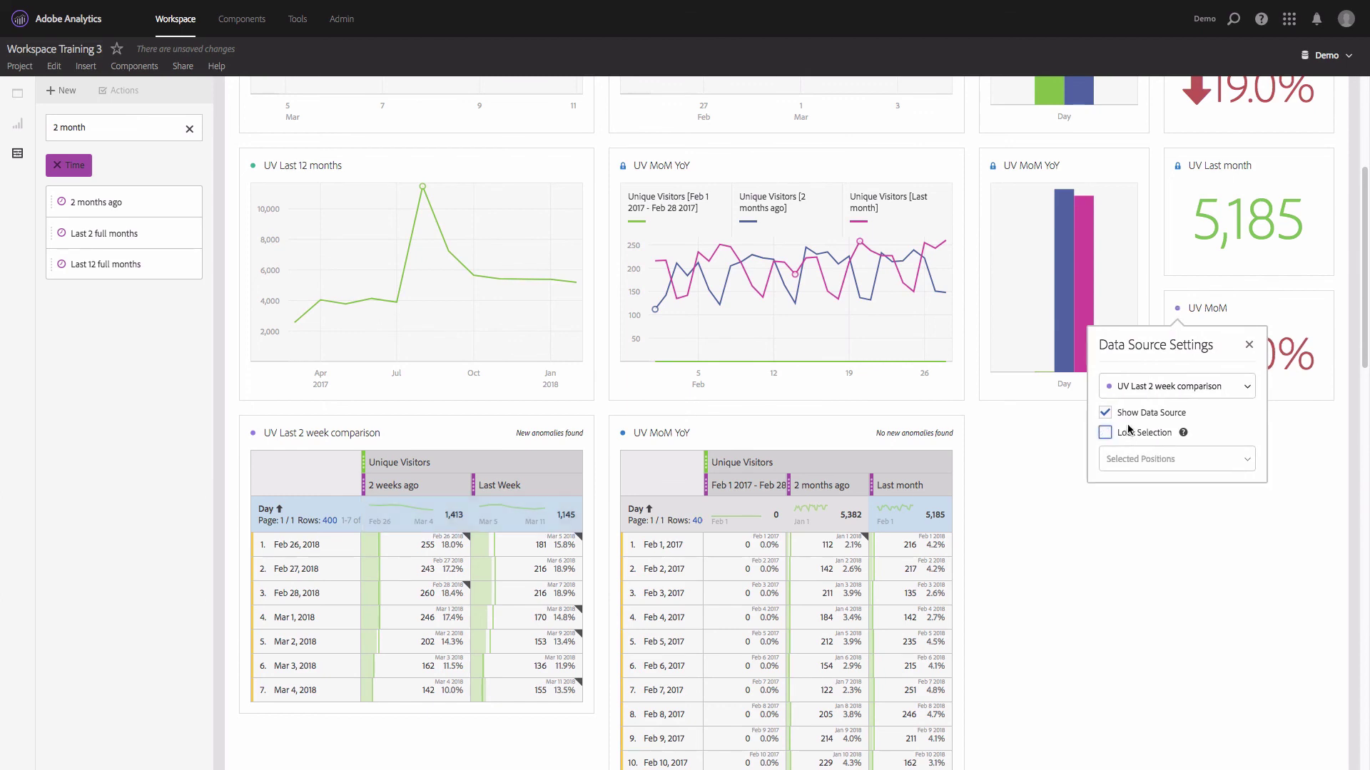
left_click(1134, 386)
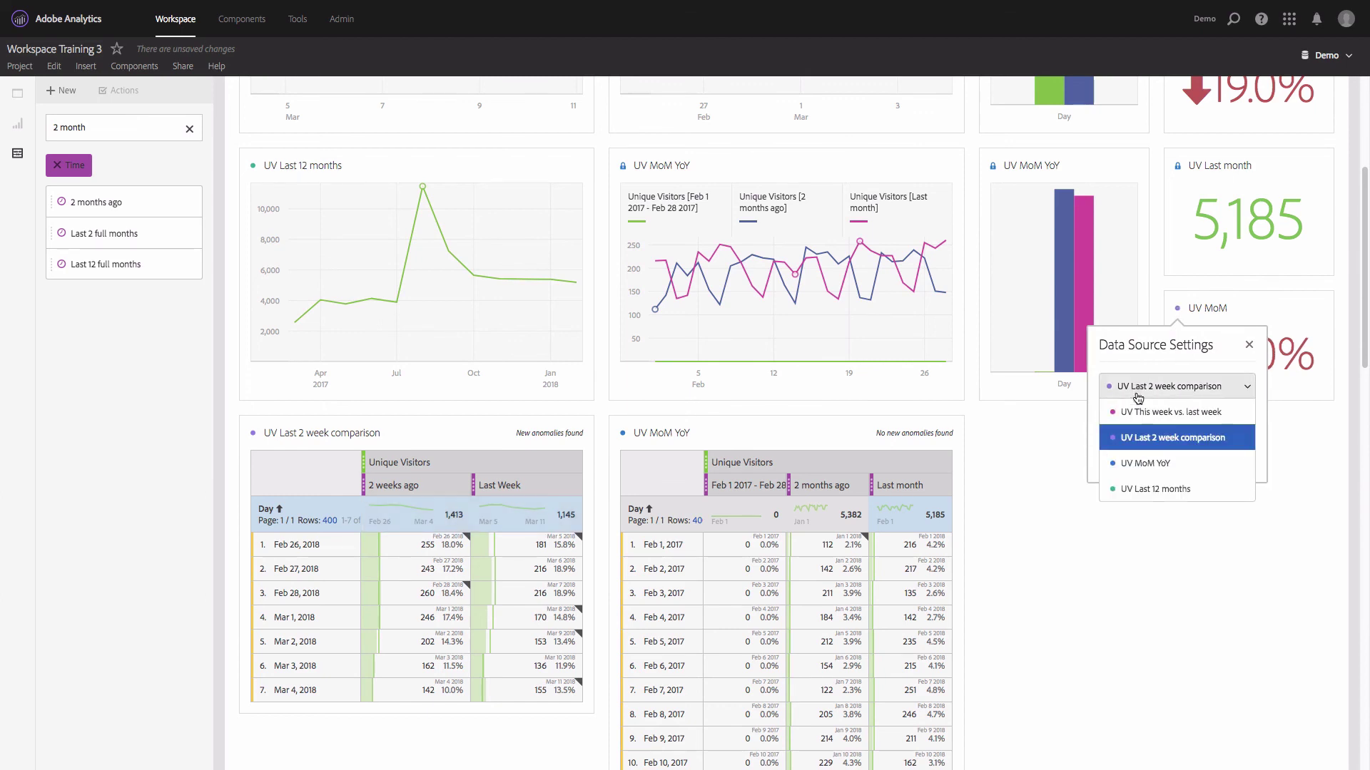
left_click(1154, 462)
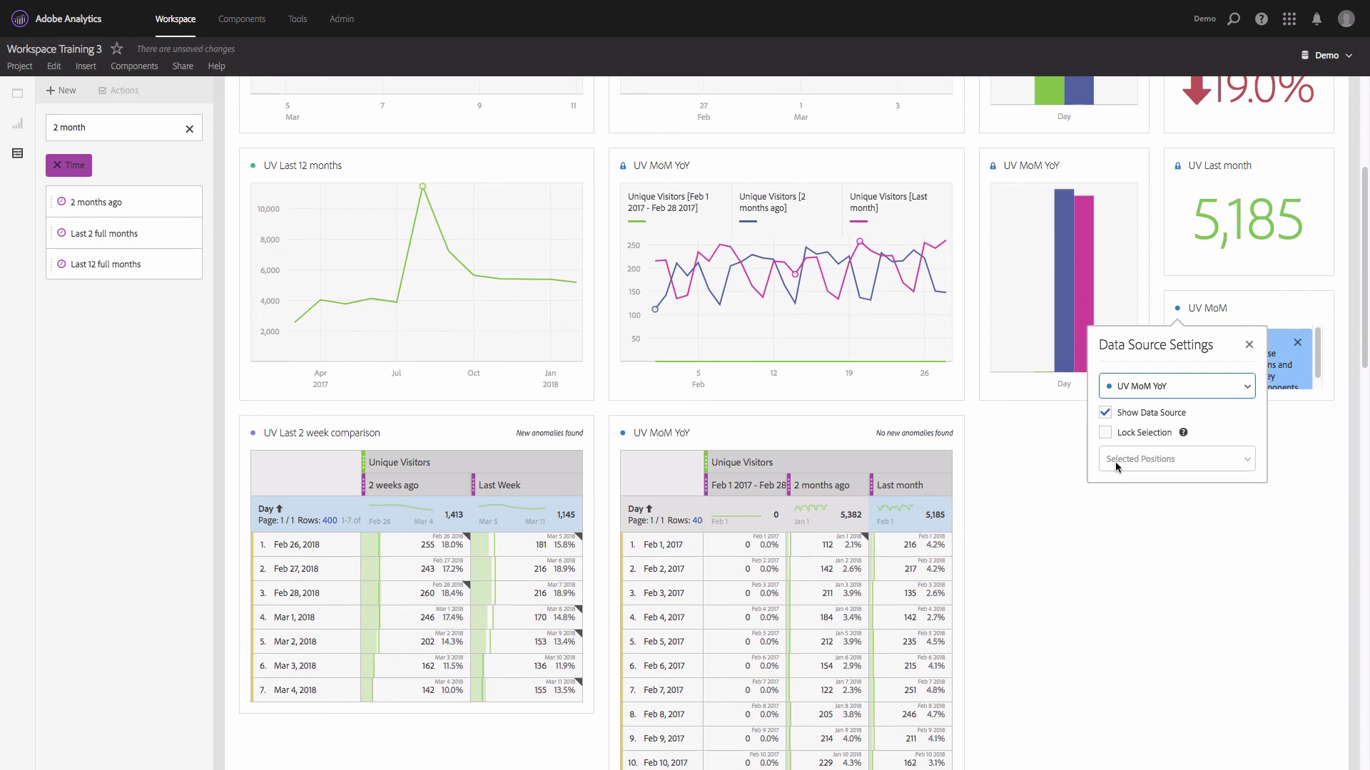
Step: Point the UV MoM summary at the 2 months ago and Last month column totals and lock its selection
left_click(1033, 514)
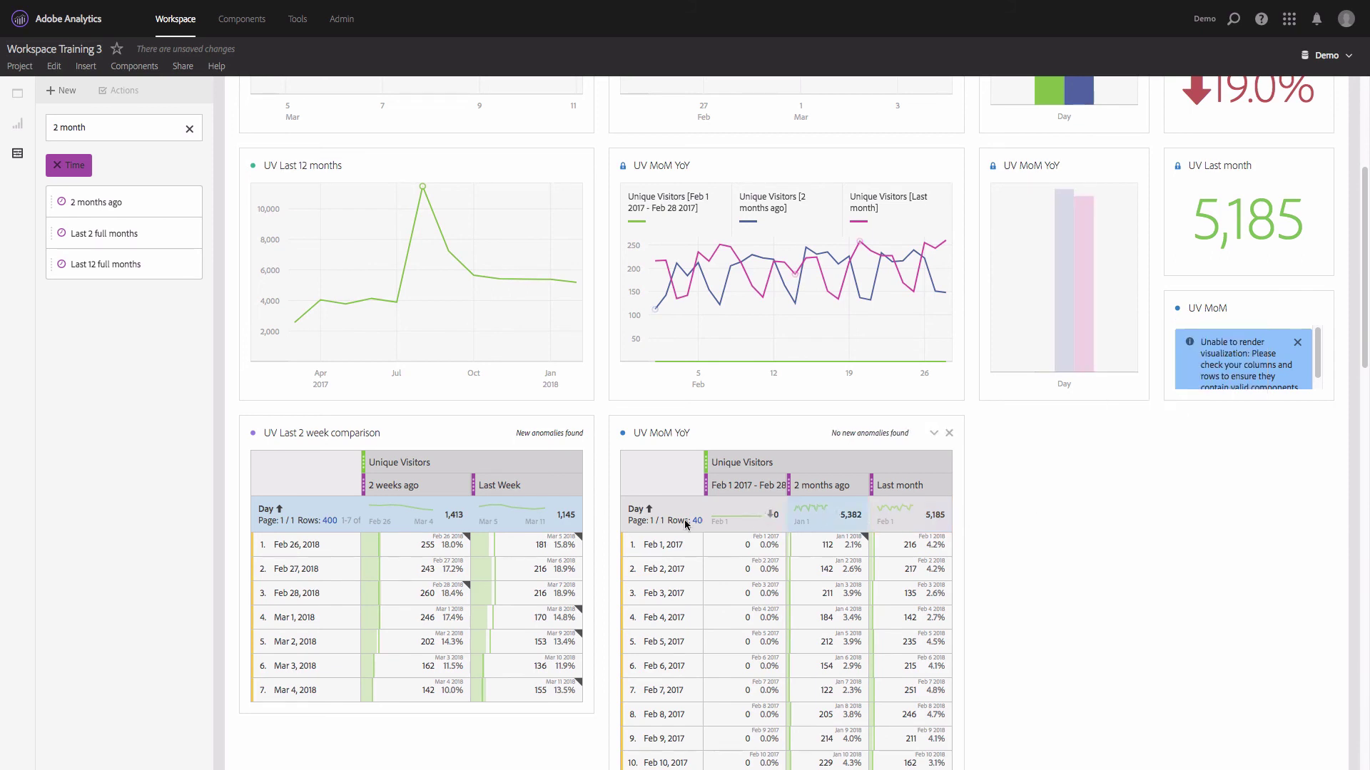
left_click(899, 511, "ctrl")
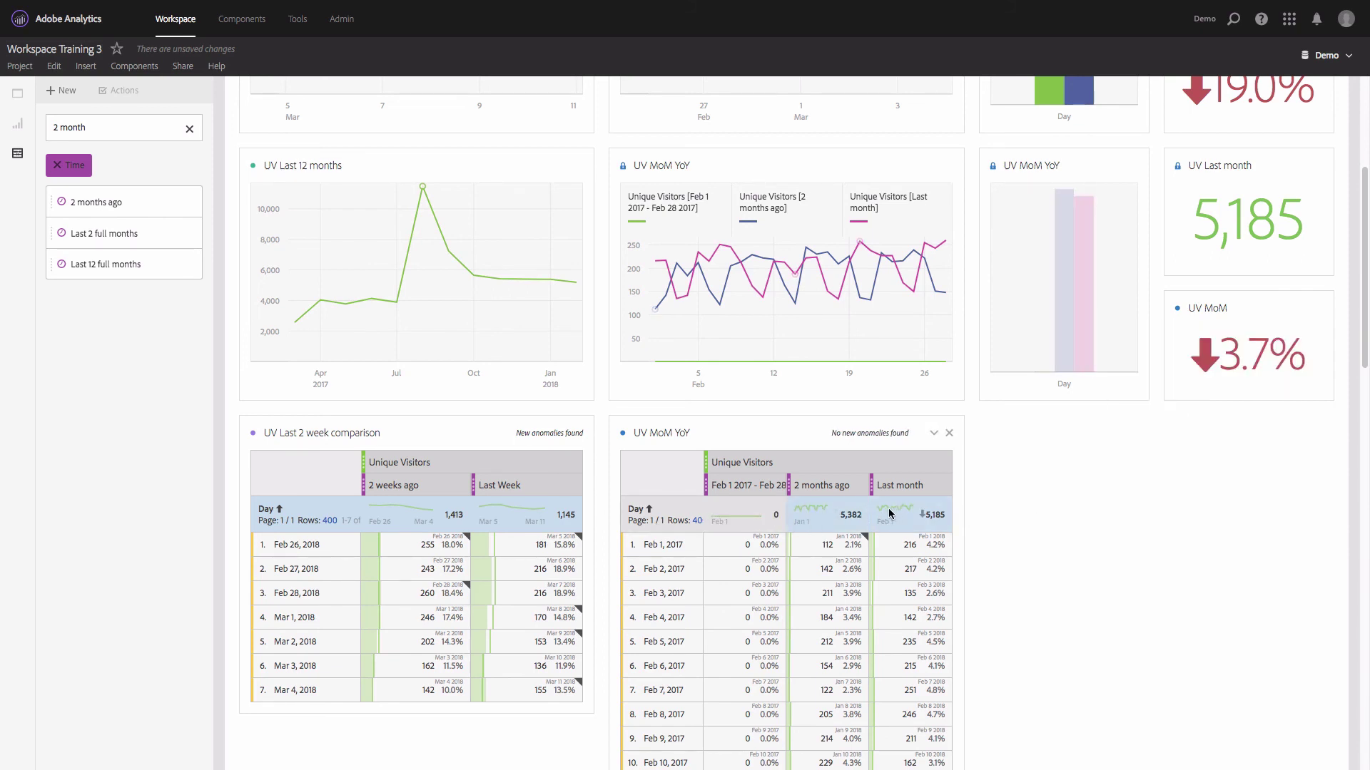
left_click(1177, 310)
left_click(1146, 433)
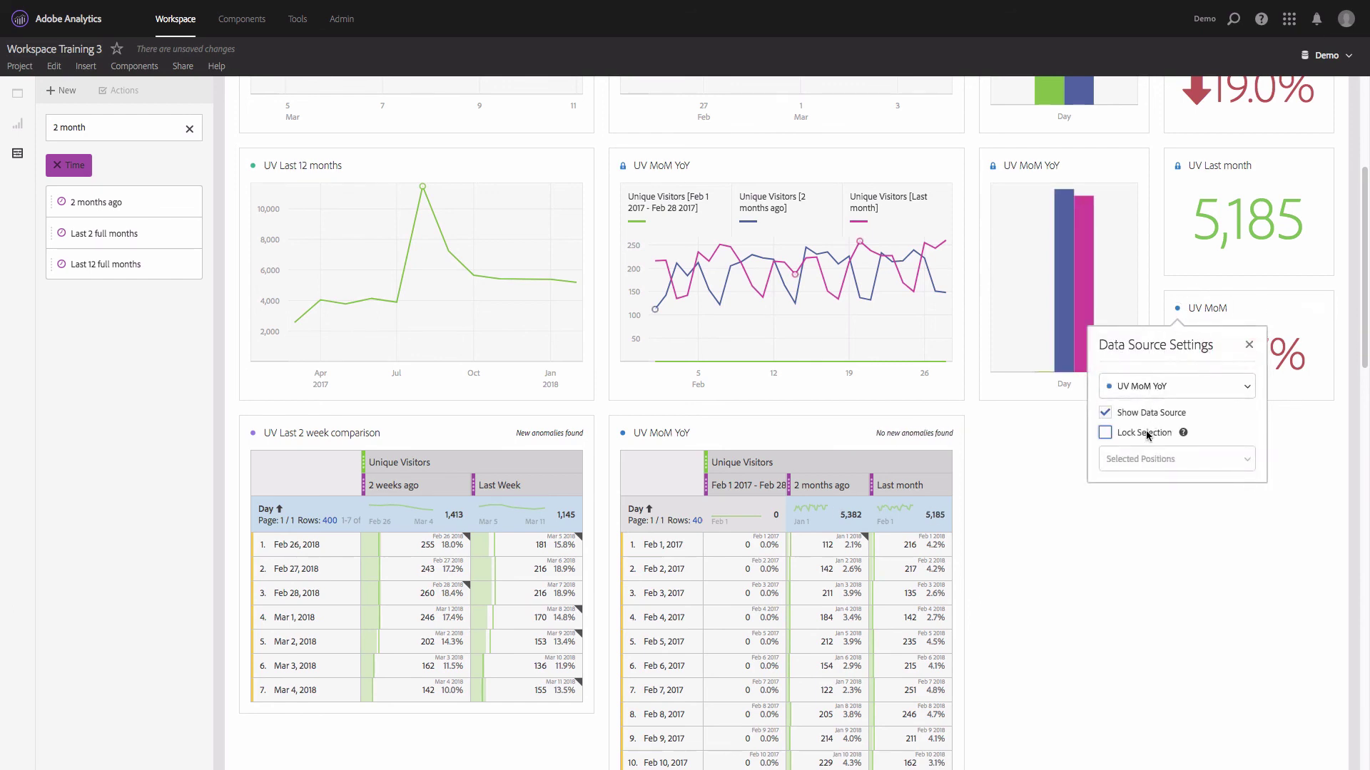
left_click(1056, 437)
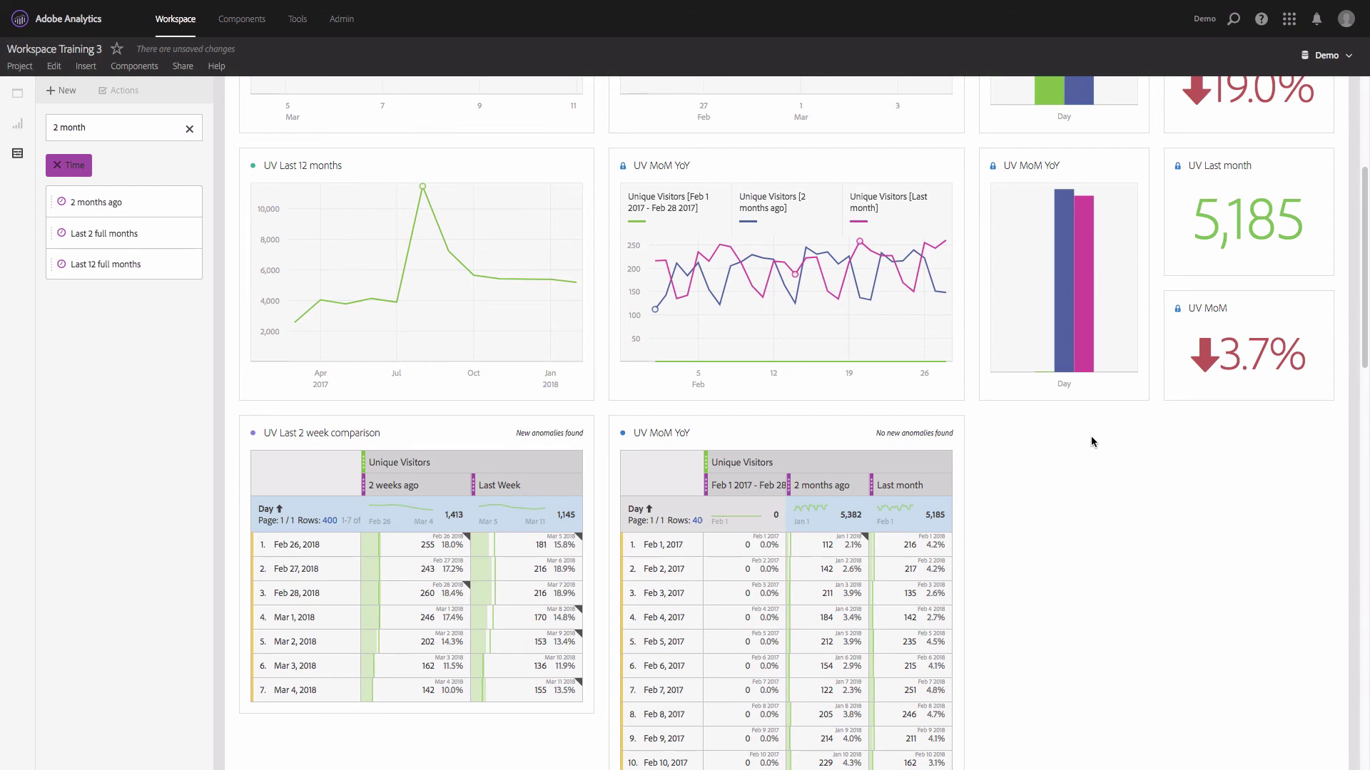
Step: Hide the data source tables behind the UV MoM YoY and UV Last 12 months charts
scroll(1051, 448, "up", 5)
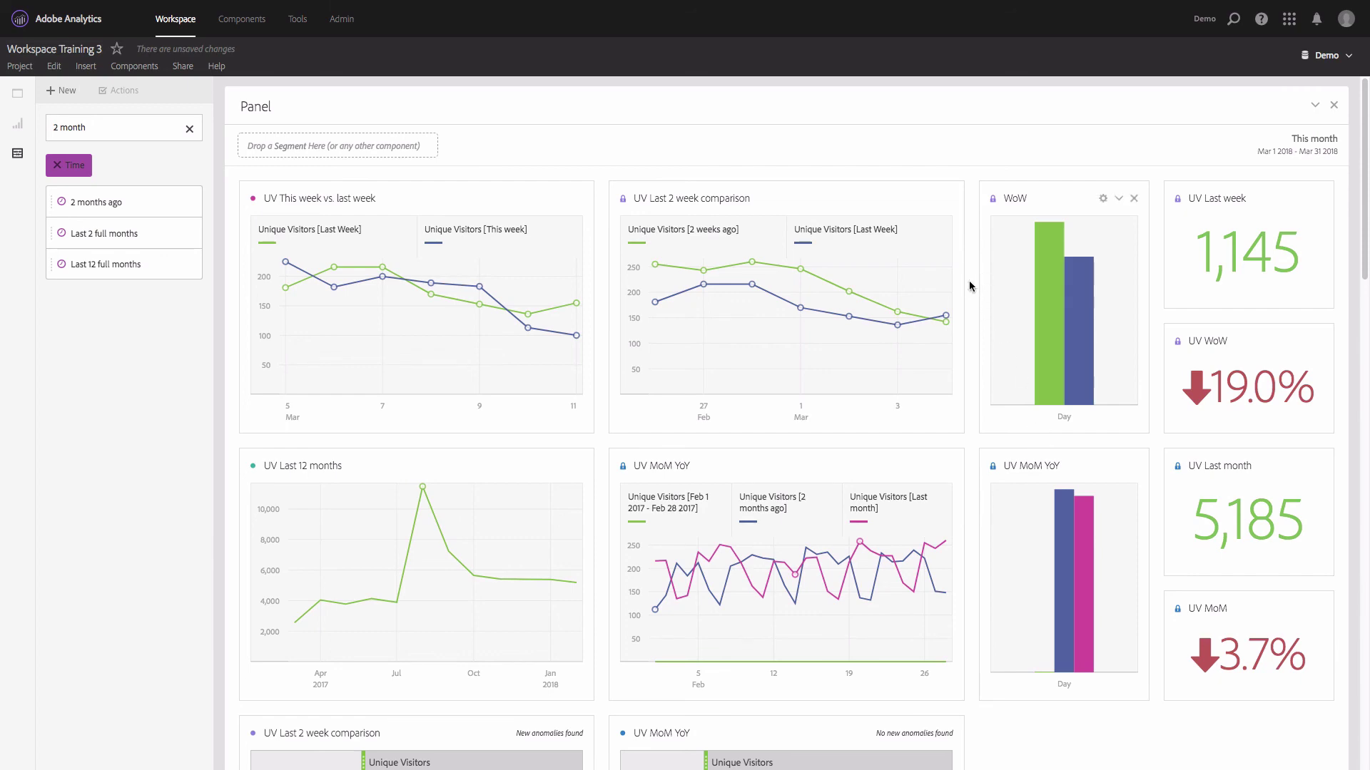
scroll(901, 314, "down", 5)
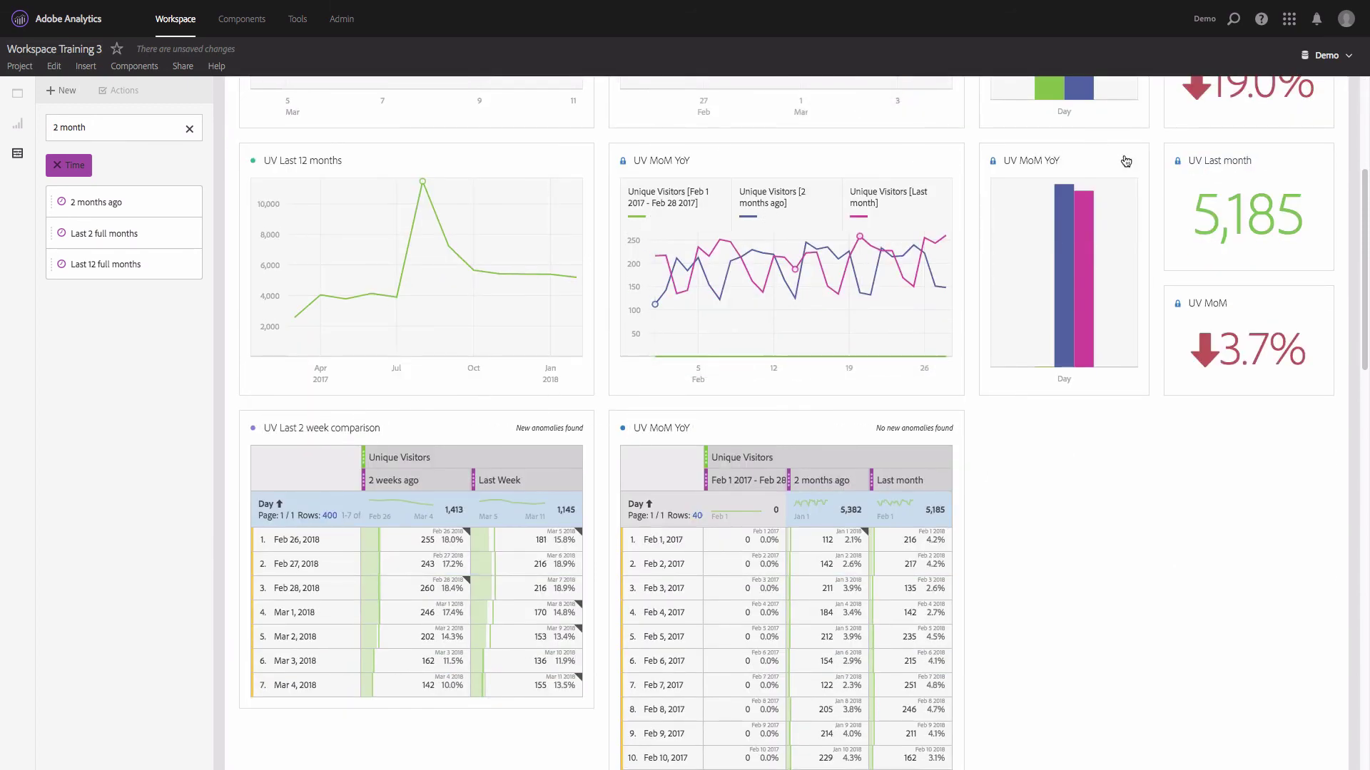
left_click(994, 164)
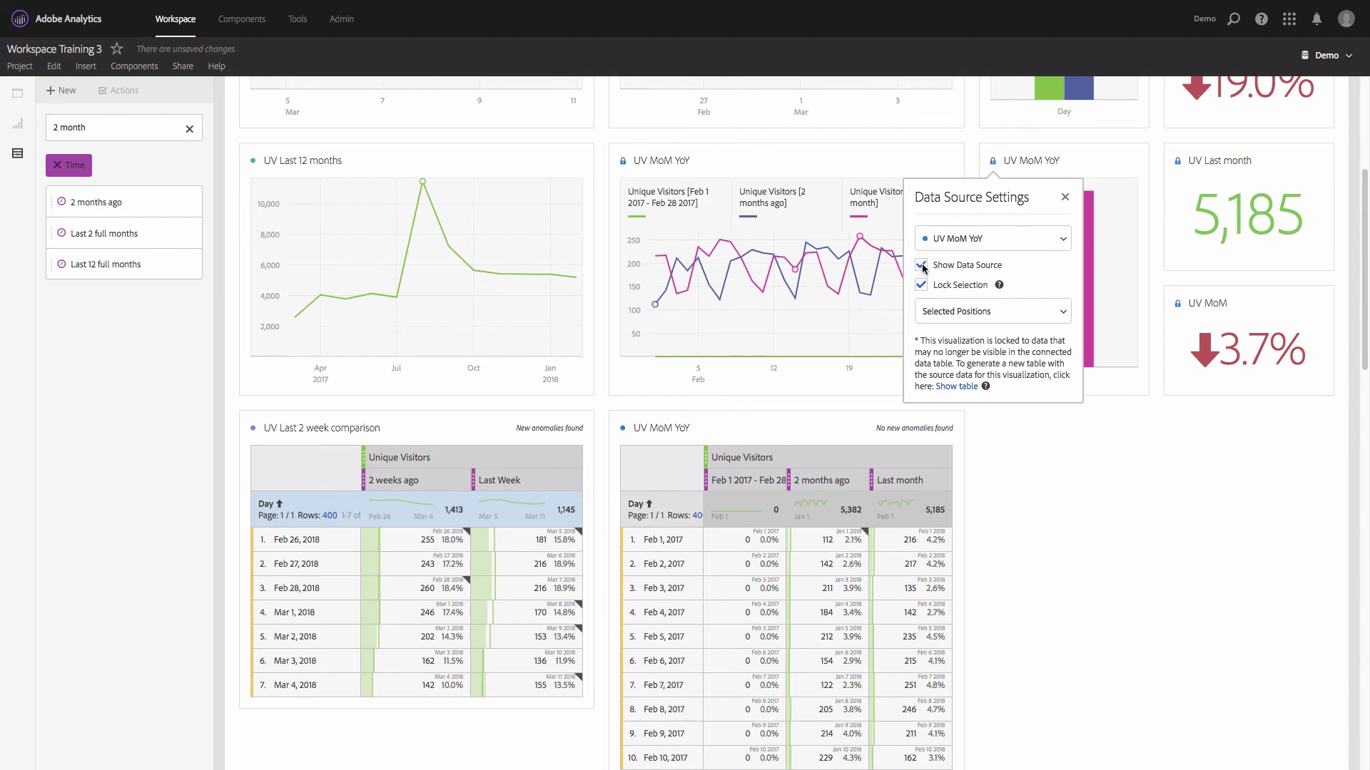
left_click(921, 265)
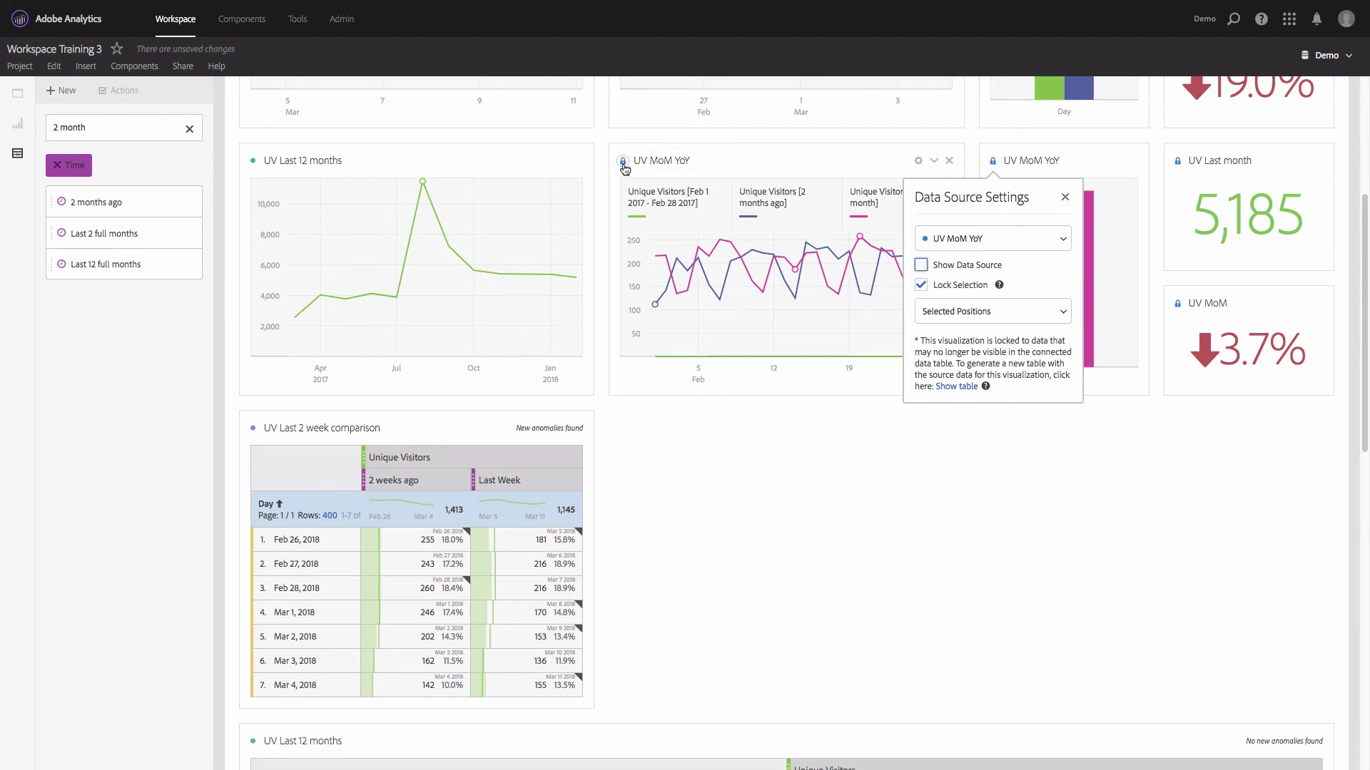
left_click(253, 161)
left_click(181, 266)
left_click(181, 266)
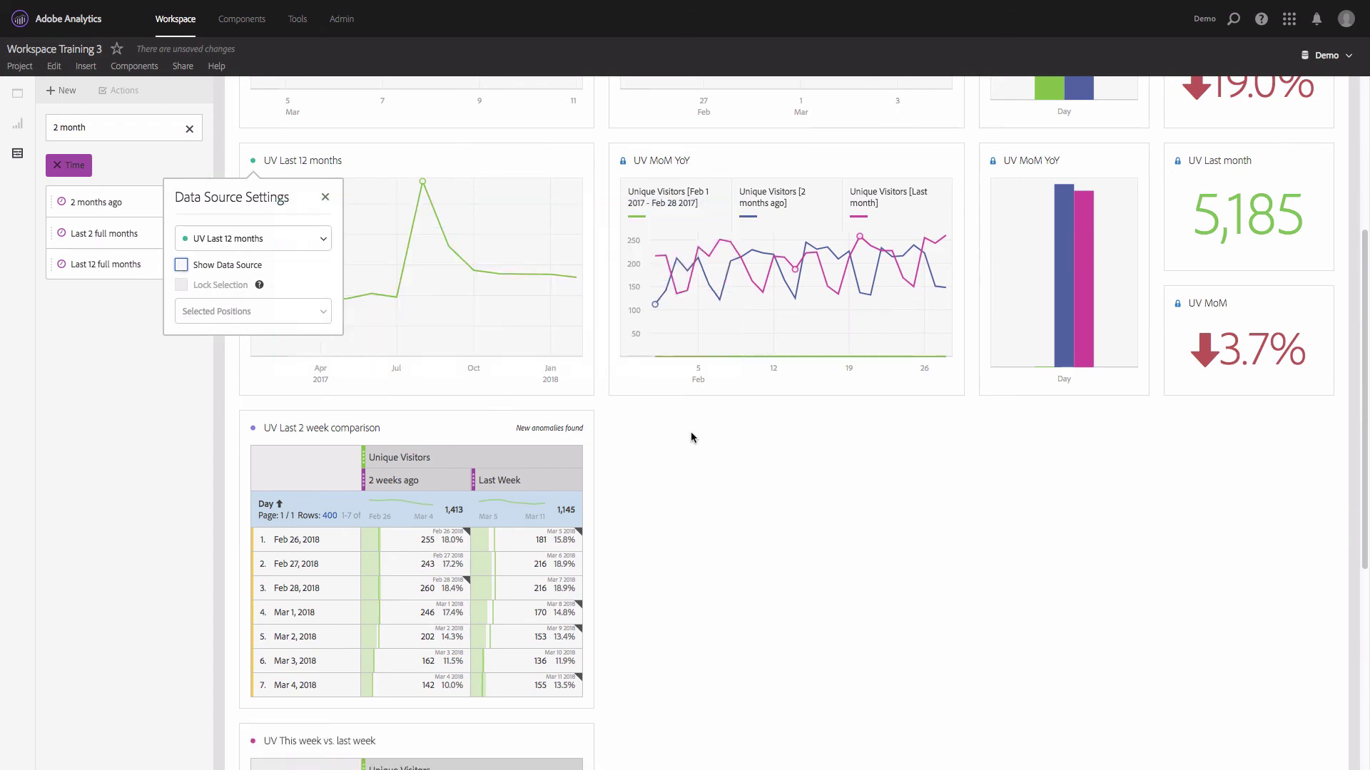
Step: Hide the data source tables behind the UV This week vs. last week and UV Last 2 week comparison charts
scroll(752, 448, "up", 3)
left_click(253, 199)
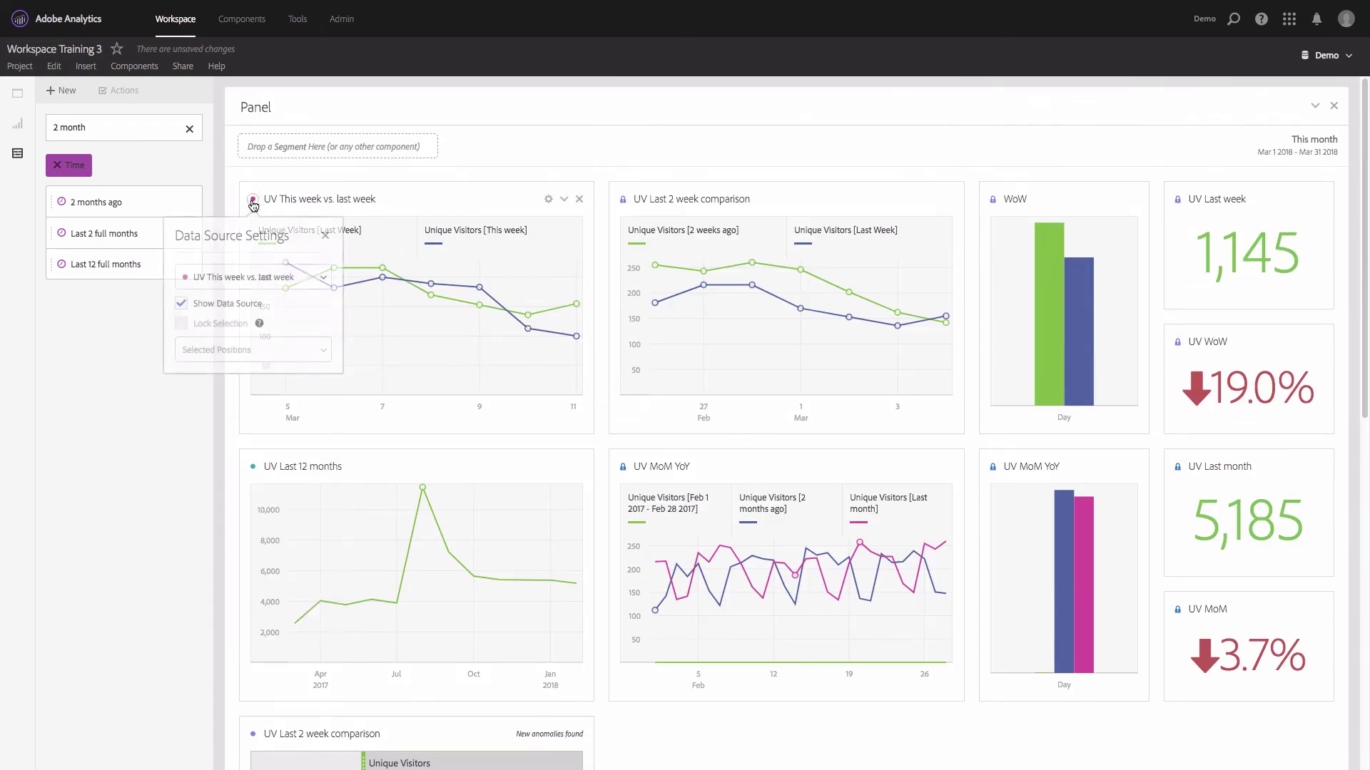
left_click(223, 299)
scroll(456, 343, "down", 5)
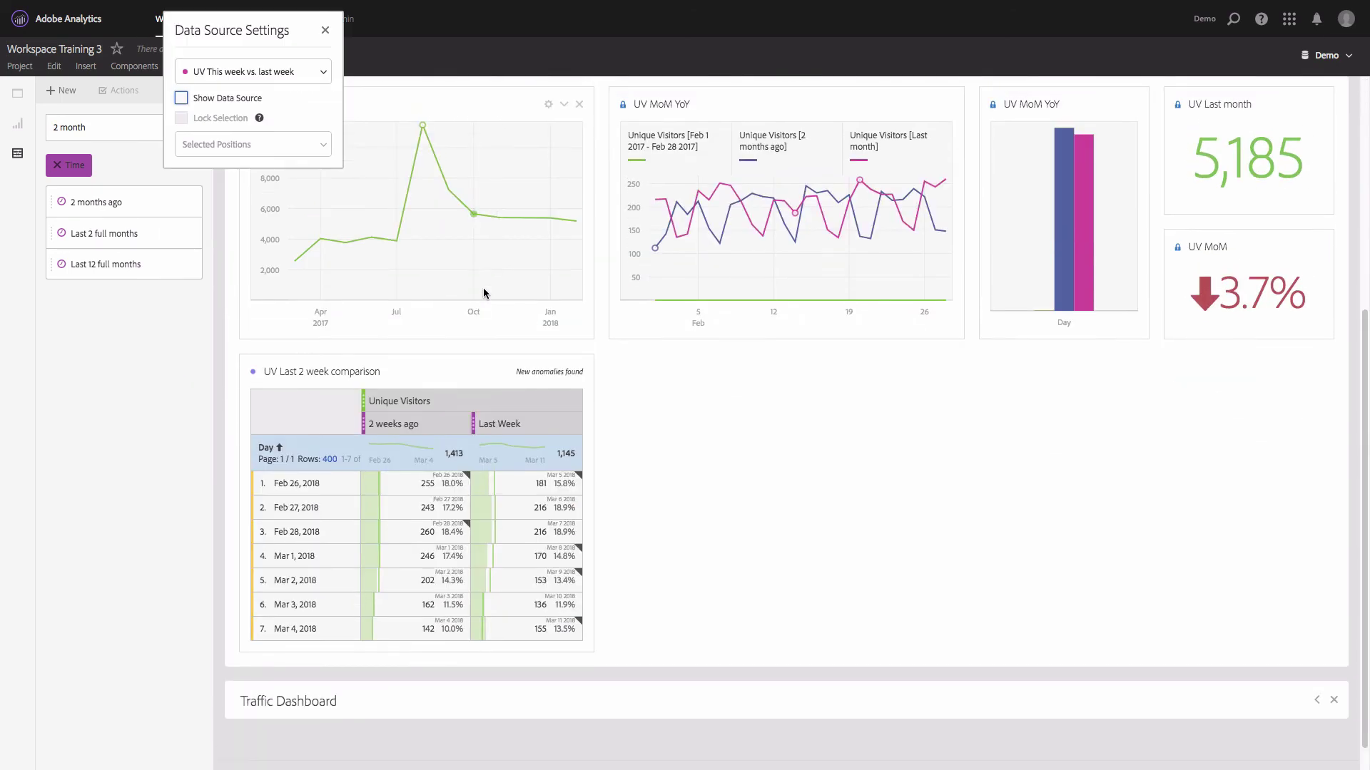
left_click(763, 446)
scroll(764, 446, "up", 5)
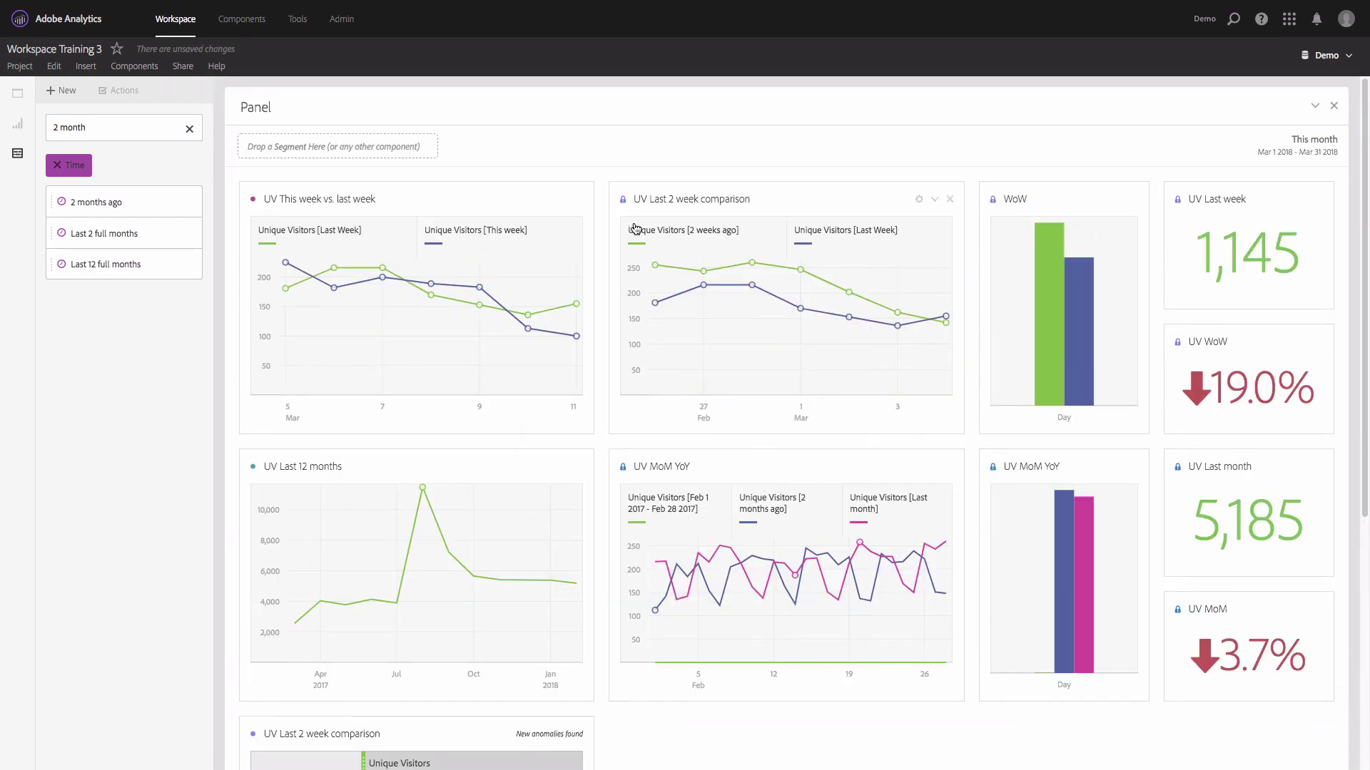
left_click(625, 204)
left_click(551, 304)
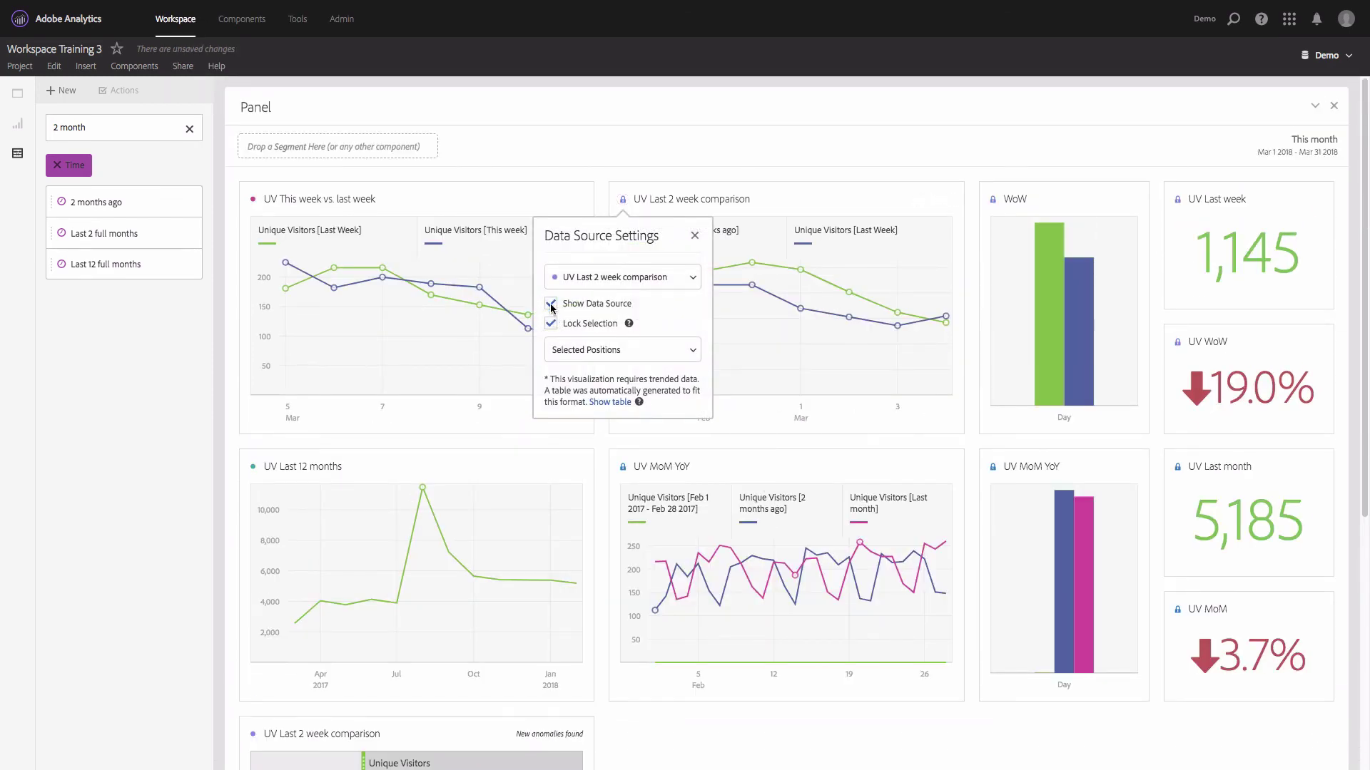
left_click(970, 720)
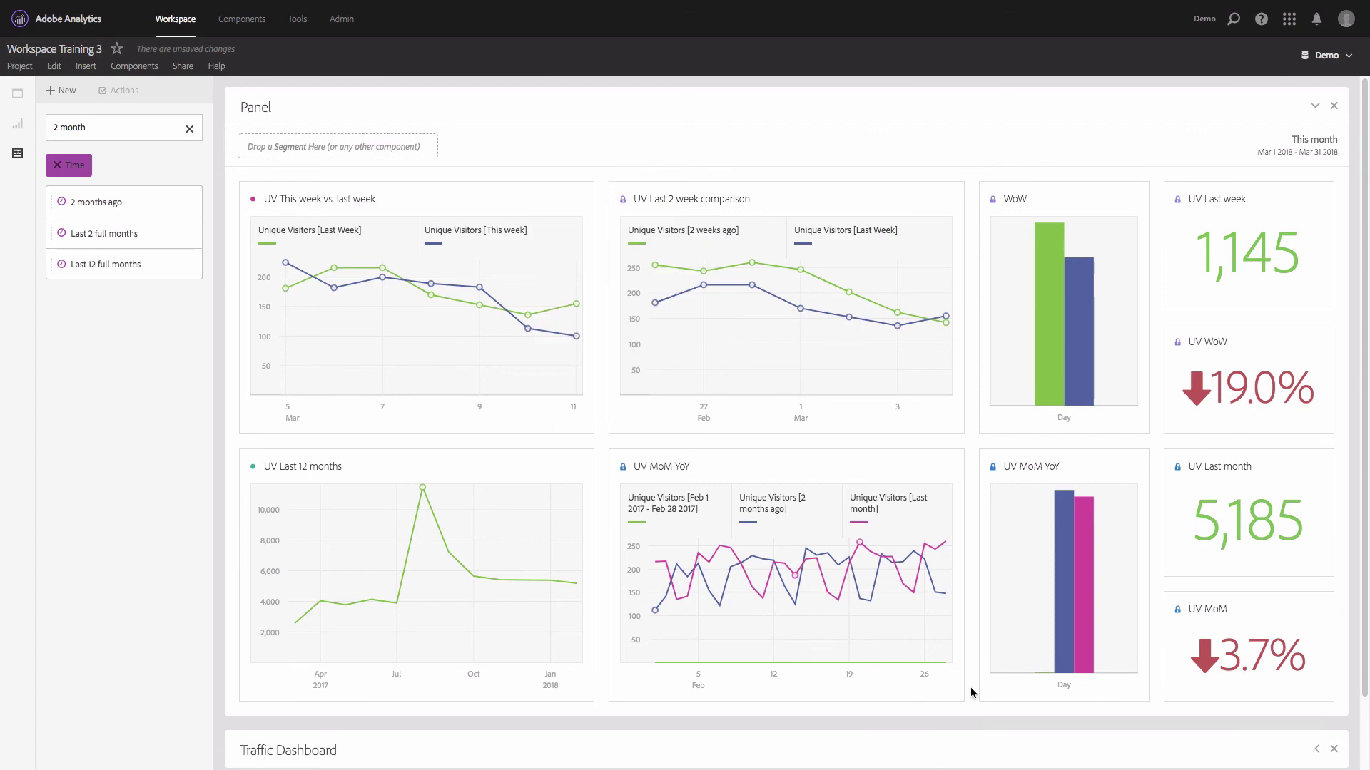
Step: Rename the panel containing the Unique Visitors charts "Traffic Dashboard"
left_click(264, 109)
type("Traffic D")
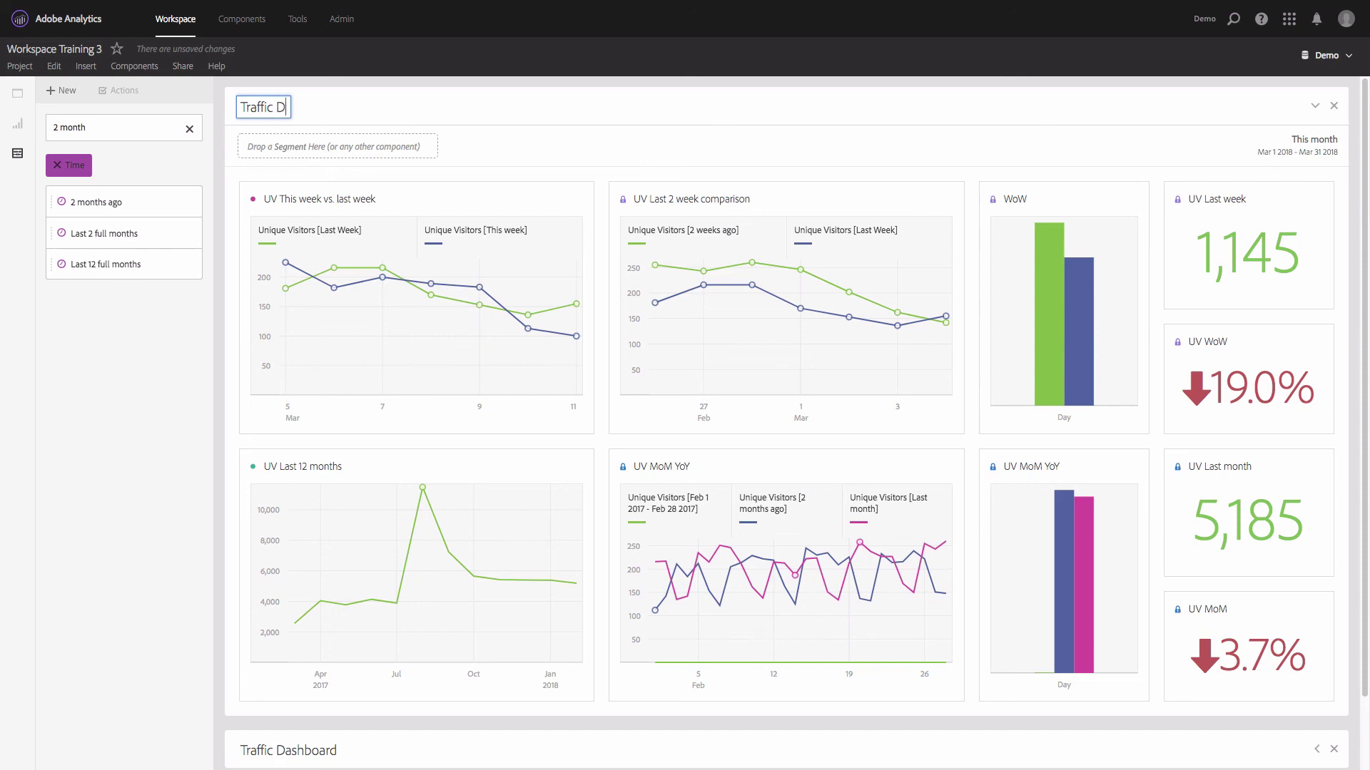
type("ashboard")
left_click(372, 84)
right_click(423, 117)
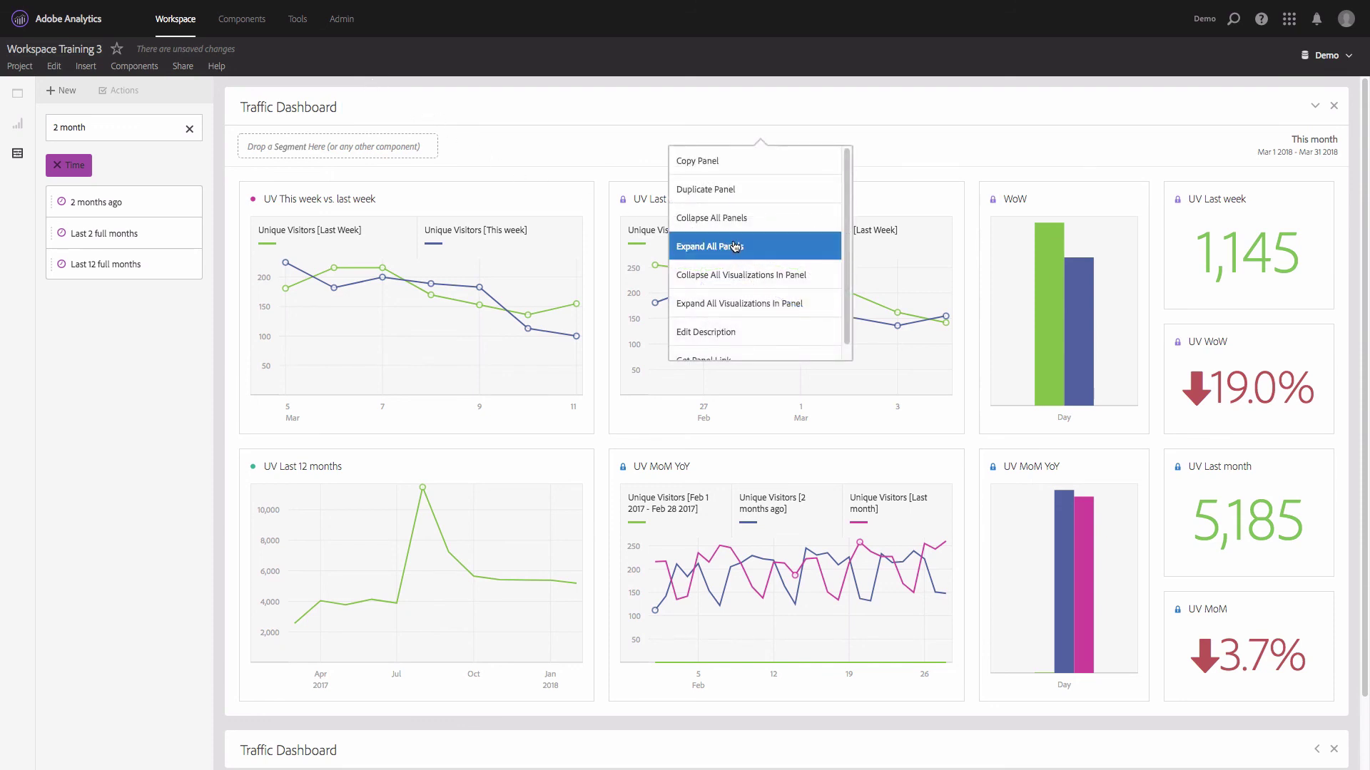
left_click(765, 334)
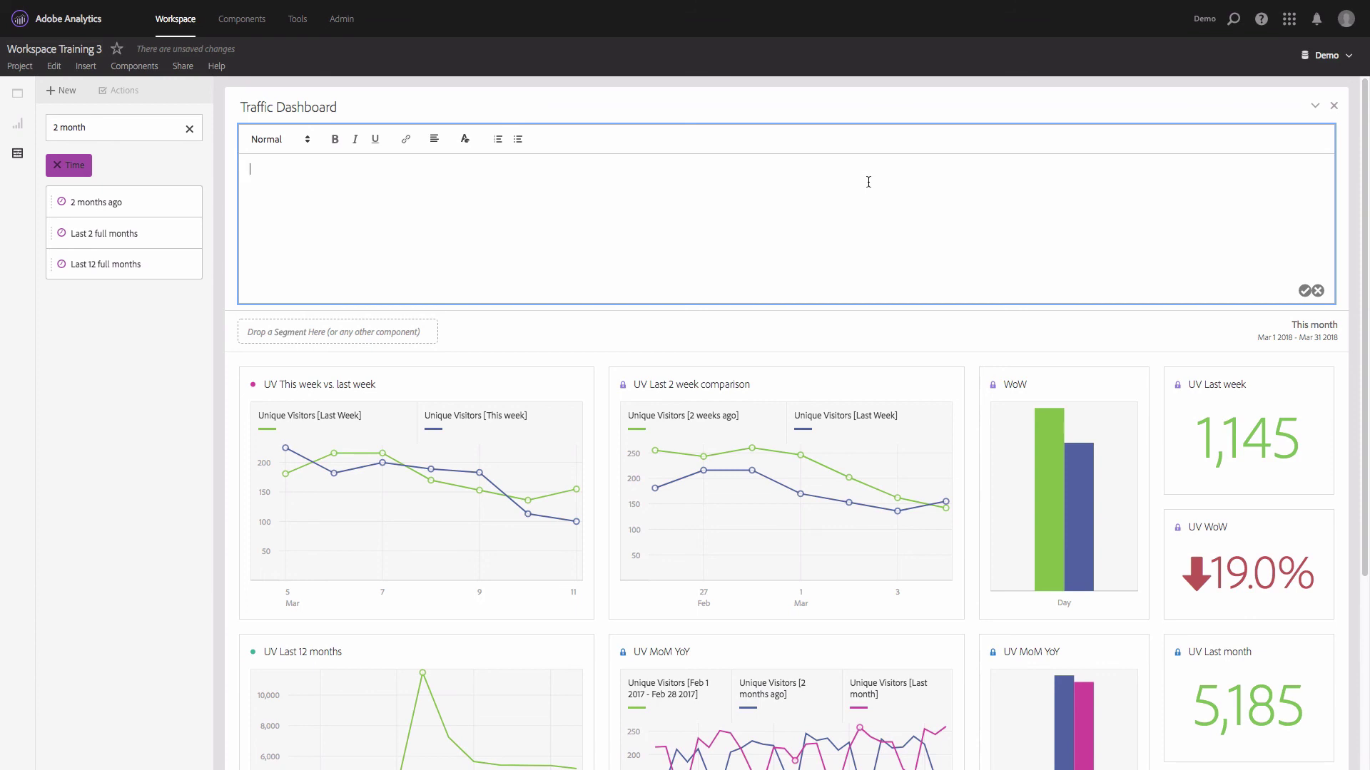
left_click(1317, 291)
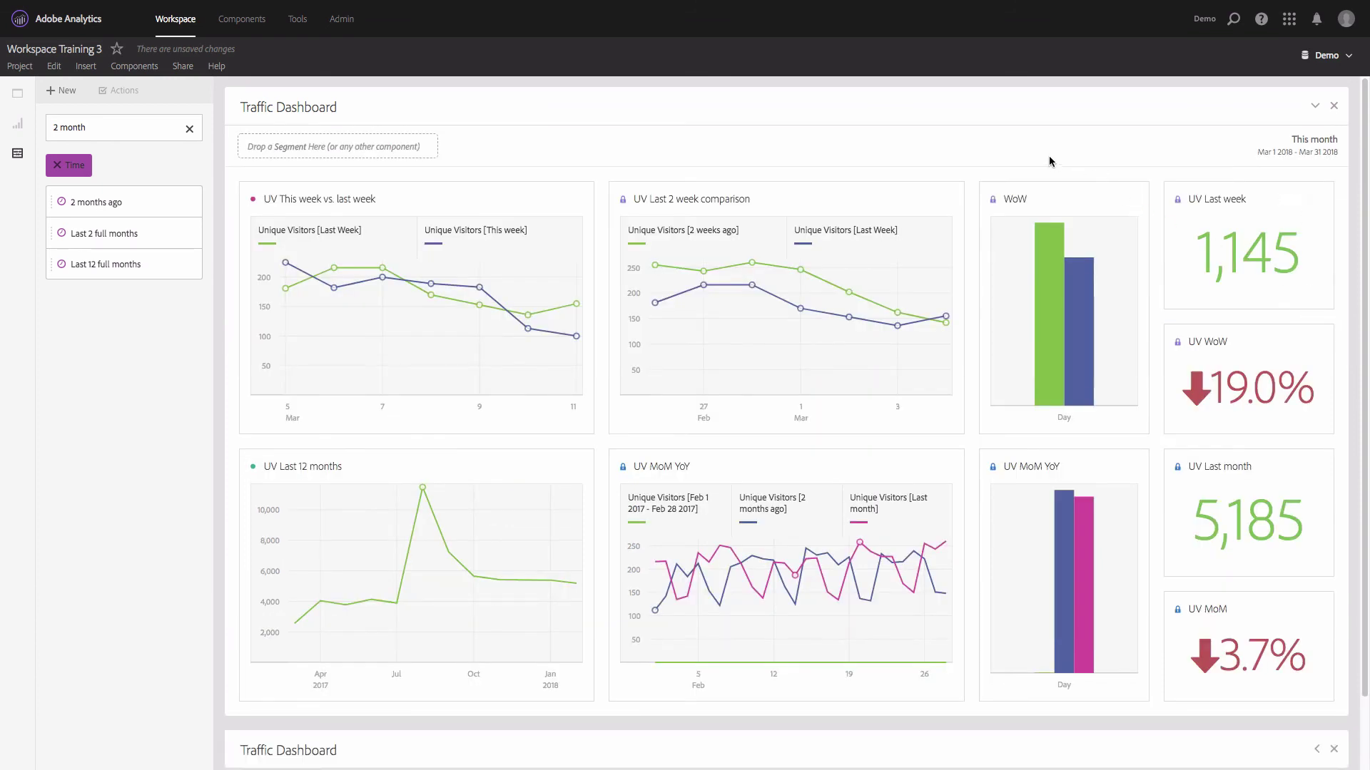